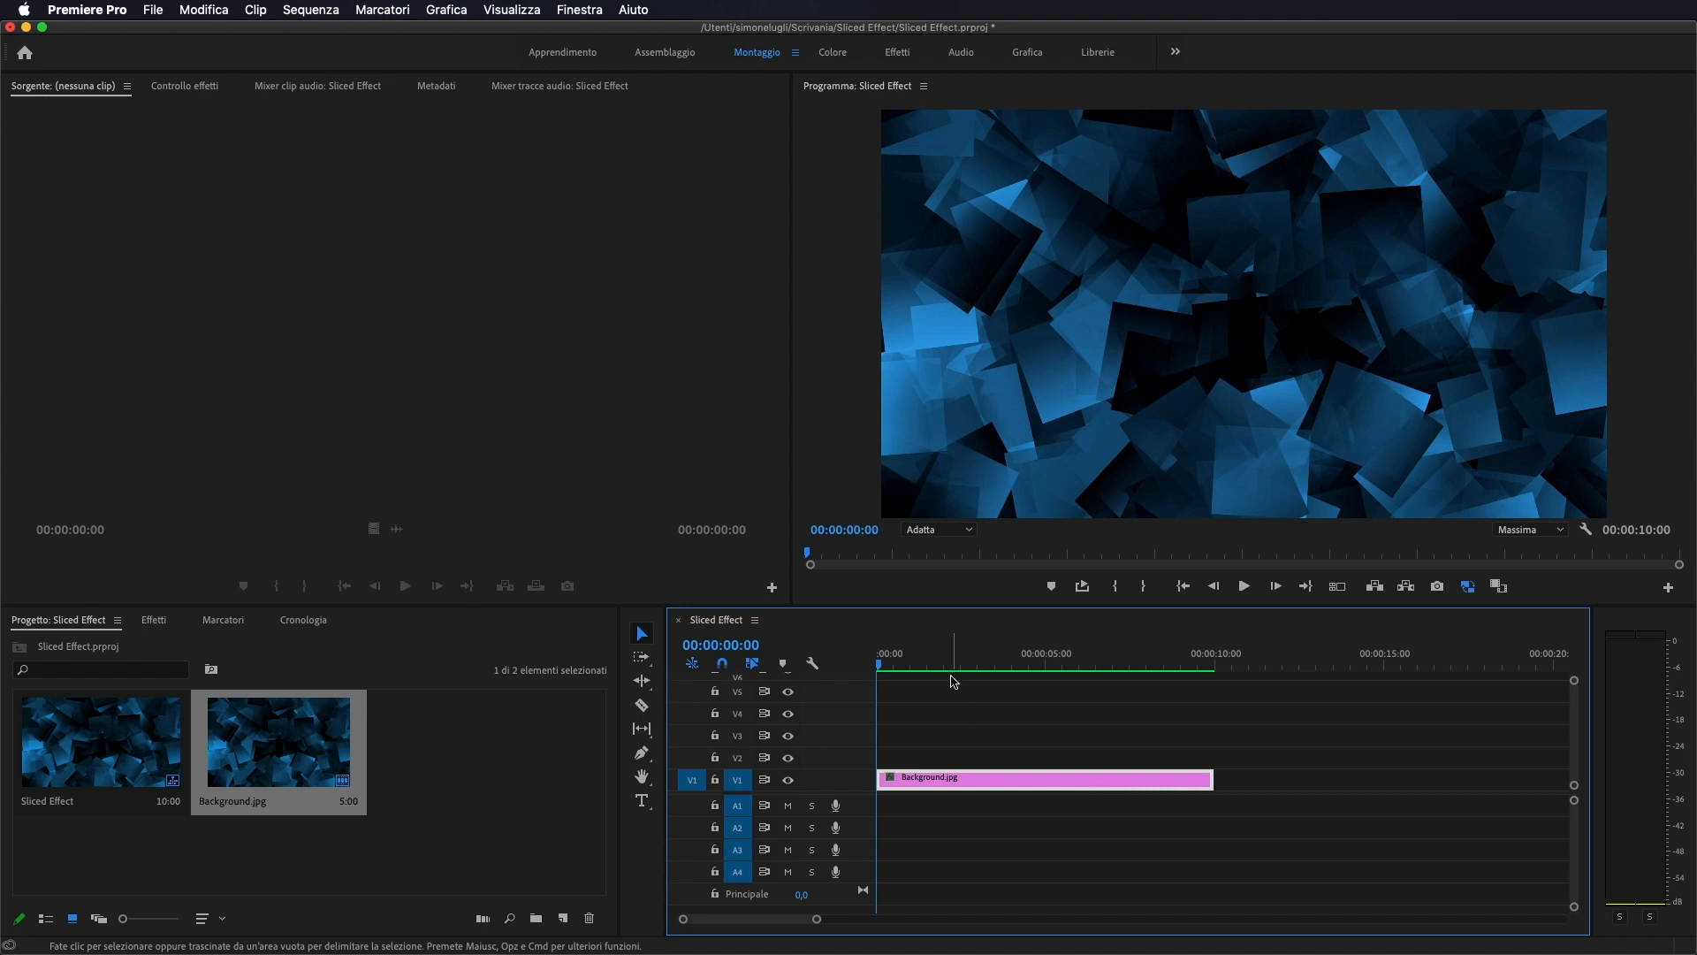
# - Duplicate the Background.jpg clip from V1 onto track V2, keeping it aligned with the sequence start
pyautogui.click(882, 665)
pyautogui.moveTo(882, 665); pyautogui.dragTo(860, 692)
pyautogui.click(935, 782)
pyautogui.moveTo(936, 782); pyautogui.dragTo(937, 758)
pyautogui.moveTo(962, 655); pyautogui.dragTo(875, 678)
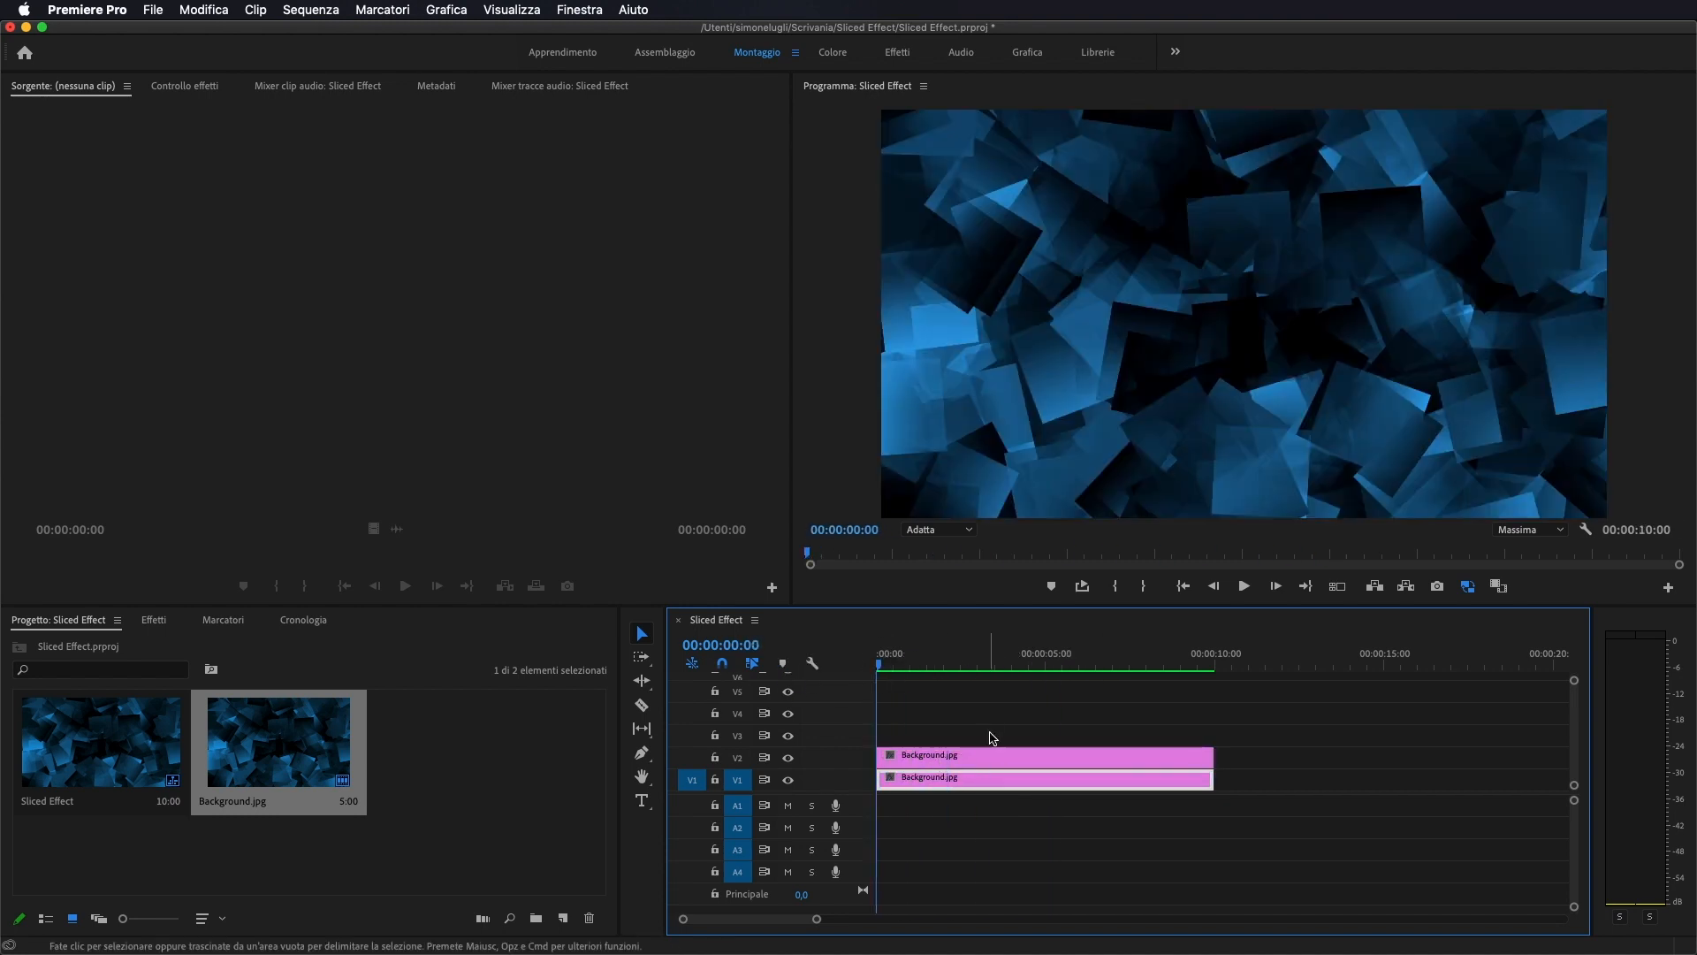
pyautogui.click(993, 724)
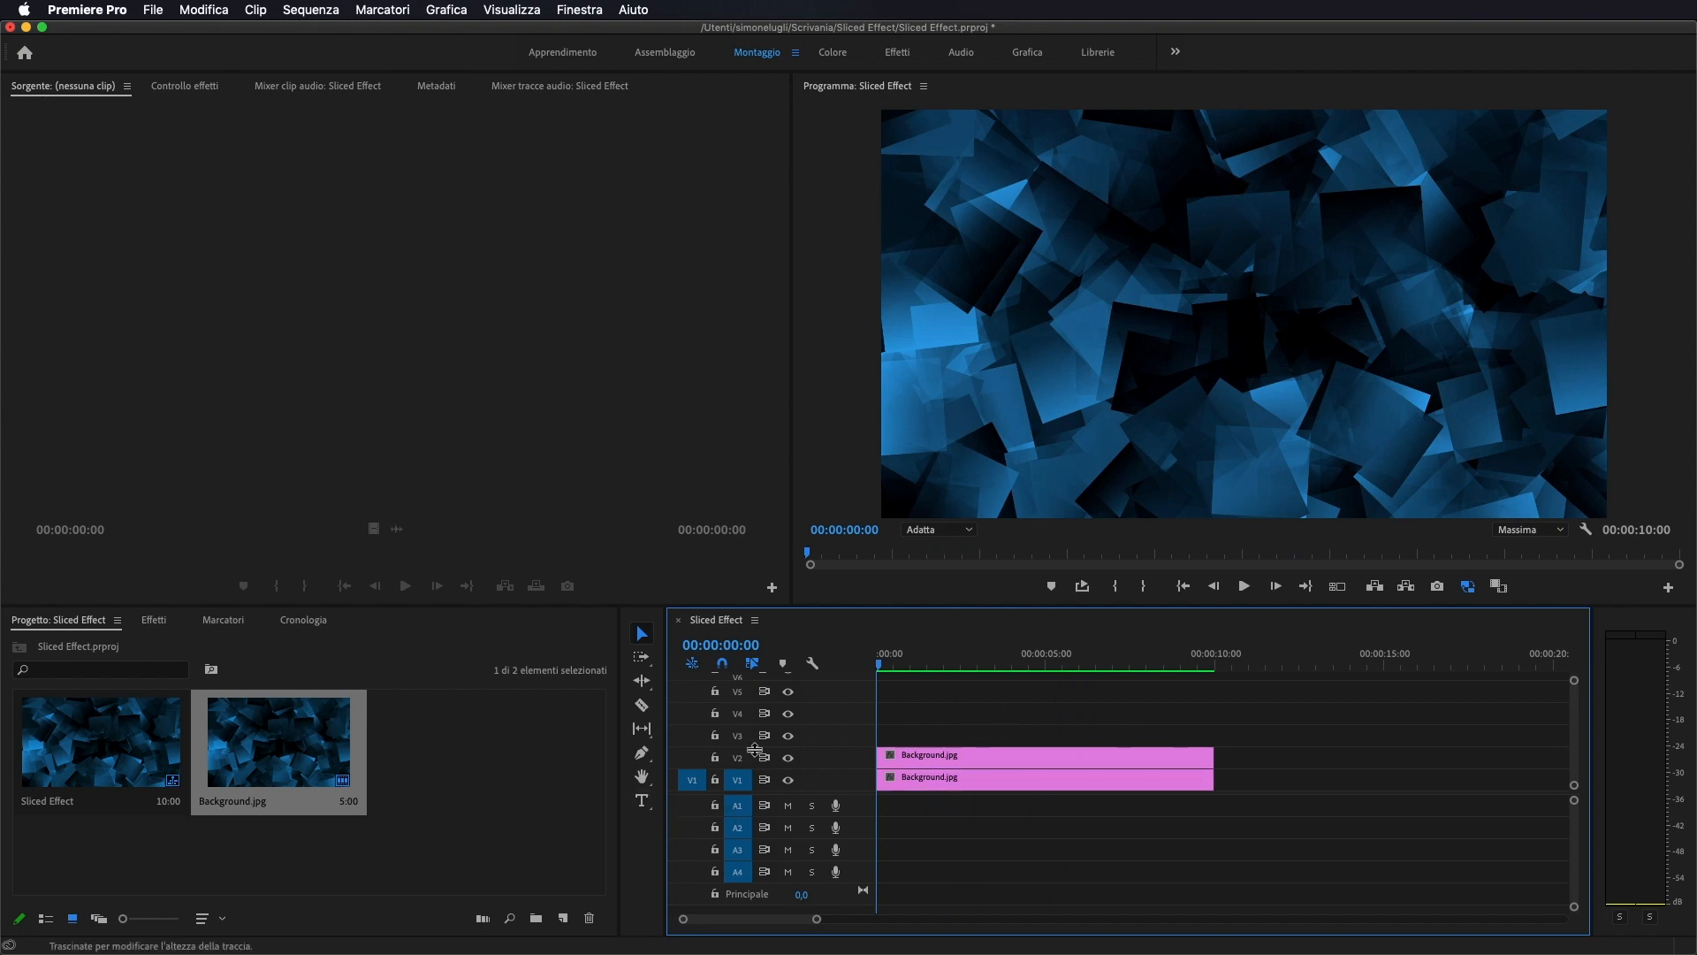
# - Add a text title reading "studio72" over the background at the start of the sequence
pyautogui.click(641, 800)
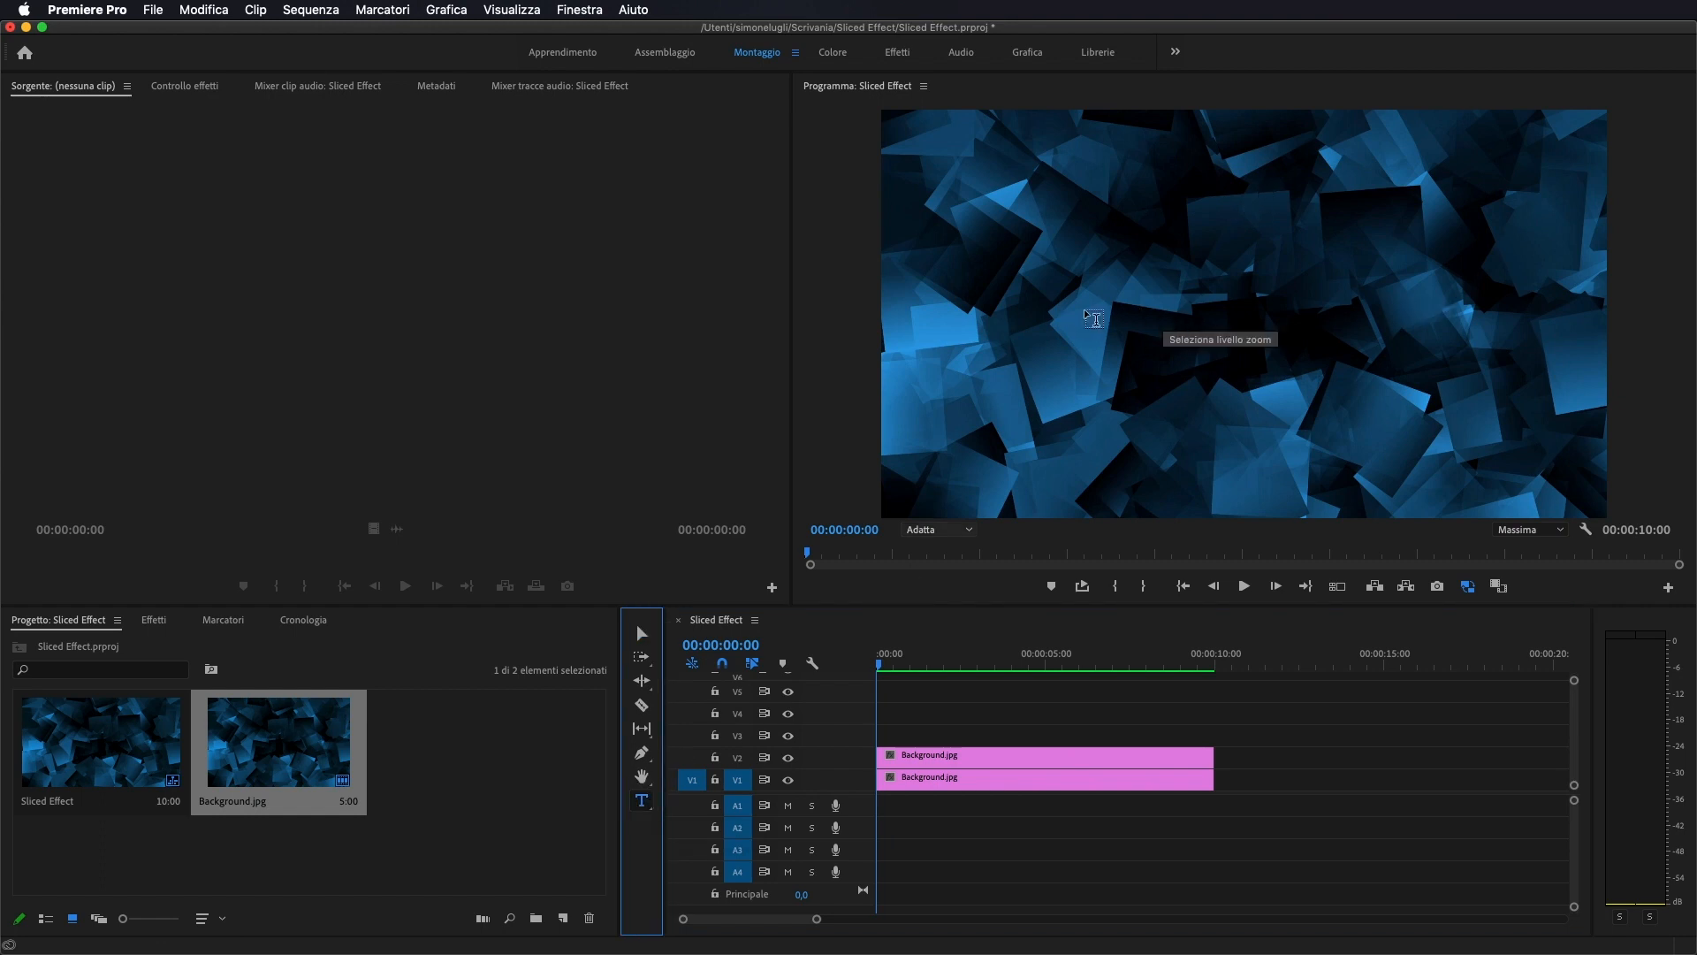
pyautogui.click(1055, 308)
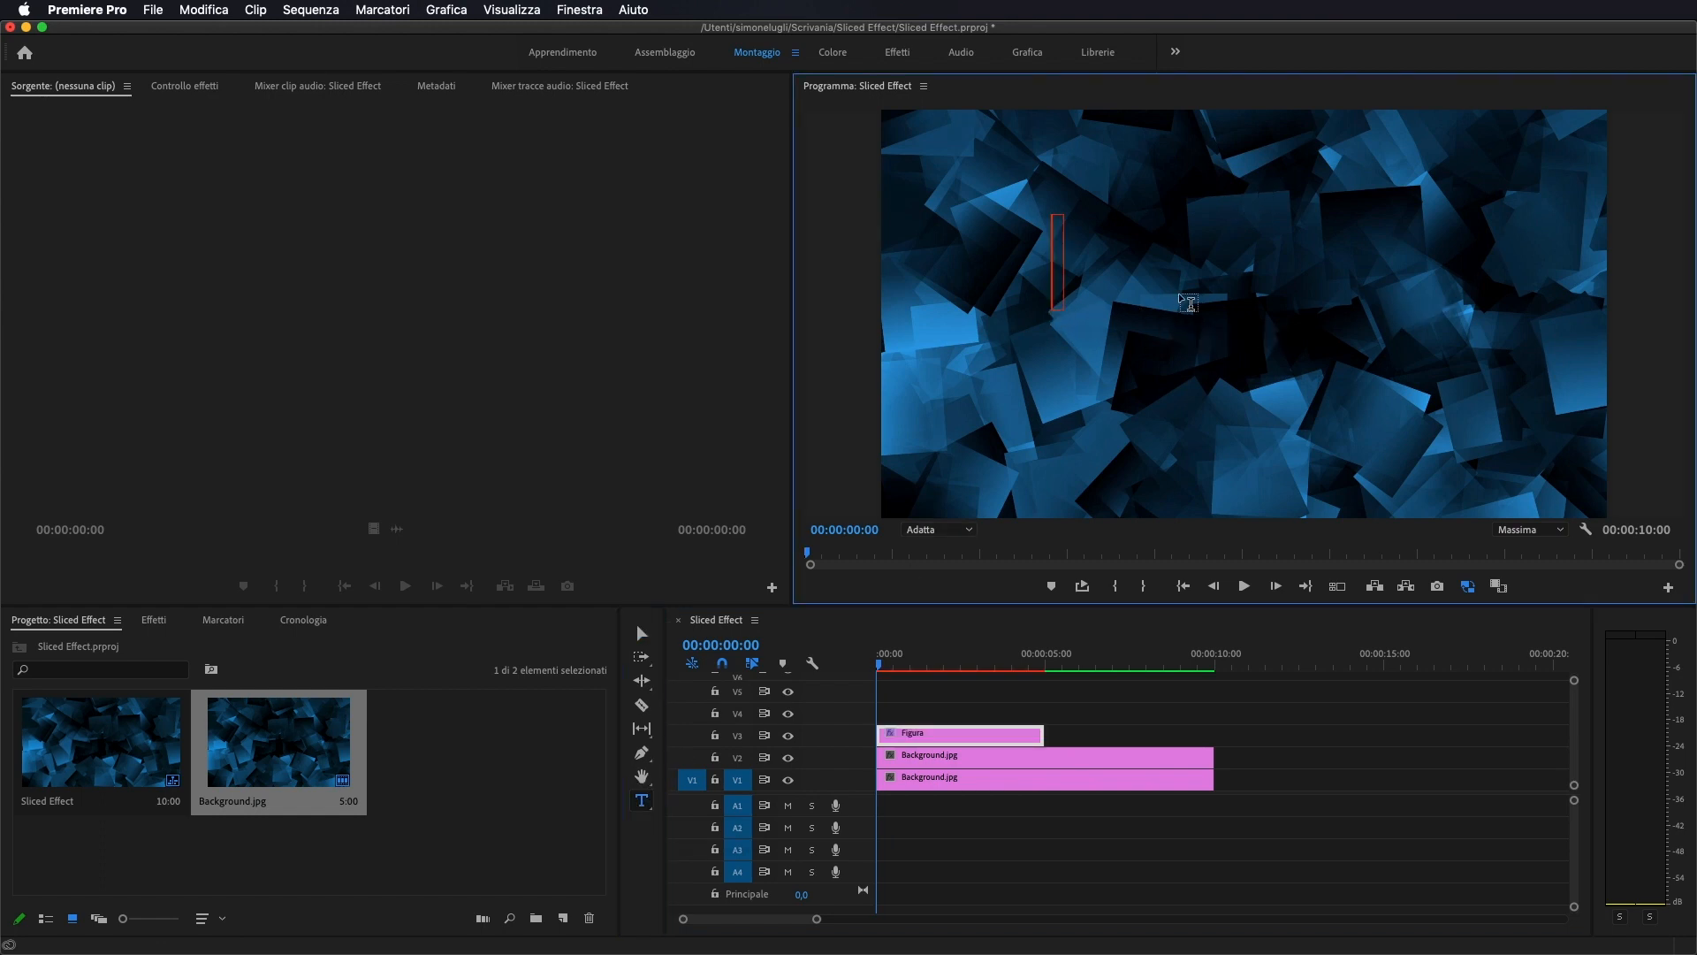
pyautogui.write('SLIC')
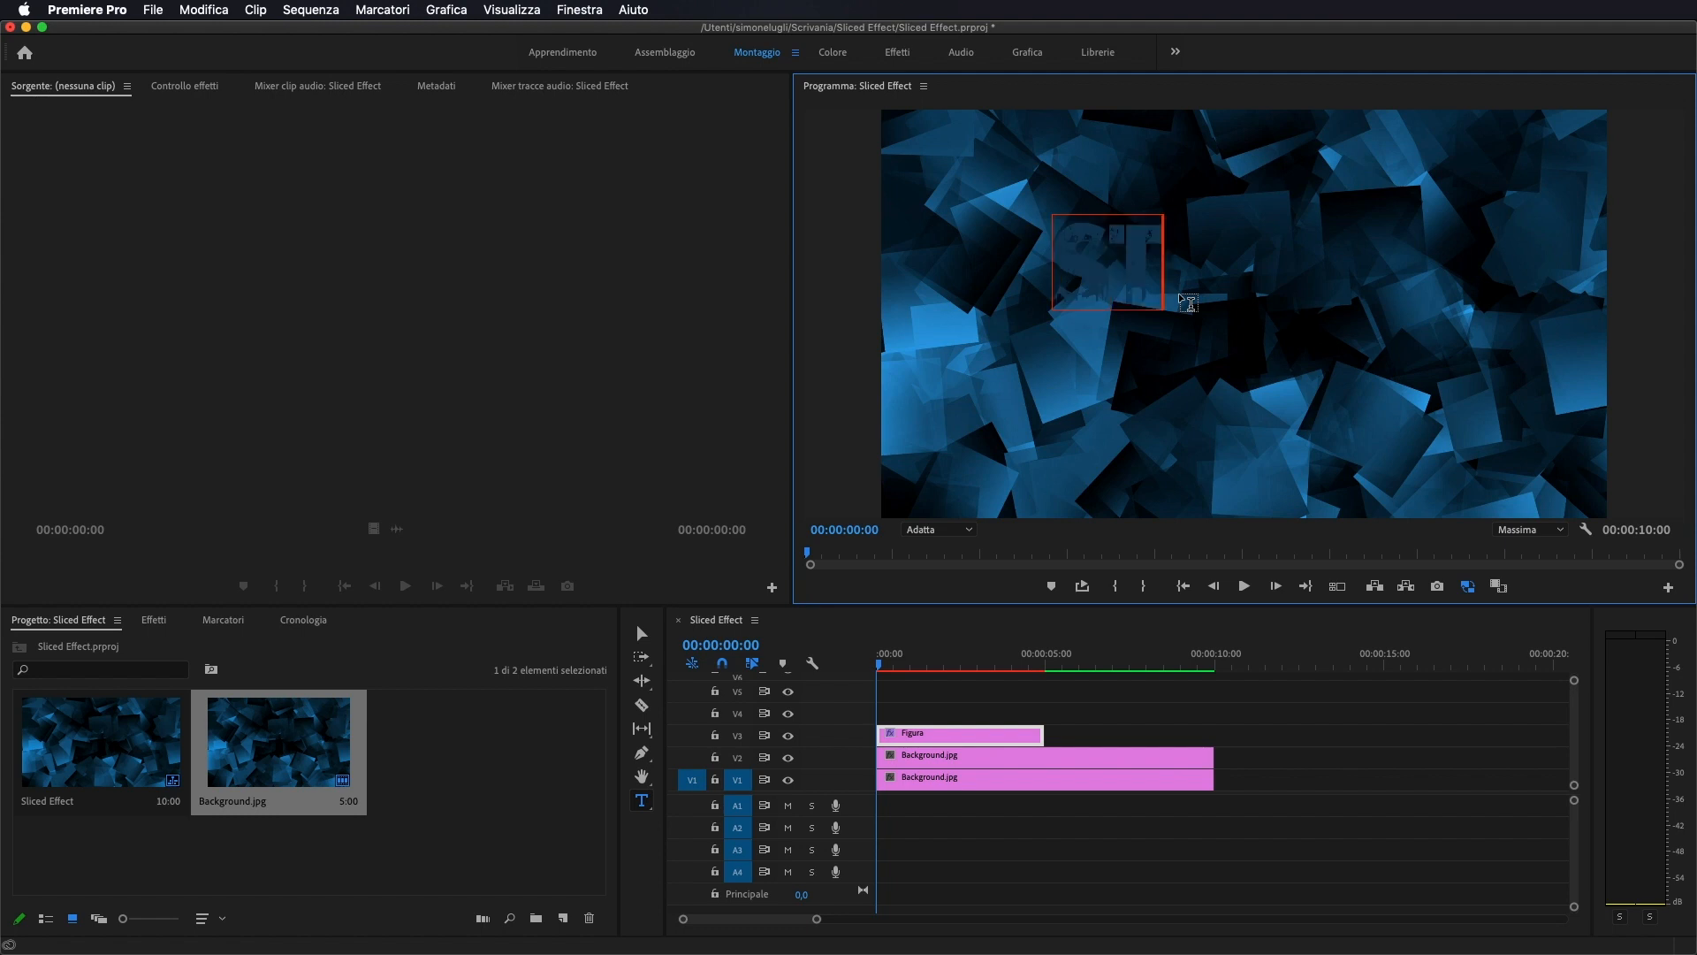
pyautogui.write('DIO')
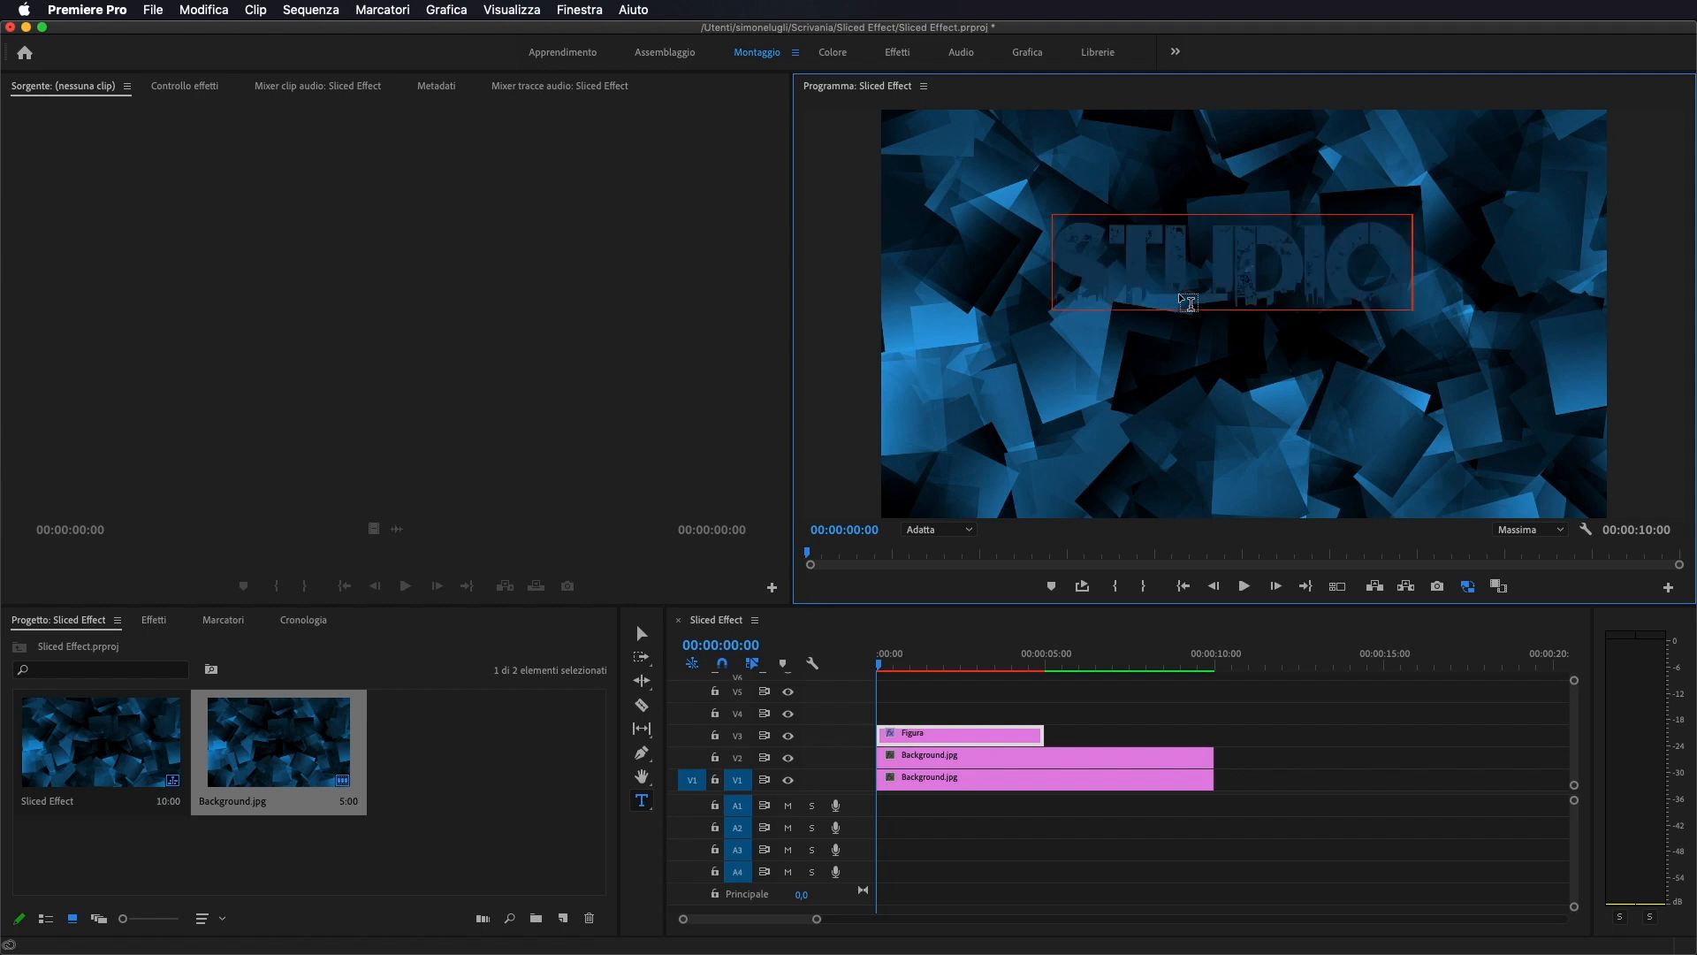
pyautogui.write('X2')
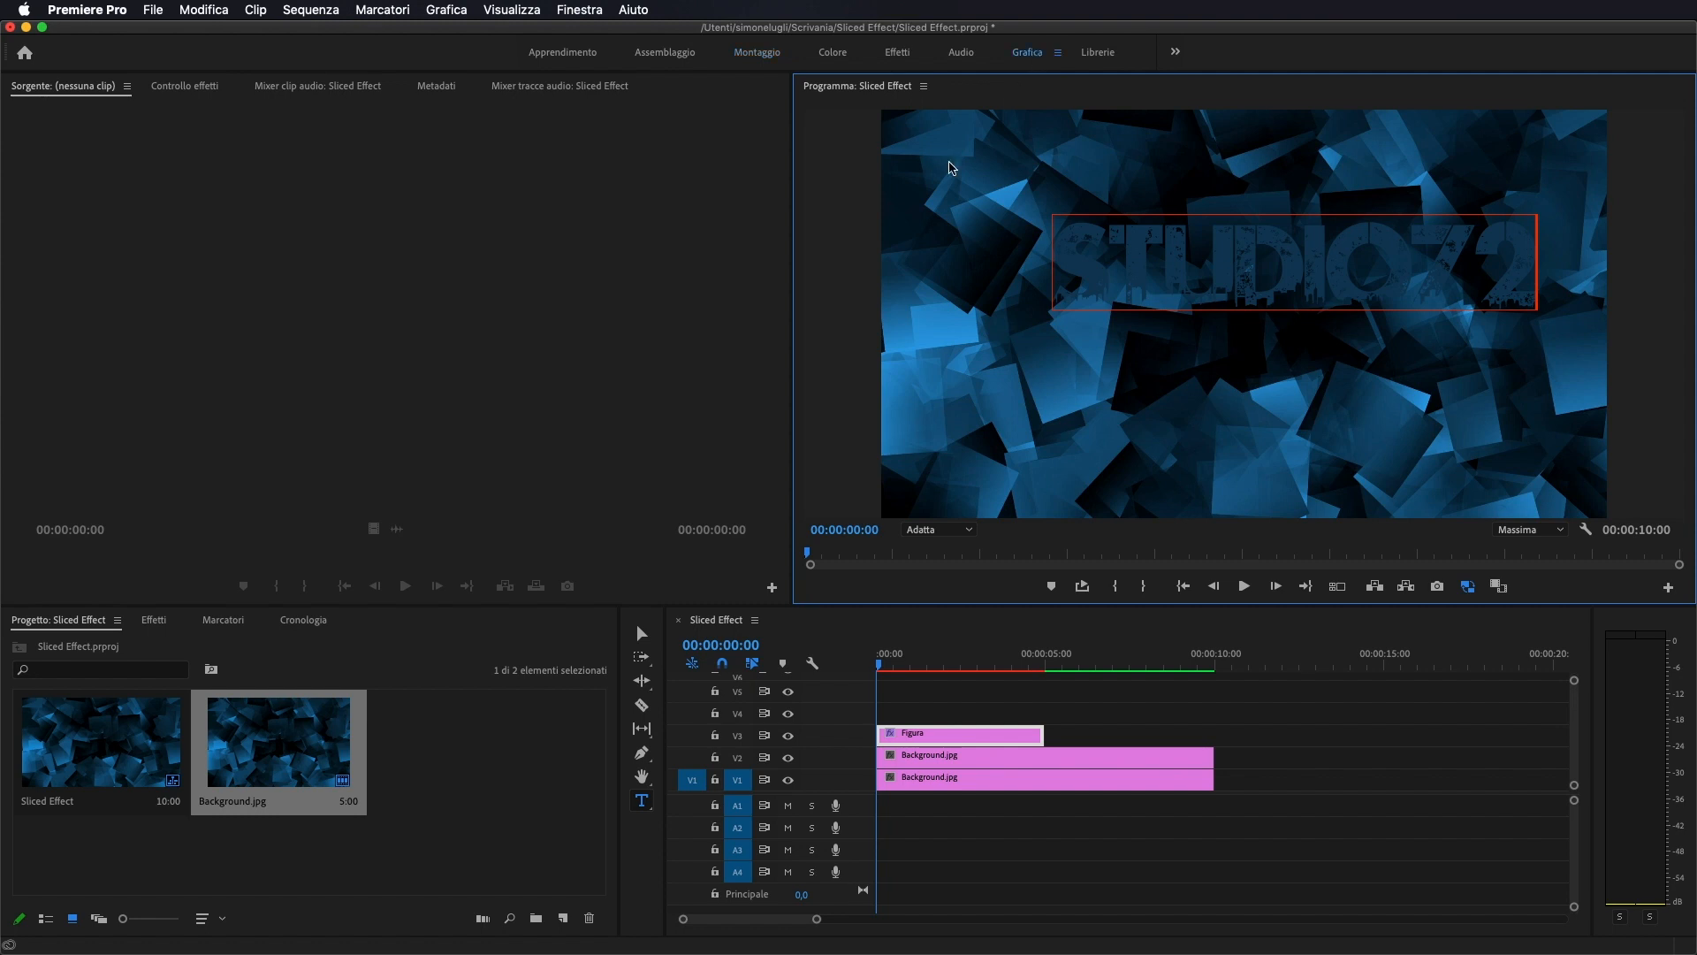
# - Change the fill colour of the whole studio72 title to white in the Graphics workspace
pyautogui.click(1037, 56)
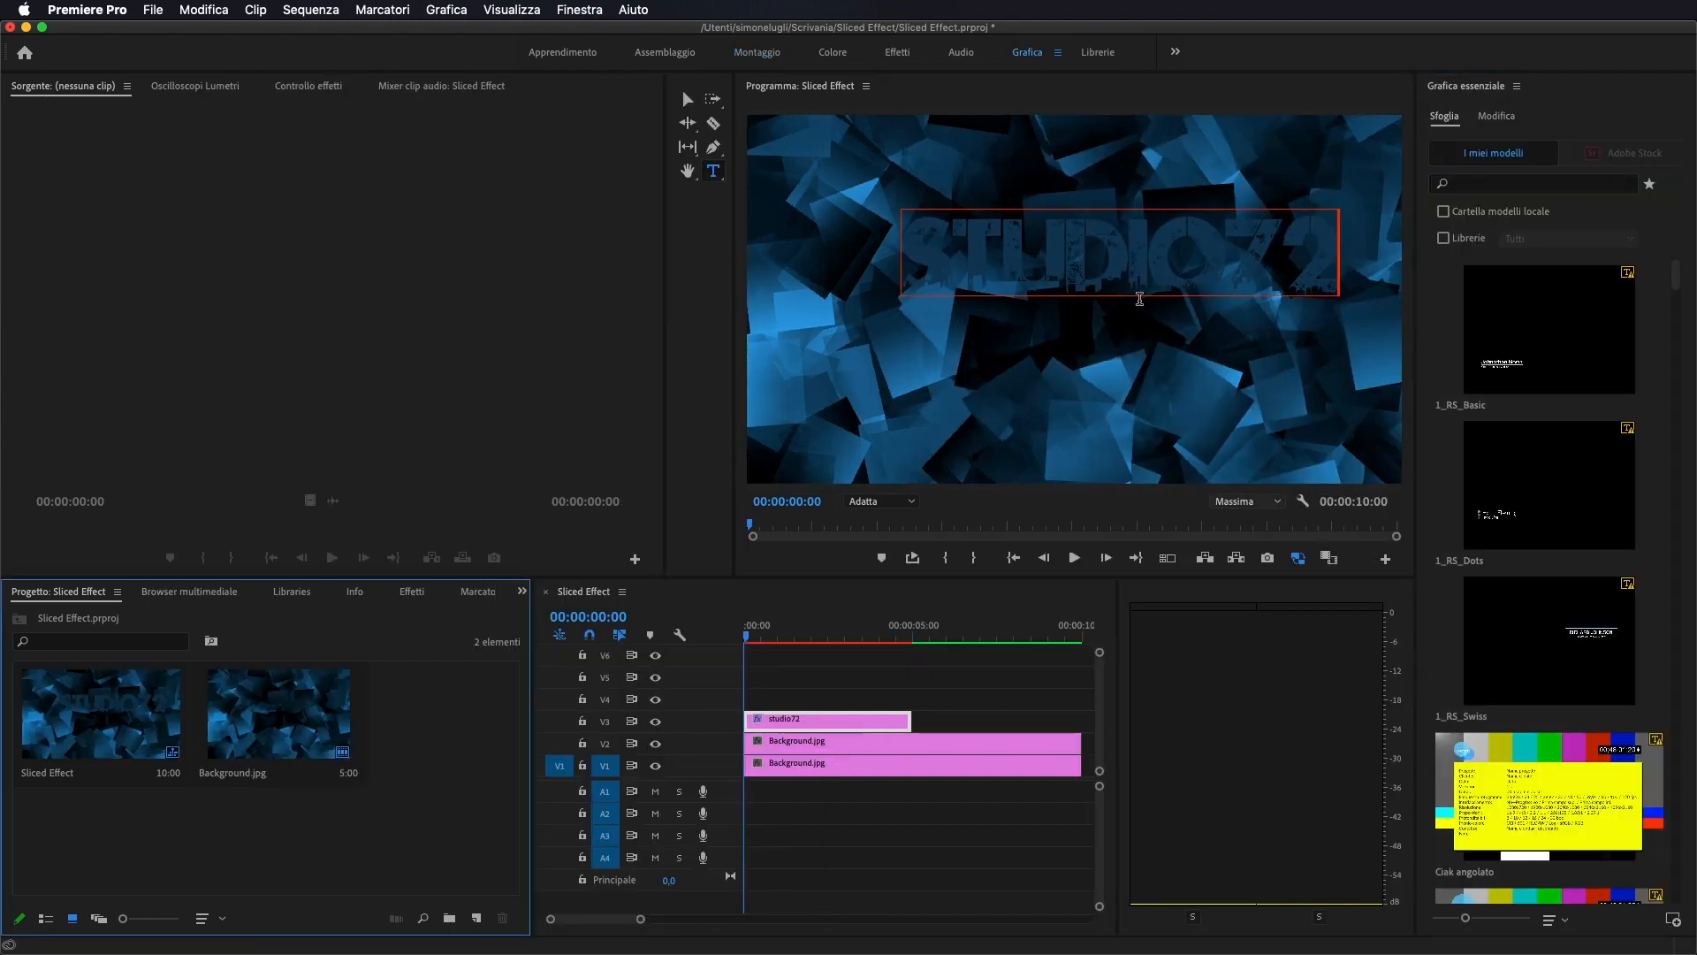
pyautogui.click(1503, 118)
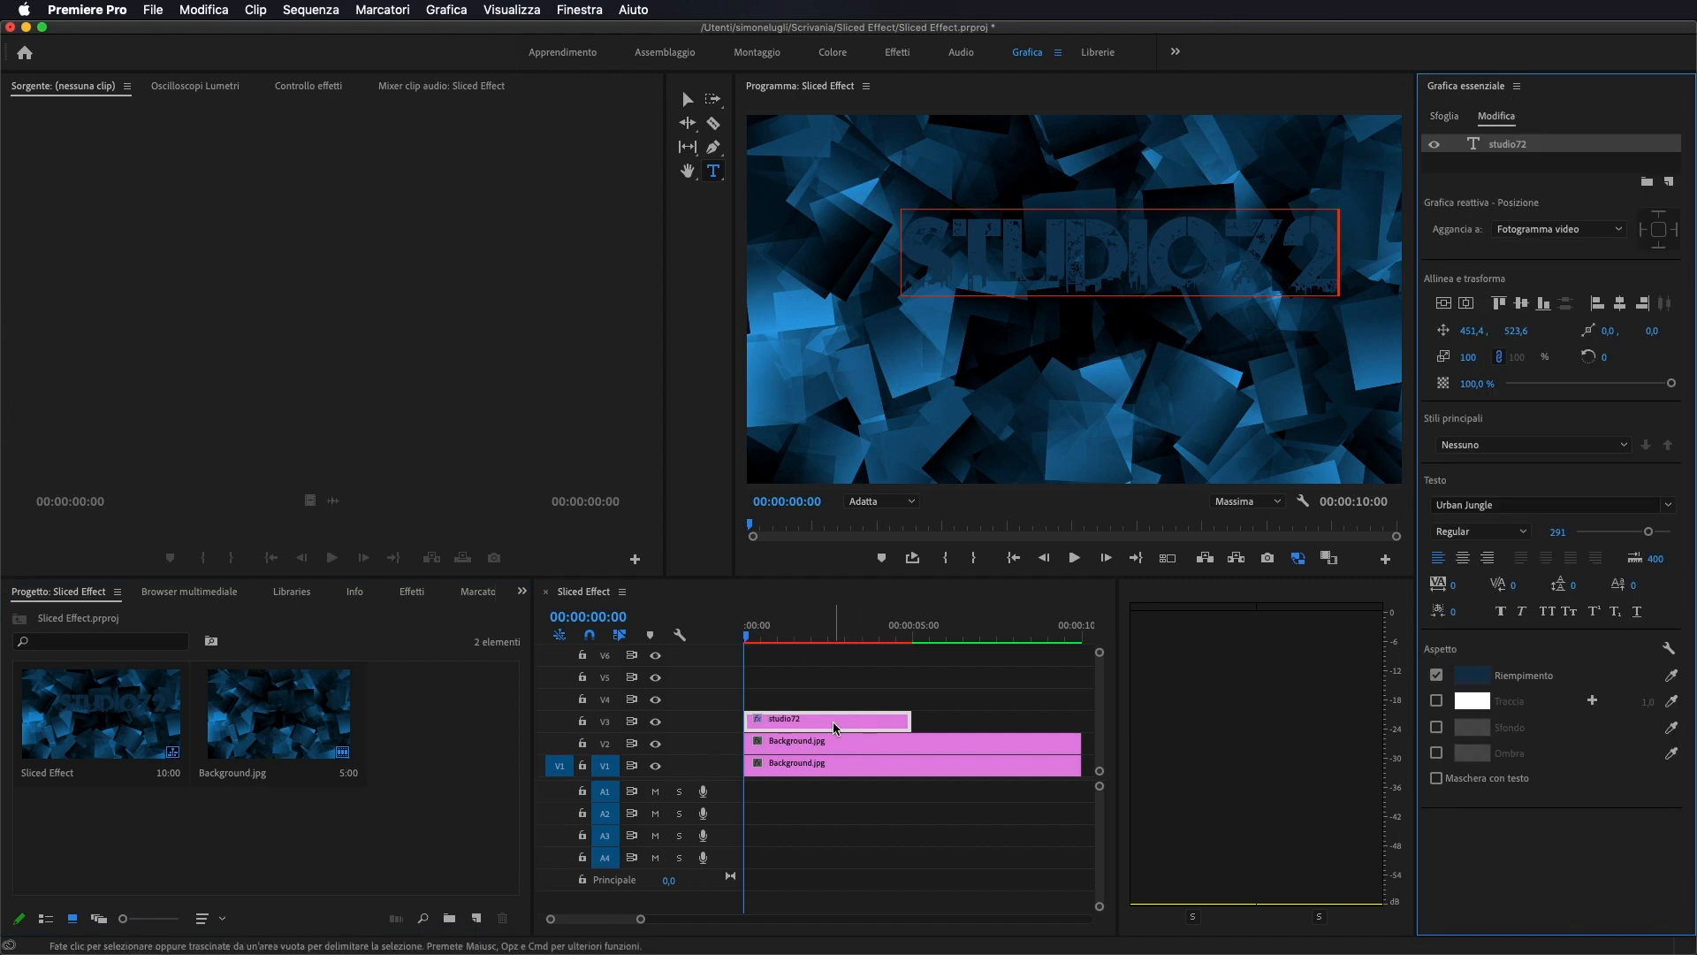
pyautogui.moveTo(1335, 258); pyautogui.dragTo(900, 256)
pyautogui.click(1471, 675)
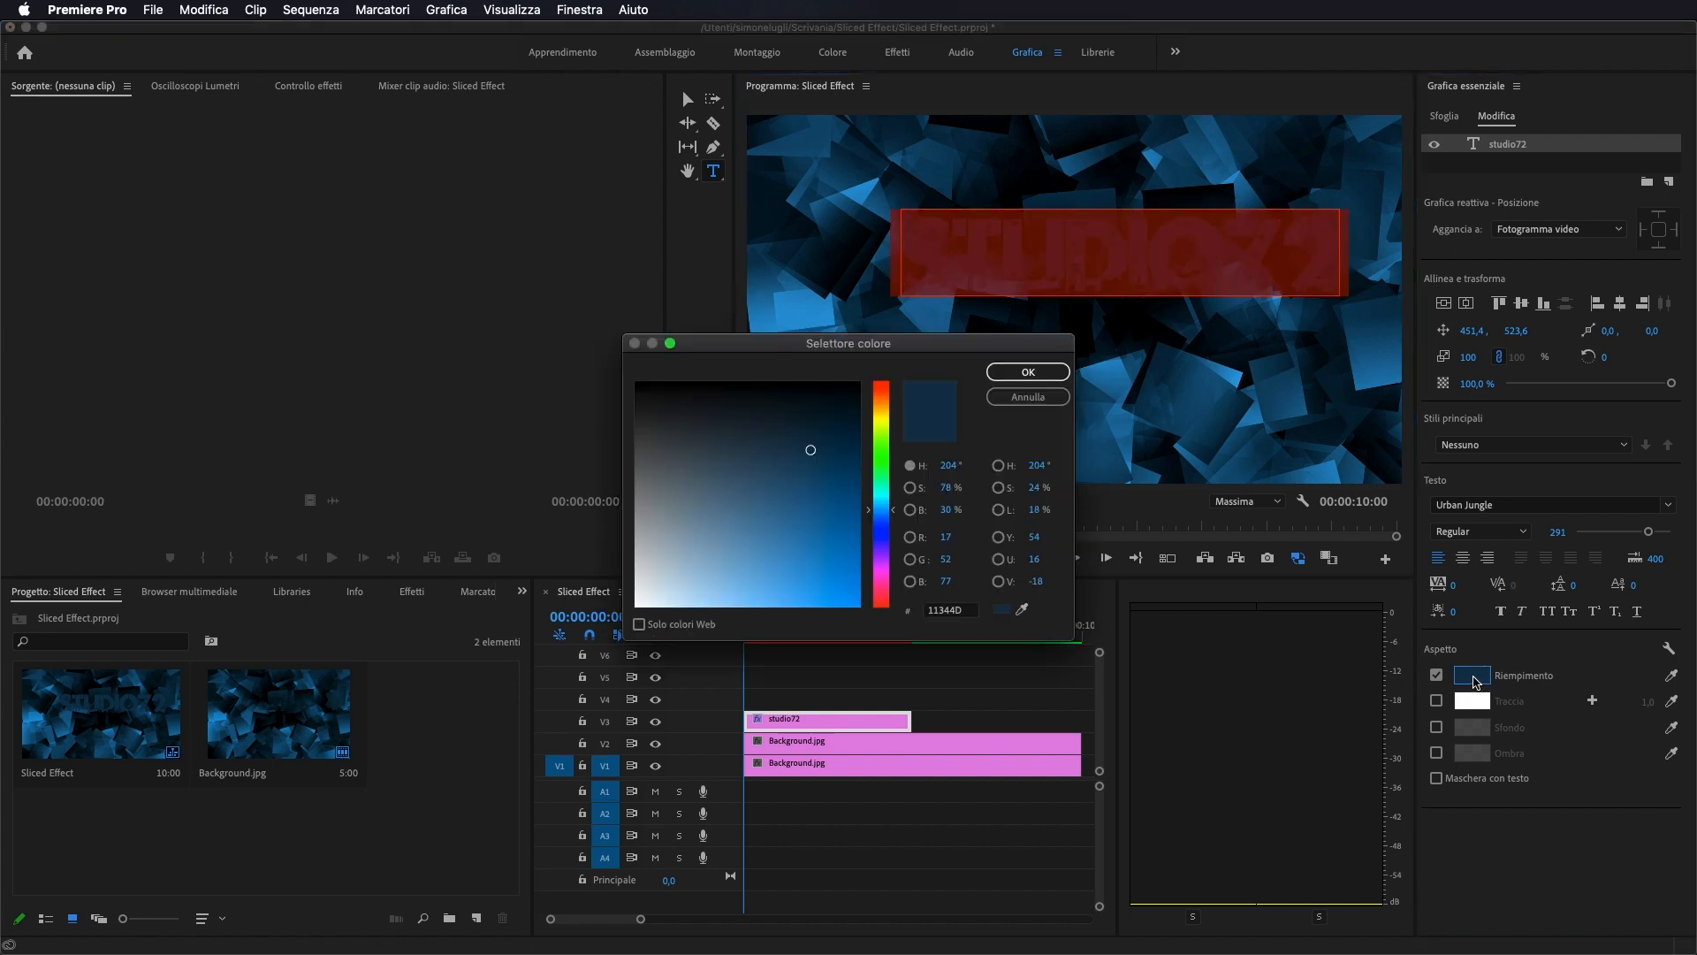
pyautogui.moveTo(683, 523); pyautogui.dragTo(541, 660)
pyautogui.click(1030, 372)
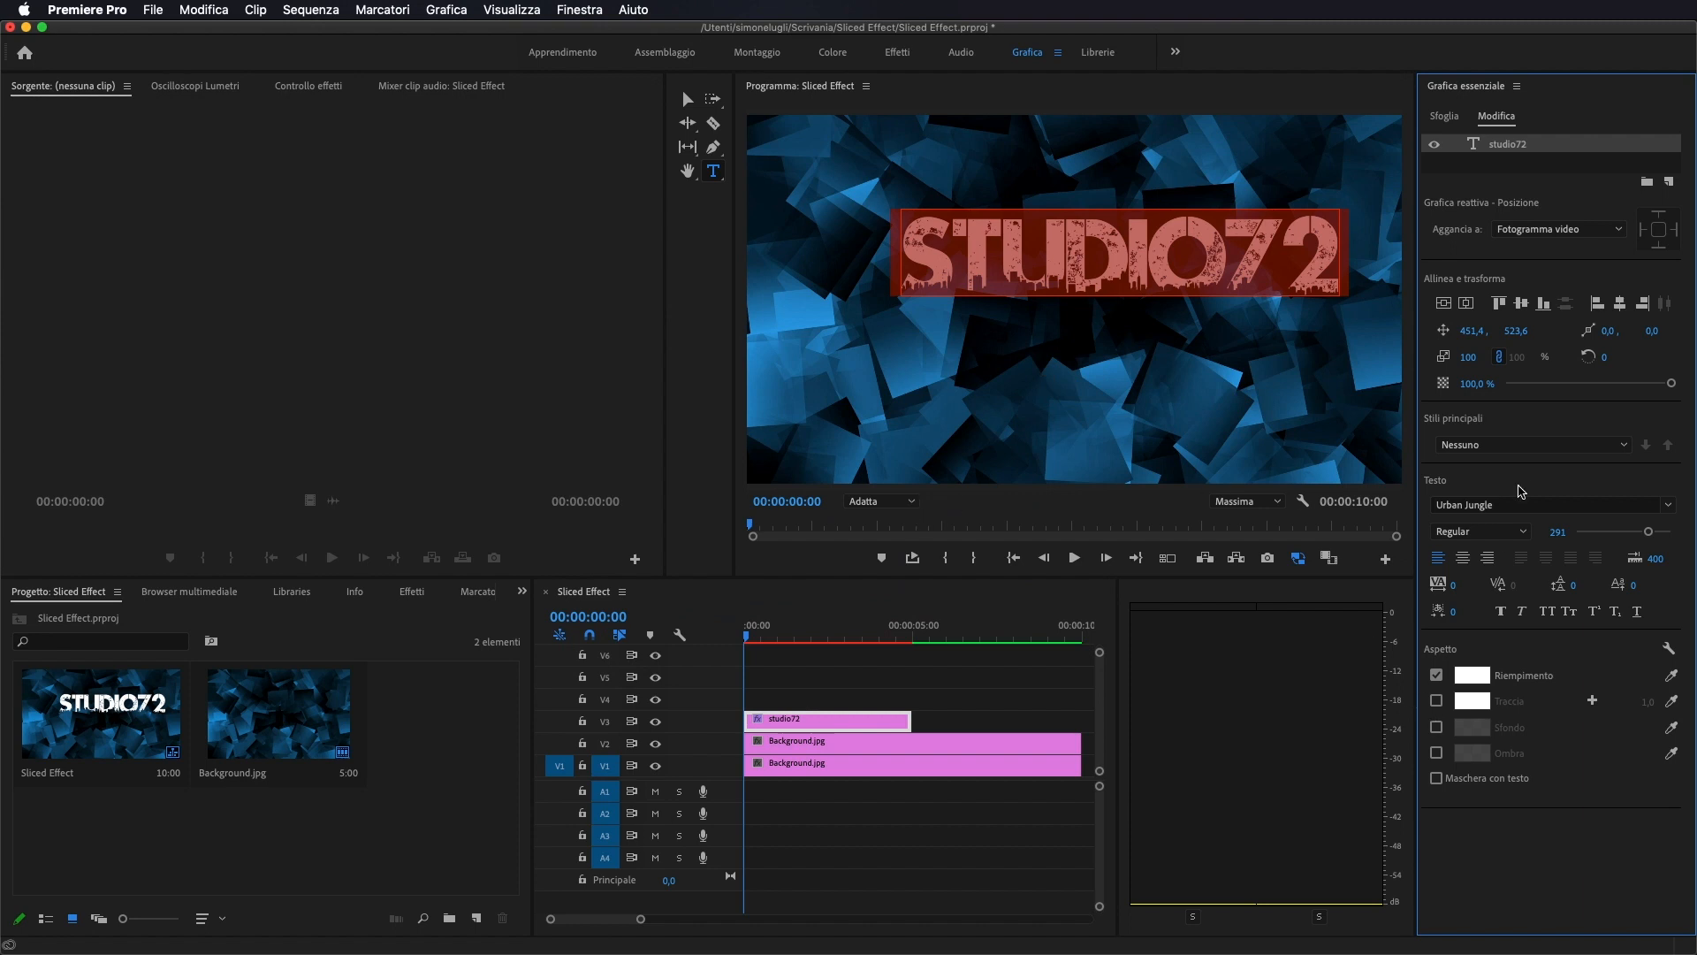
# - Centre the studio72 title vertically and horizontally in the frame
pyautogui.click(1466, 304)
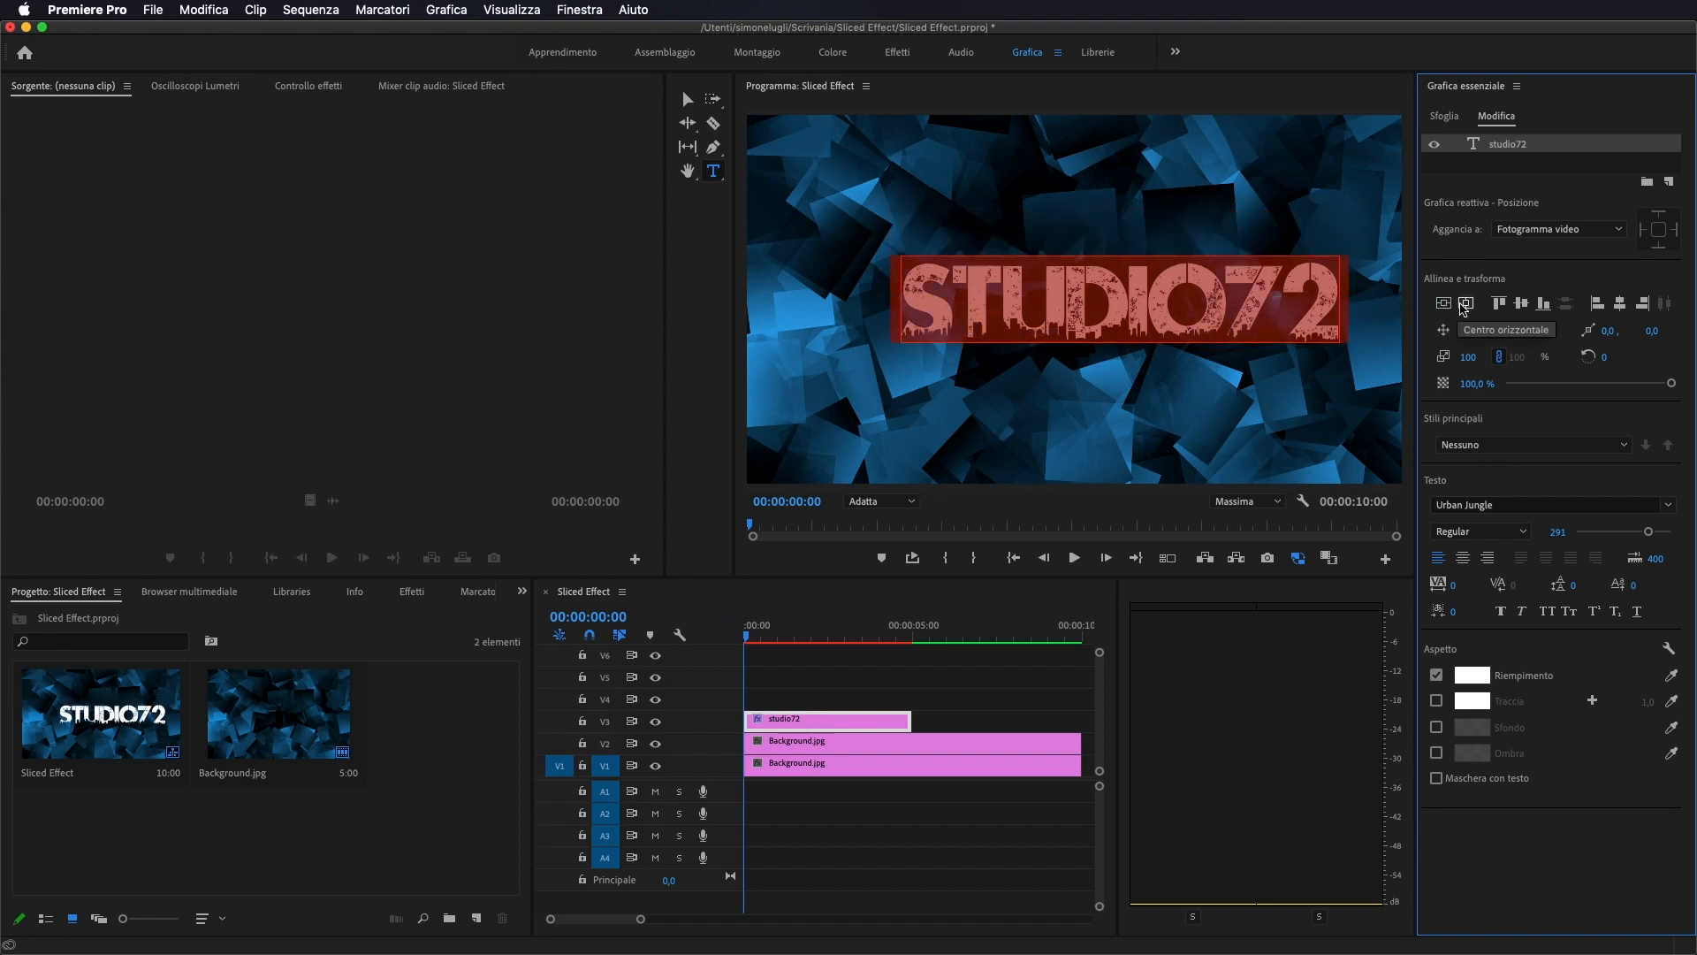
pyautogui.click(1466, 304)
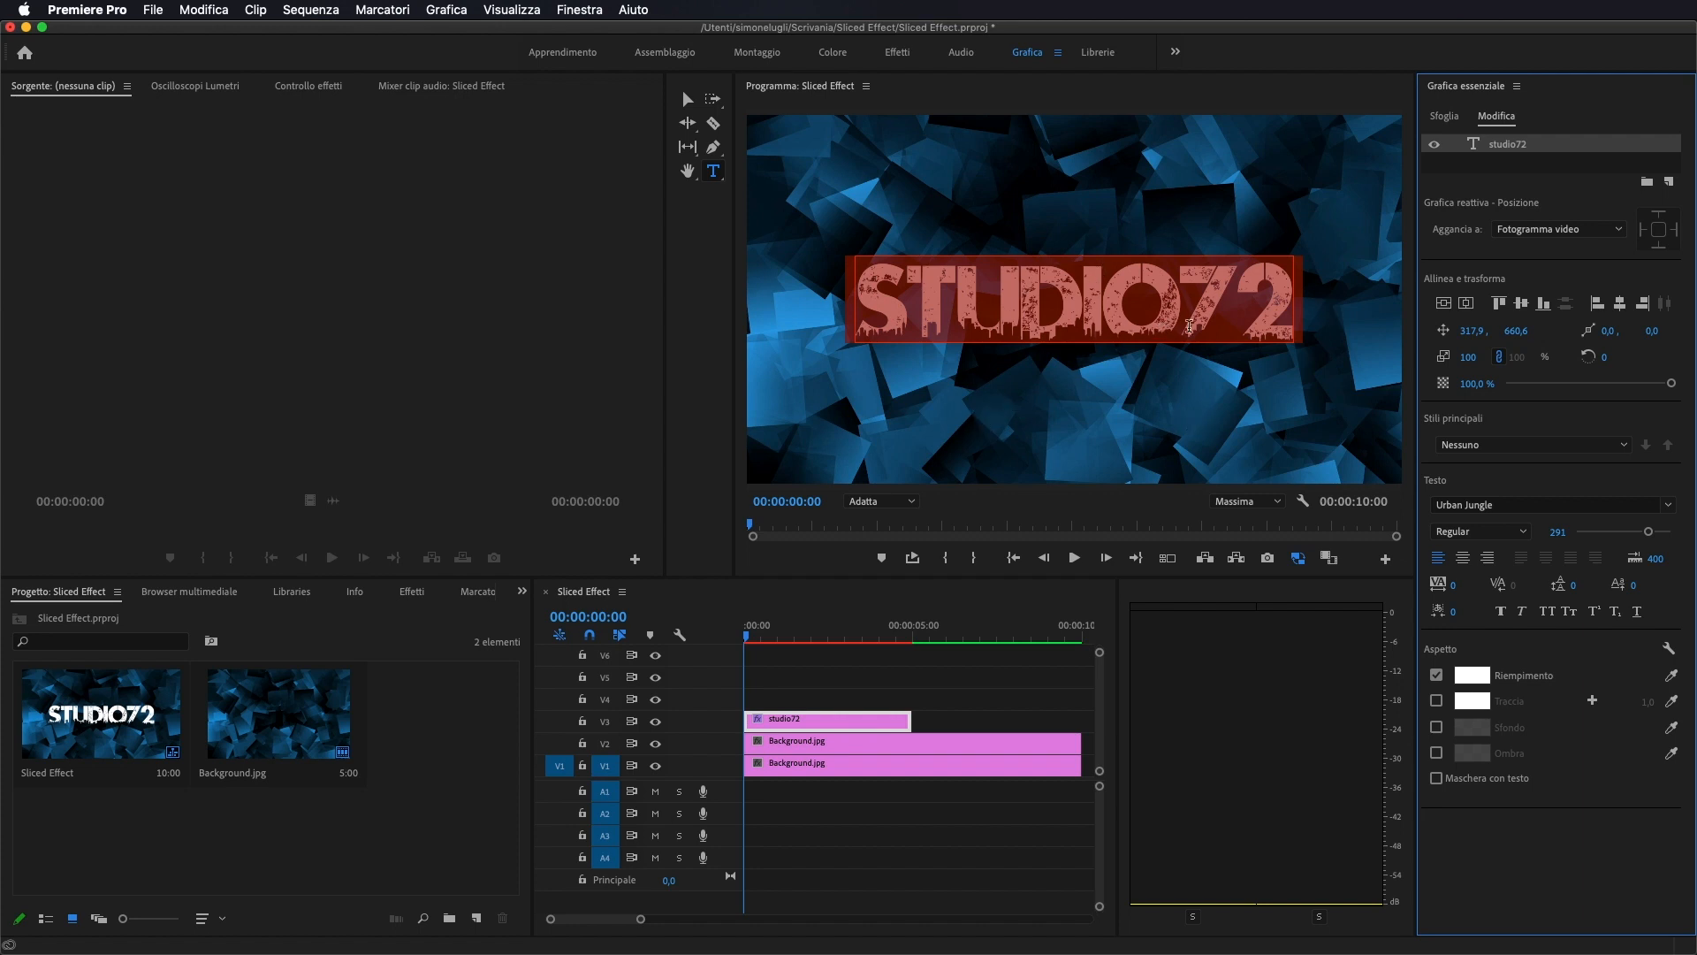
pyautogui.click(925, 301)
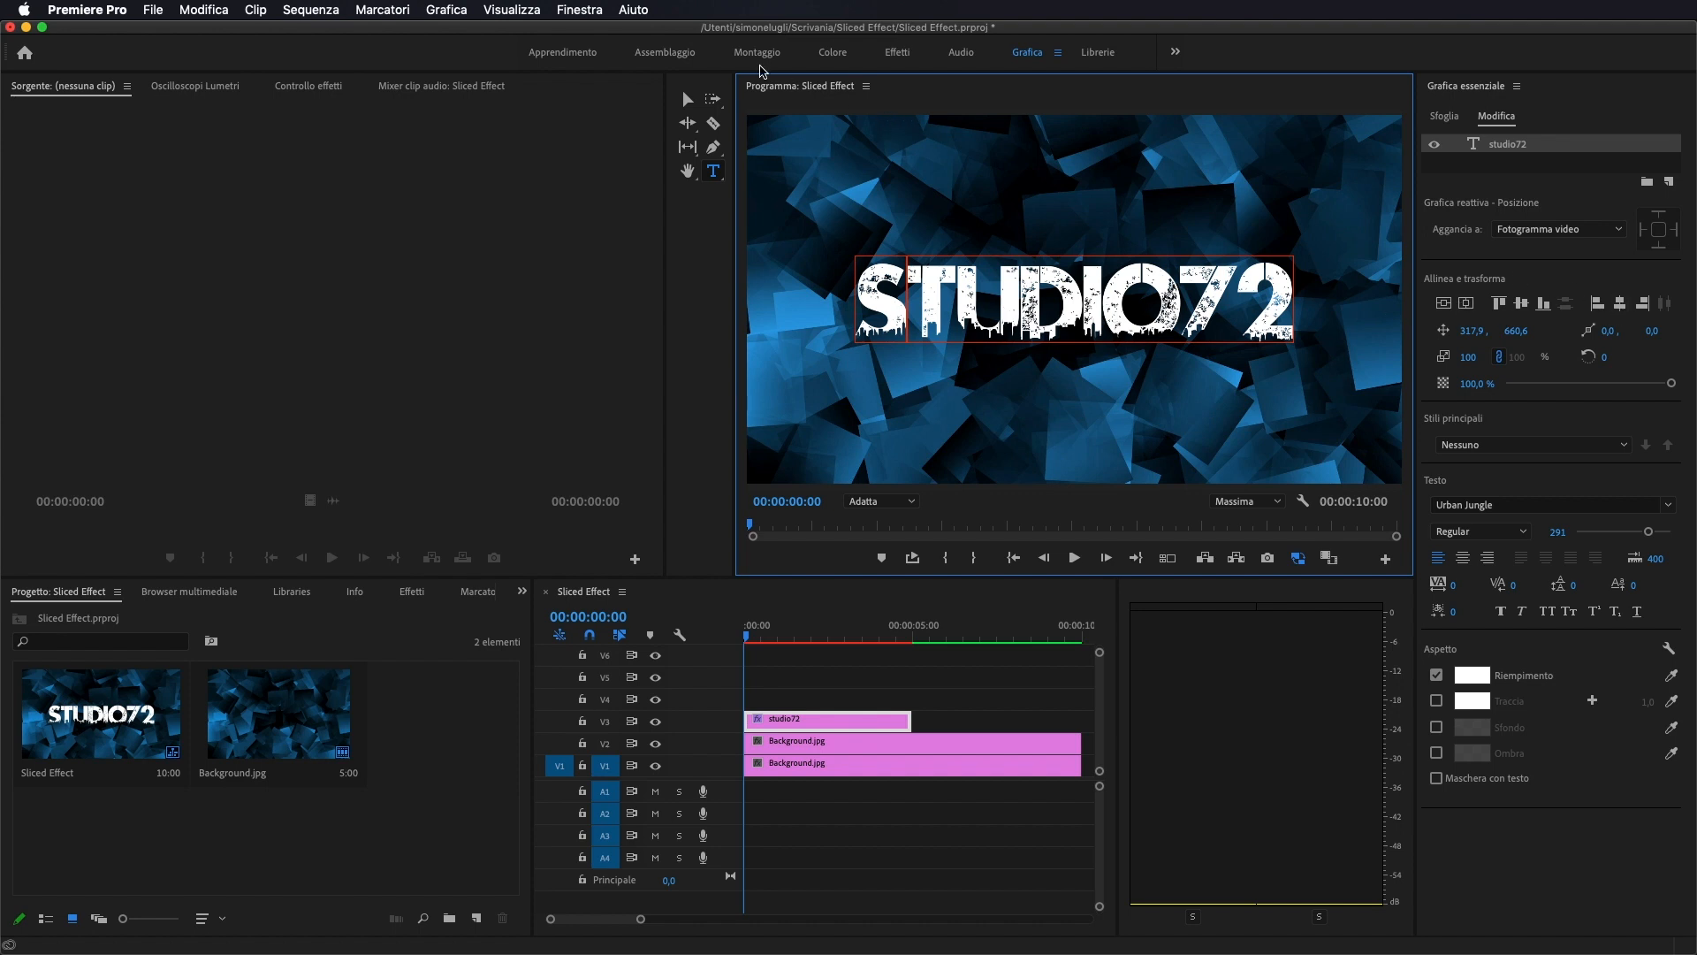
# - Return to the Editing workspace and extend the studio72 clip to the end of the background clips at 10 seconds
pyautogui.click(750, 53)
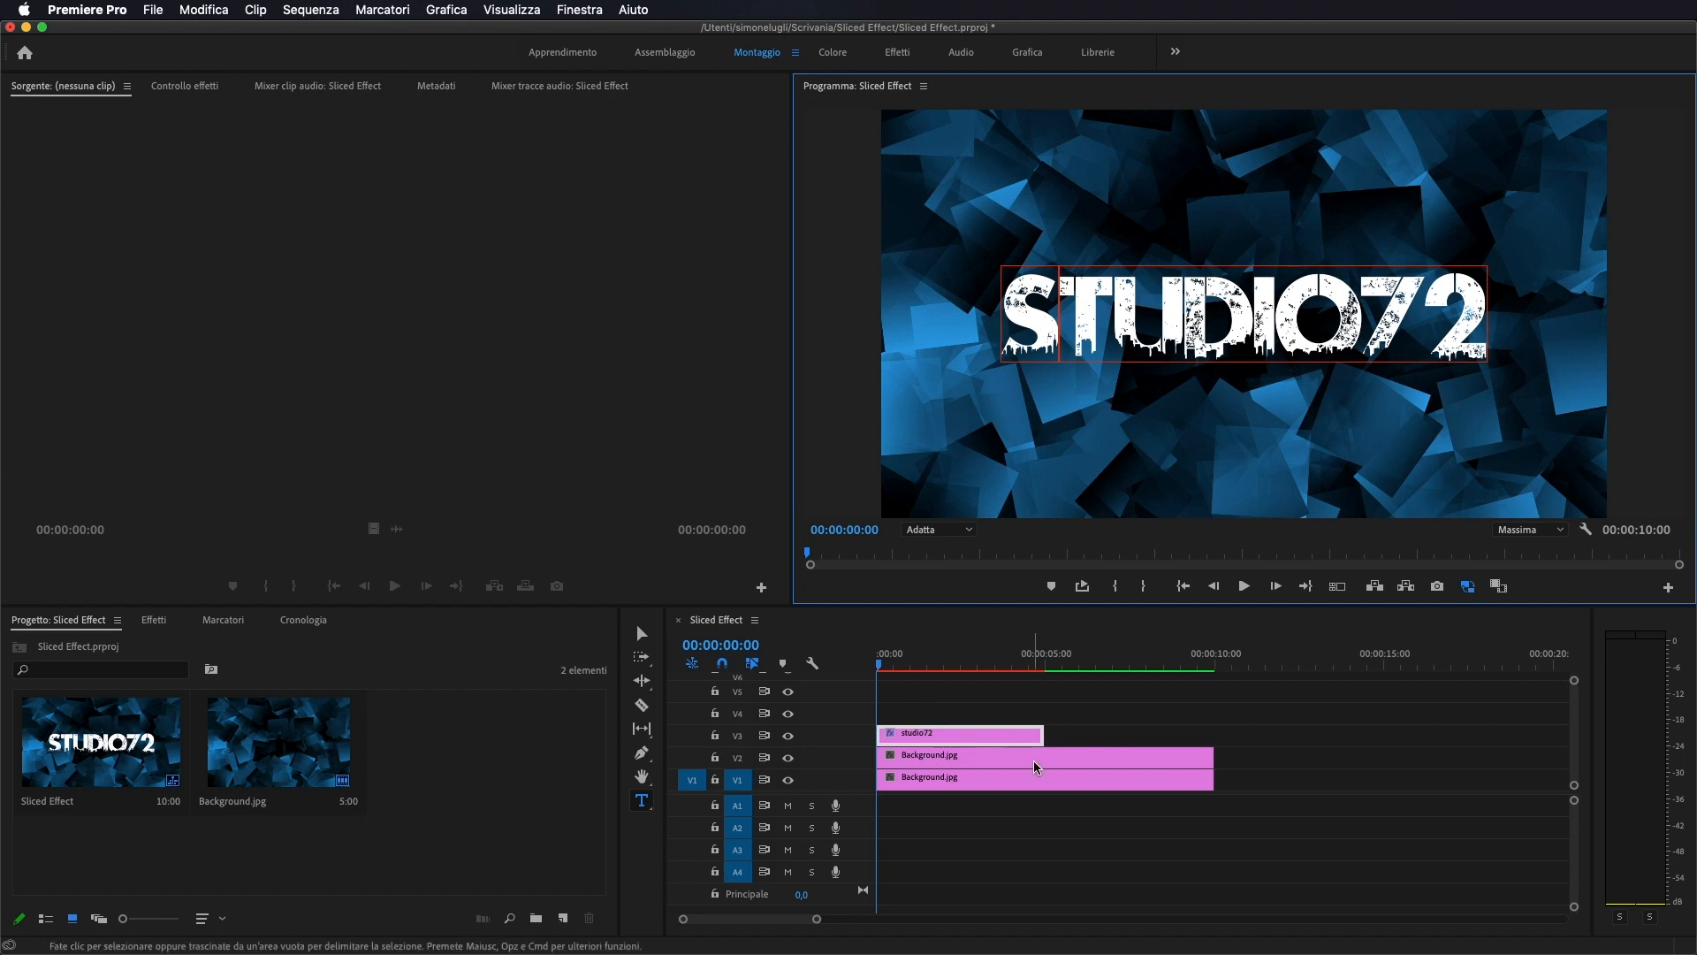
pyautogui.moveTo(1055, 730); pyautogui.dragTo(1213, 730)
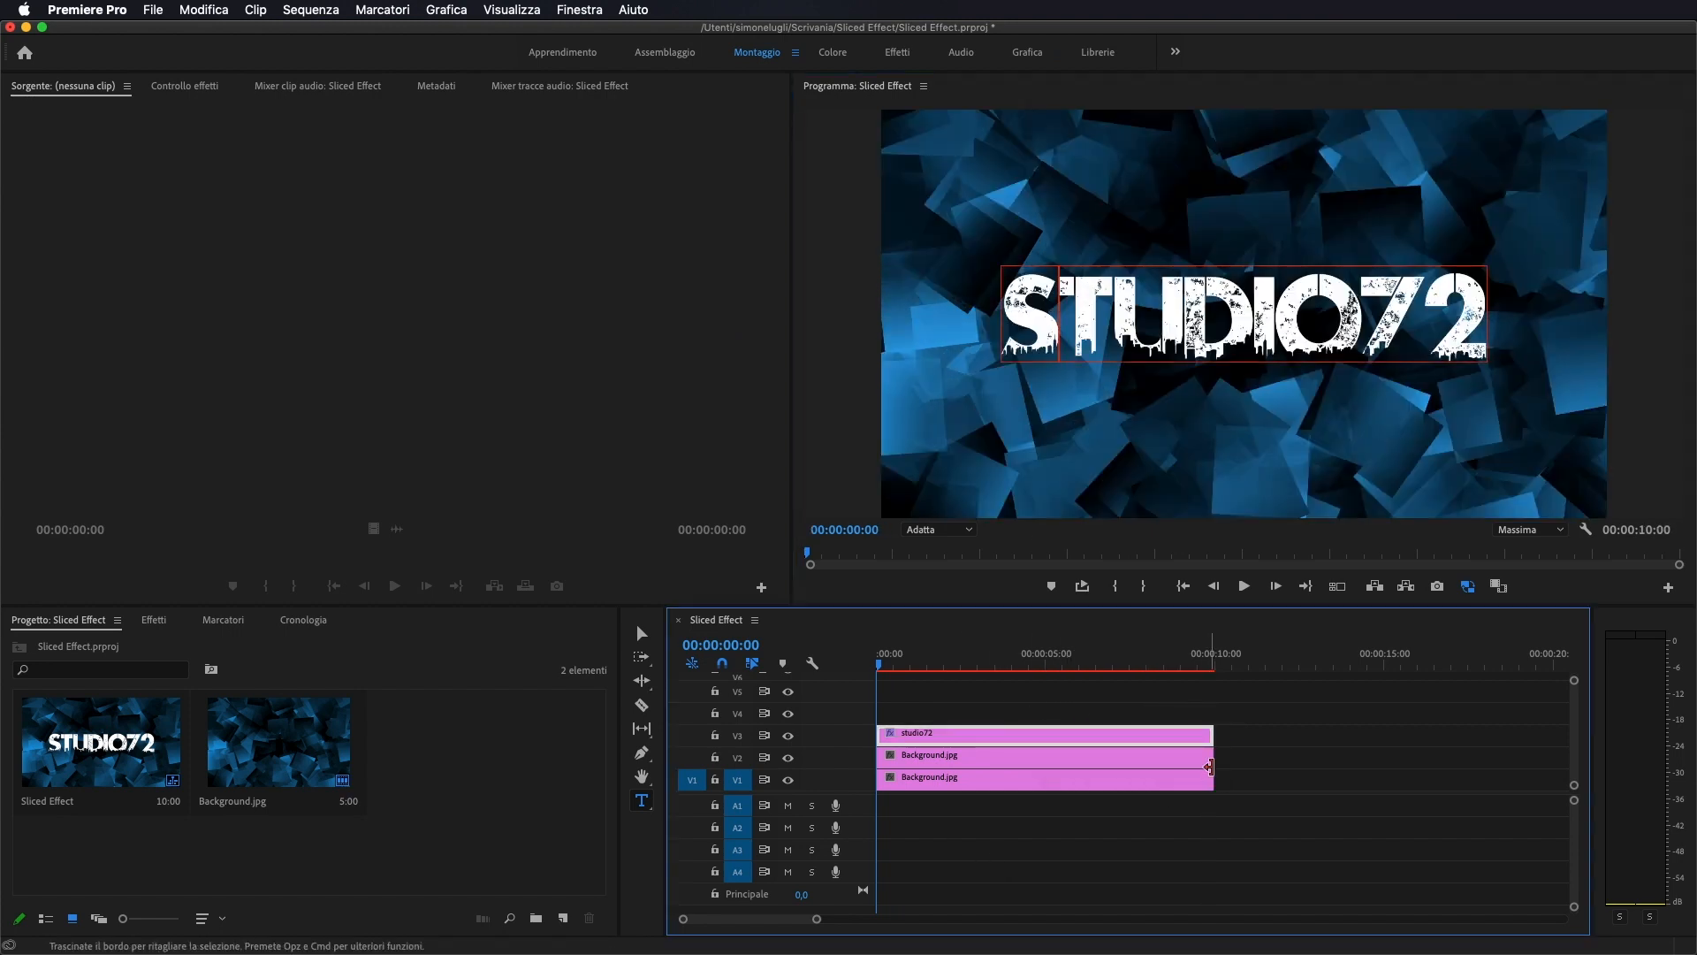
pyautogui.moveTo(887, 663); pyautogui.dragTo(777, 669)
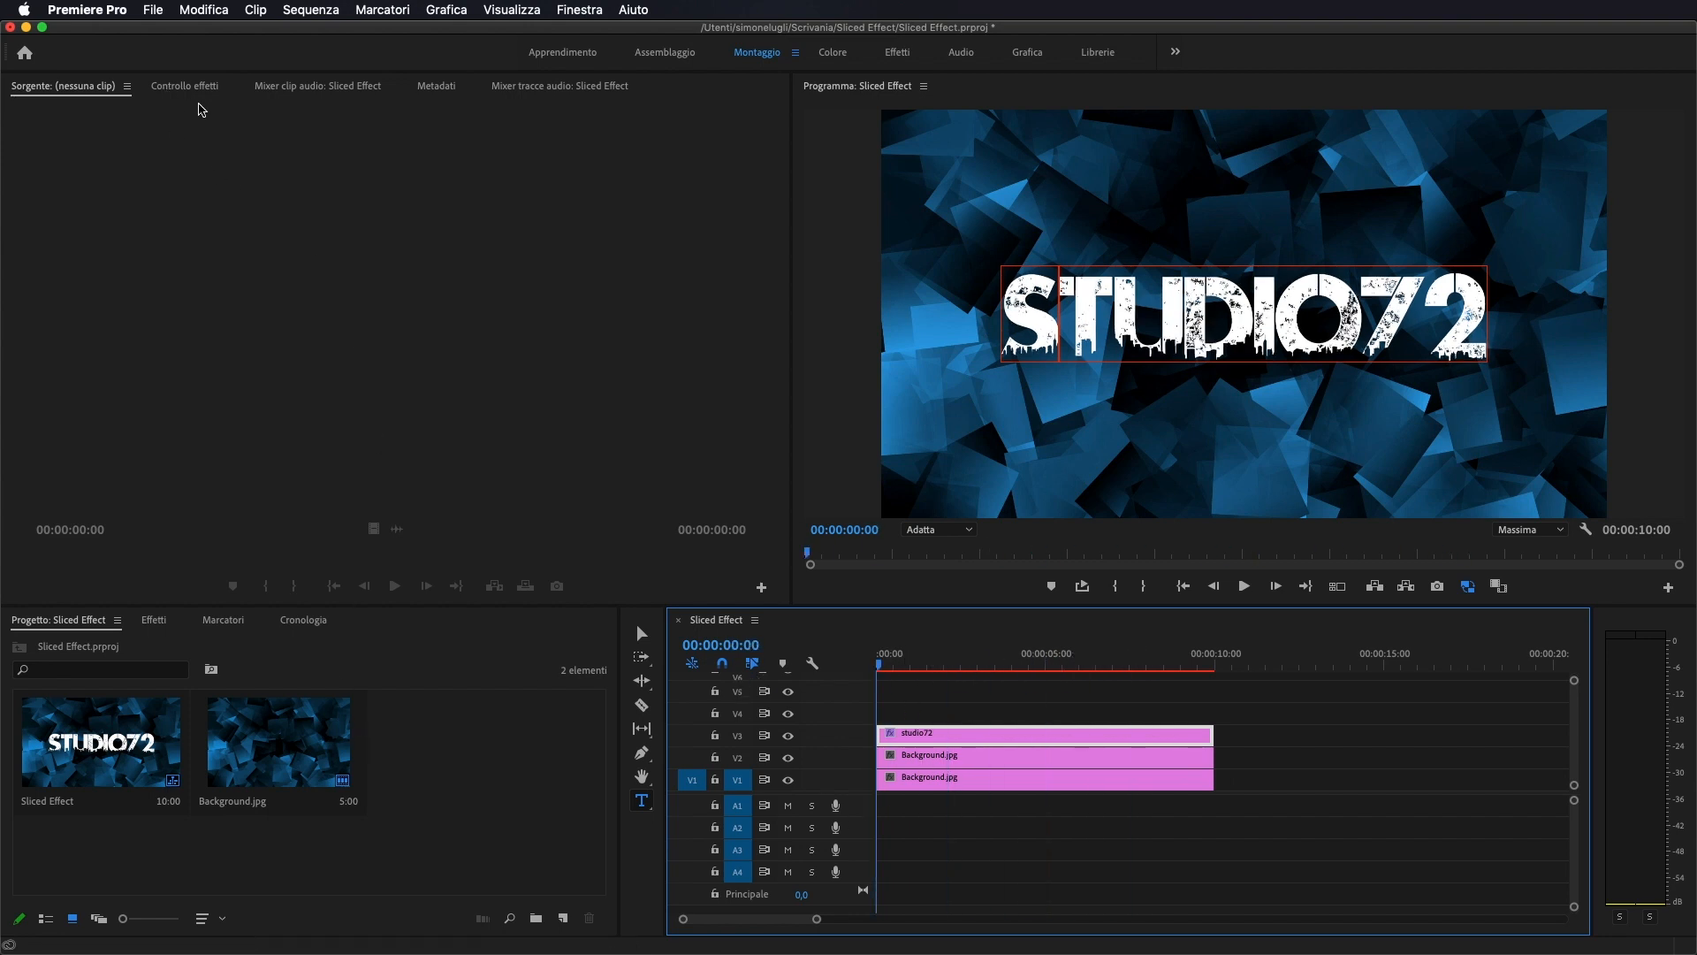
# - Draw a four-point opacity mask with the pen around the title's lower part, adjusting its upper corners for a slanted cut through the letters
pyautogui.click(192, 88)
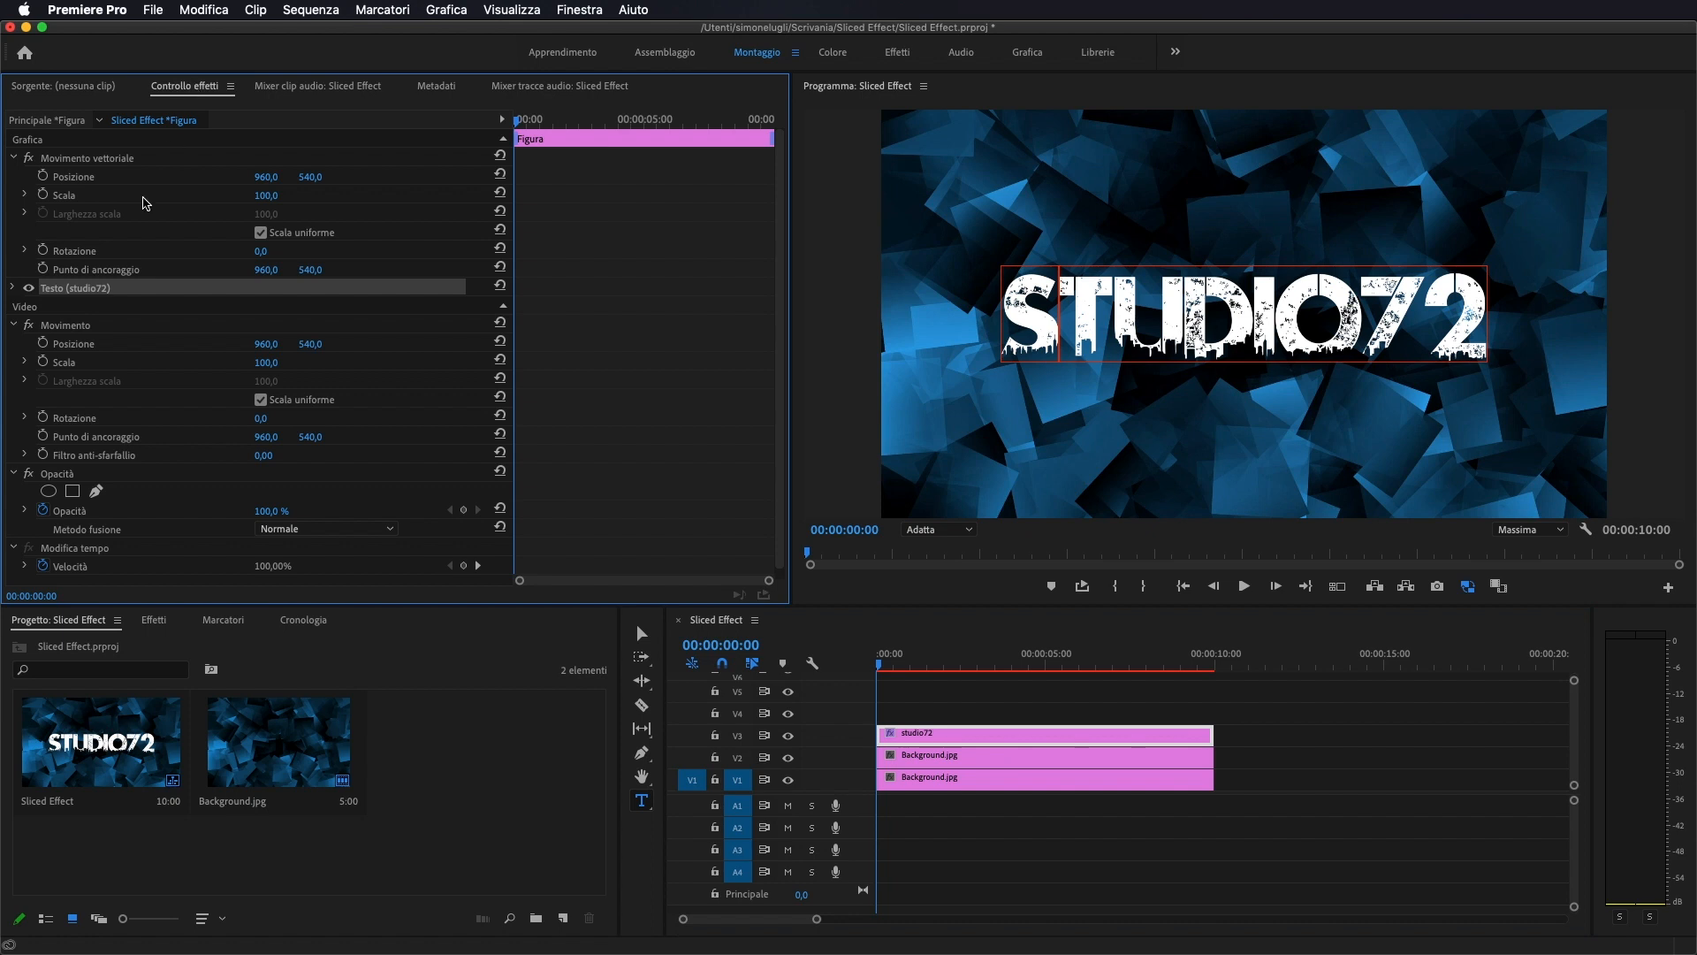
pyautogui.scroll(-1, 155, 325)
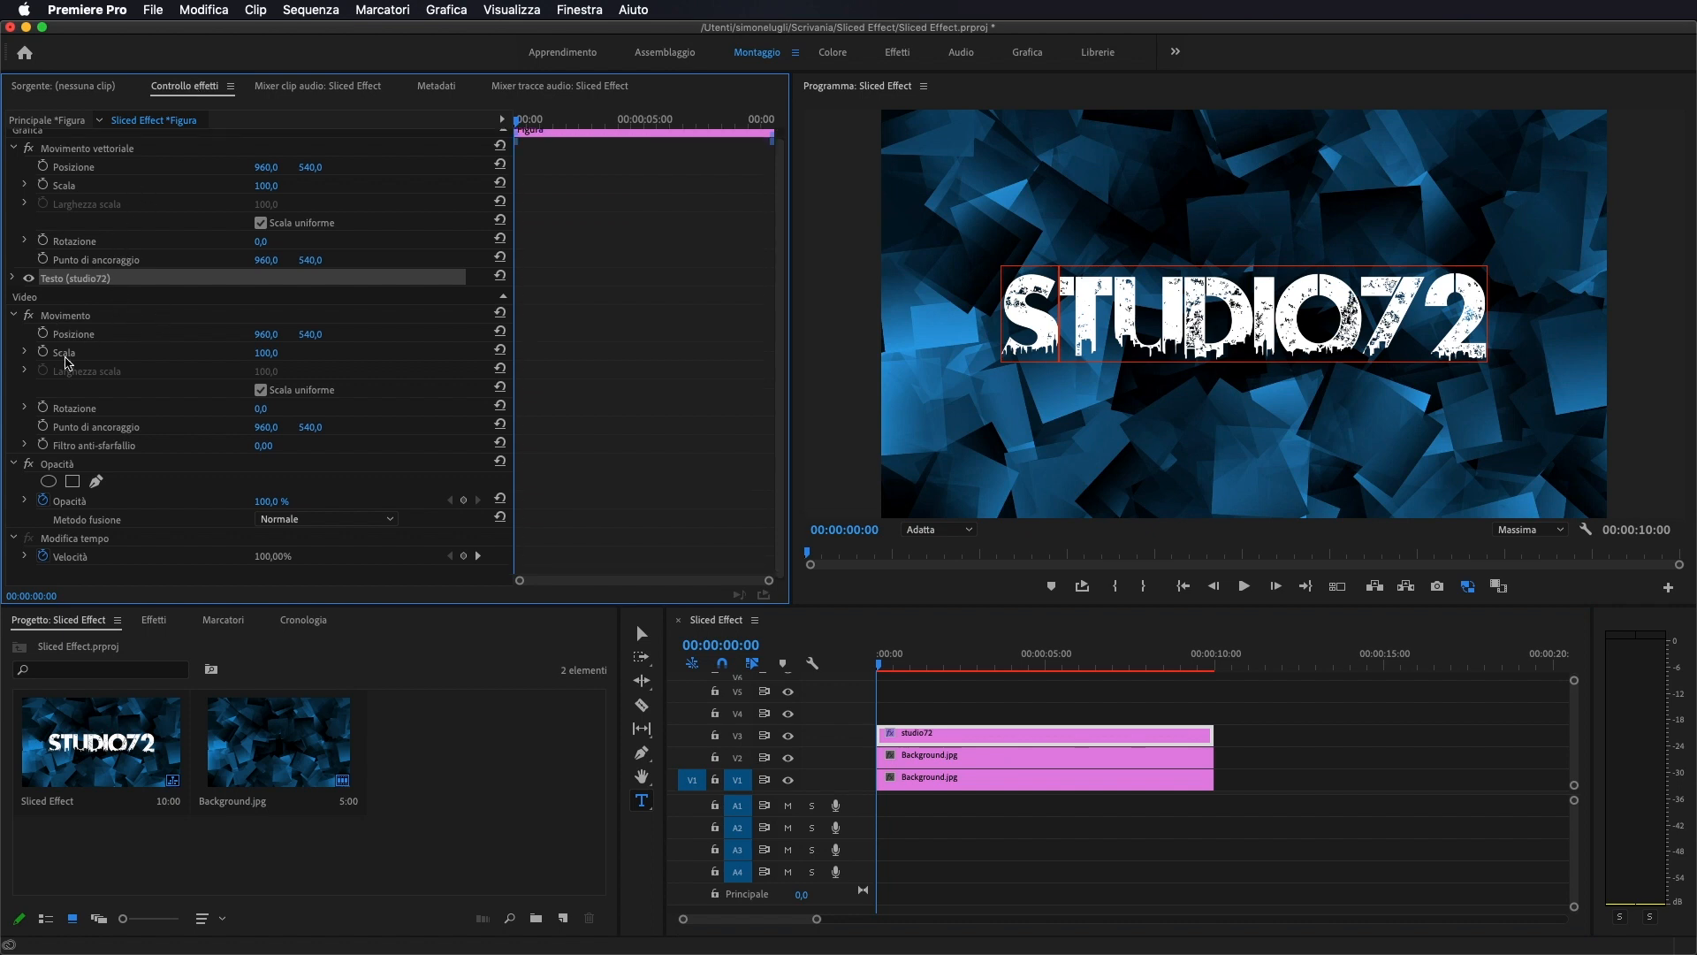
pyautogui.click(71, 464)
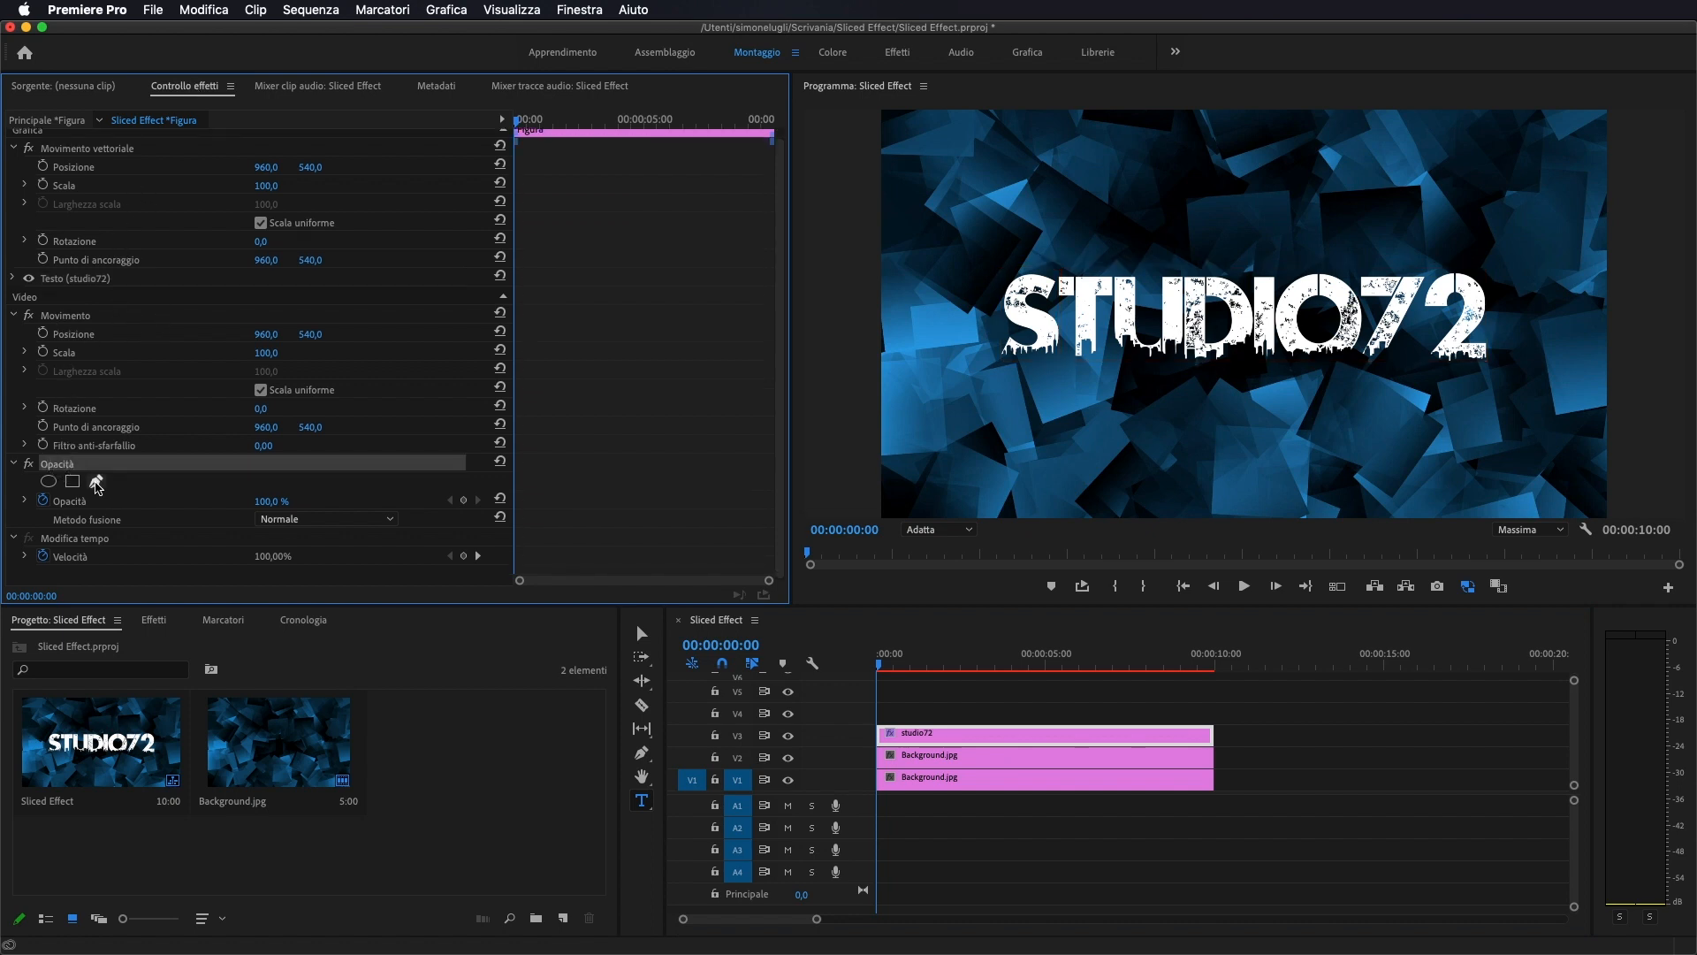
pyautogui.click(97, 482)
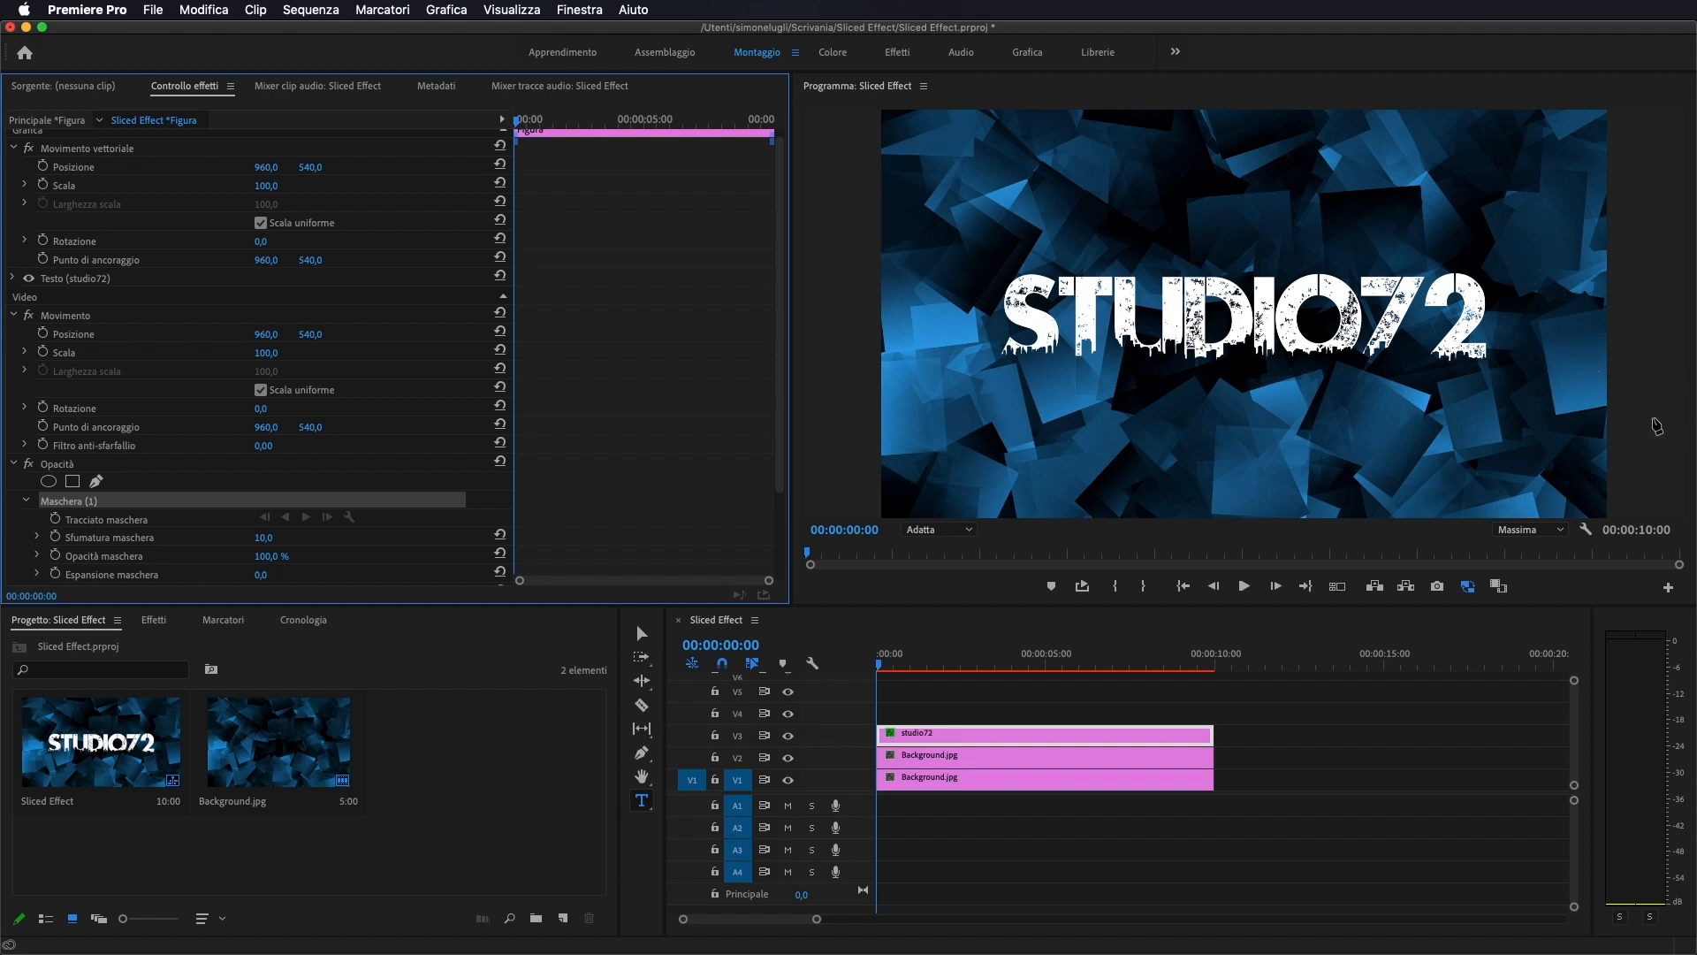
pyautogui.click(959, 282)
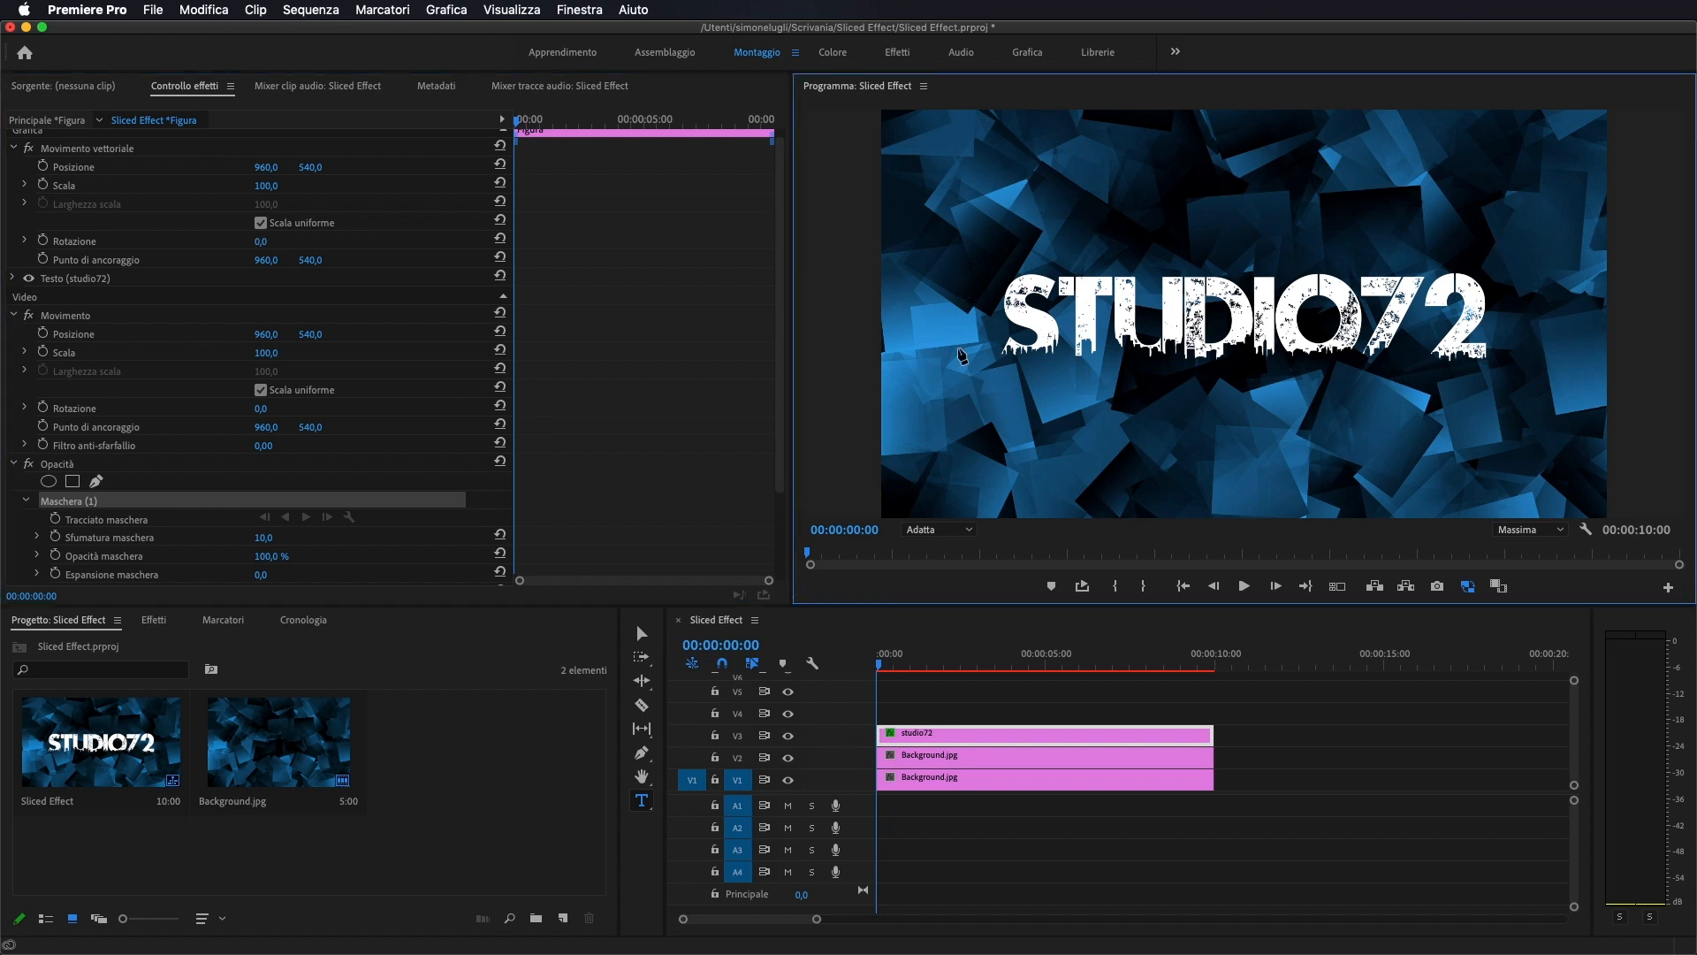
pyautogui.click(959, 414)
pyautogui.click(1508, 432)
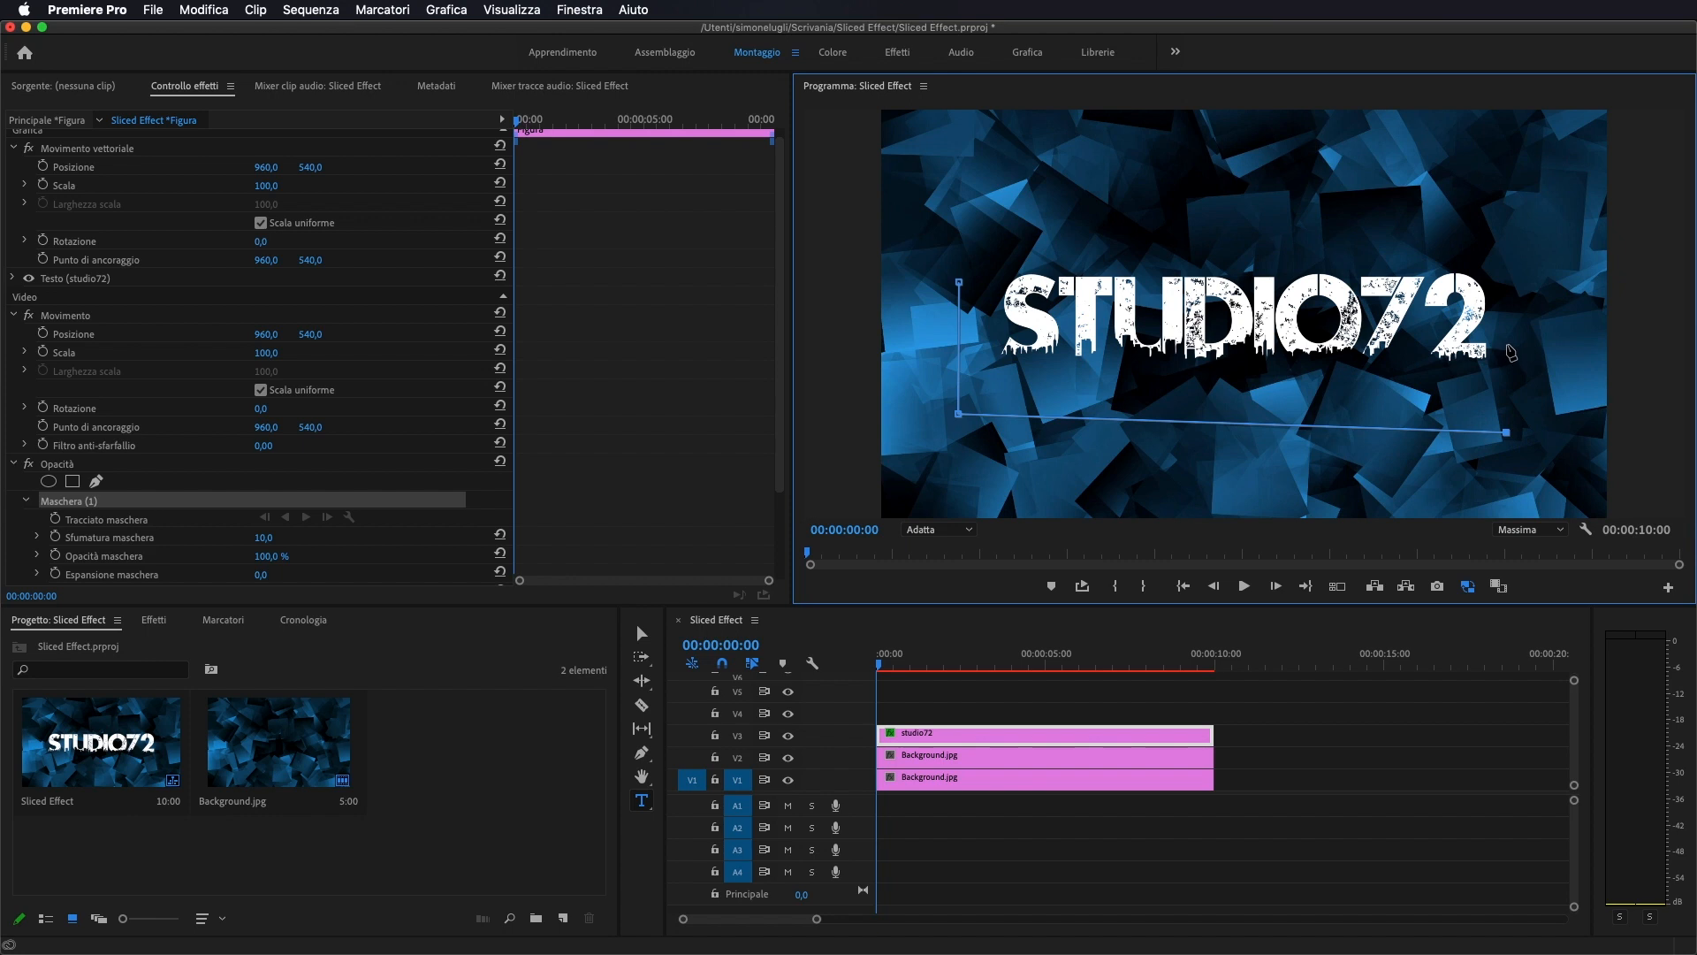
pyautogui.click(1509, 350)
pyautogui.click(961, 283)
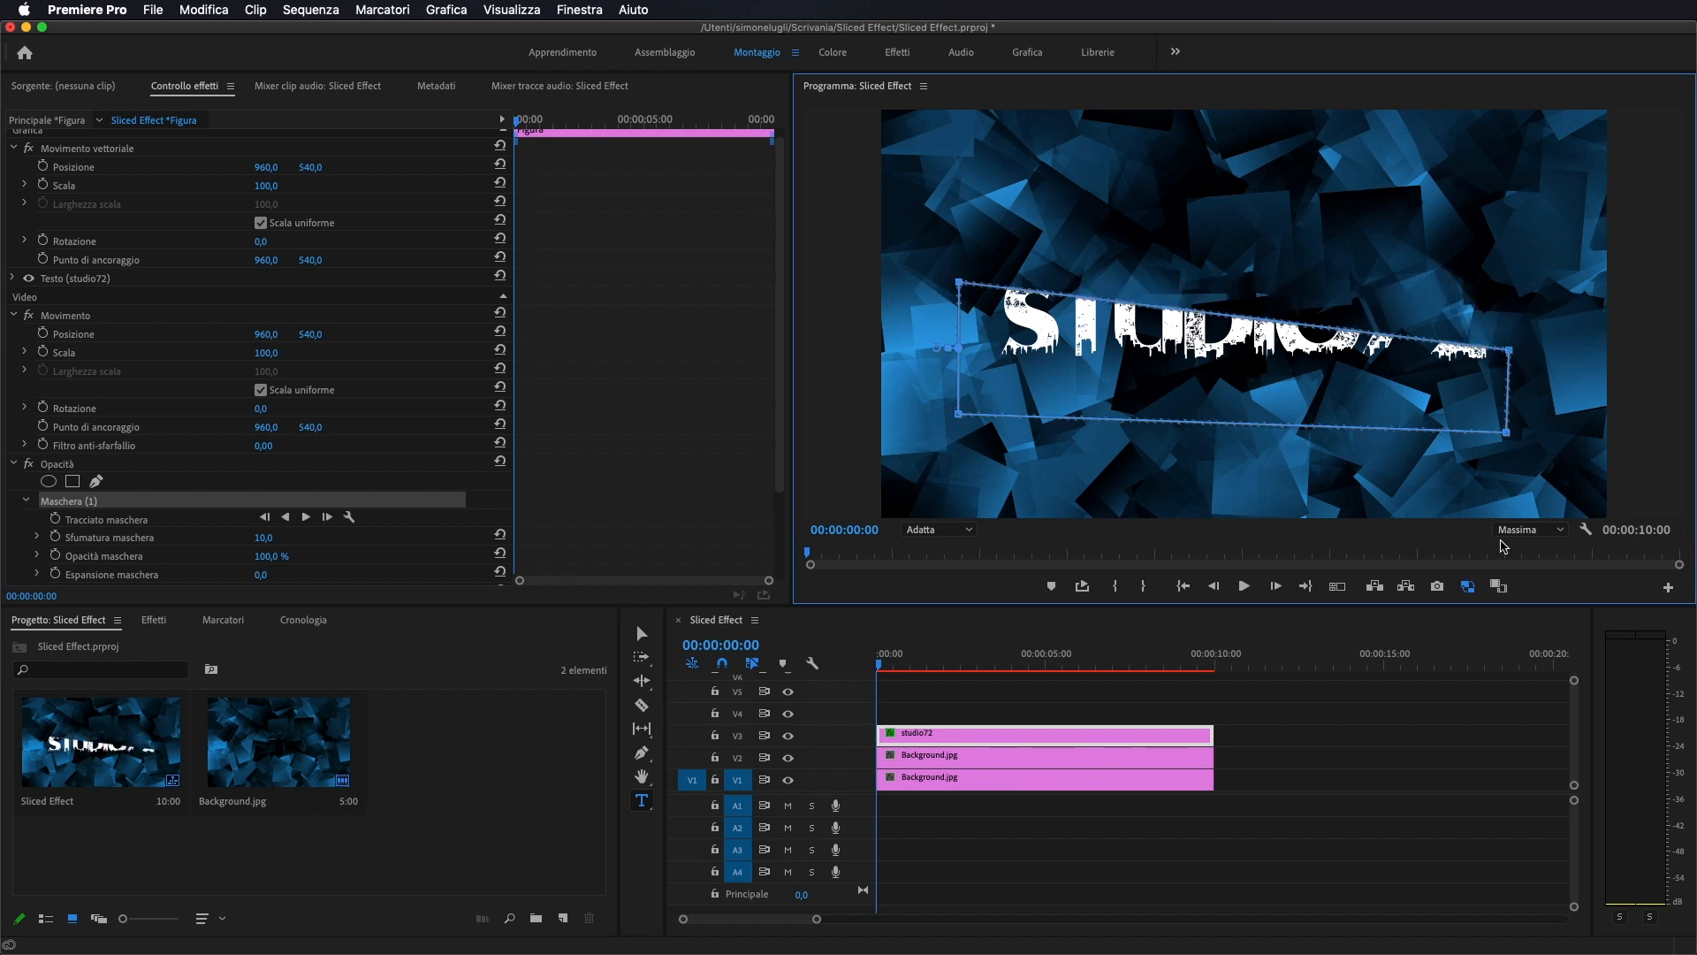
pyautogui.moveTo(1512, 354); pyautogui.dragTo(1510, 337)
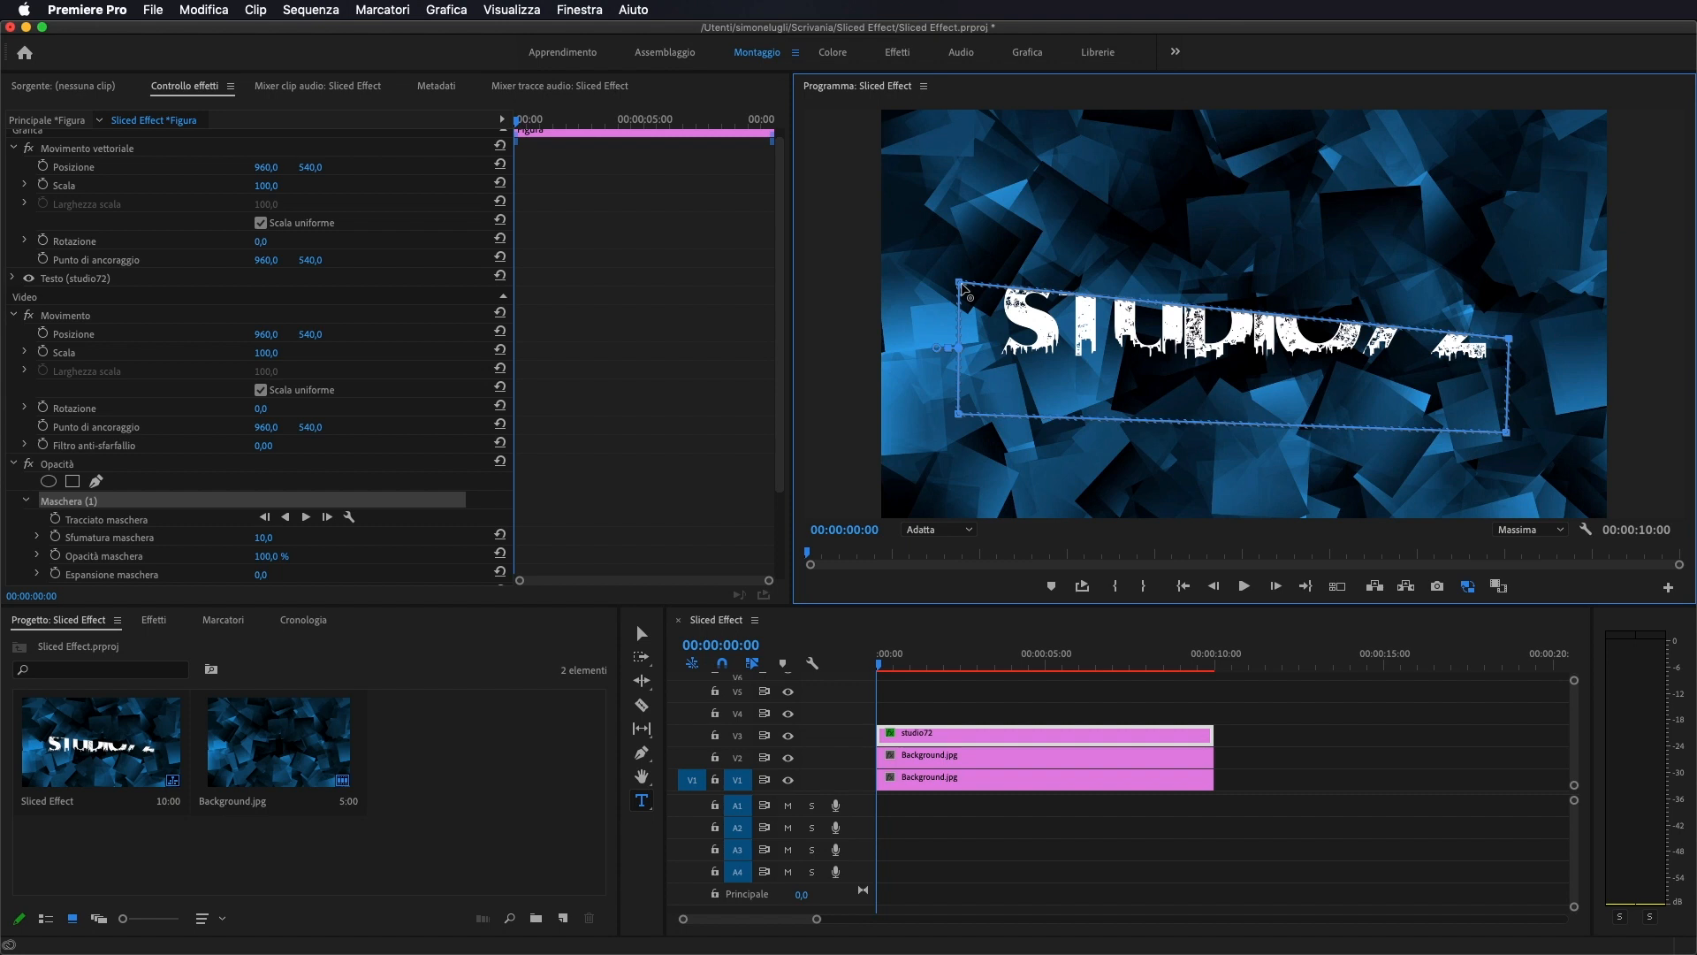
pyautogui.moveTo(962, 285); pyautogui.dragTo(956, 289)
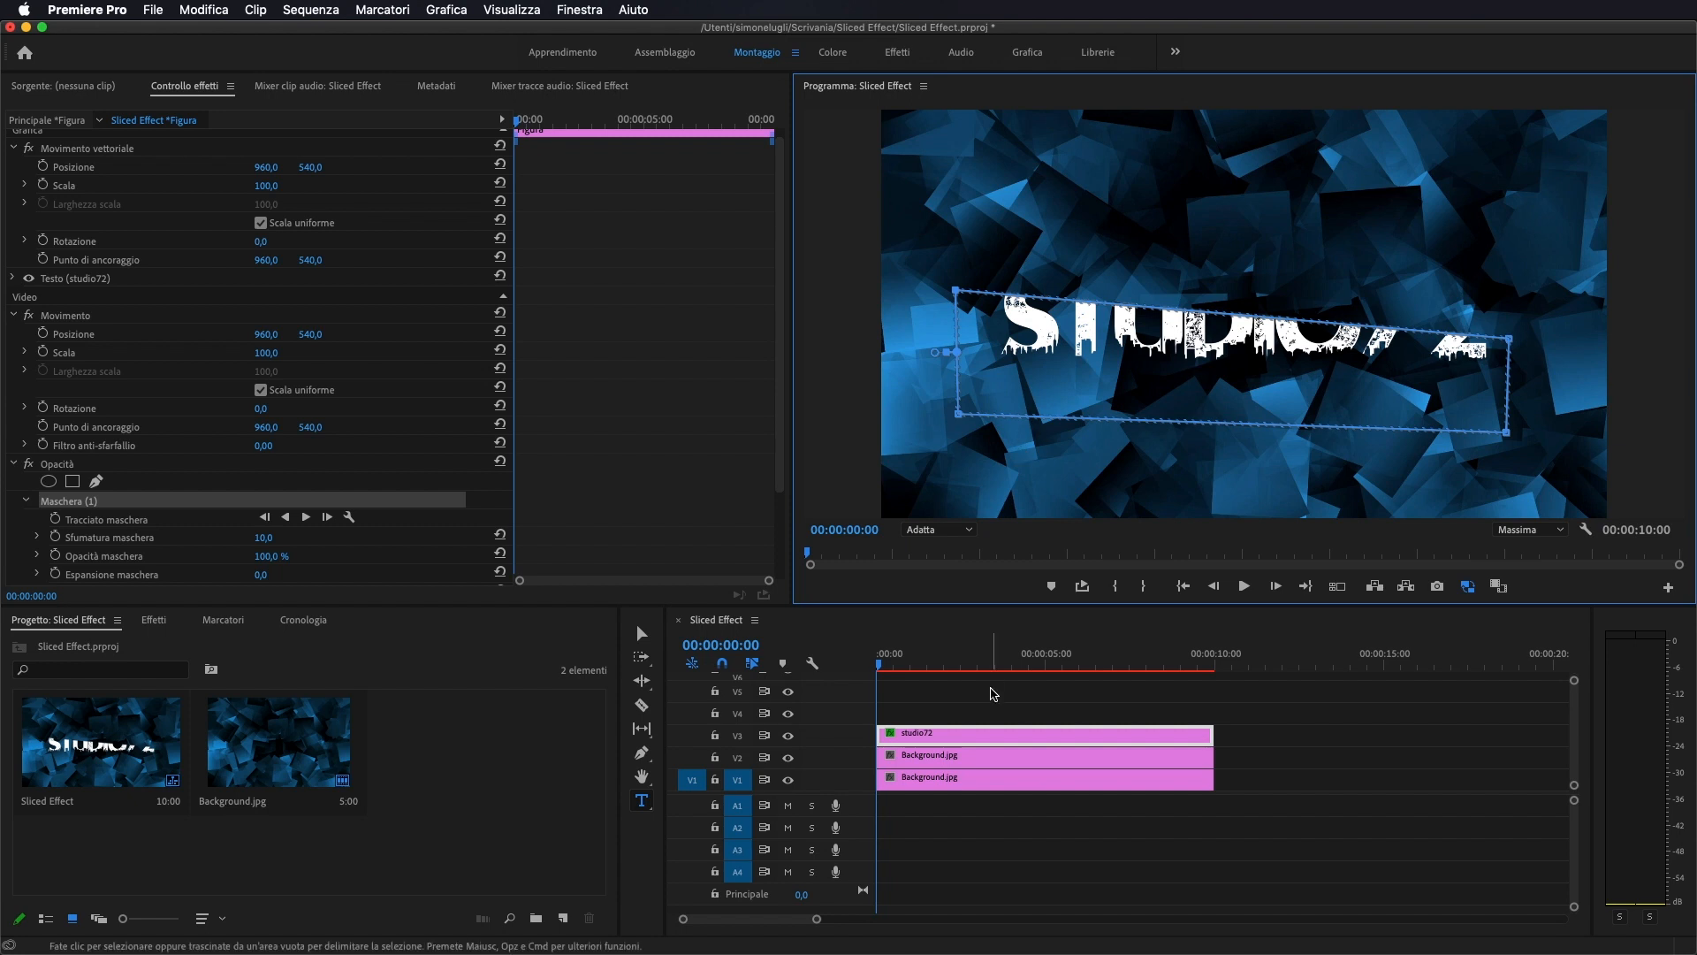
# - Set the feather of the title's opacity mask to 0
pyautogui.scroll(-2, 352, 434)
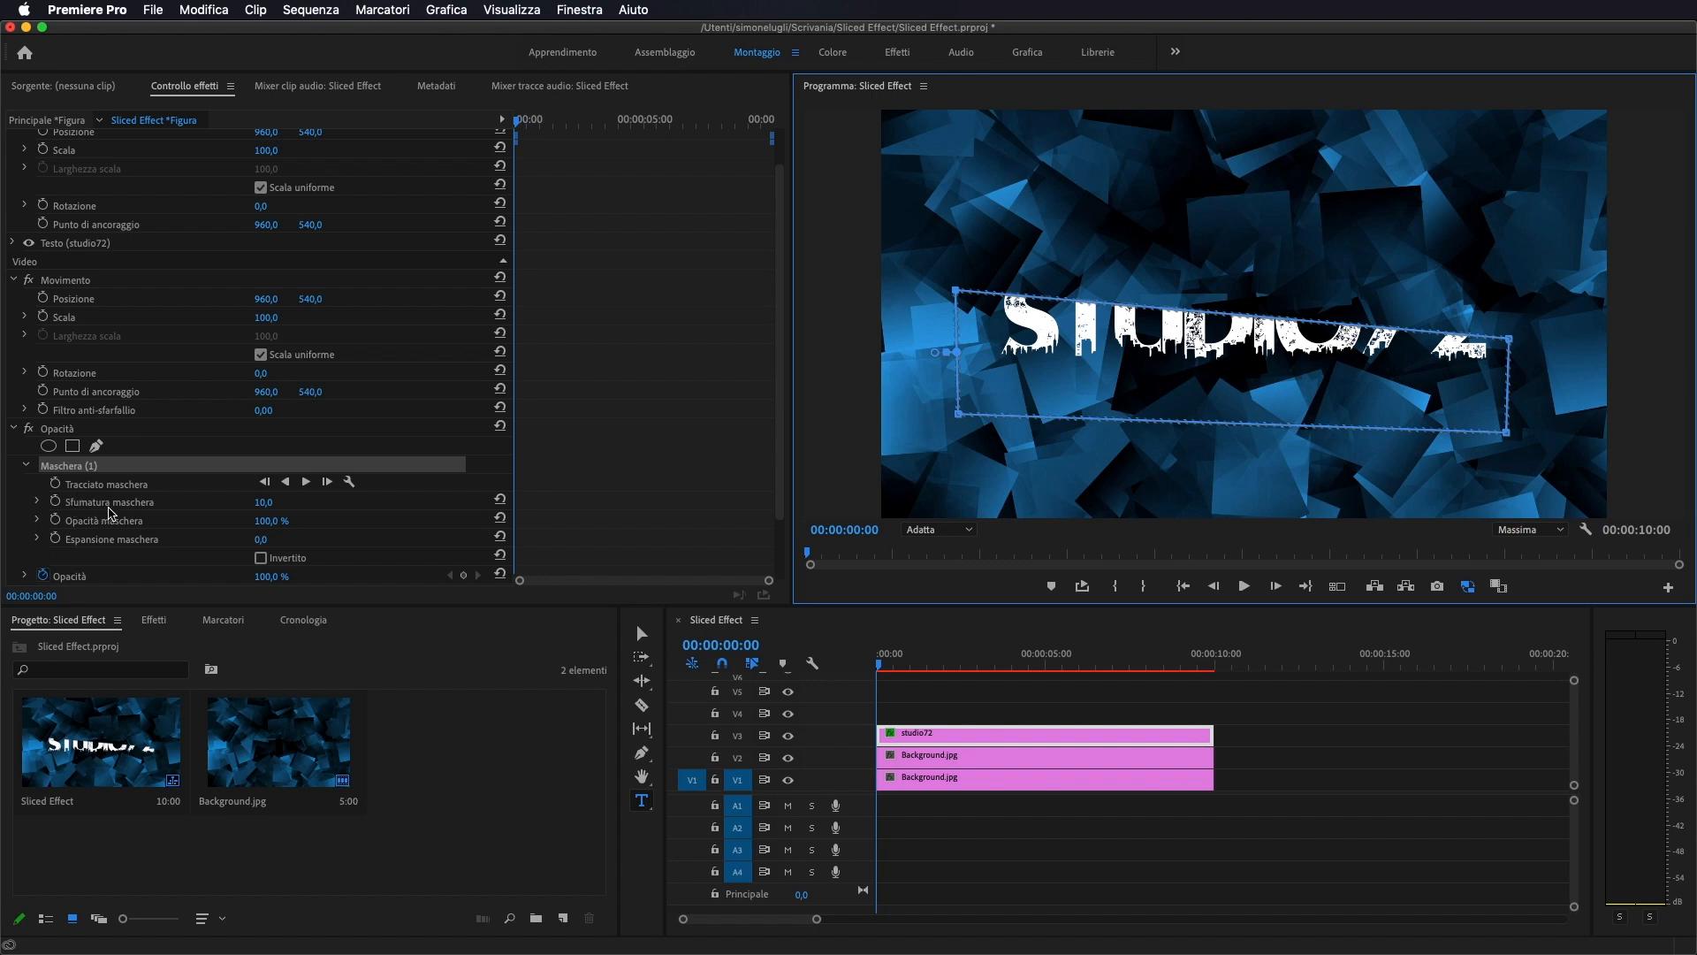
pyautogui.moveTo(262, 505); pyautogui.dragTo(221, 505)
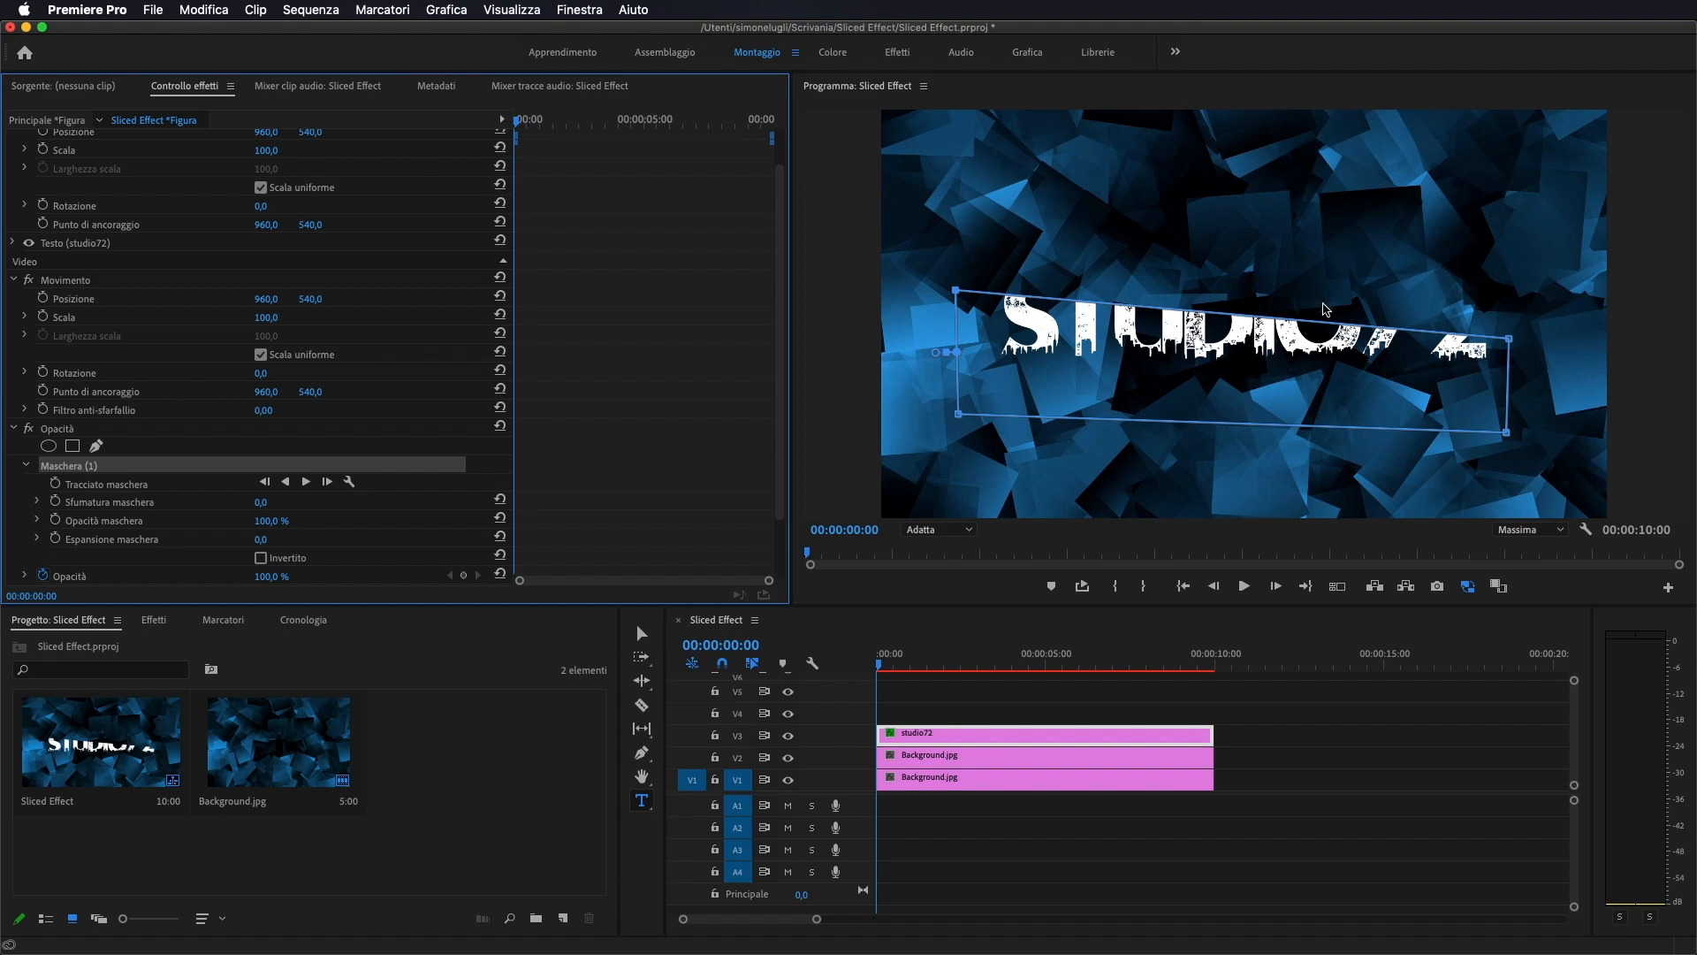
pyautogui.moveTo(264, 502); pyautogui.dragTo(202, 503)
# - Duplicate the masked studio72 clip from V3 onto tracks V4 and V5
pyautogui.click(971, 709)
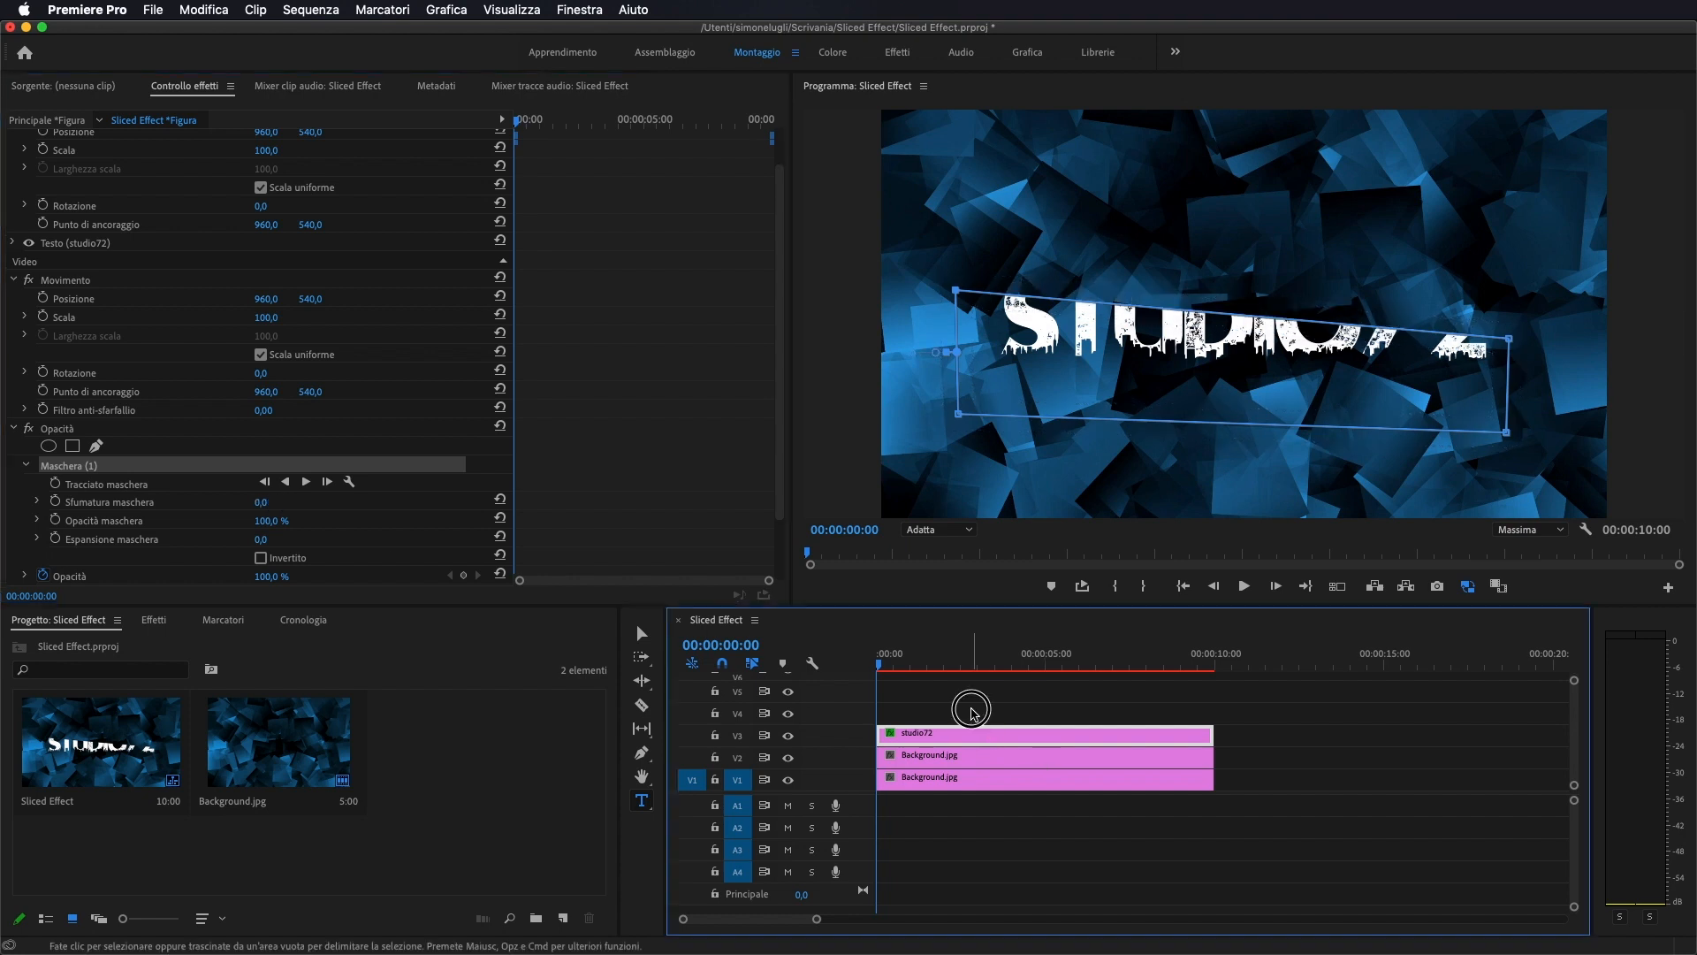
pyautogui.click(644, 633)
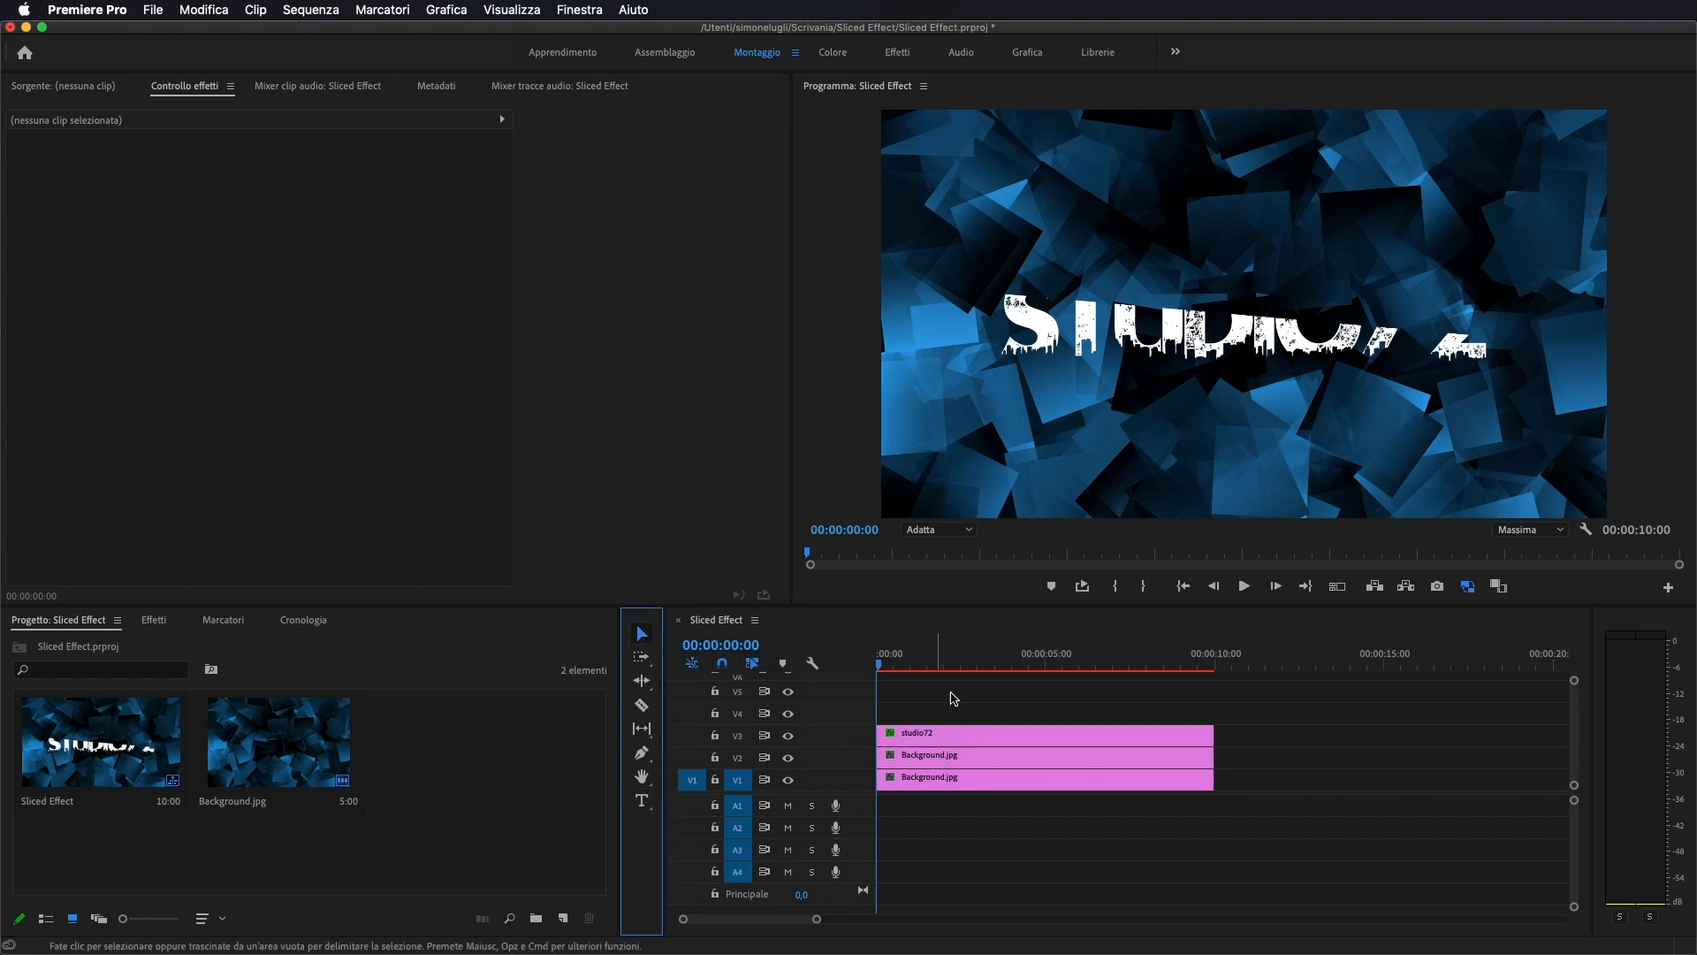
pyautogui.scroll(1, 1246, 738)
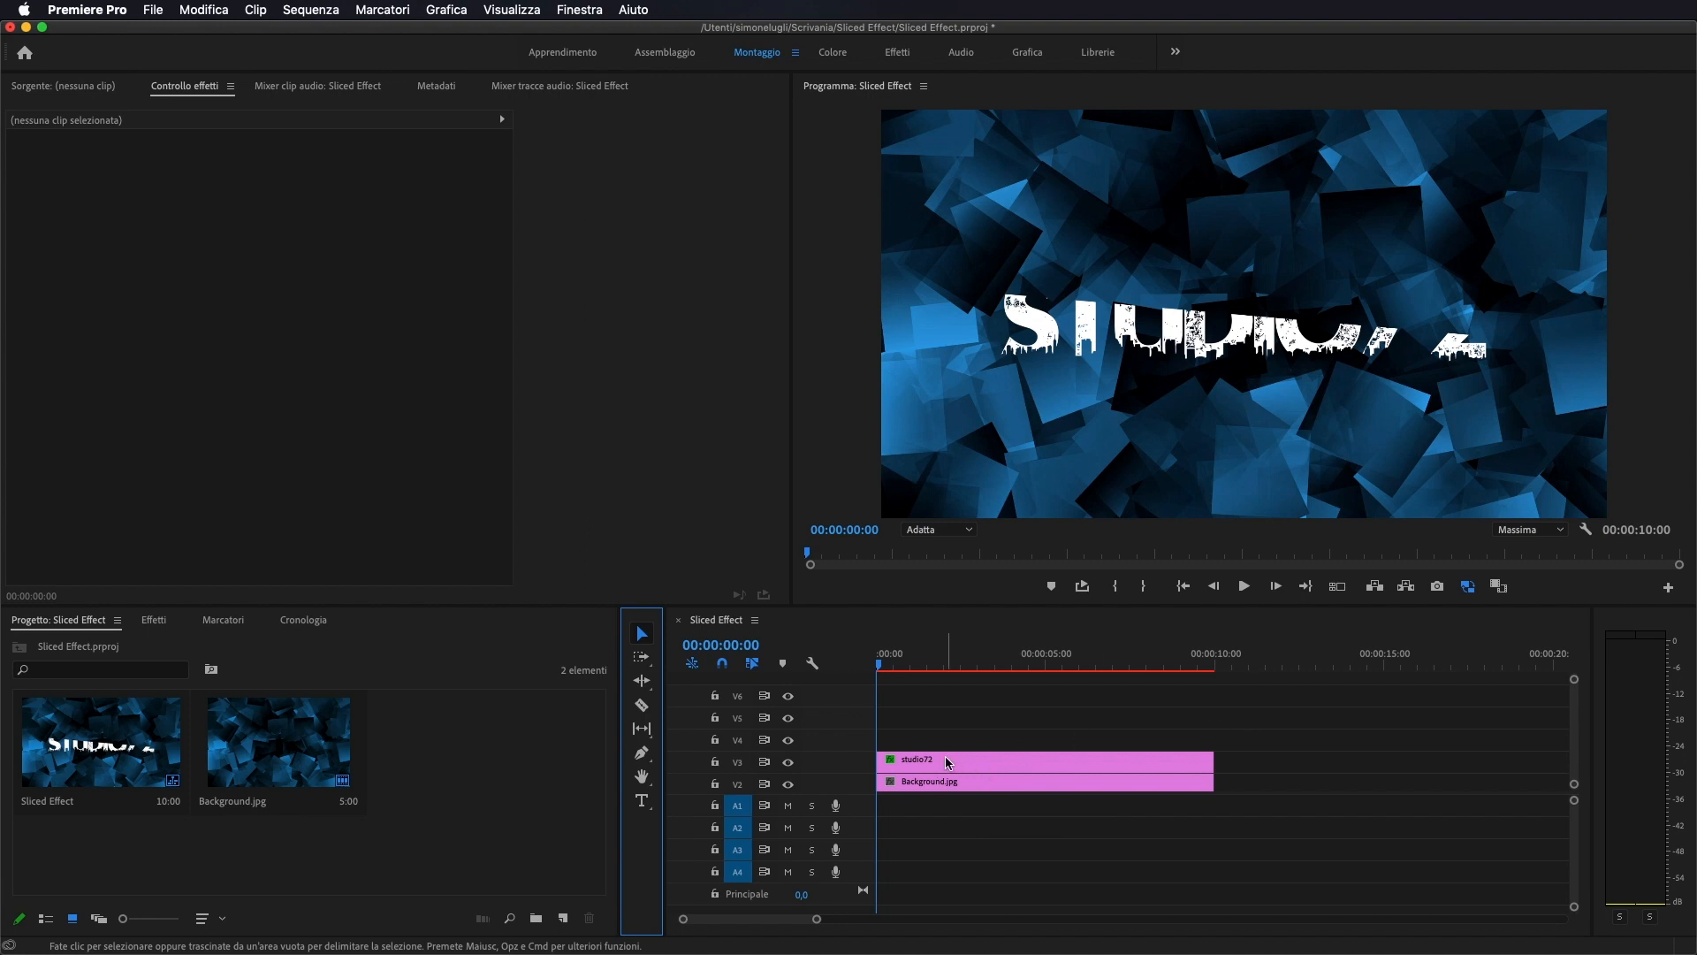
pyautogui.moveTo(948, 759); pyautogui.dragTo(949, 714)
pyautogui.click(949, 734)
pyautogui.scroll(-1, 1307, 763)
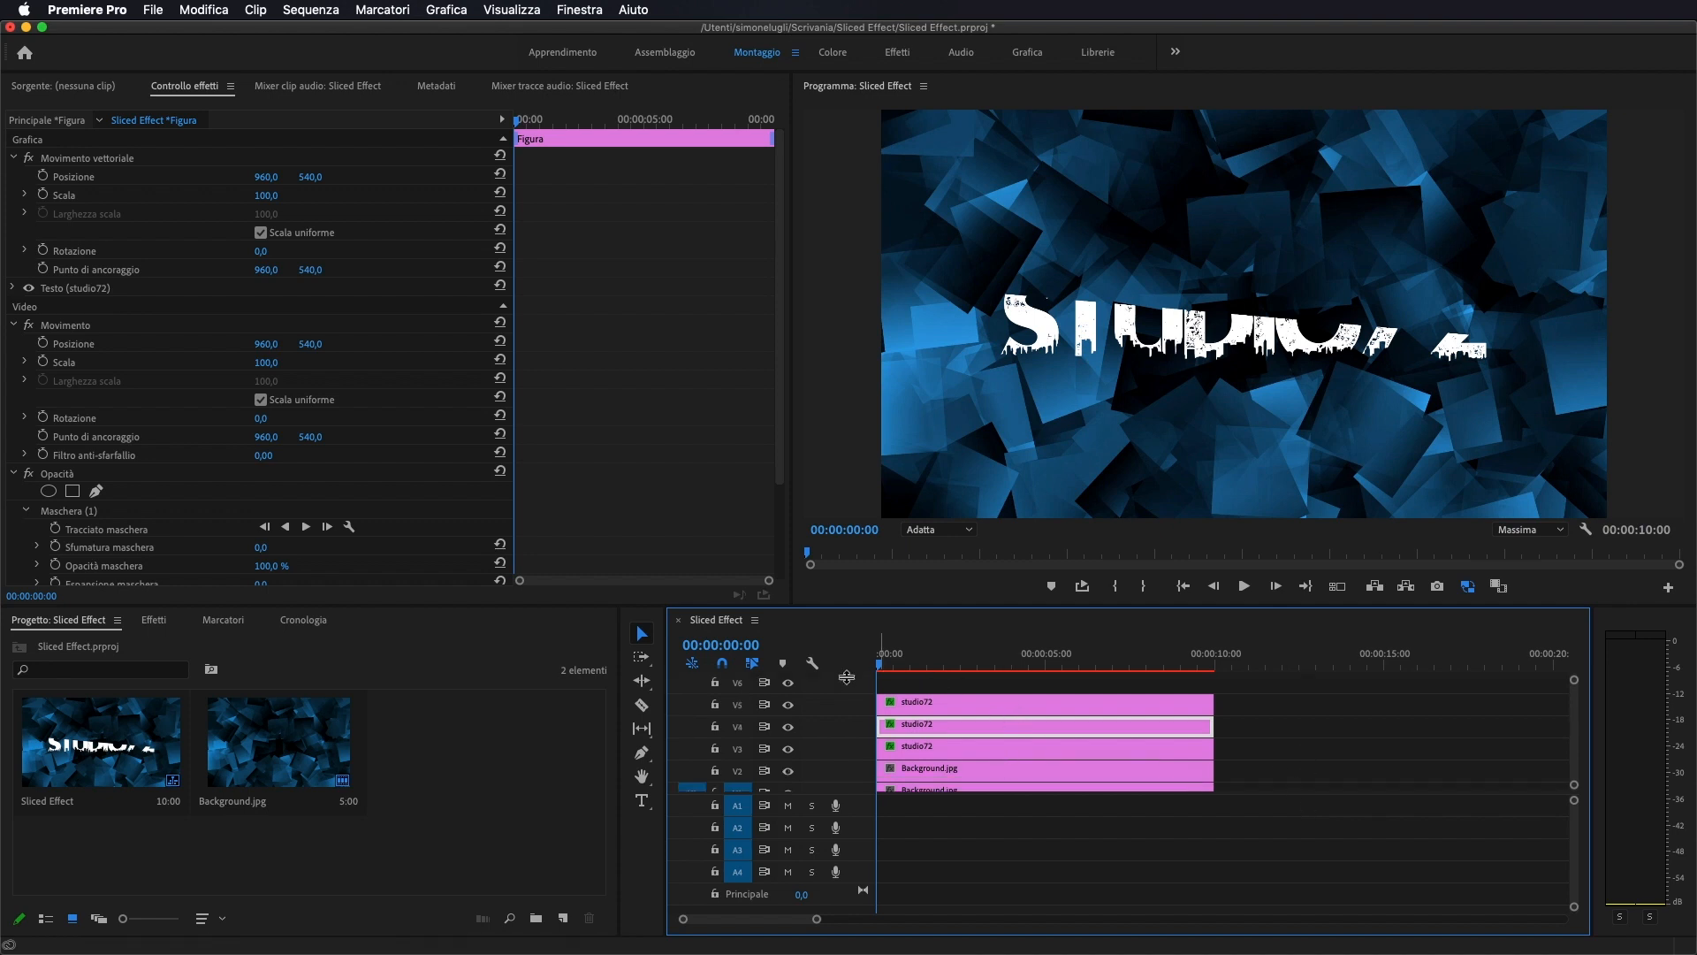
pyautogui.scroll(1, 795, 775)
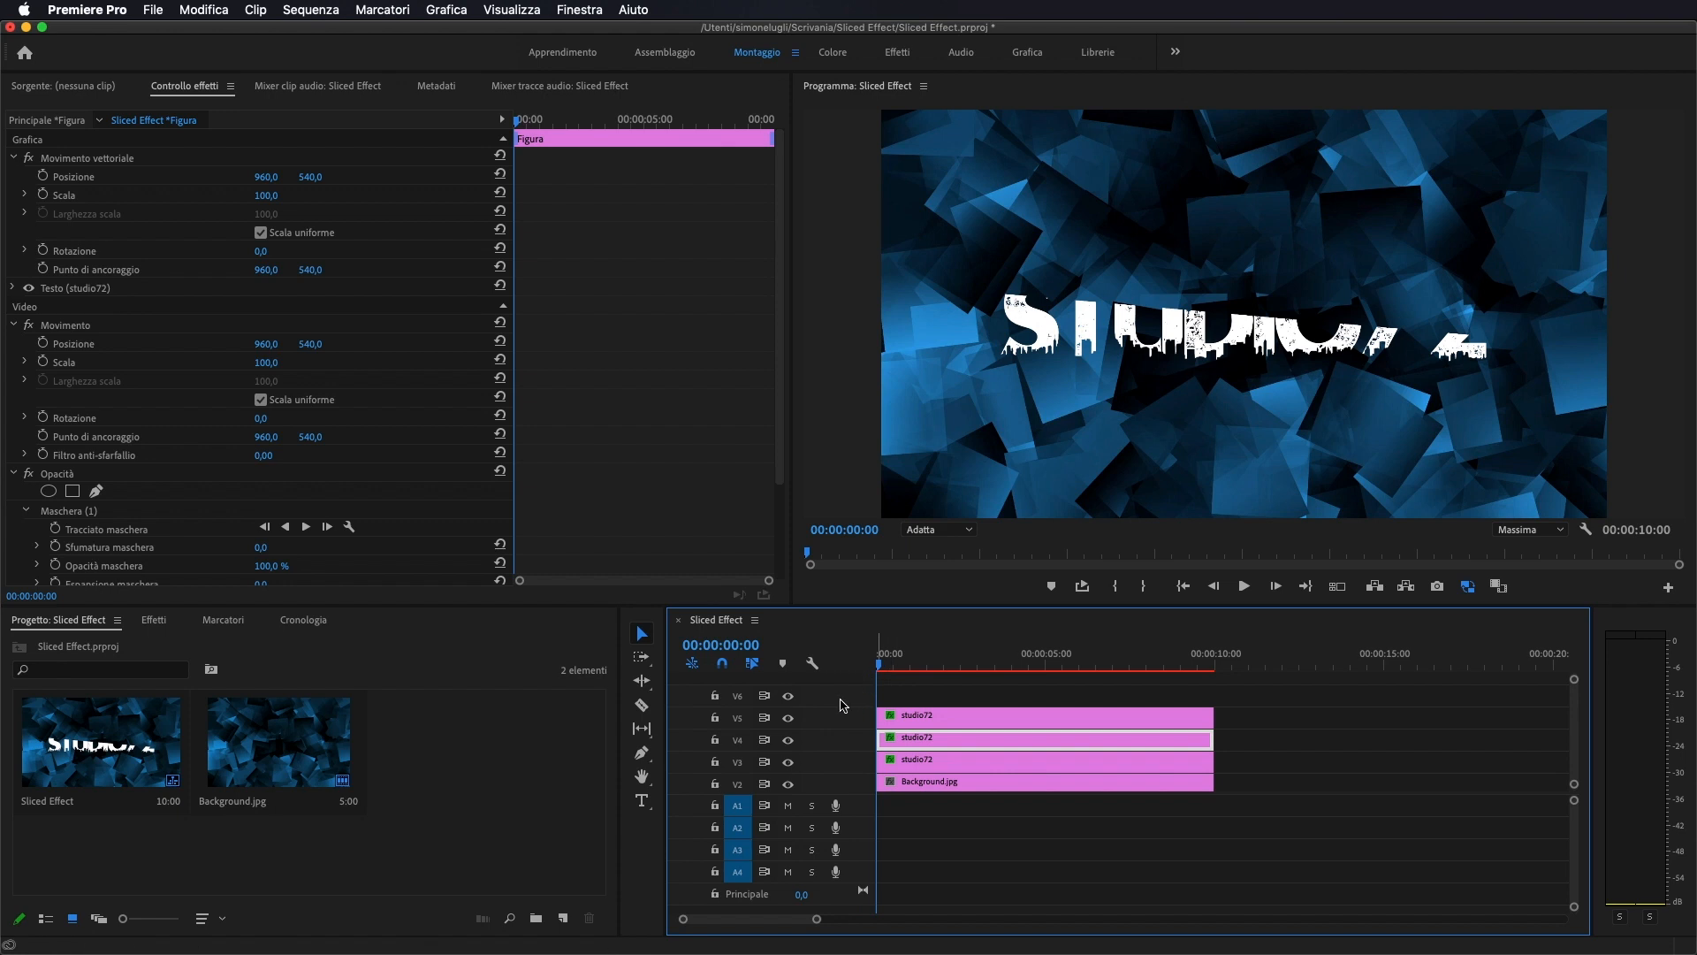
pyautogui.rightClick(837, 704)
pyautogui.click(831, 703)
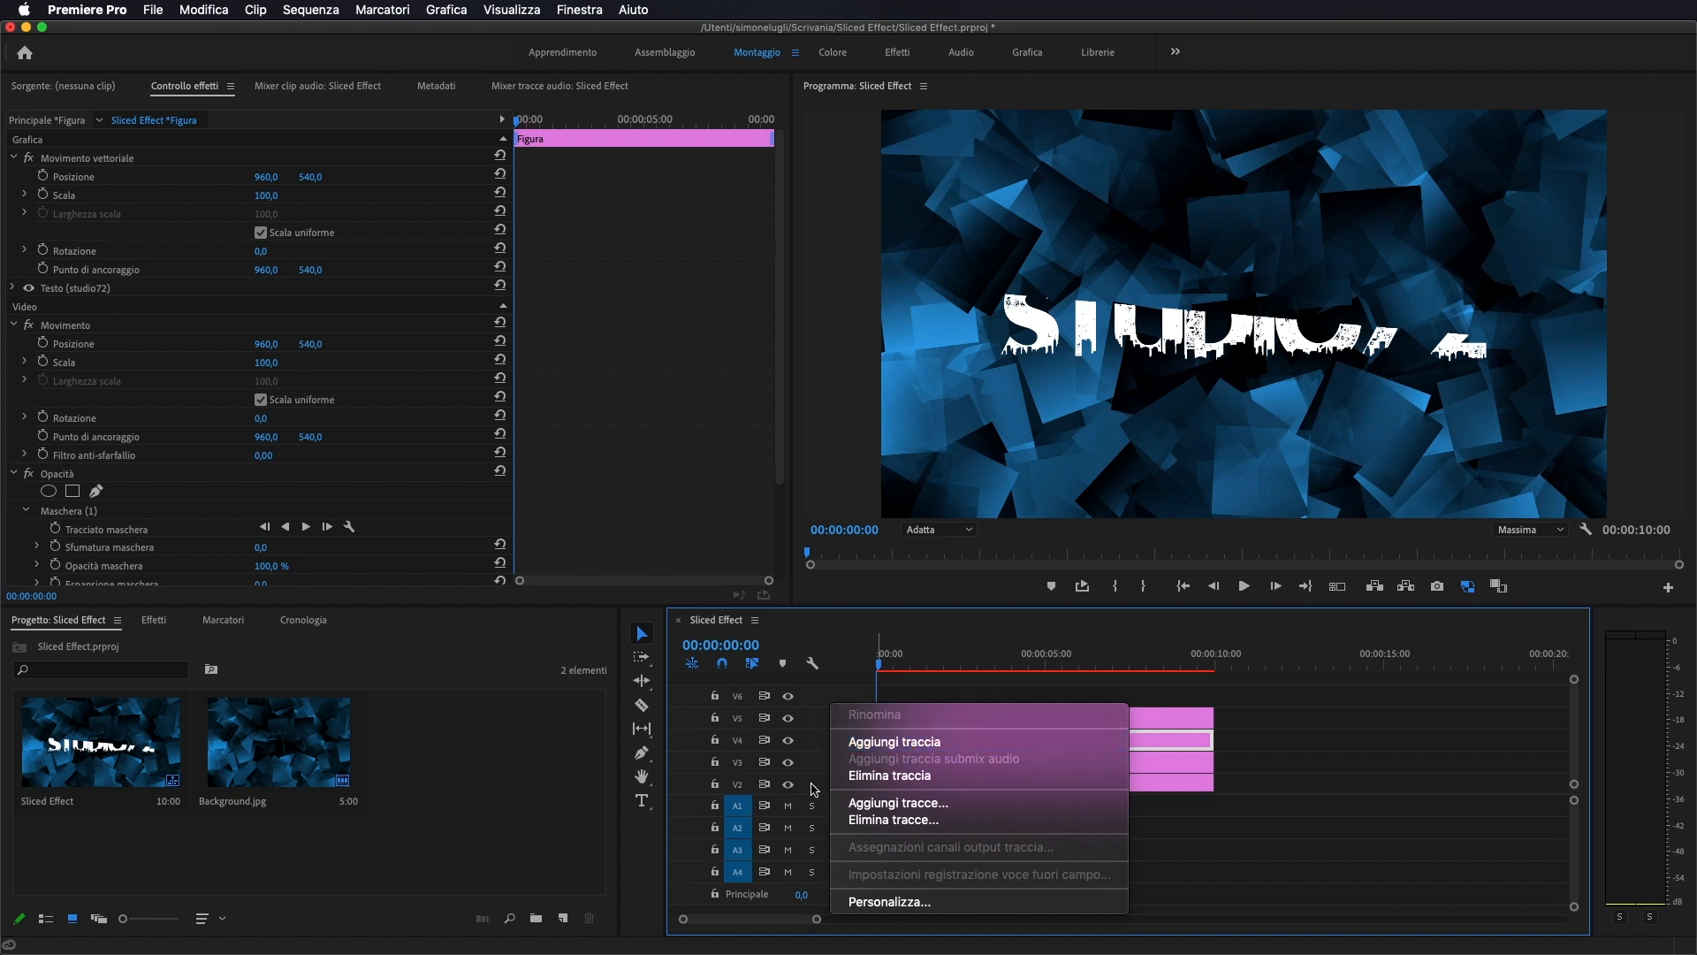
pyautogui.click(1275, 730)
# - Select the studio72 clip on V3 and switch to the Graphics workspace
pyautogui.click(947, 762)
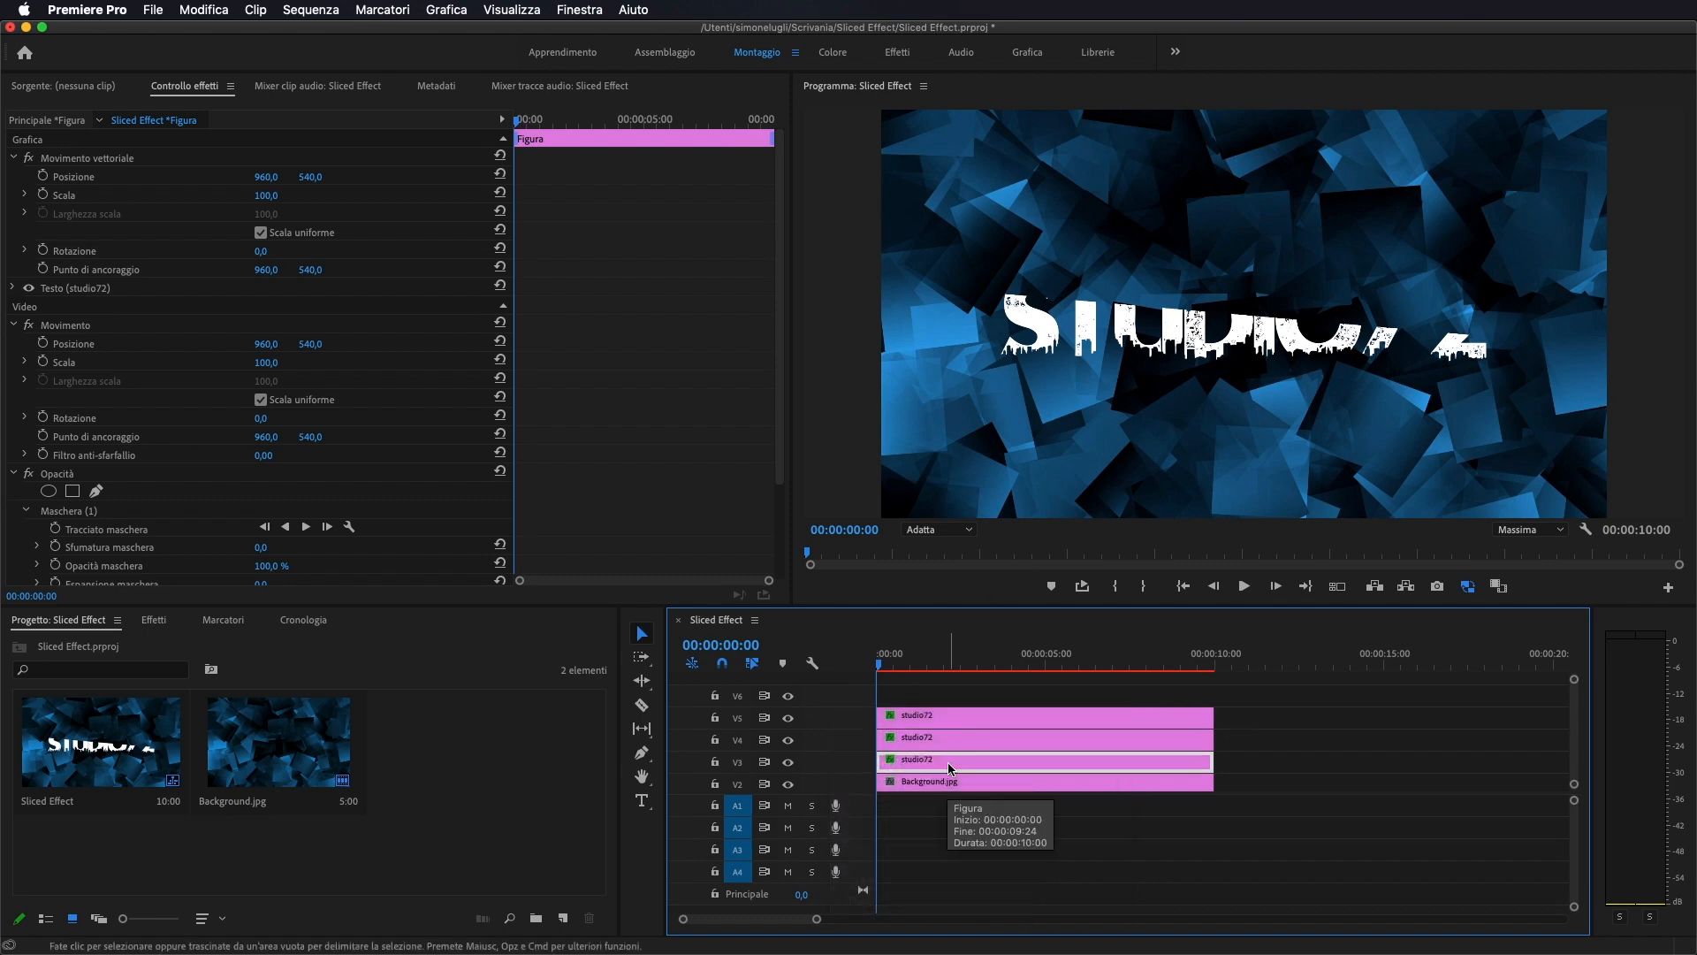
pyautogui.click(967, 768)
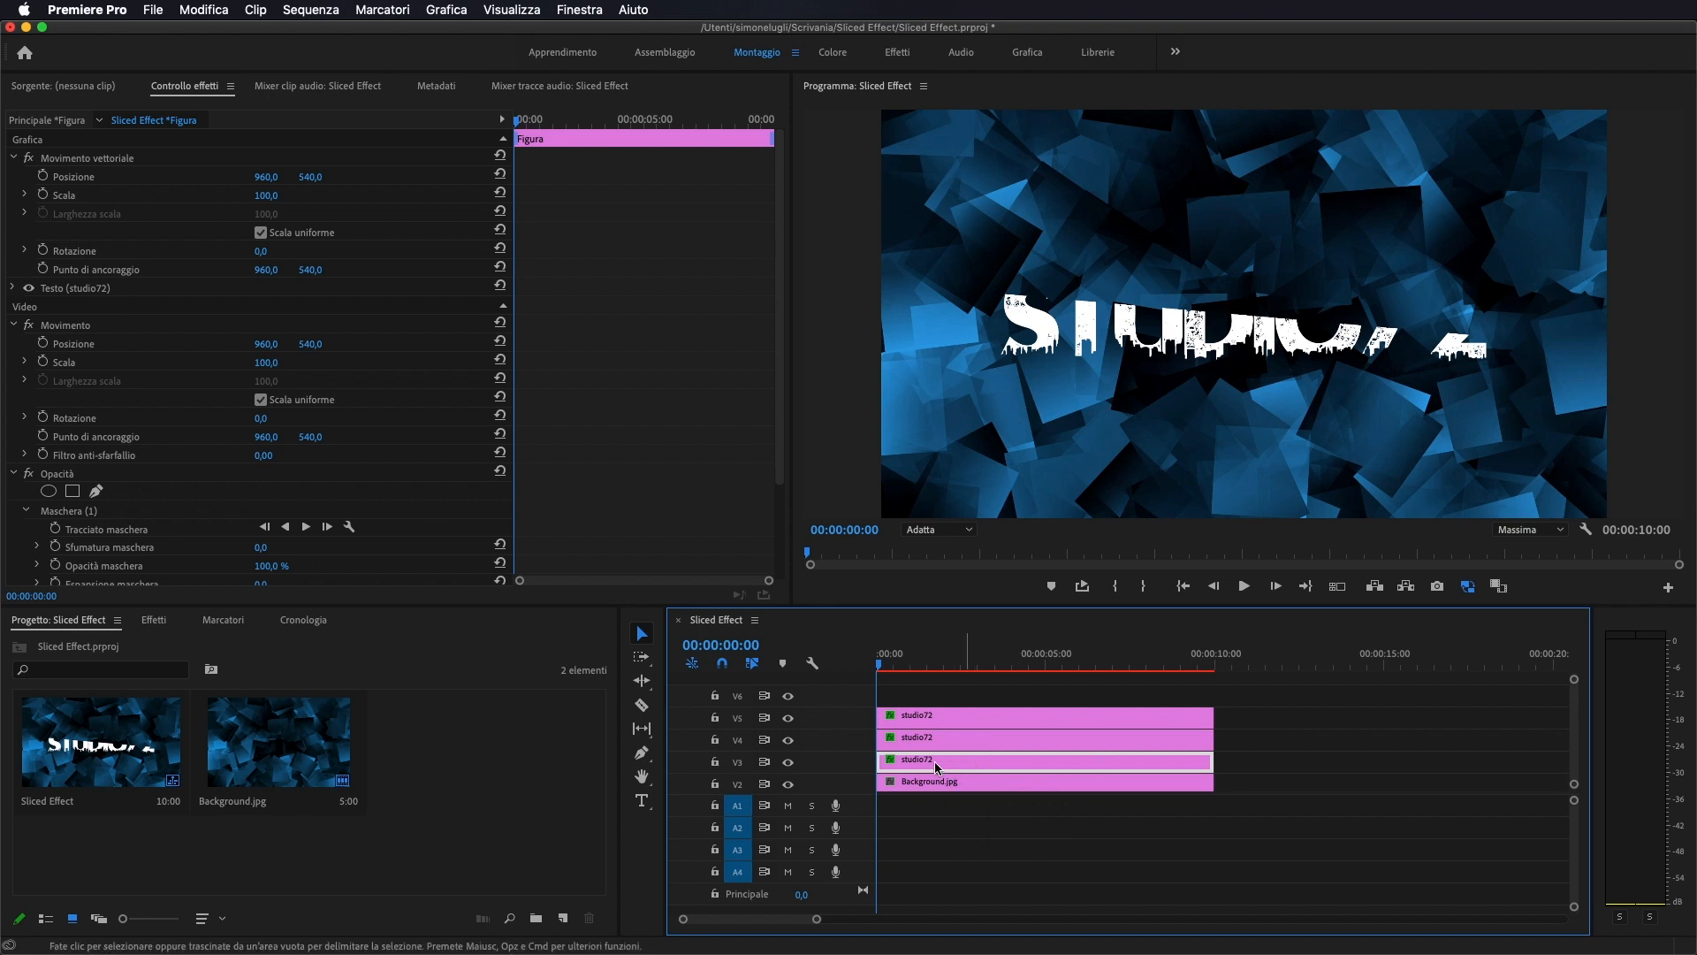
pyautogui.scroll(-2, 1020, 725)
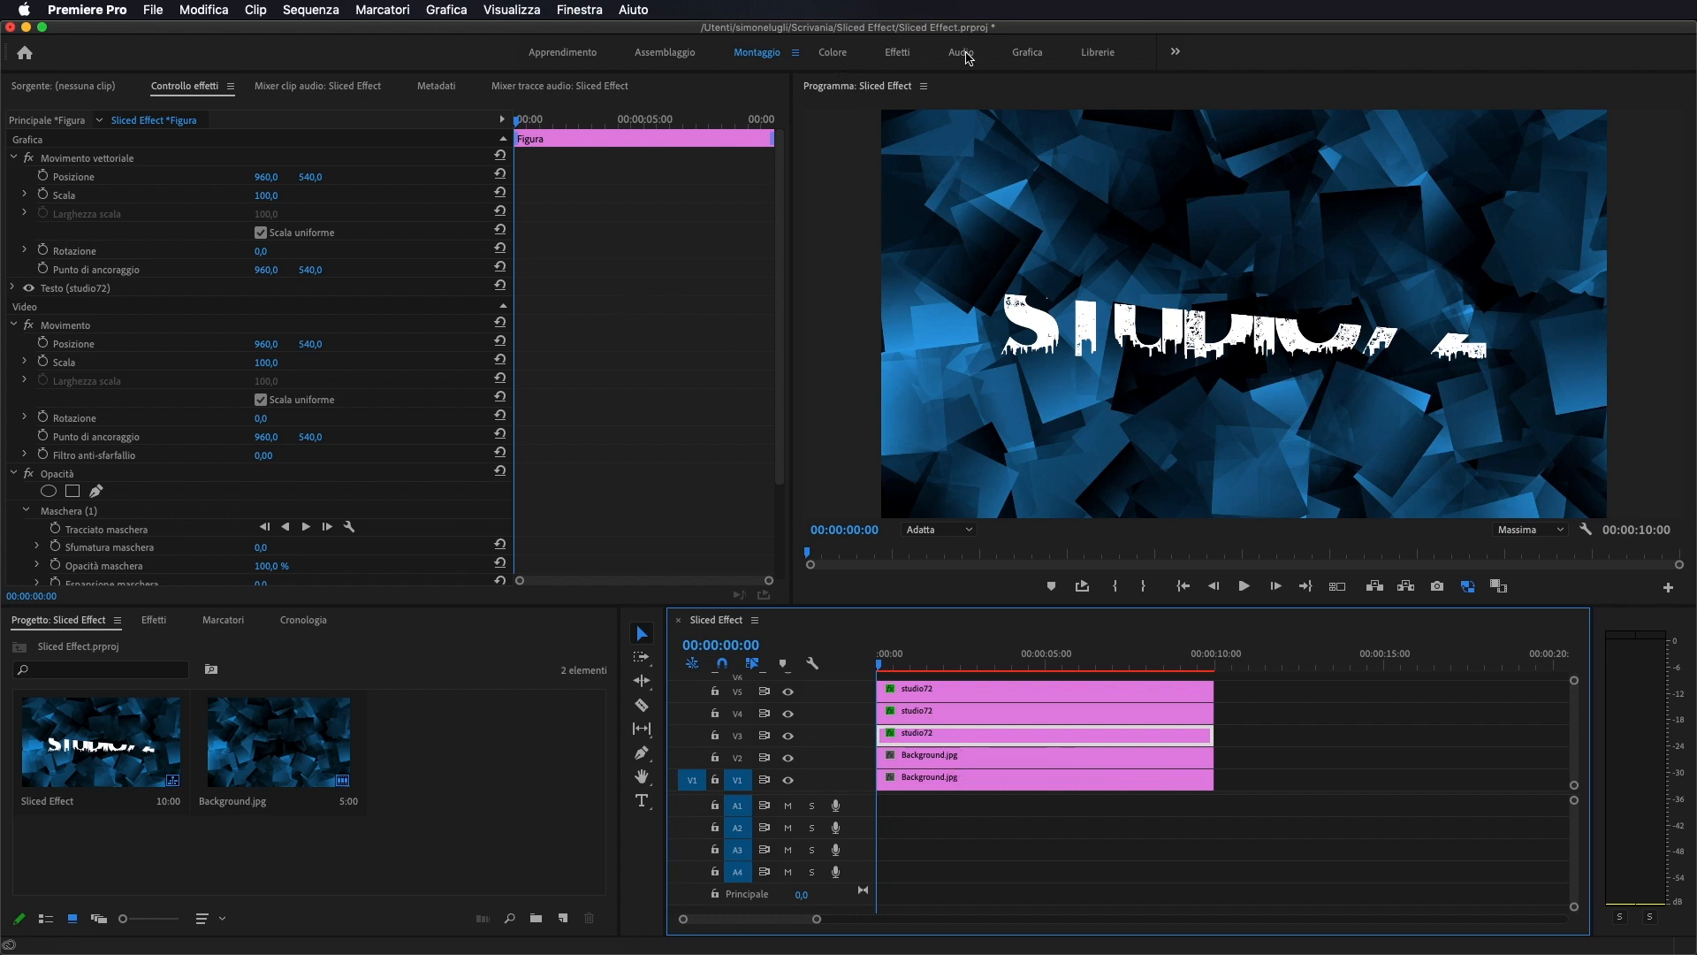
pyautogui.click(1024, 53)
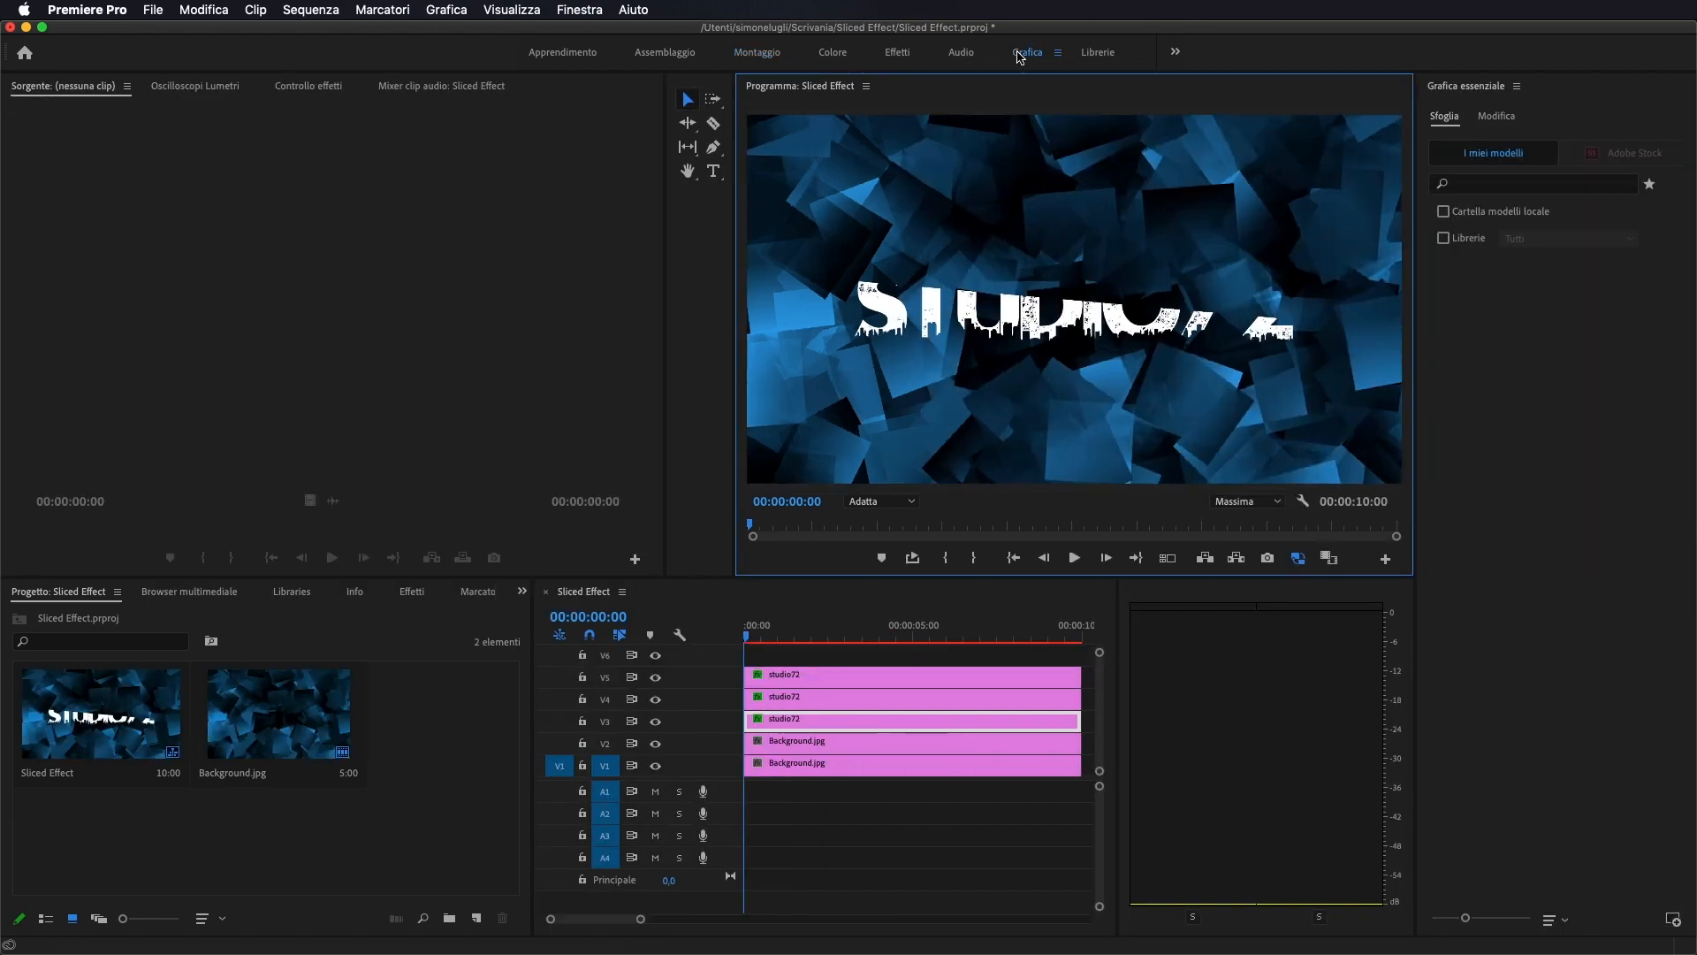
# - Select the text of the studio72 title on V5 and set its fill to dark blue 0F3753, sampled from the background
pyautogui.click(714, 170)
pyautogui.click(1190, 311)
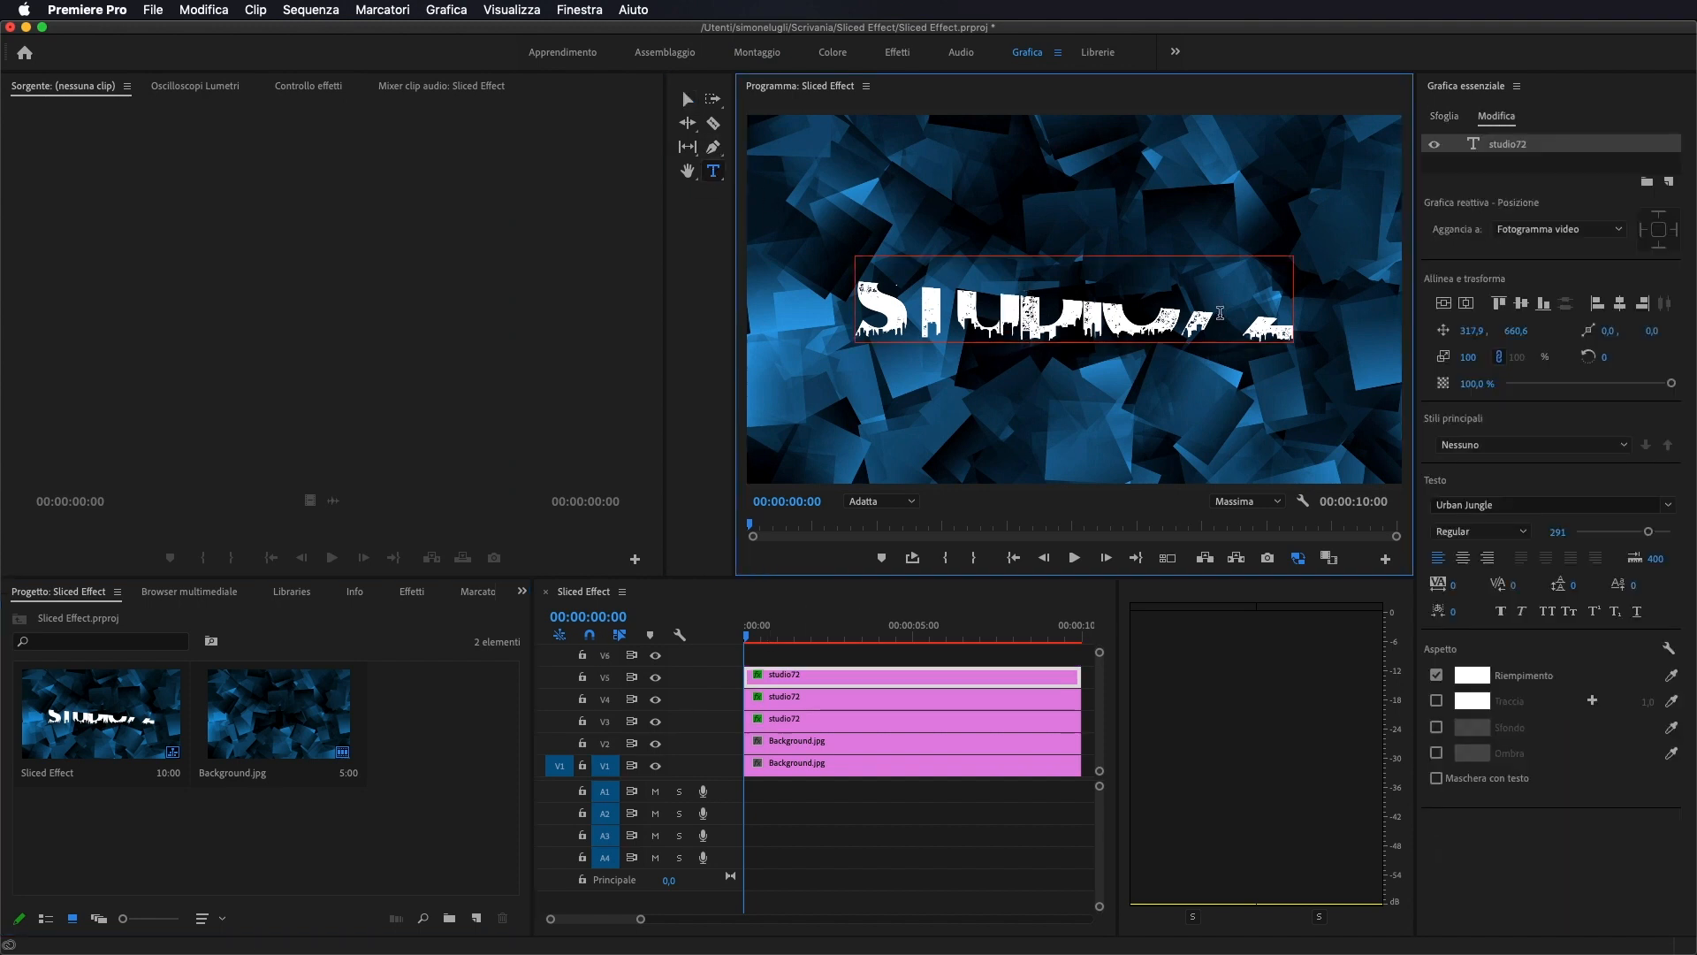
pyautogui.moveTo(1286, 321); pyautogui.dragTo(861, 324)
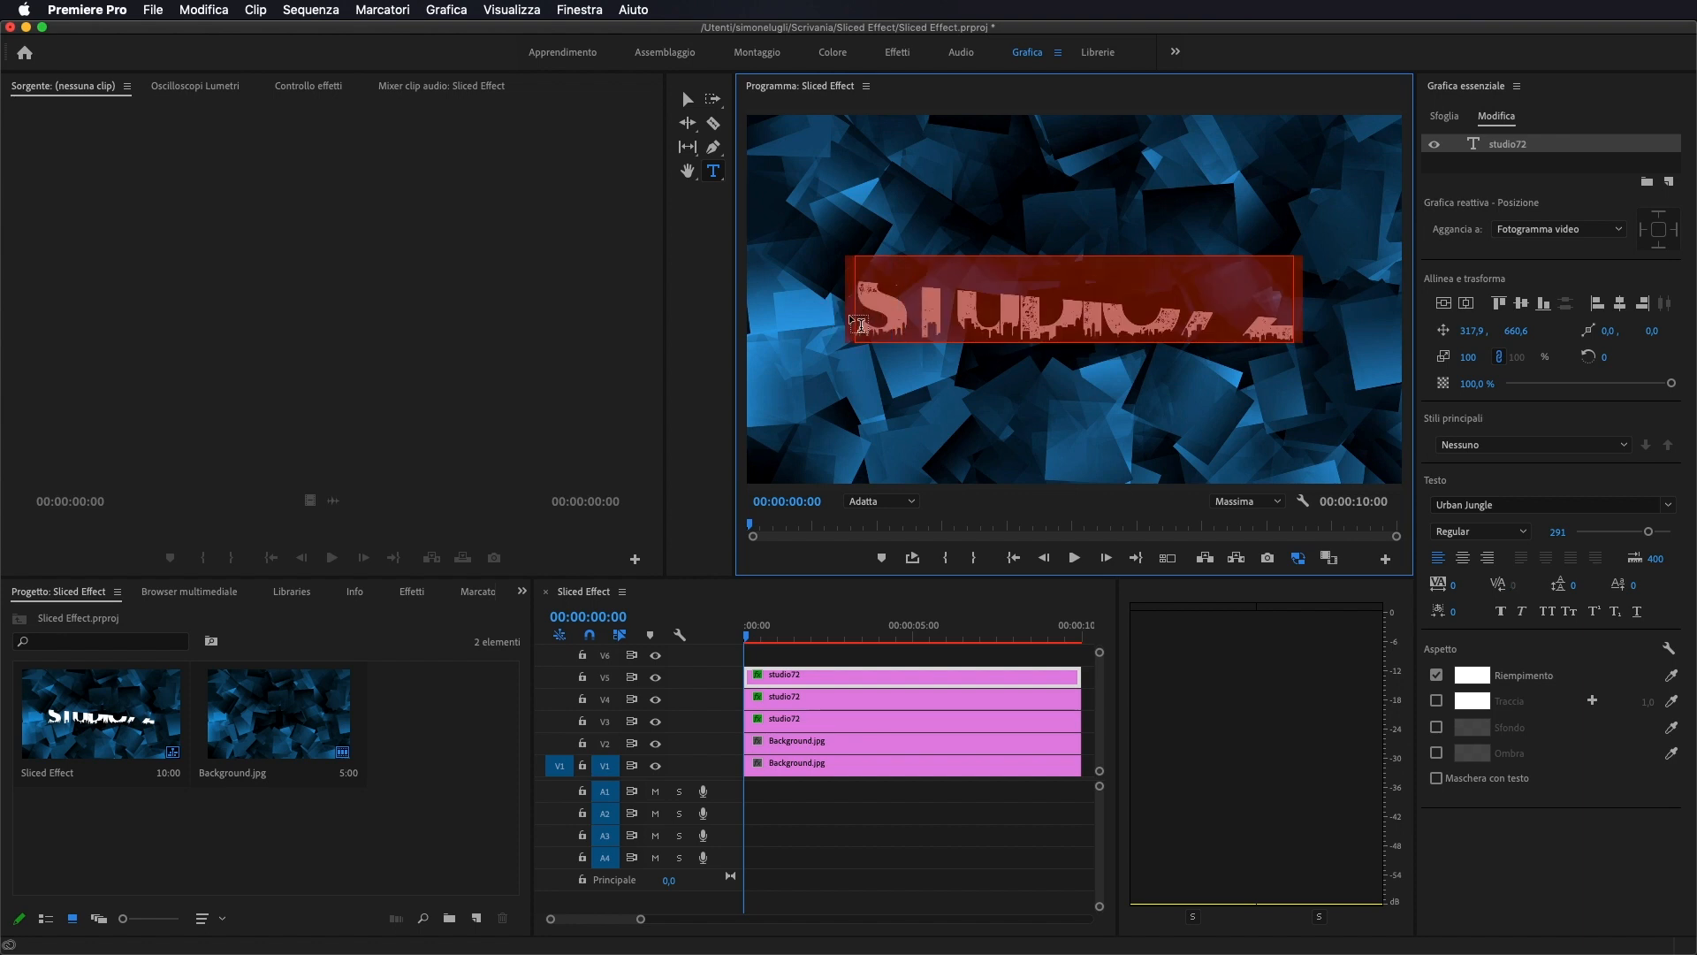
pyautogui.click(1472, 676)
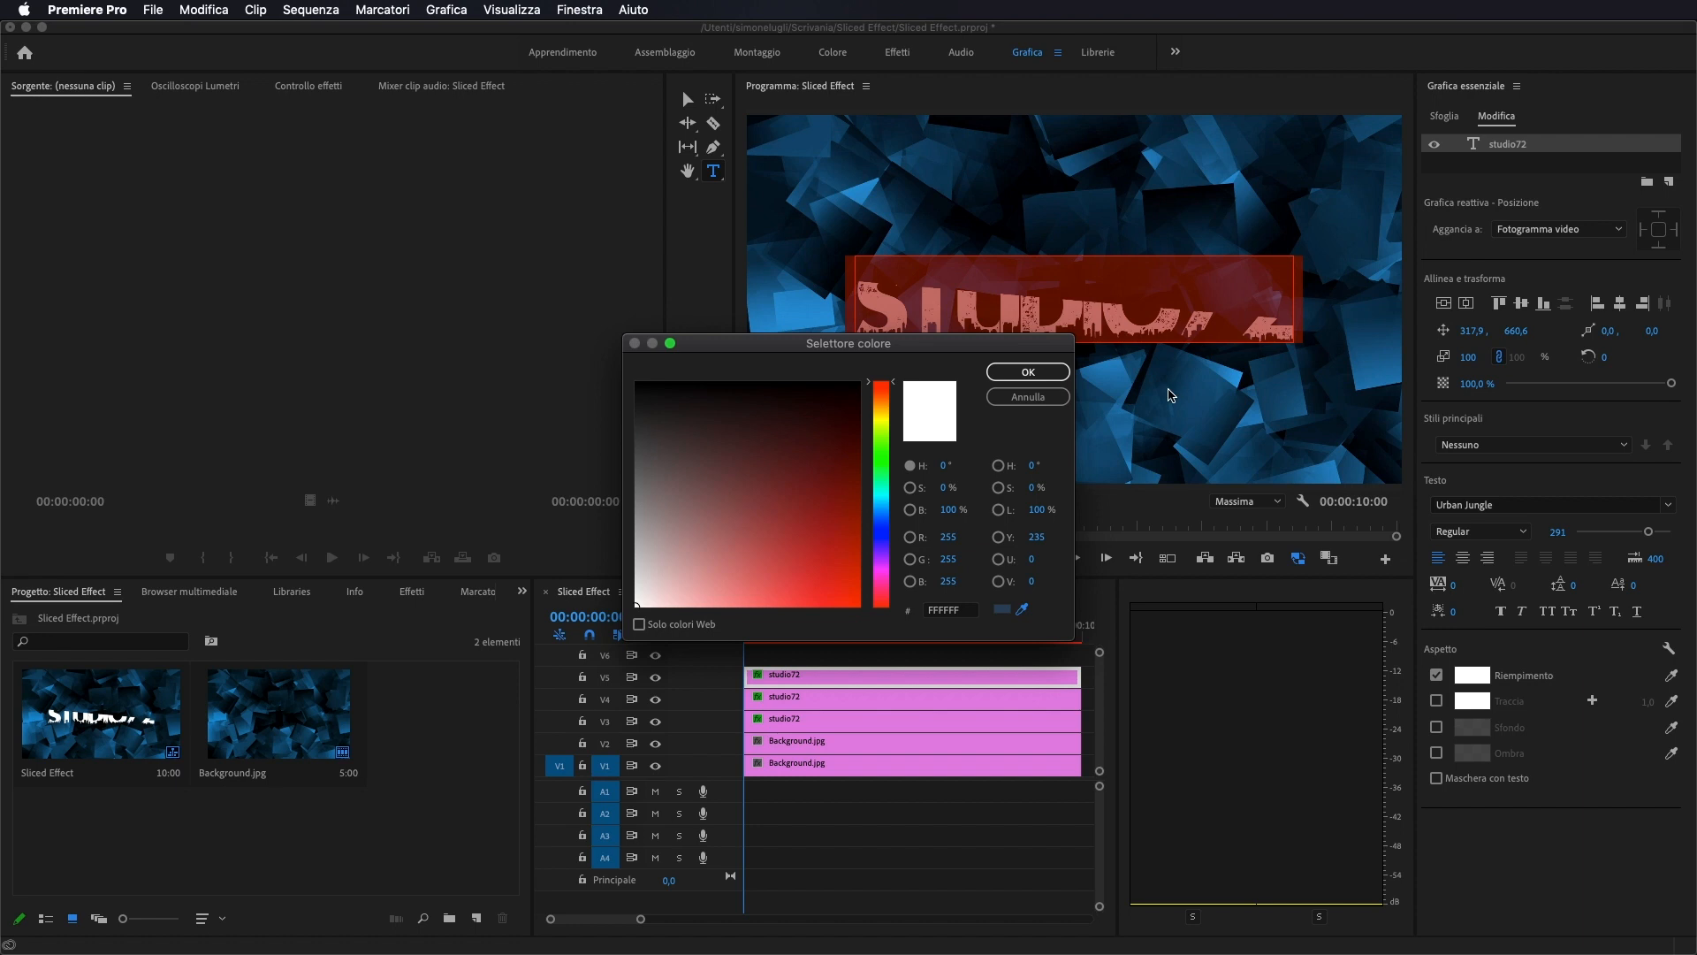
pyautogui.click(1183, 391)
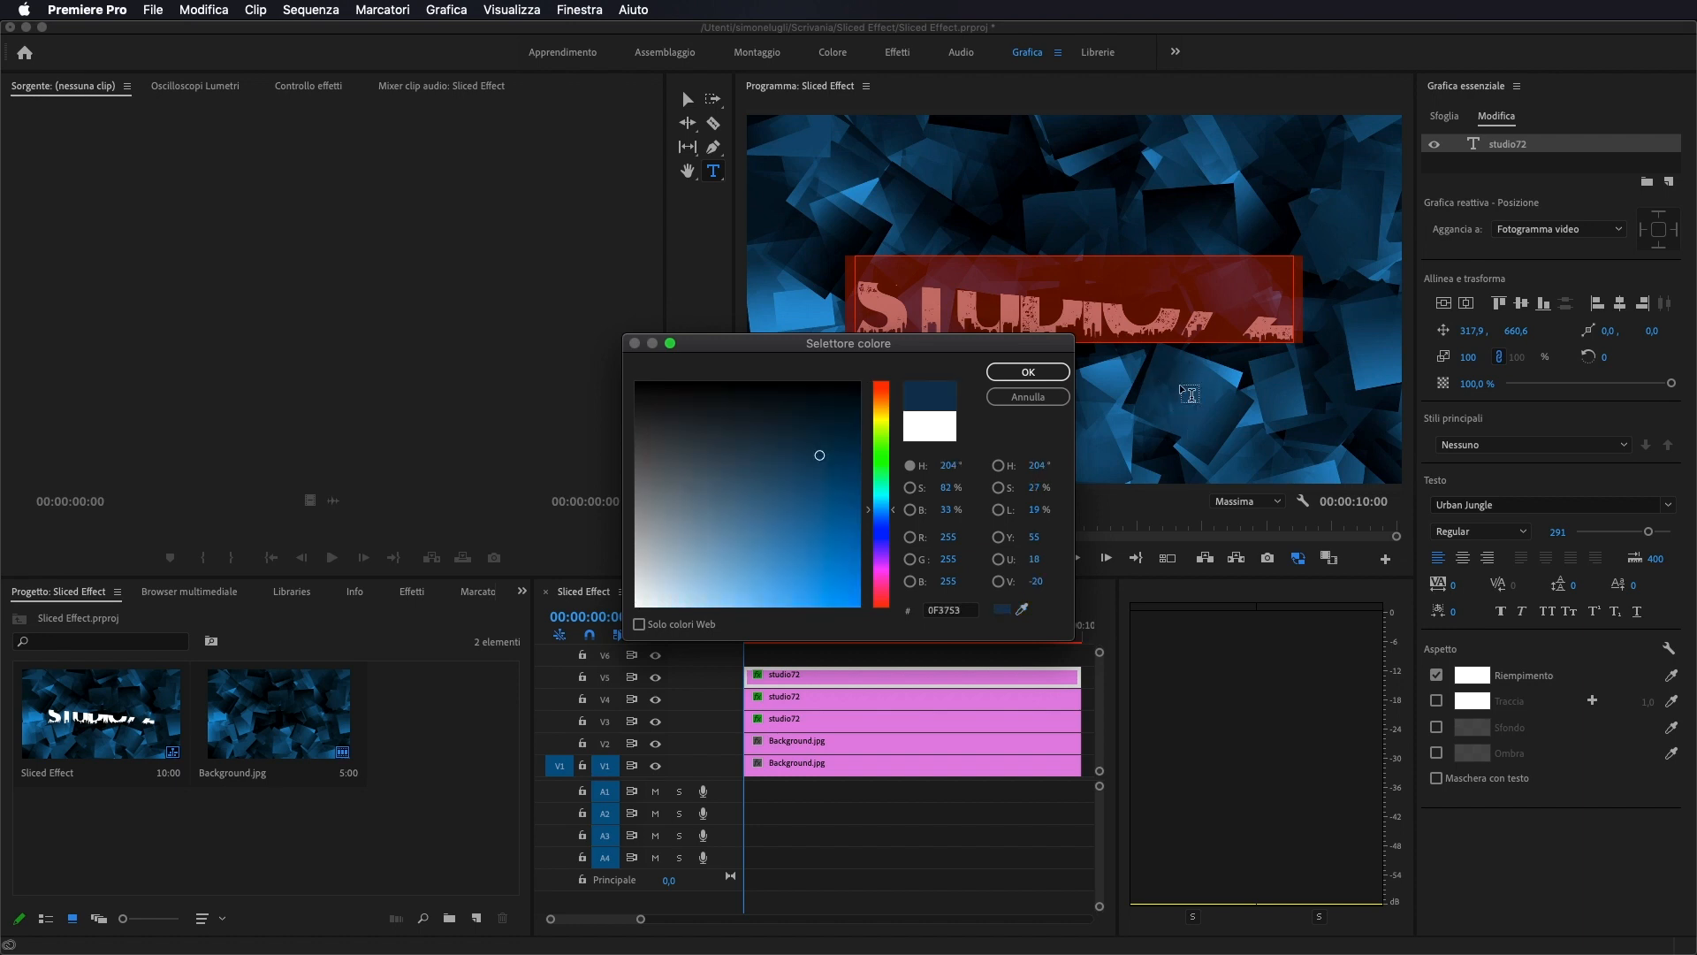
pyautogui.click(1041, 372)
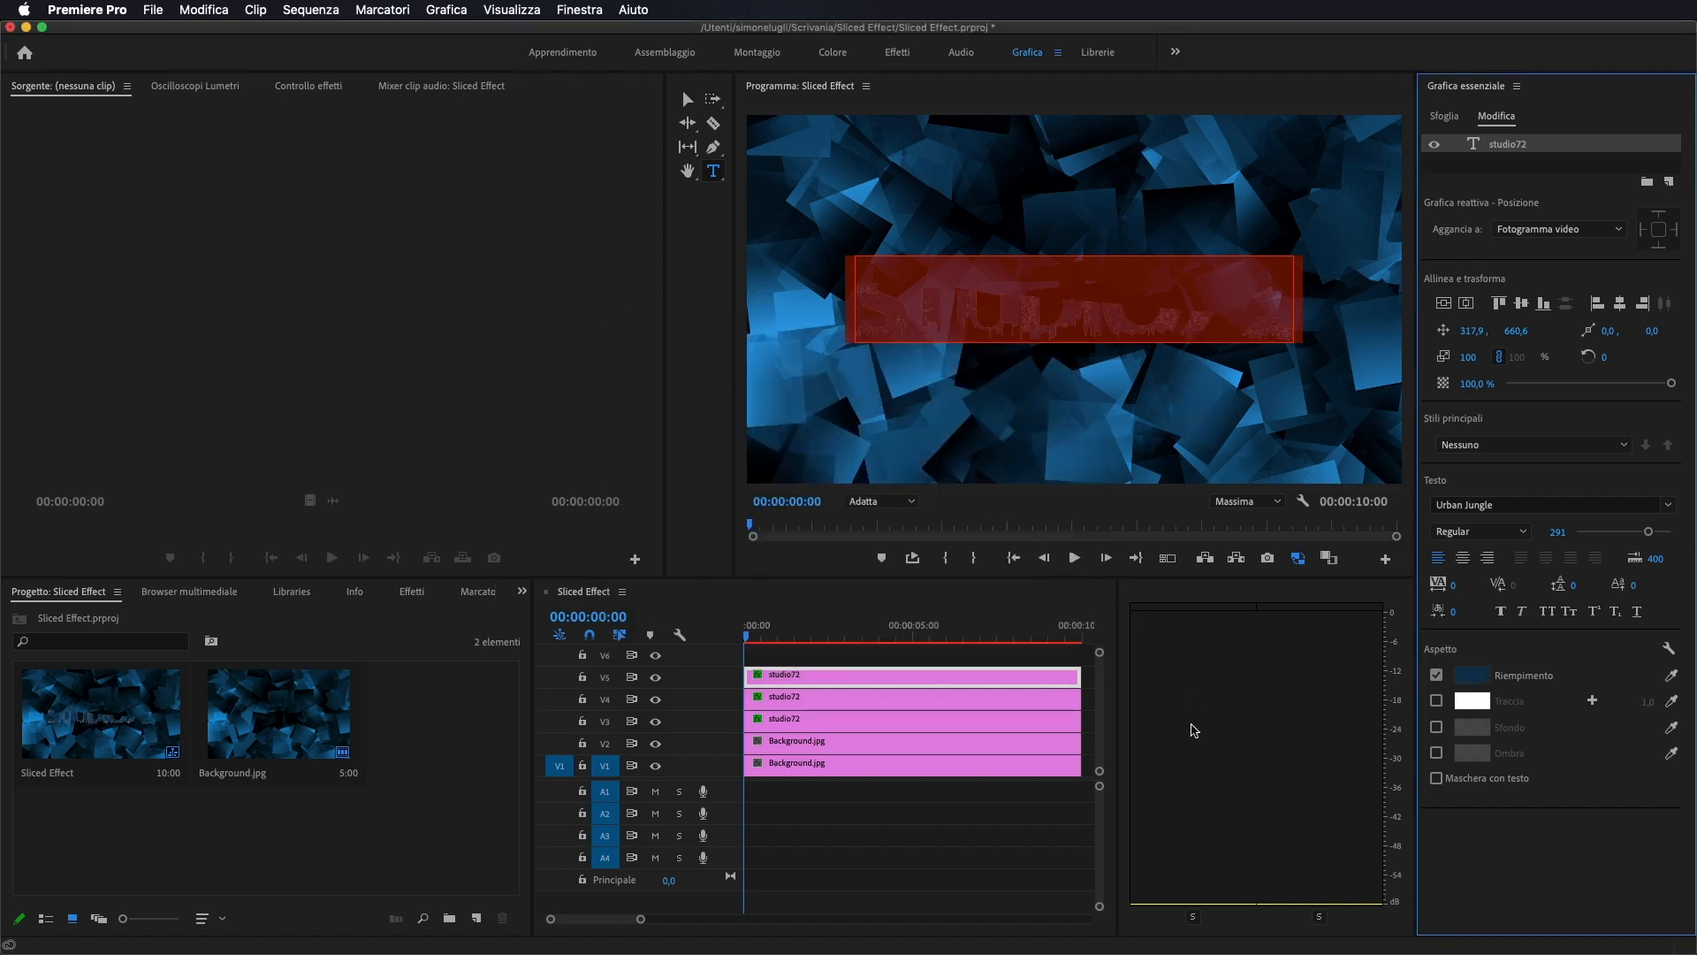
pyautogui.press('v')
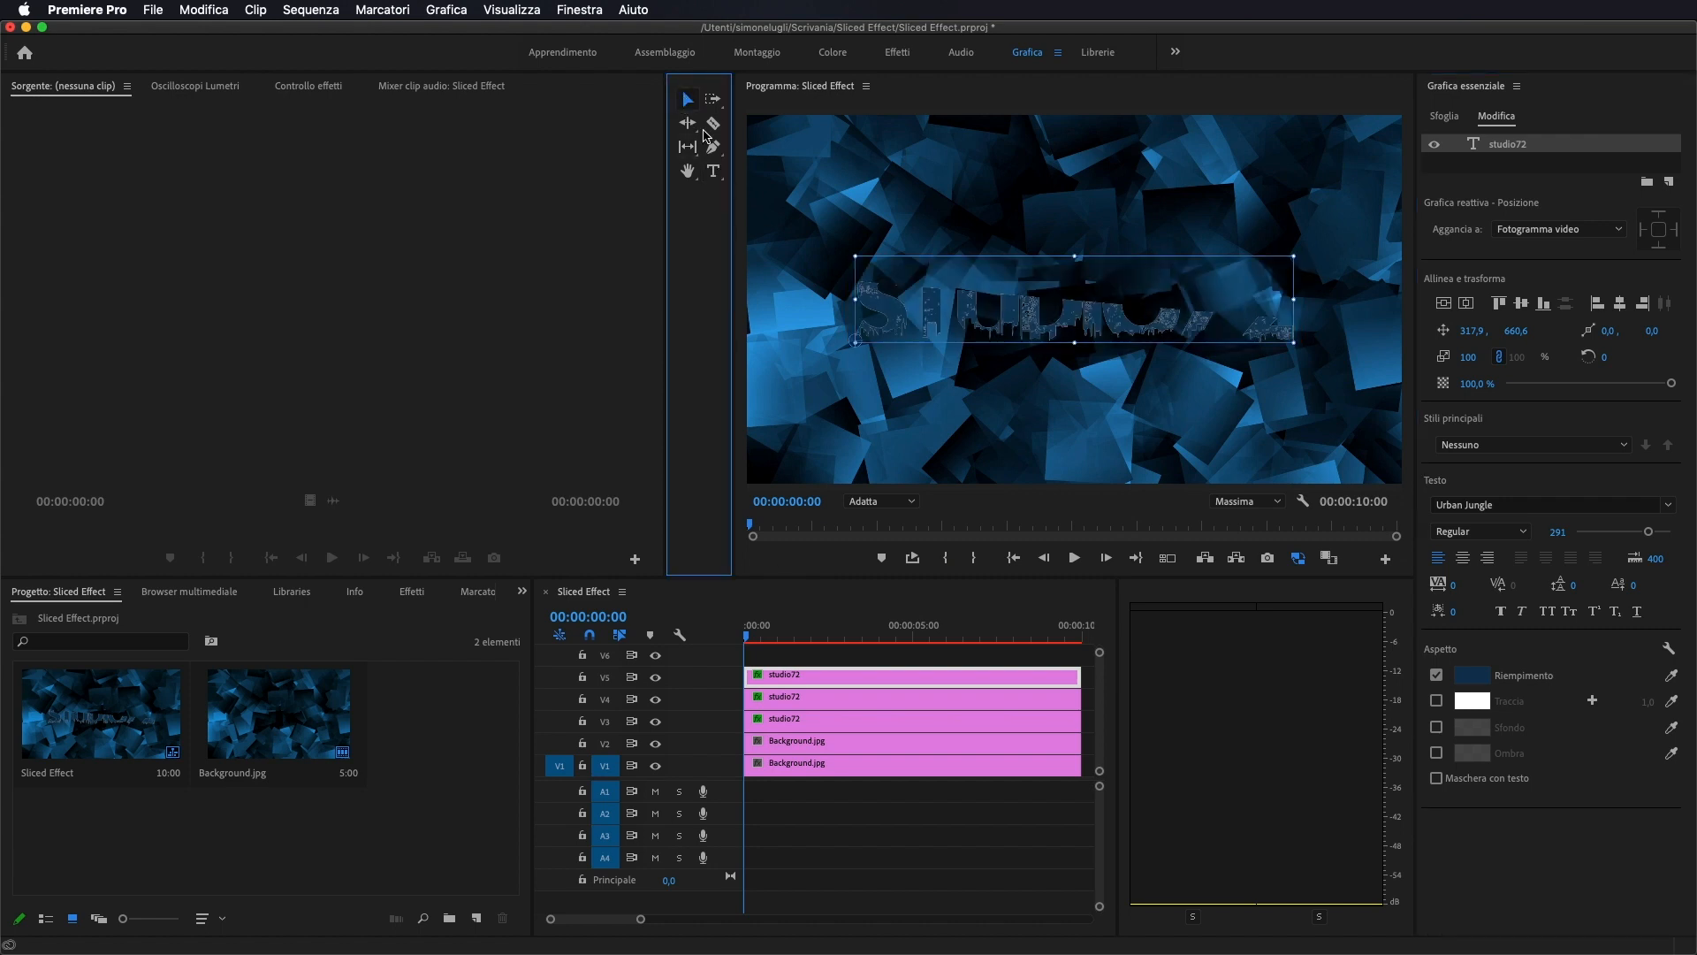
pyautogui.click(962, 407)
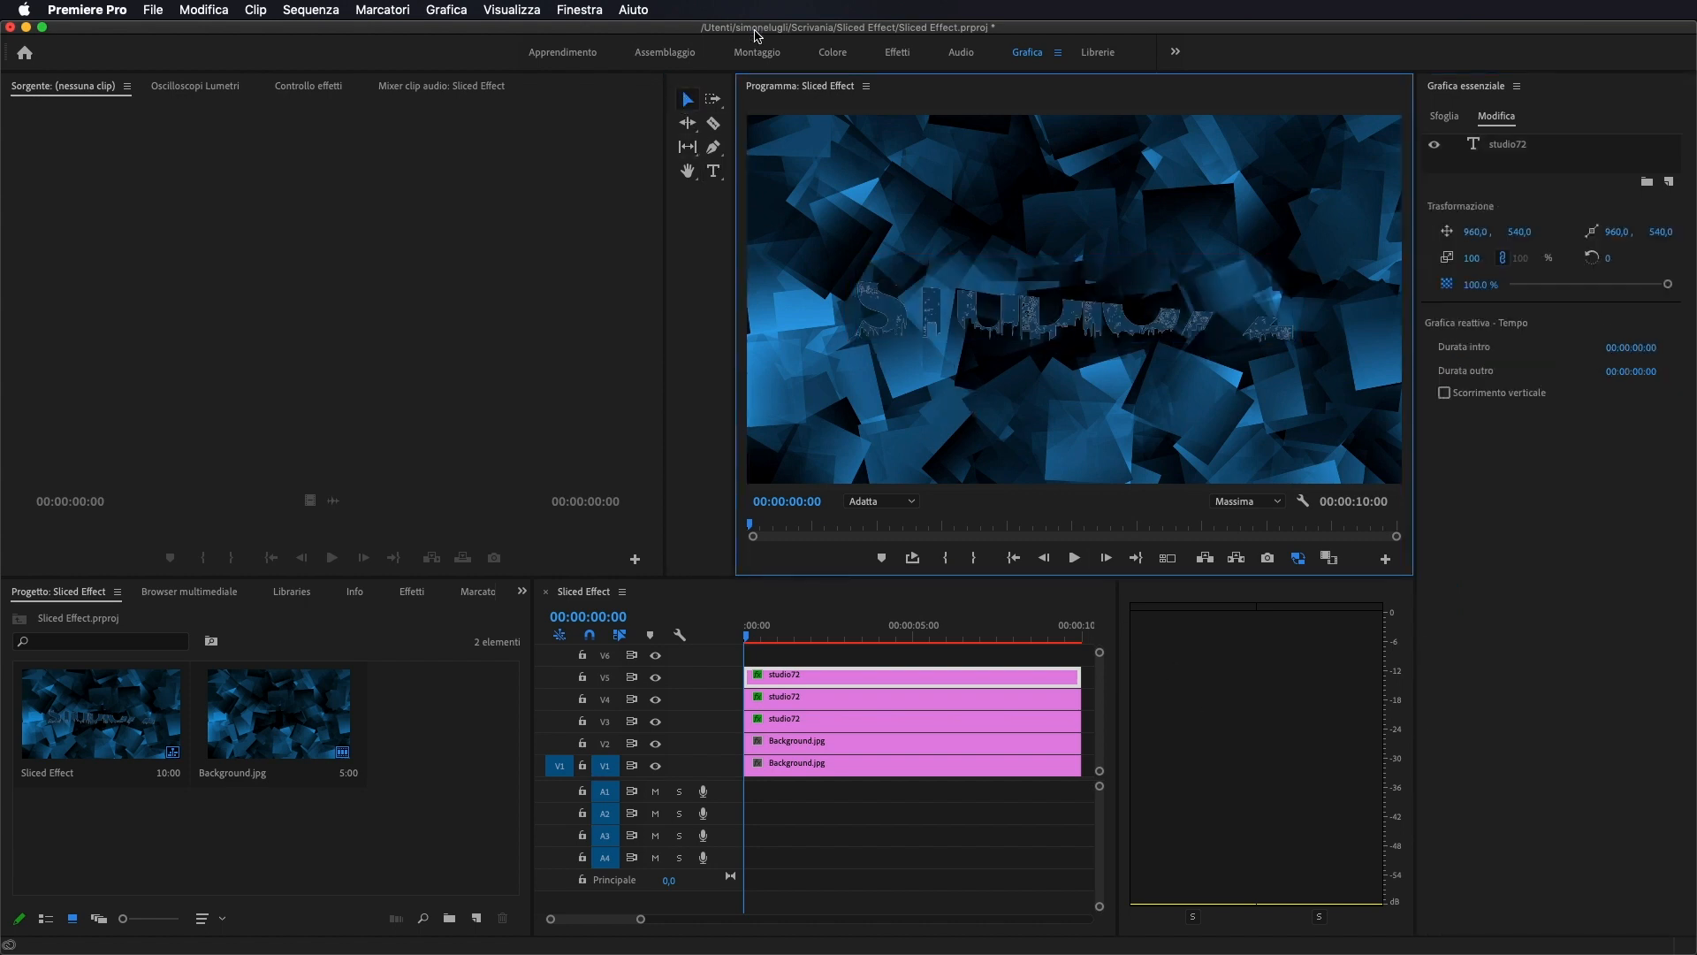
# - Return to the Editing workspace and deselect all timeline clips
pyautogui.click(770, 54)
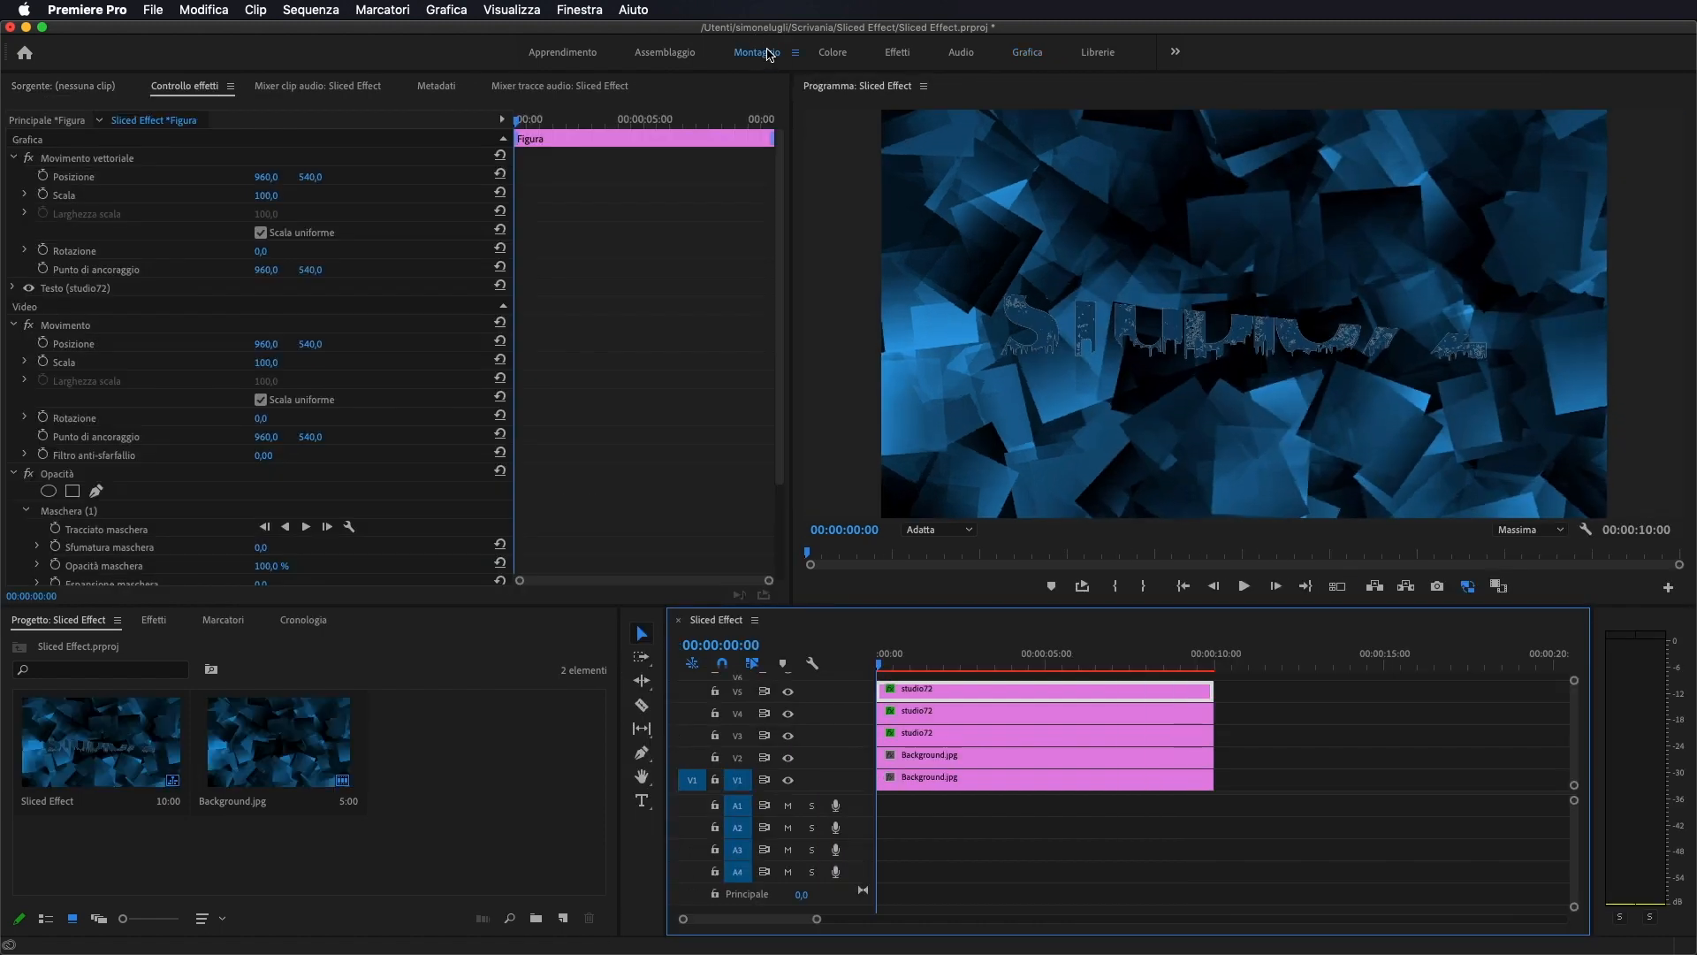
pyautogui.click(892, 665)
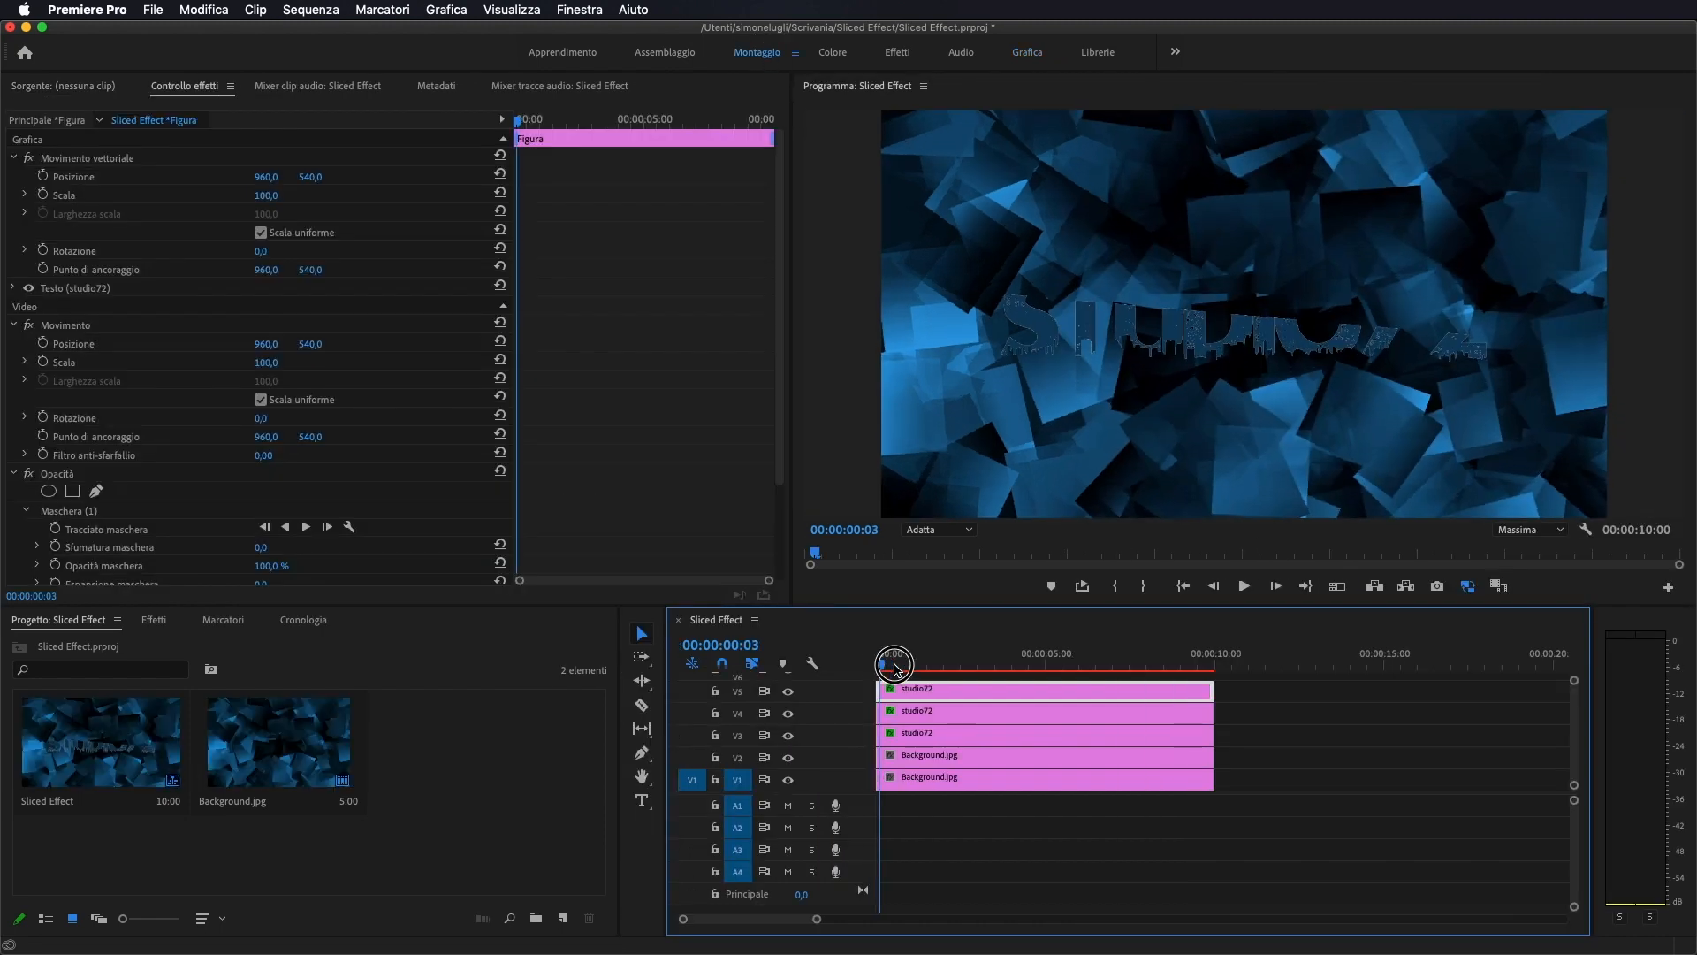
pyautogui.click(1238, 699)
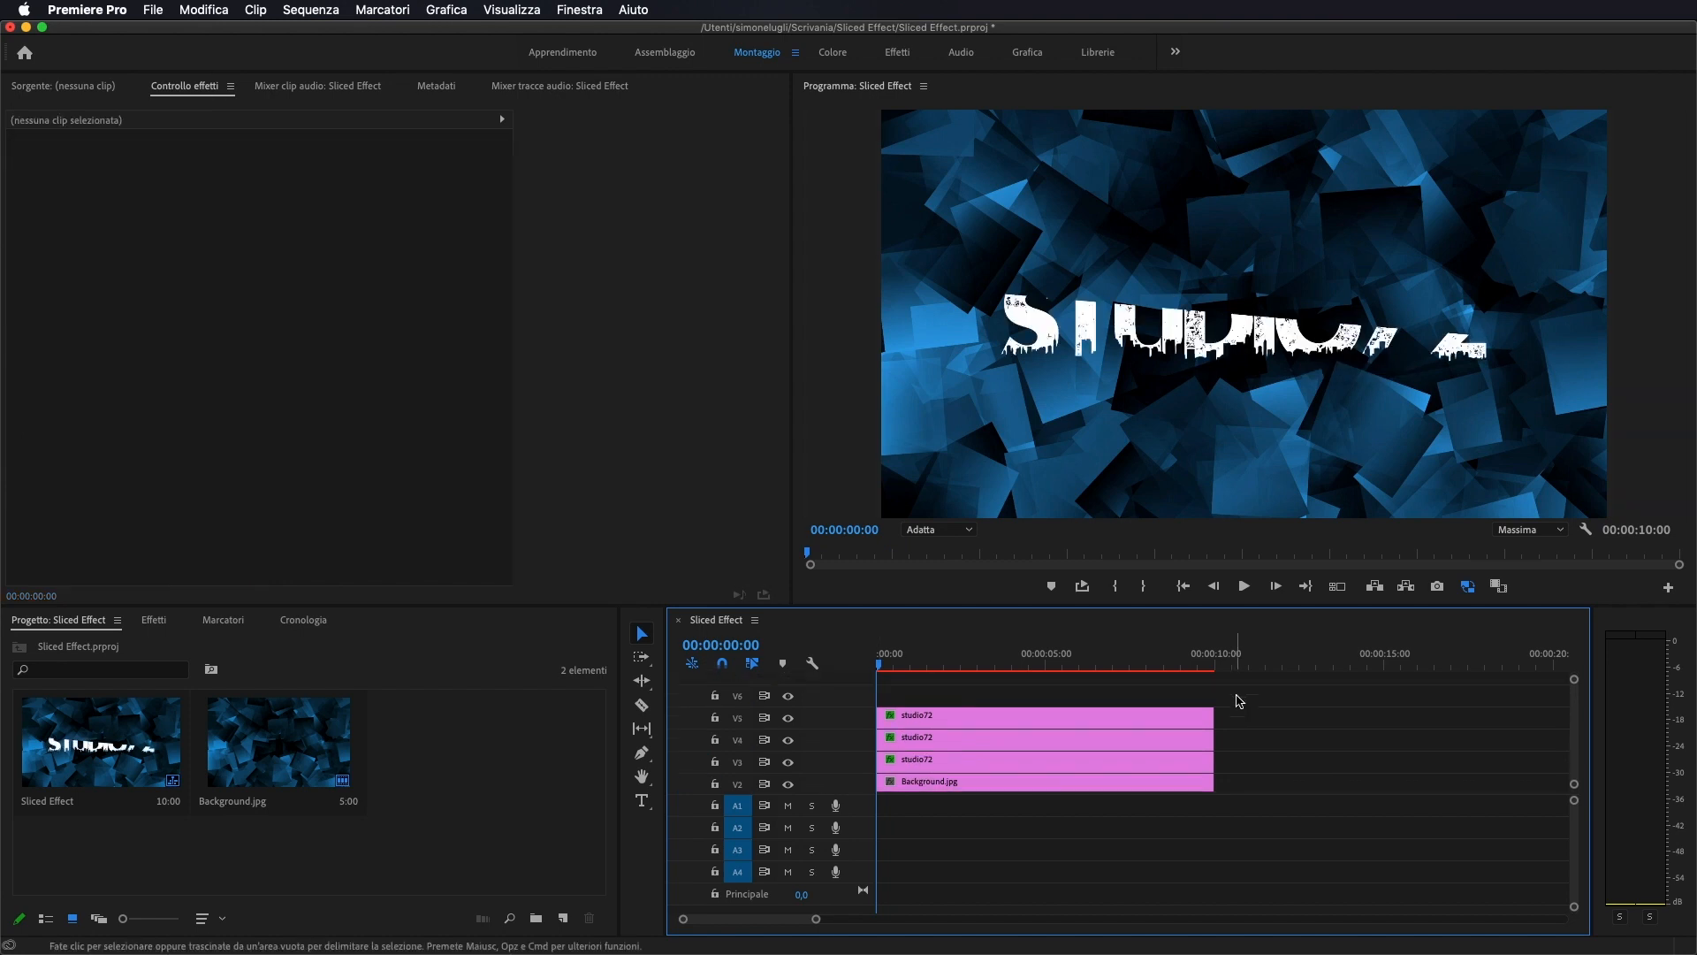
pyautogui.scroll(-3, 1166, 694)
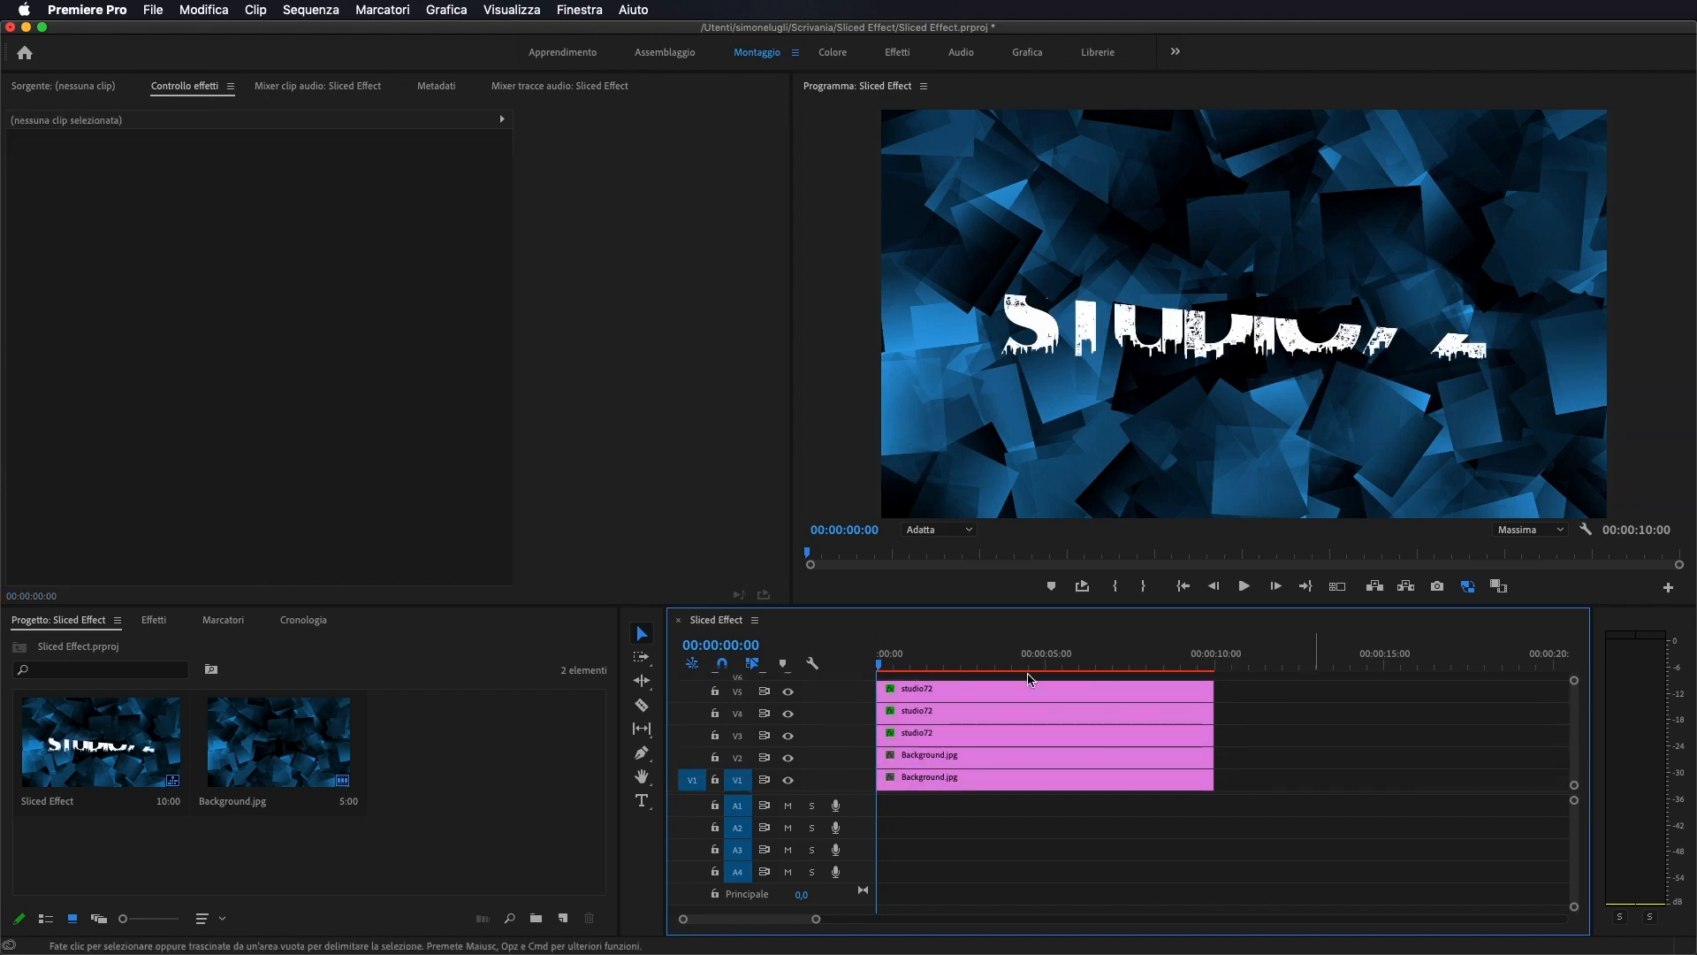
pyautogui.scroll(2, 1076, 791)
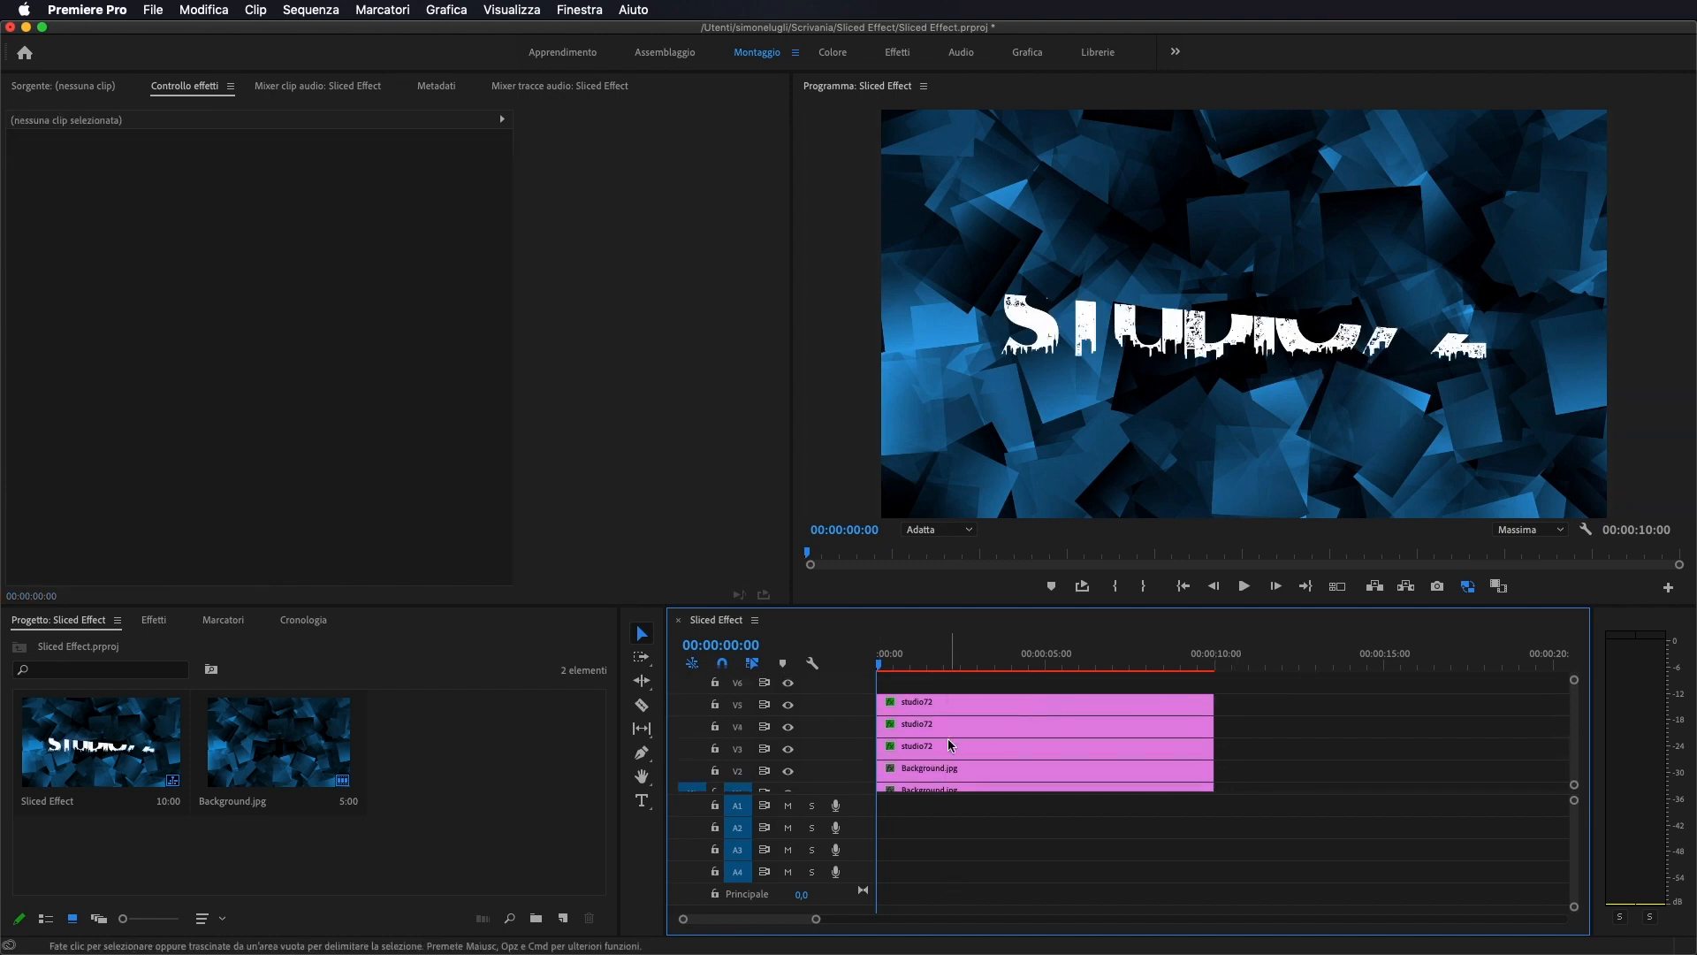
# - Draw a straight pen line along the title's slanted cut, with its ends beyond both sides of the frame
pyautogui.click(643, 754)
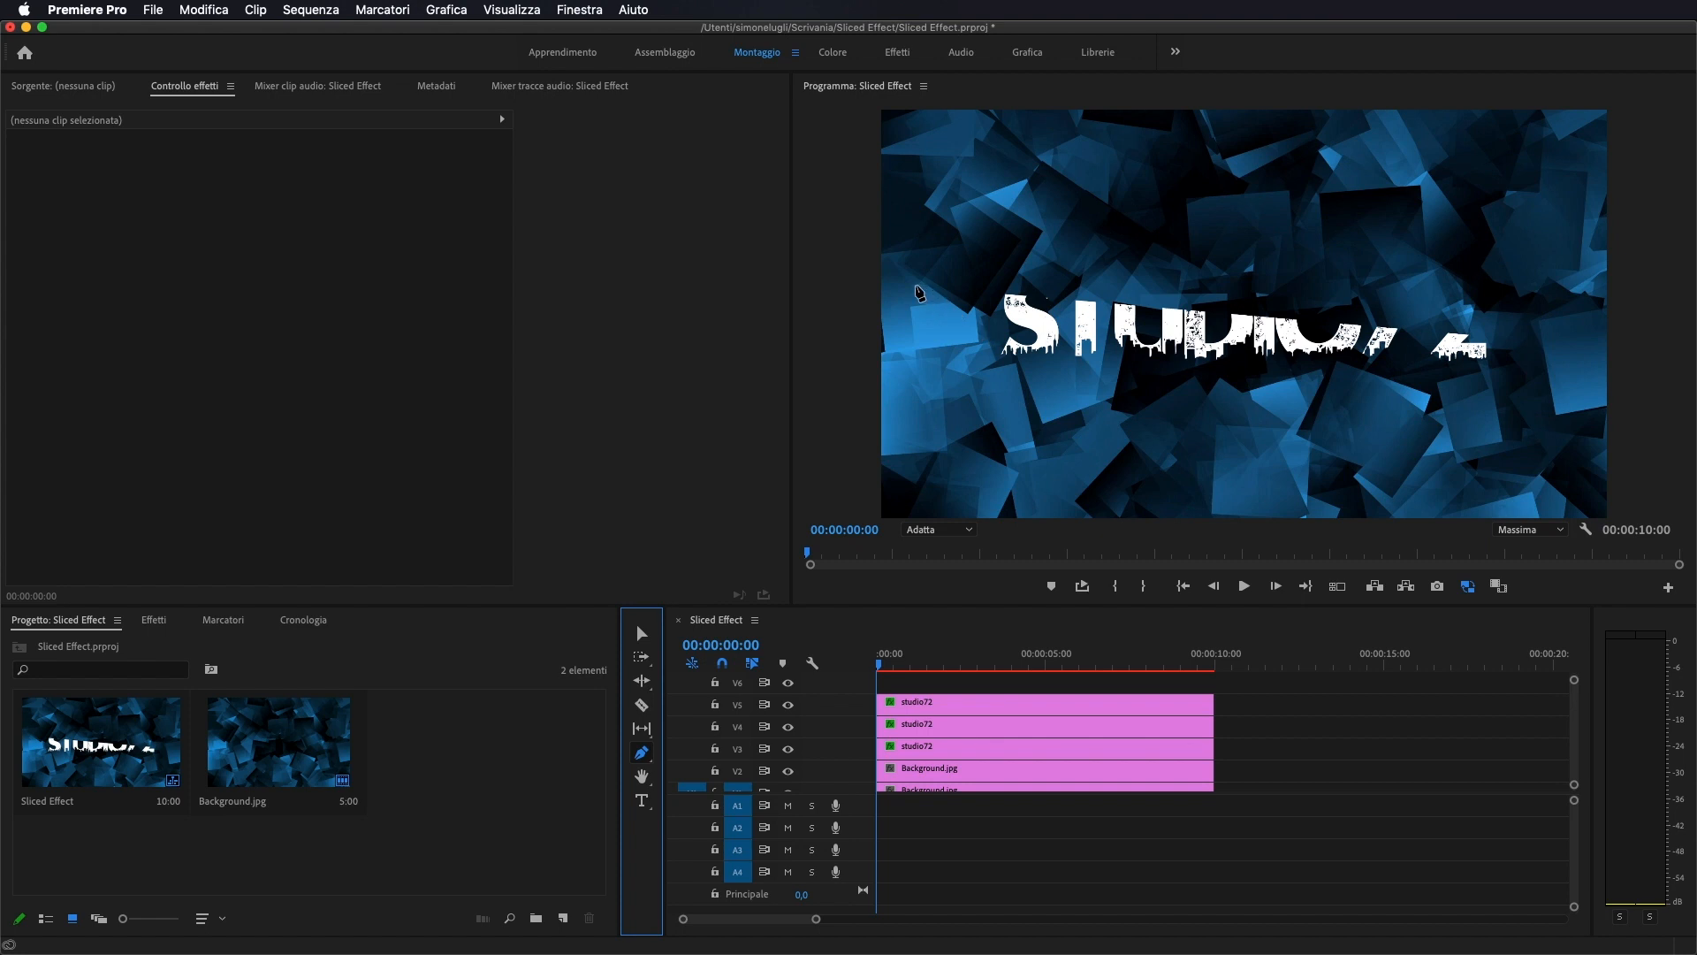
pyautogui.click(919, 291)
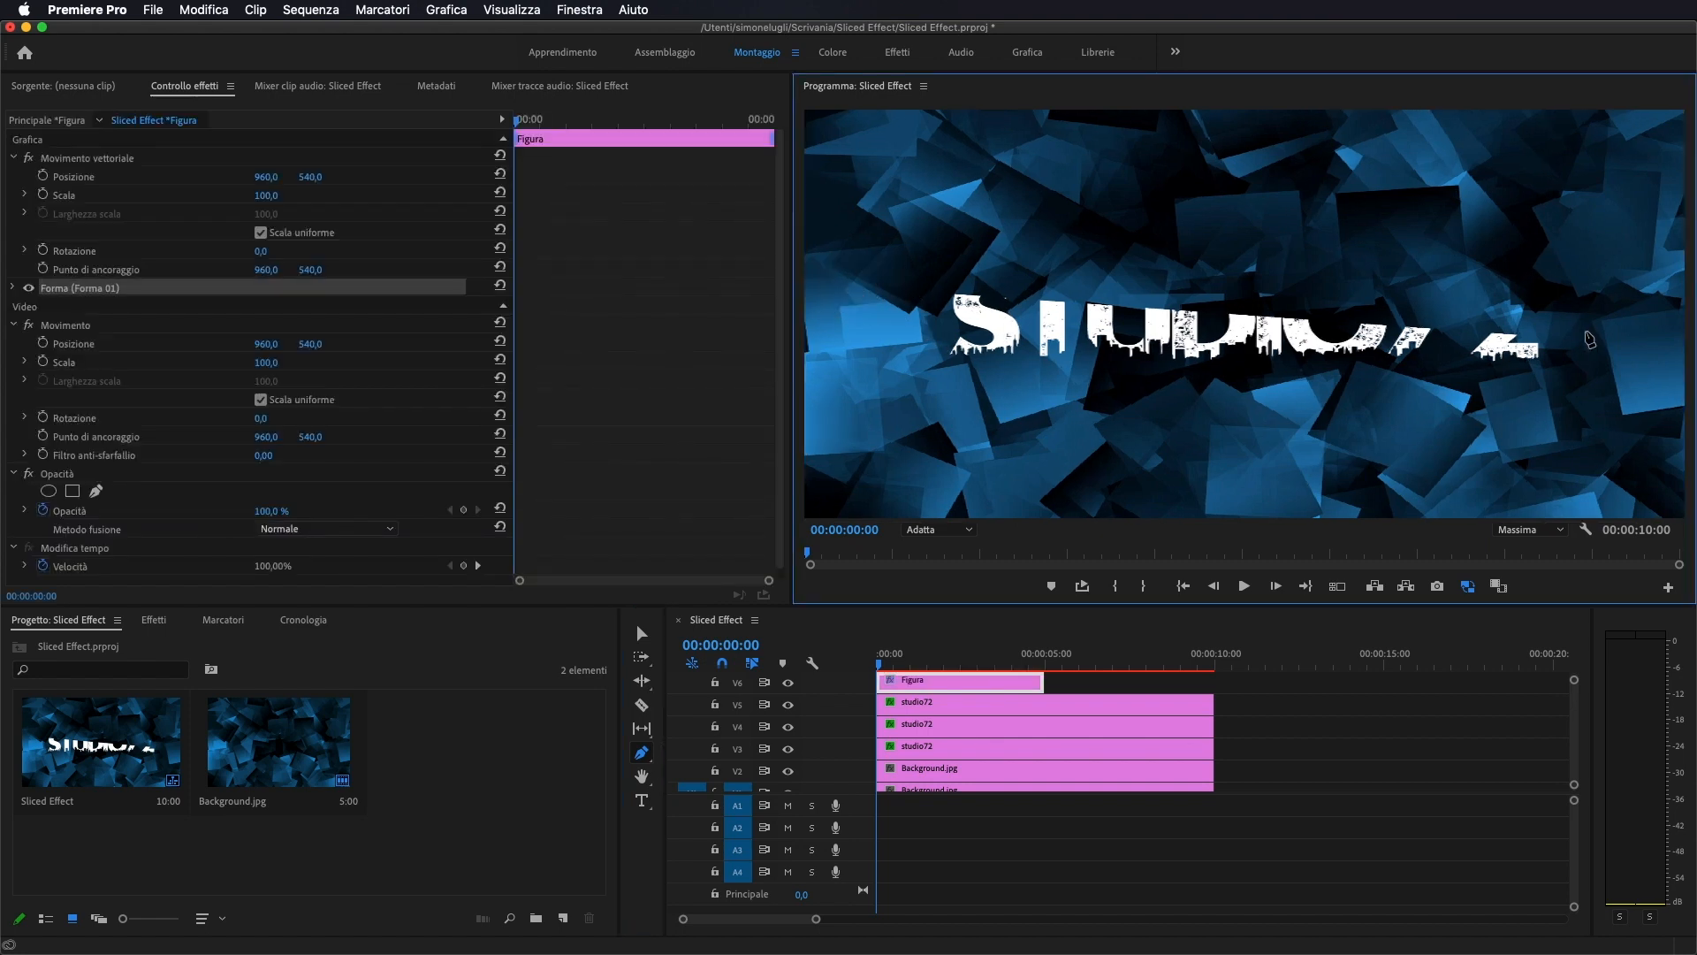
pyautogui.click(1627, 351)
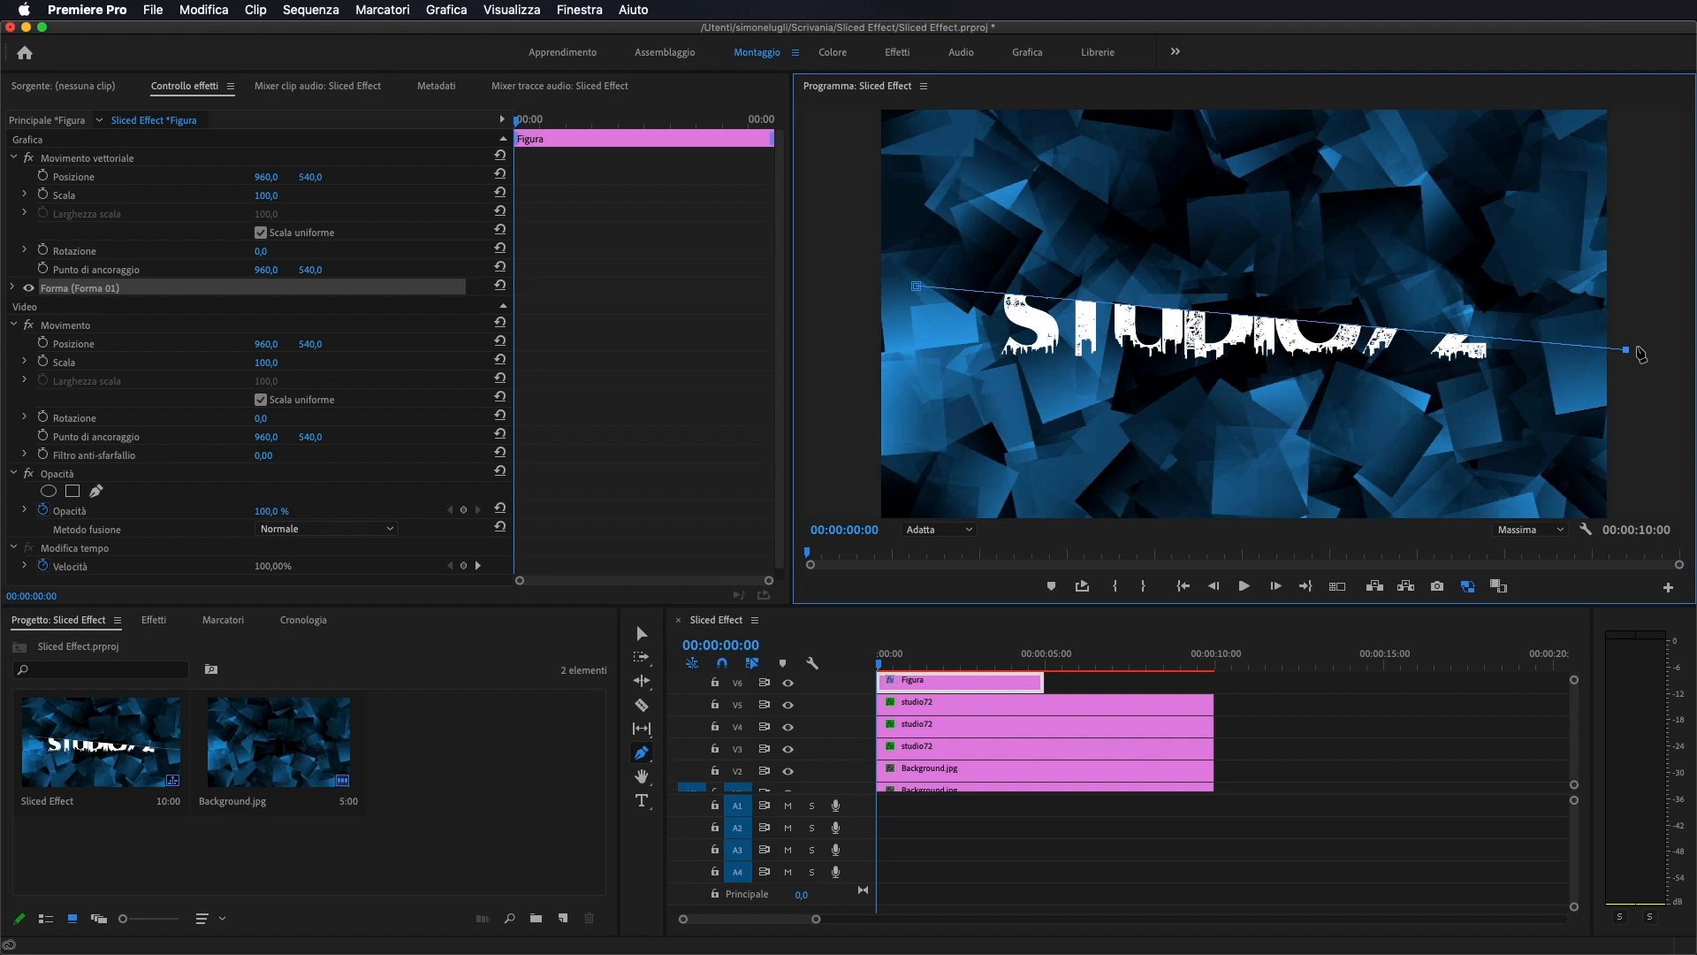
pyautogui.moveTo(919, 291); pyautogui.dragTo(854, 282)
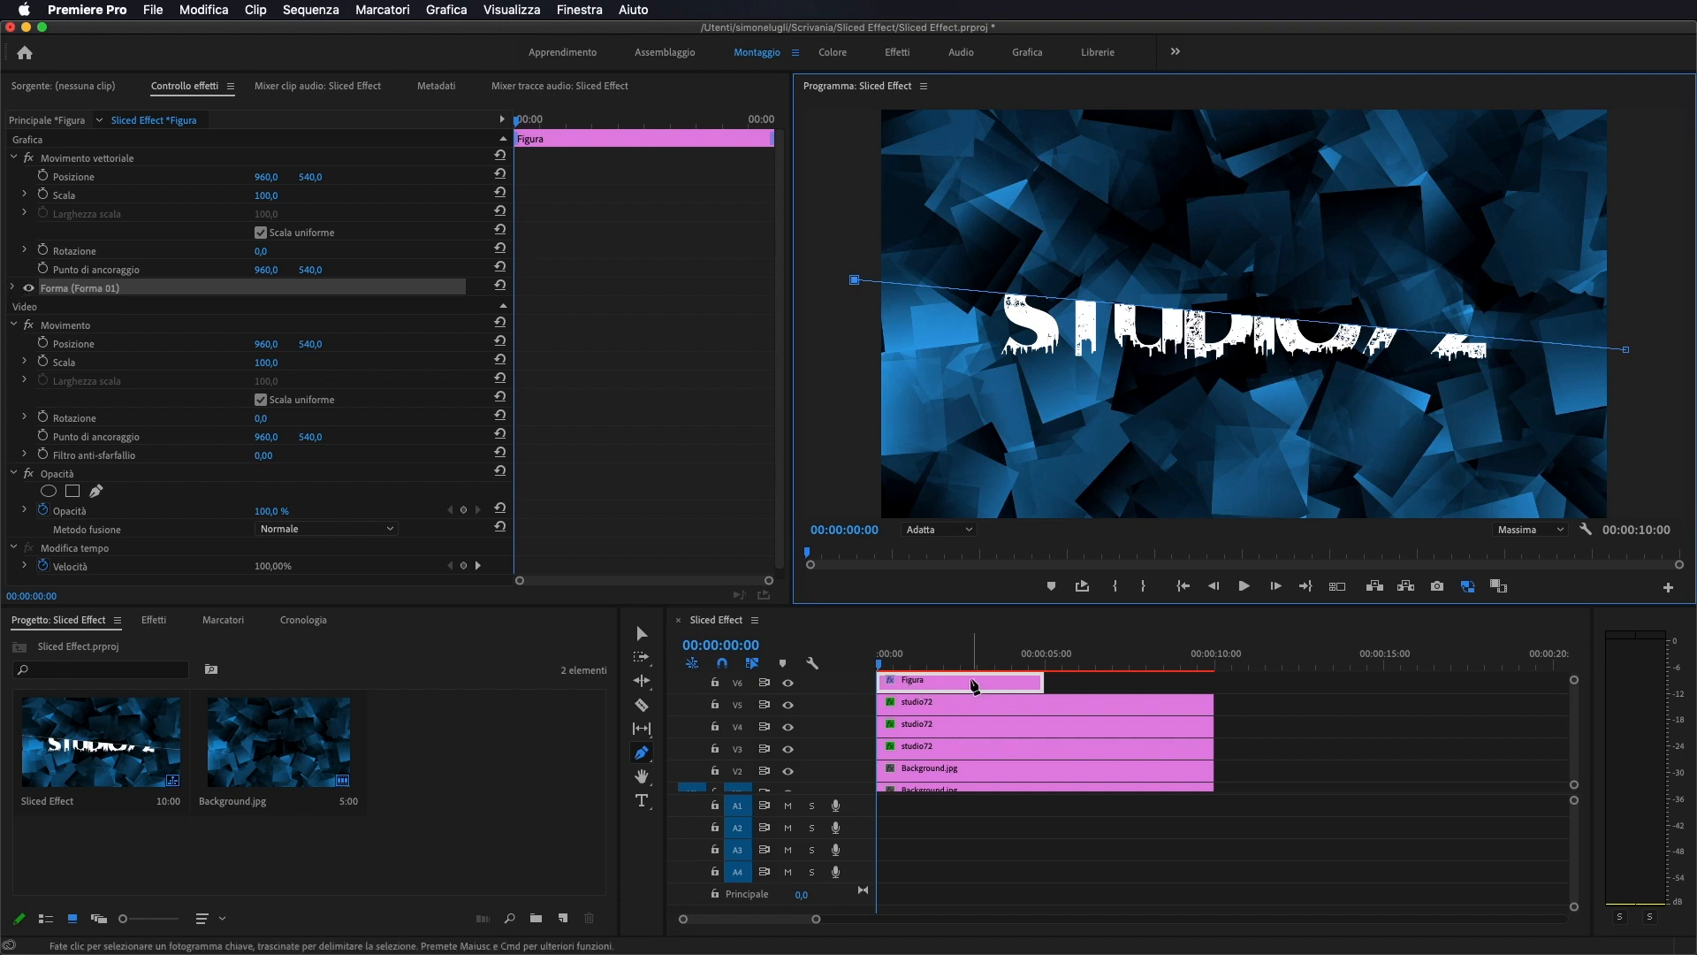
# - Give the line shape a white stroke with width 2 and leave its fill off
pyautogui.click(12, 288)
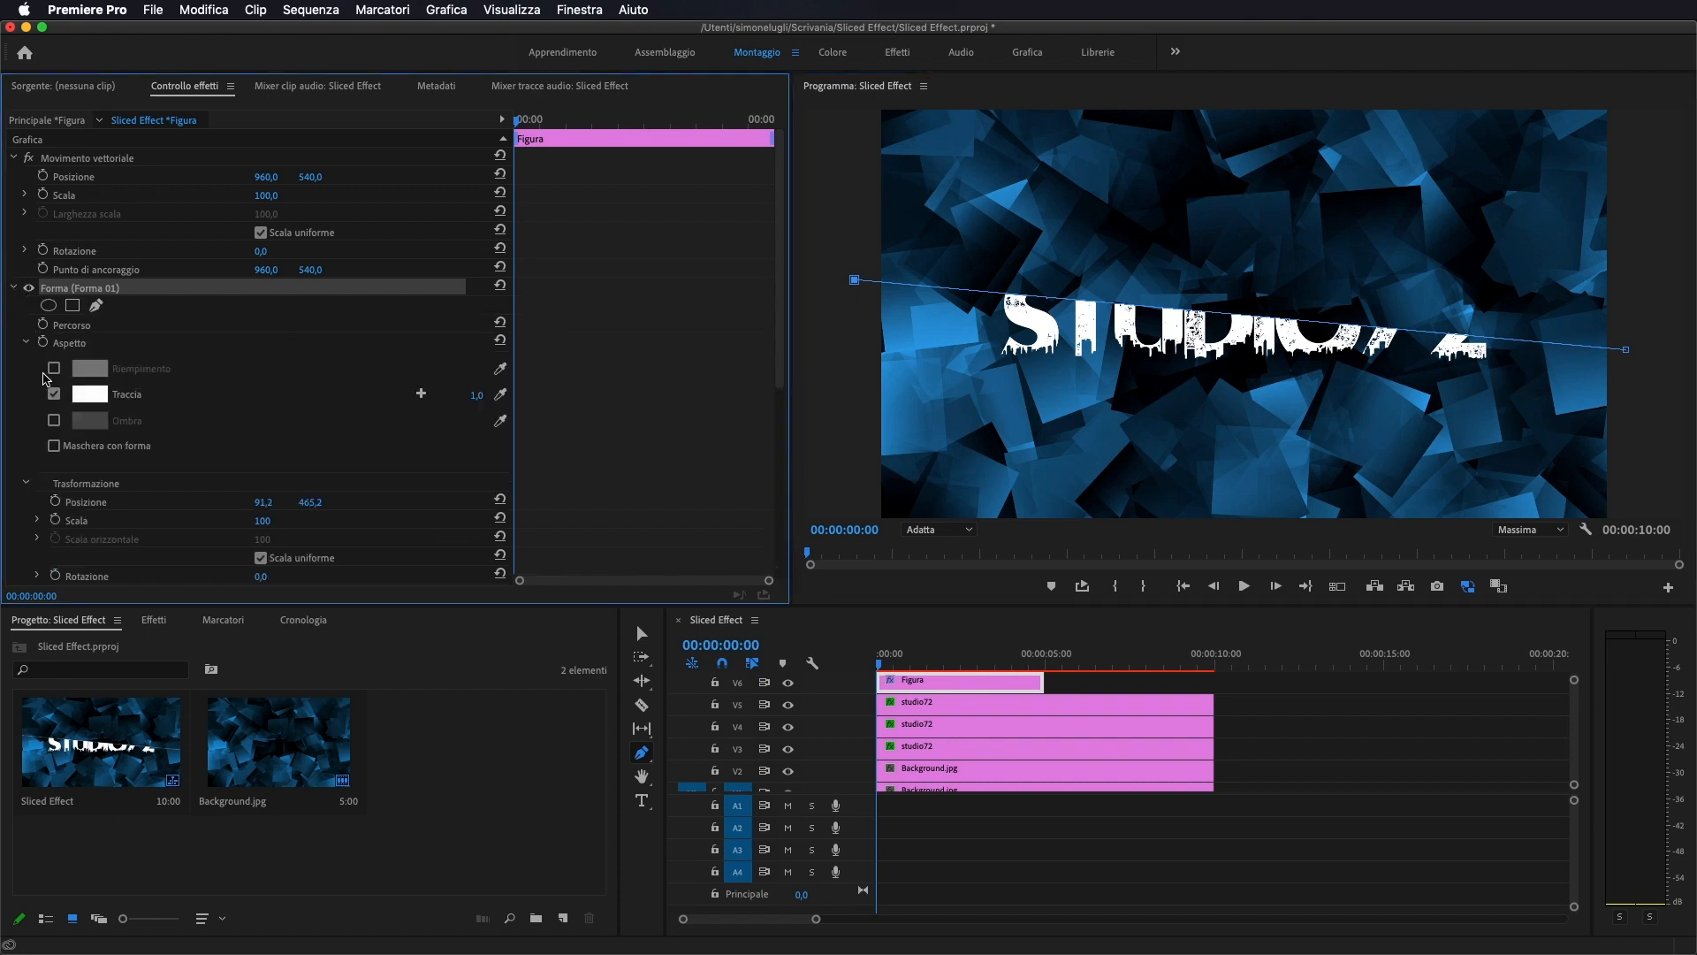
pyautogui.click(54, 368)
pyautogui.click(54, 394)
pyautogui.click(54, 368)
pyautogui.click(54, 394)
pyautogui.moveTo(488, 395)
pyautogui.mouseDown()
pyautogui.moveTo(518, 394)
pyautogui.moveTo(456, 394)
pyautogui.mouseUp()
pyautogui.click(471, 396)
pyautogui.write('2')
pyautogui.press('Return')
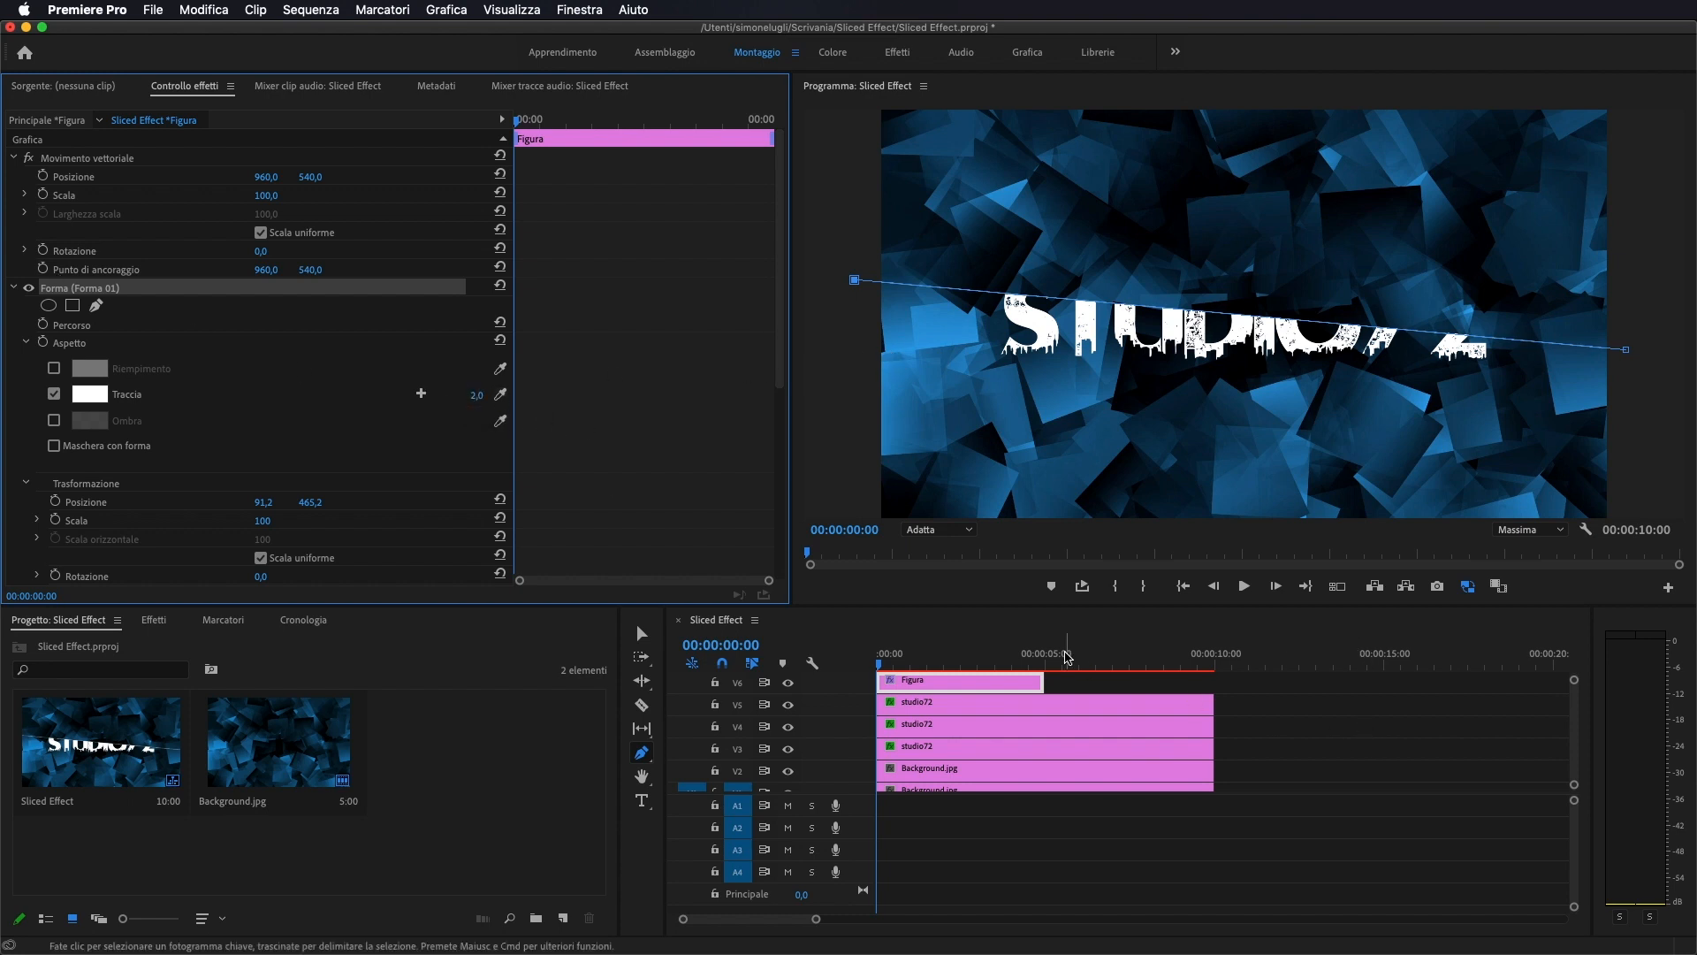
# - Extend the line's Figura clip to the 10-second end of the other clips and place the playhead at 00:00:02:00
pyautogui.press('v')
pyautogui.moveTo(1046, 681); pyautogui.dragTo(1213, 685)
pyautogui.click(1307, 728)
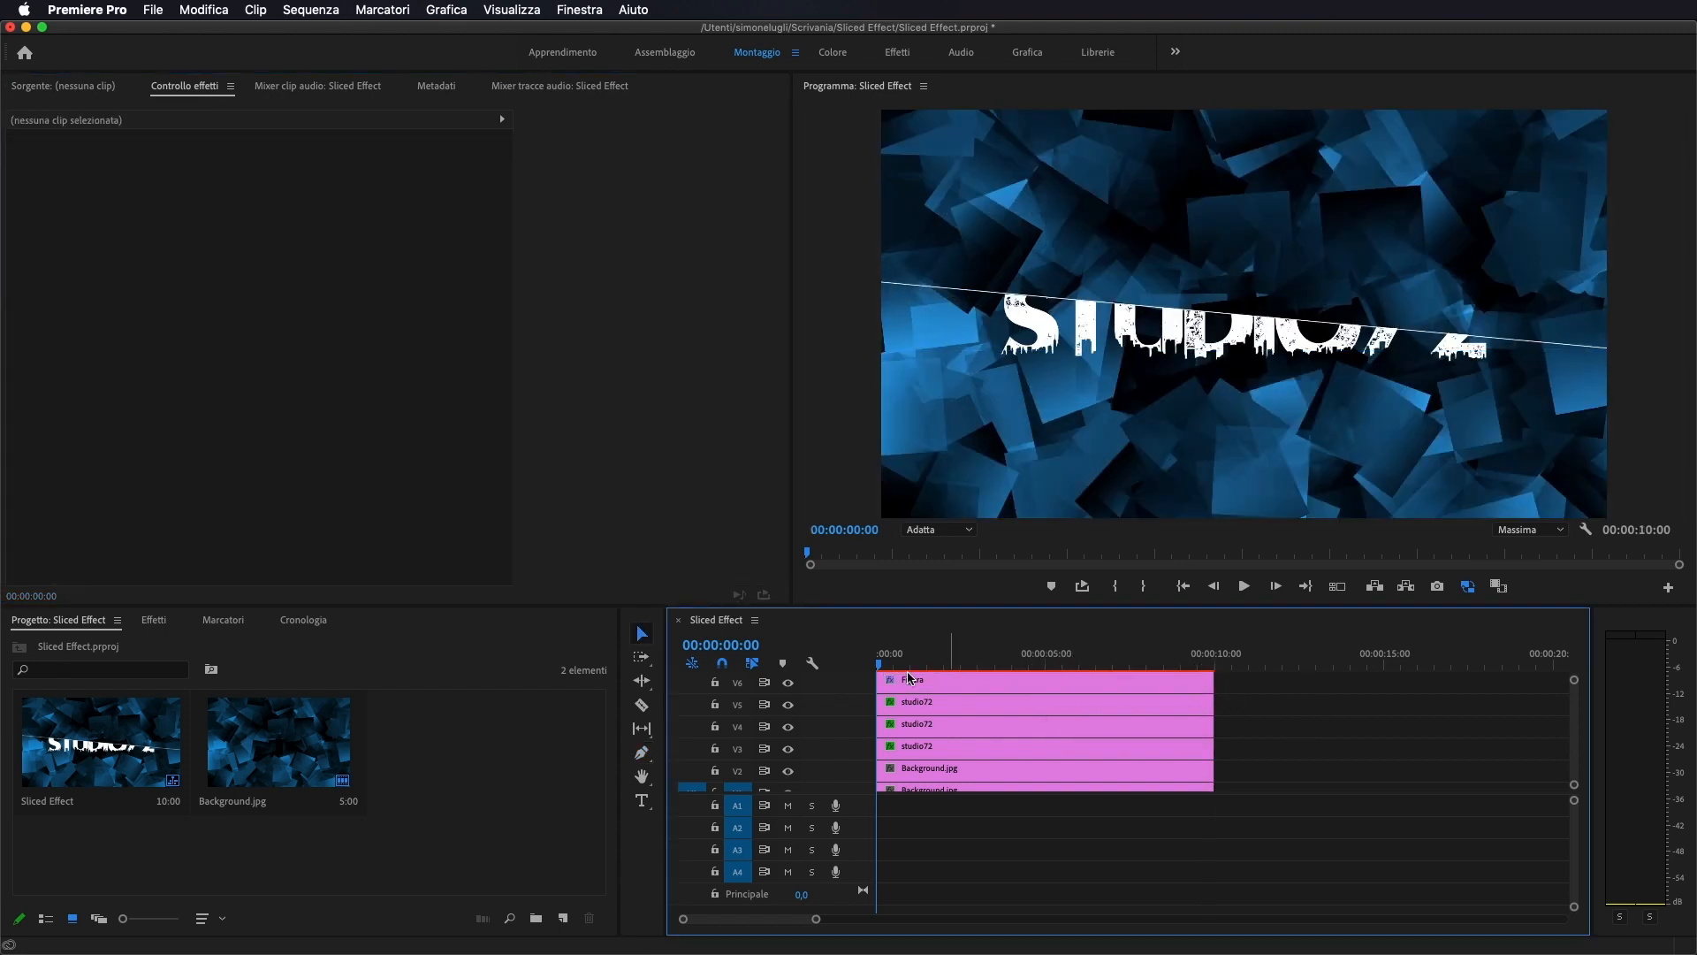
pyautogui.click(1077, 662)
pyautogui.moveTo(1078, 662); pyautogui.dragTo(846, 665)
pyautogui.moveTo(886, 669); pyautogui.dragTo(946, 671)
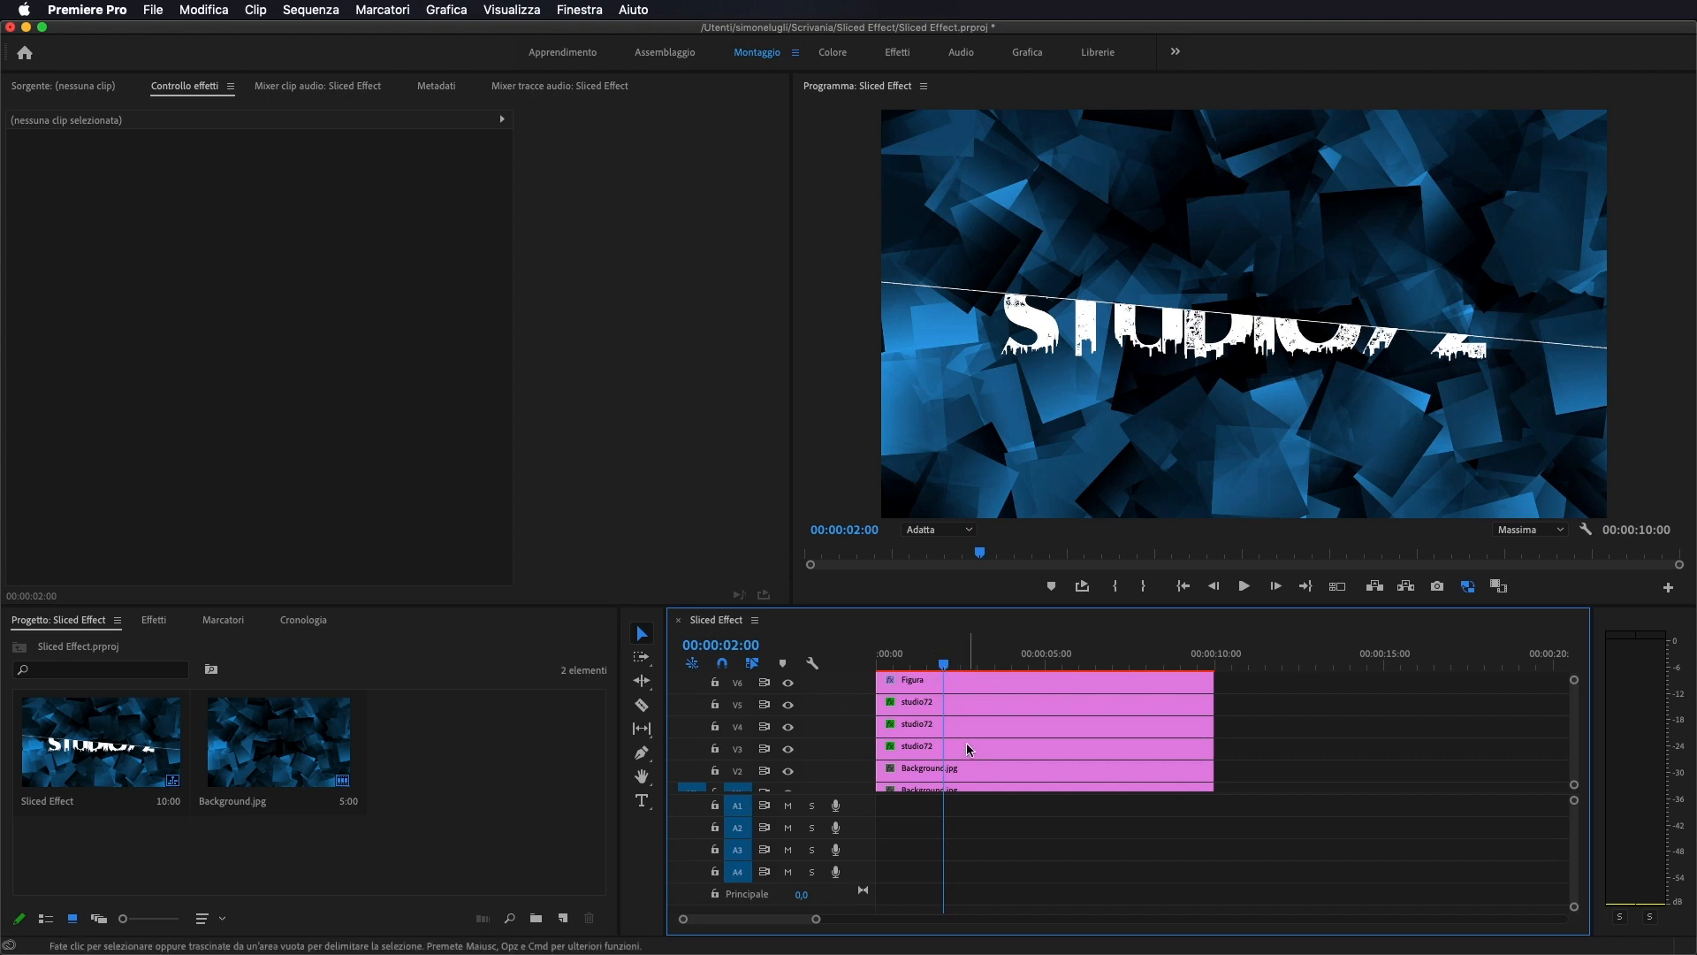
# - Apply the Linear Wipe (Comparsa lineare) video effect from the Transition group to the Figura line clip on V6
pyautogui.click(96, 660)
pyautogui.click(154, 621)
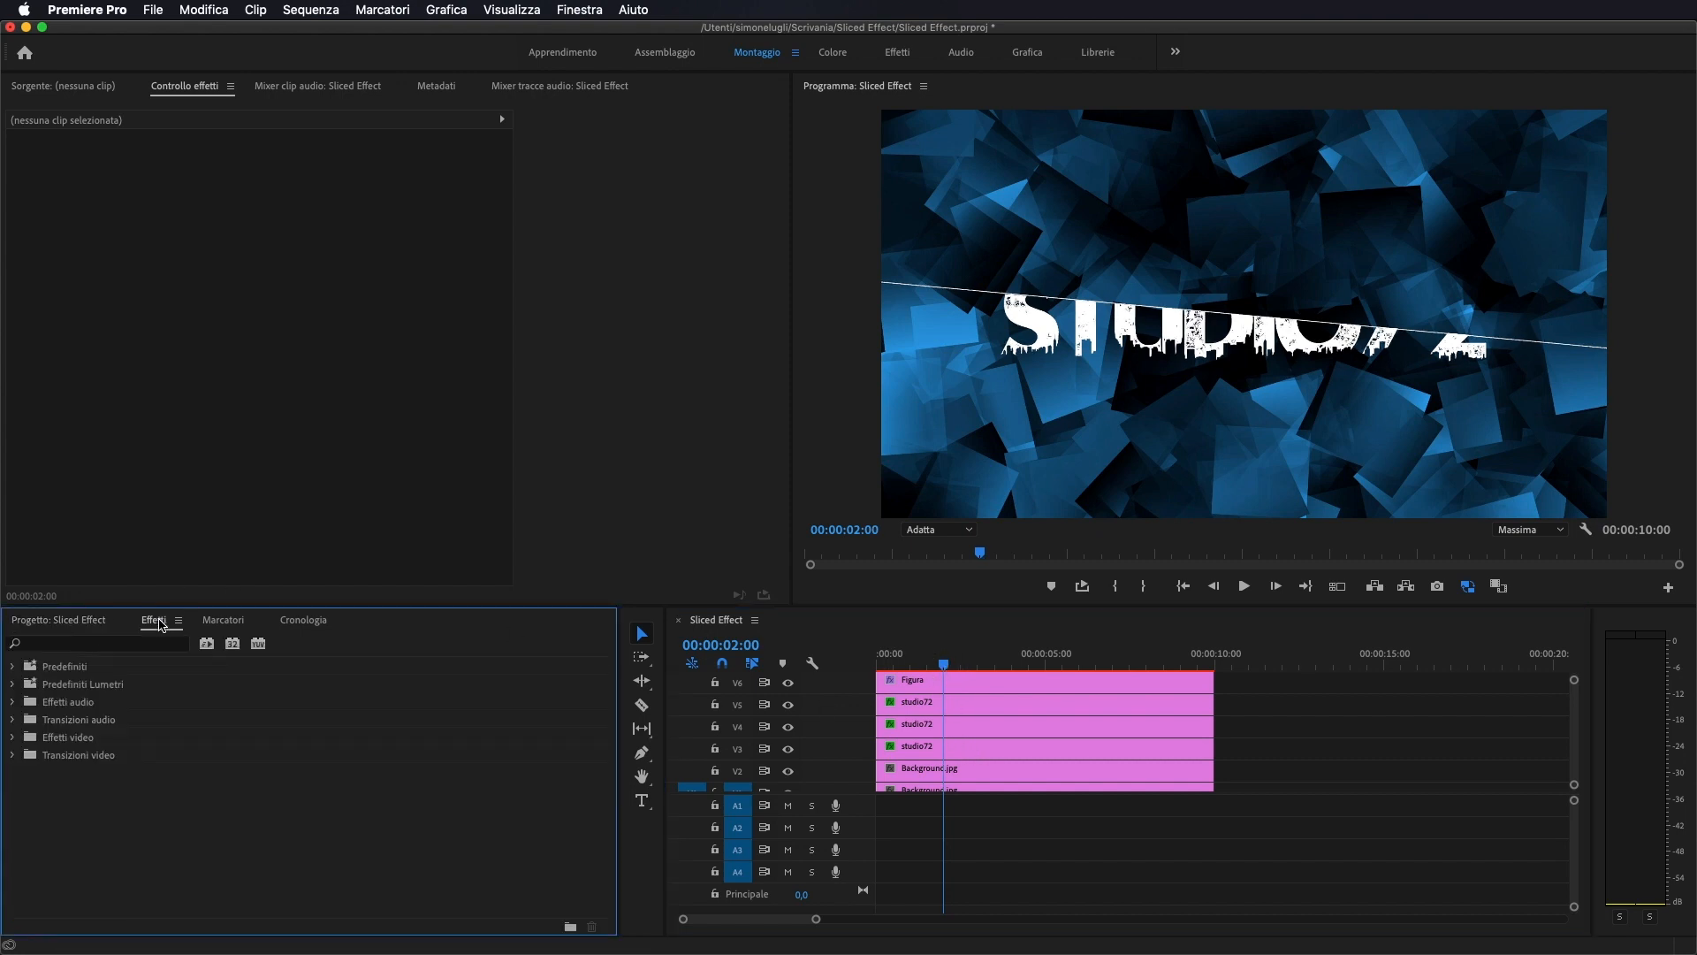
pyautogui.click(12, 737)
pyautogui.click(23, 808)
pyautogui.scroll(-5, 170, 780)
pyautogui.scroll(-3, 183, 772)
pyautogui.click(29, 847)
pyautogui.scroll(-2, 260, 773)
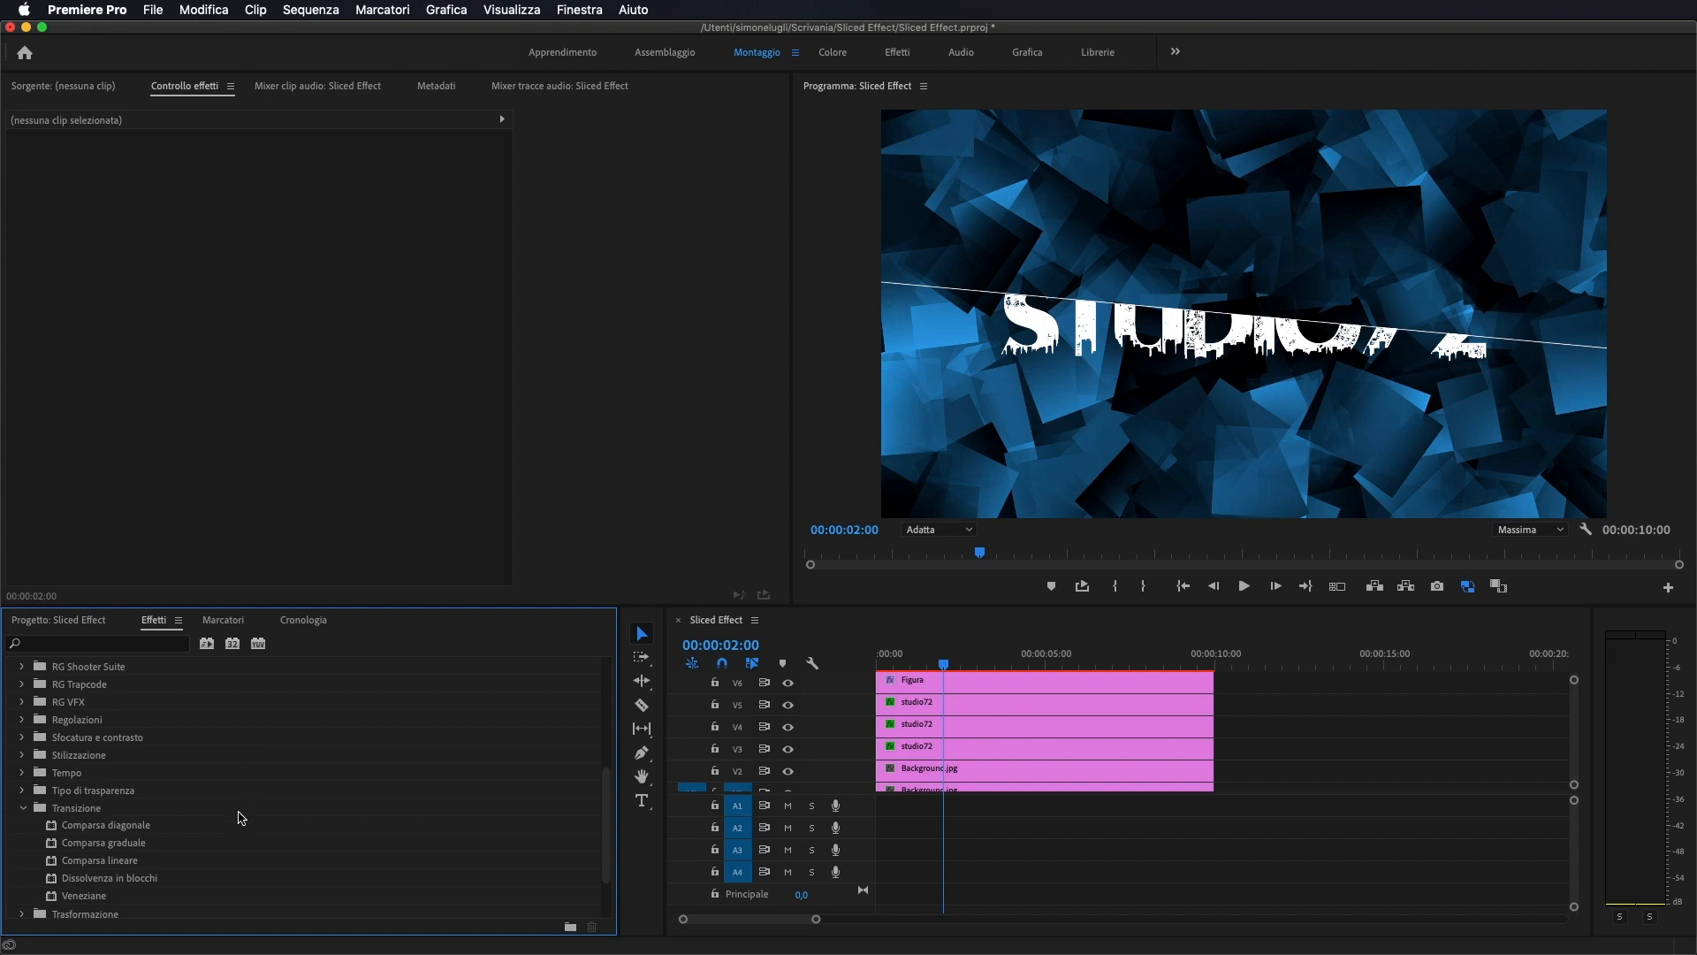
pyautogui.click(81, 864)
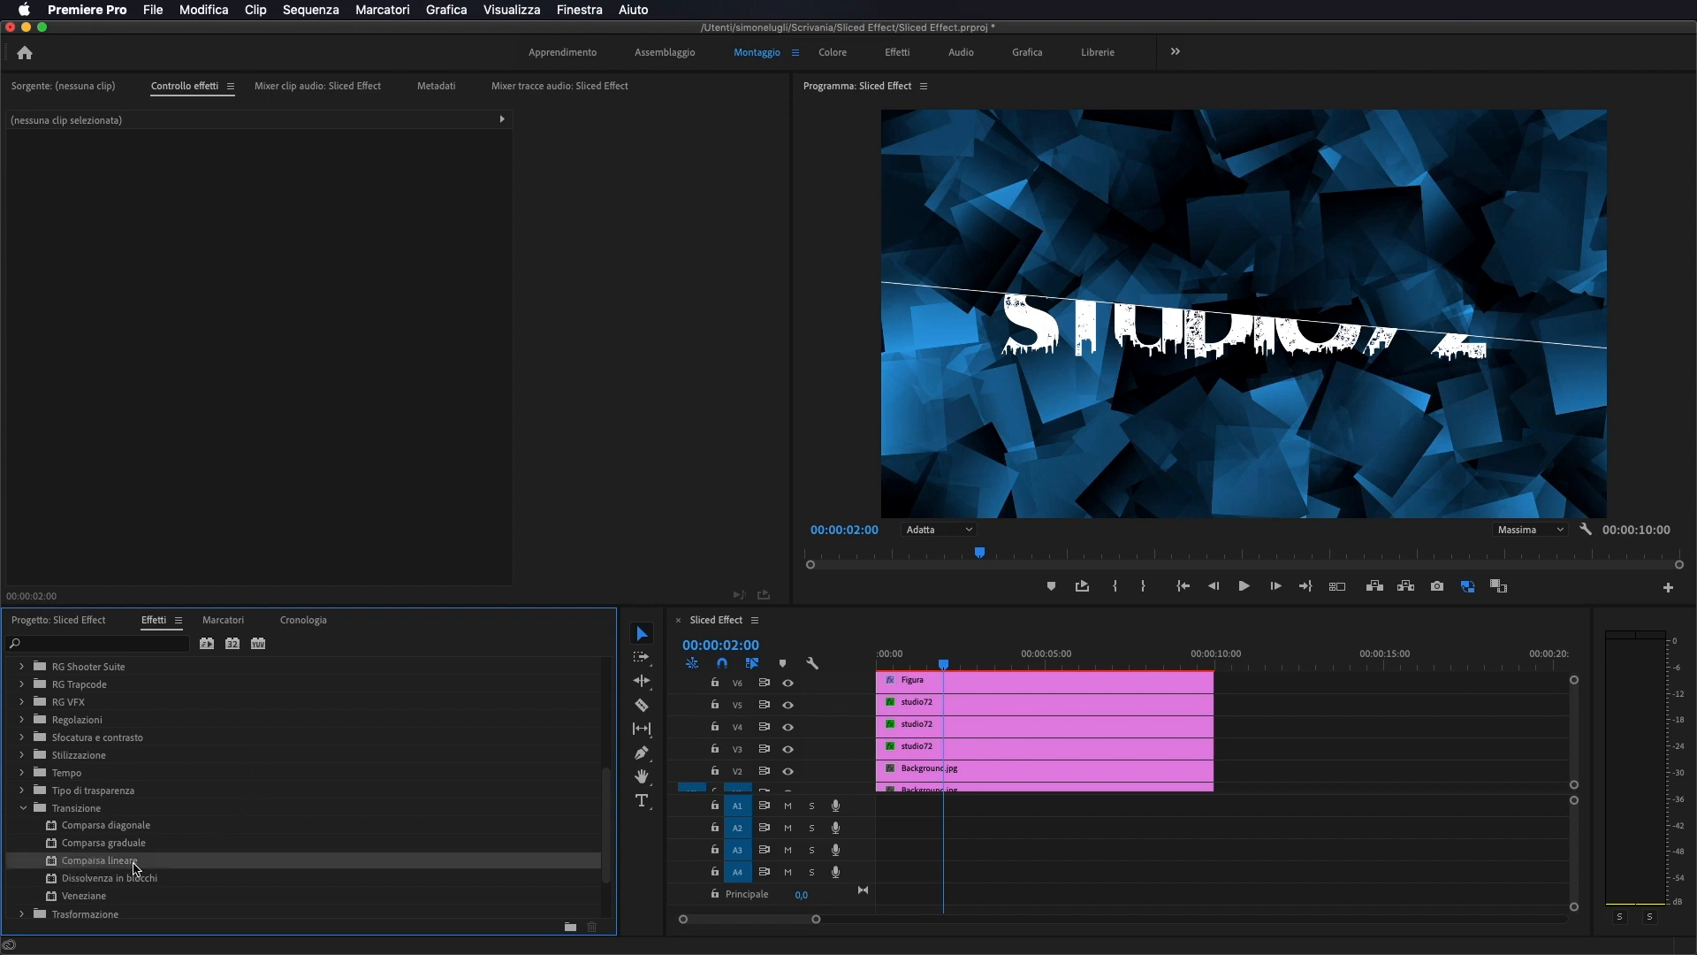
pyautogui.moveTo(125, 865); pyautogui.dragTo(922, 681)
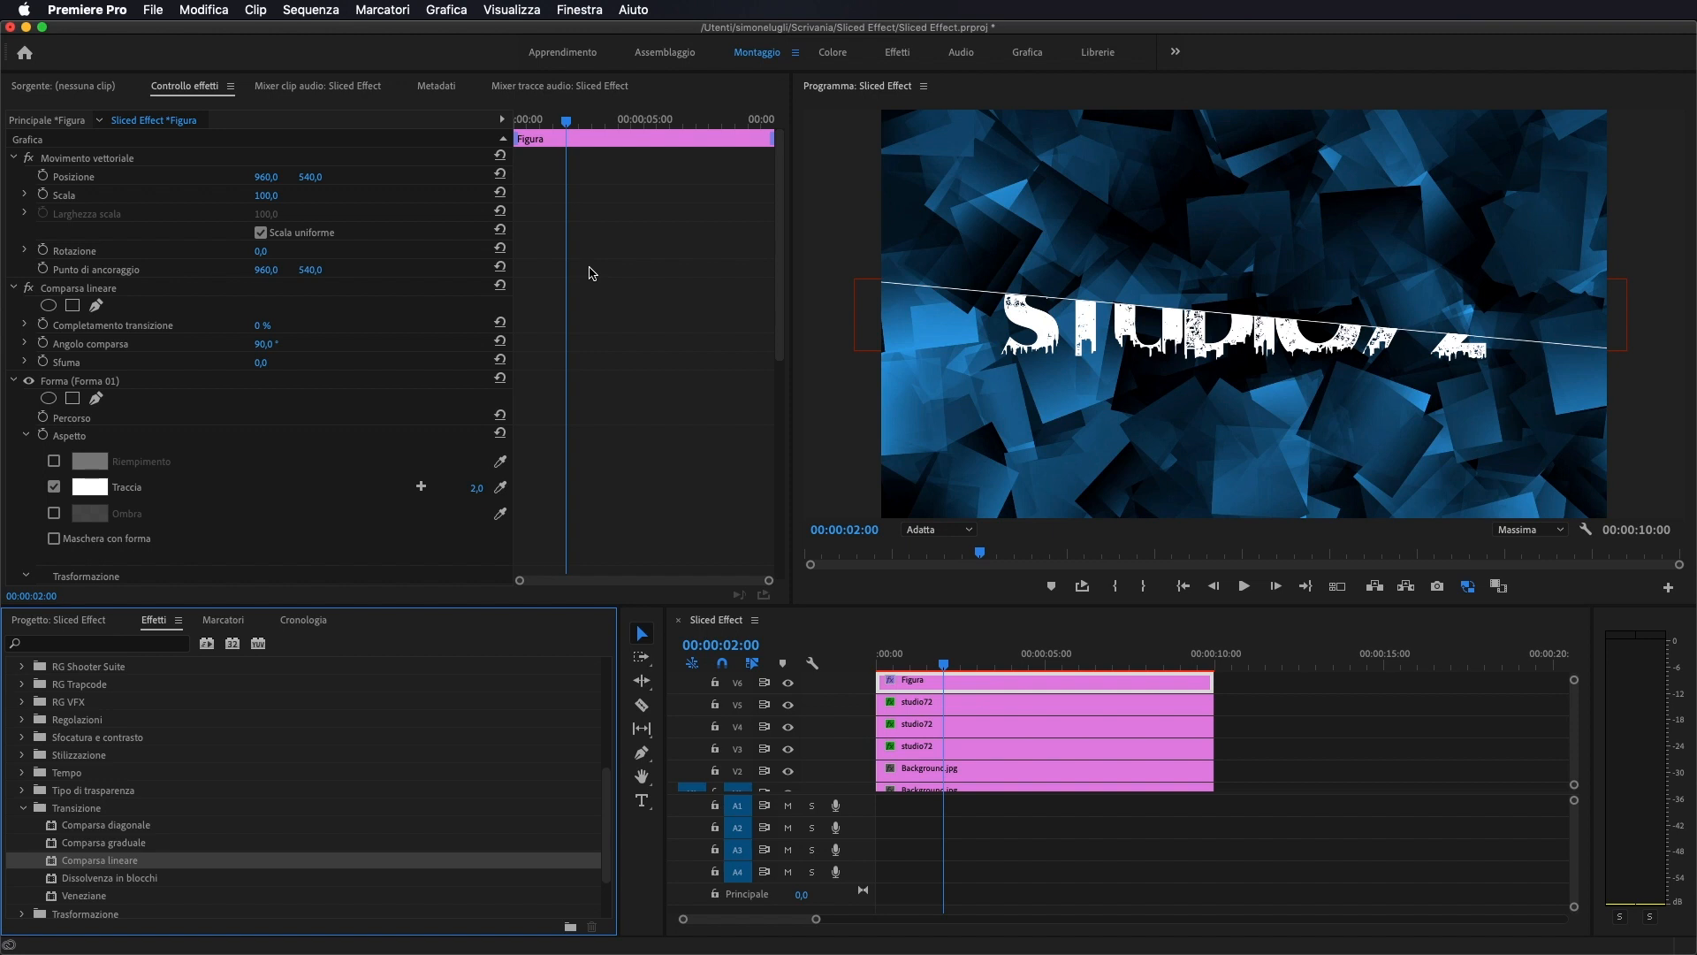
# - Keyframe the Linear Wipe's transition completion on the line clip: 0% at 00:00:02:00 and 100% at 00:00:01:20
pyautogui.scroll(1, 1037, 725)
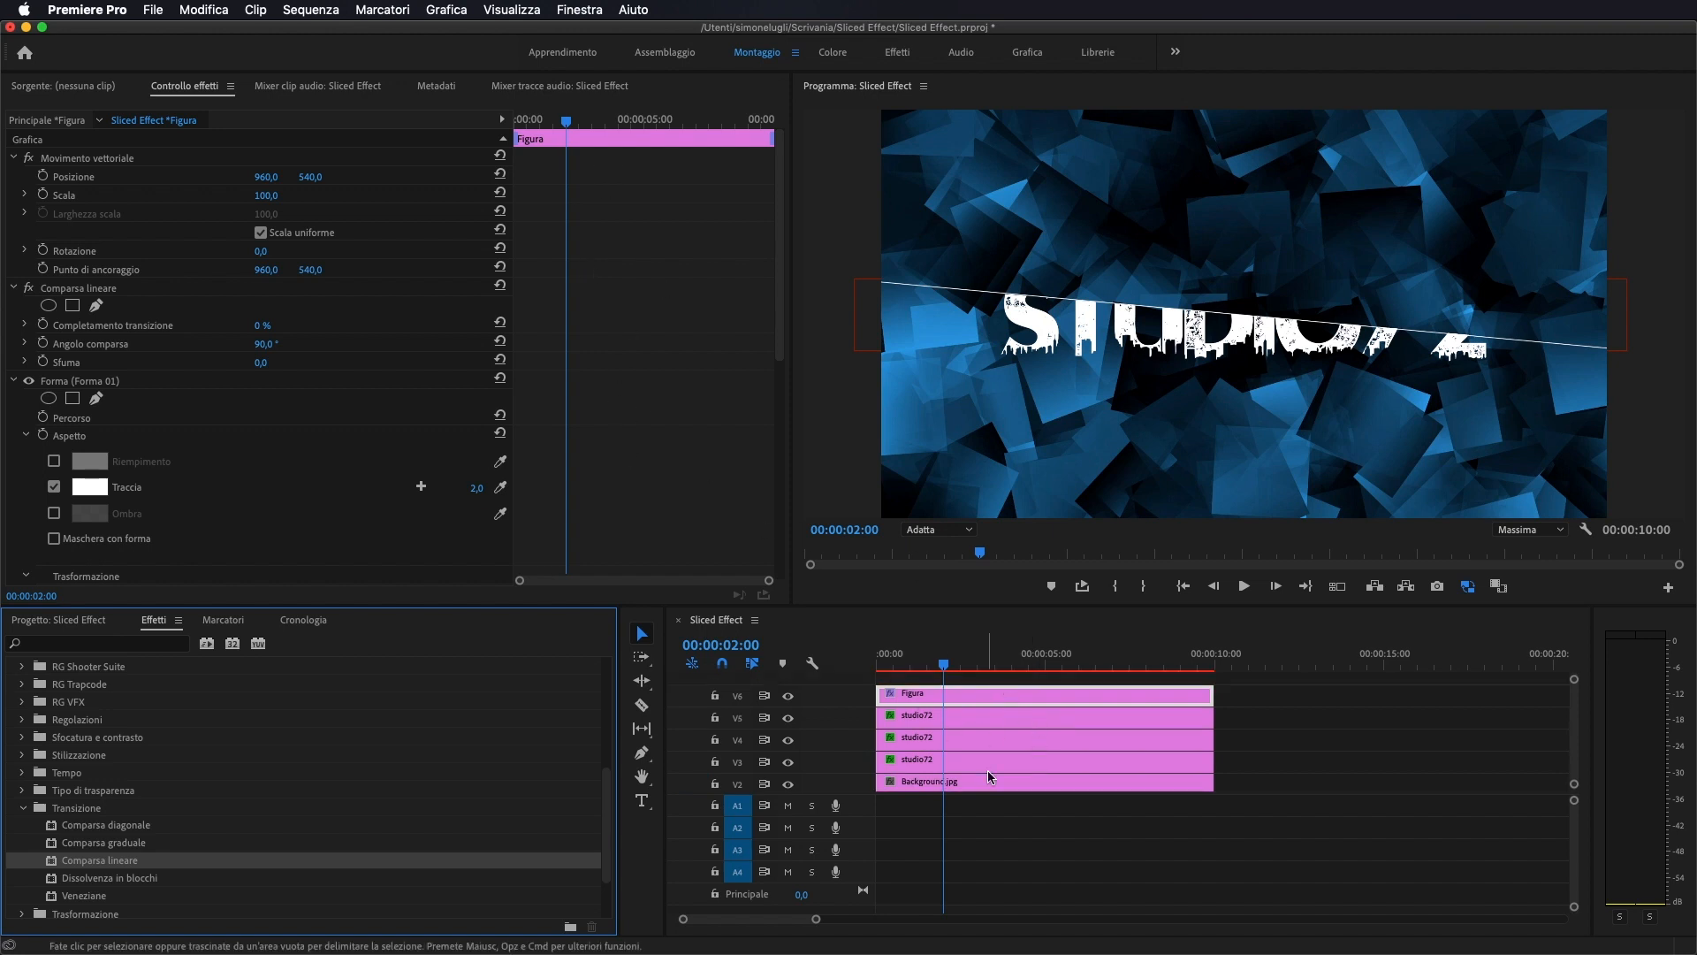
pyautogui.scroll(-3, 244, 373)
pyautogui.scroll(3, 256, 362)
pyautogui.click(12, 382)
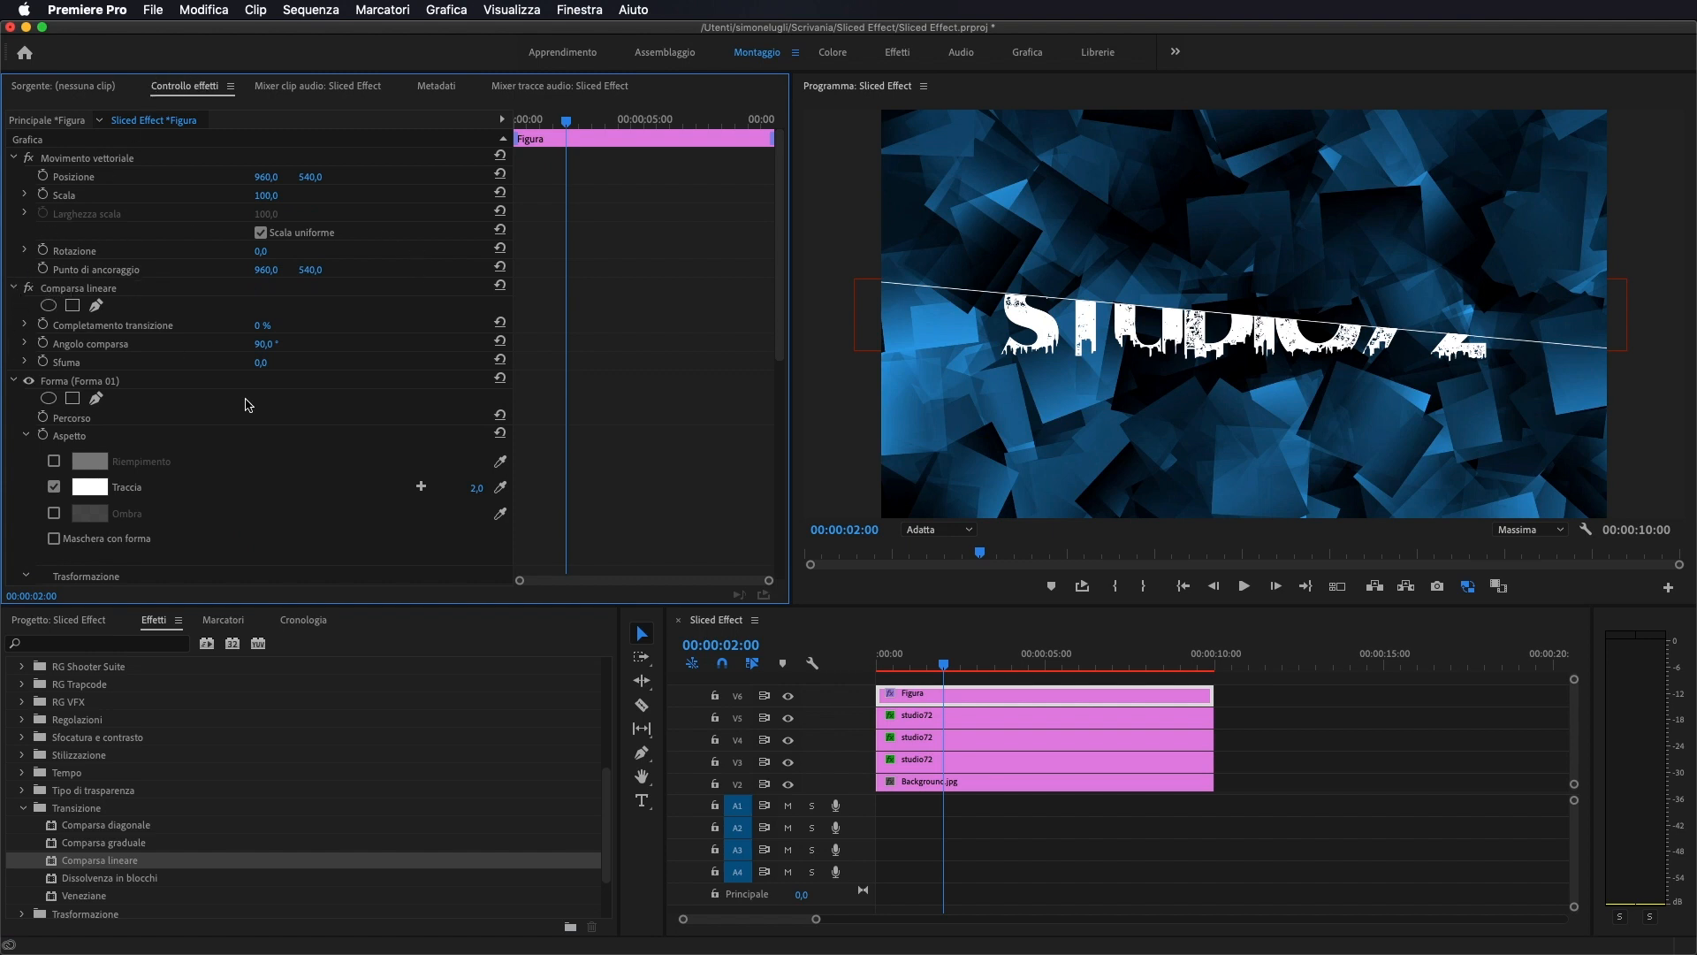
pyautogui.click(42, 326)
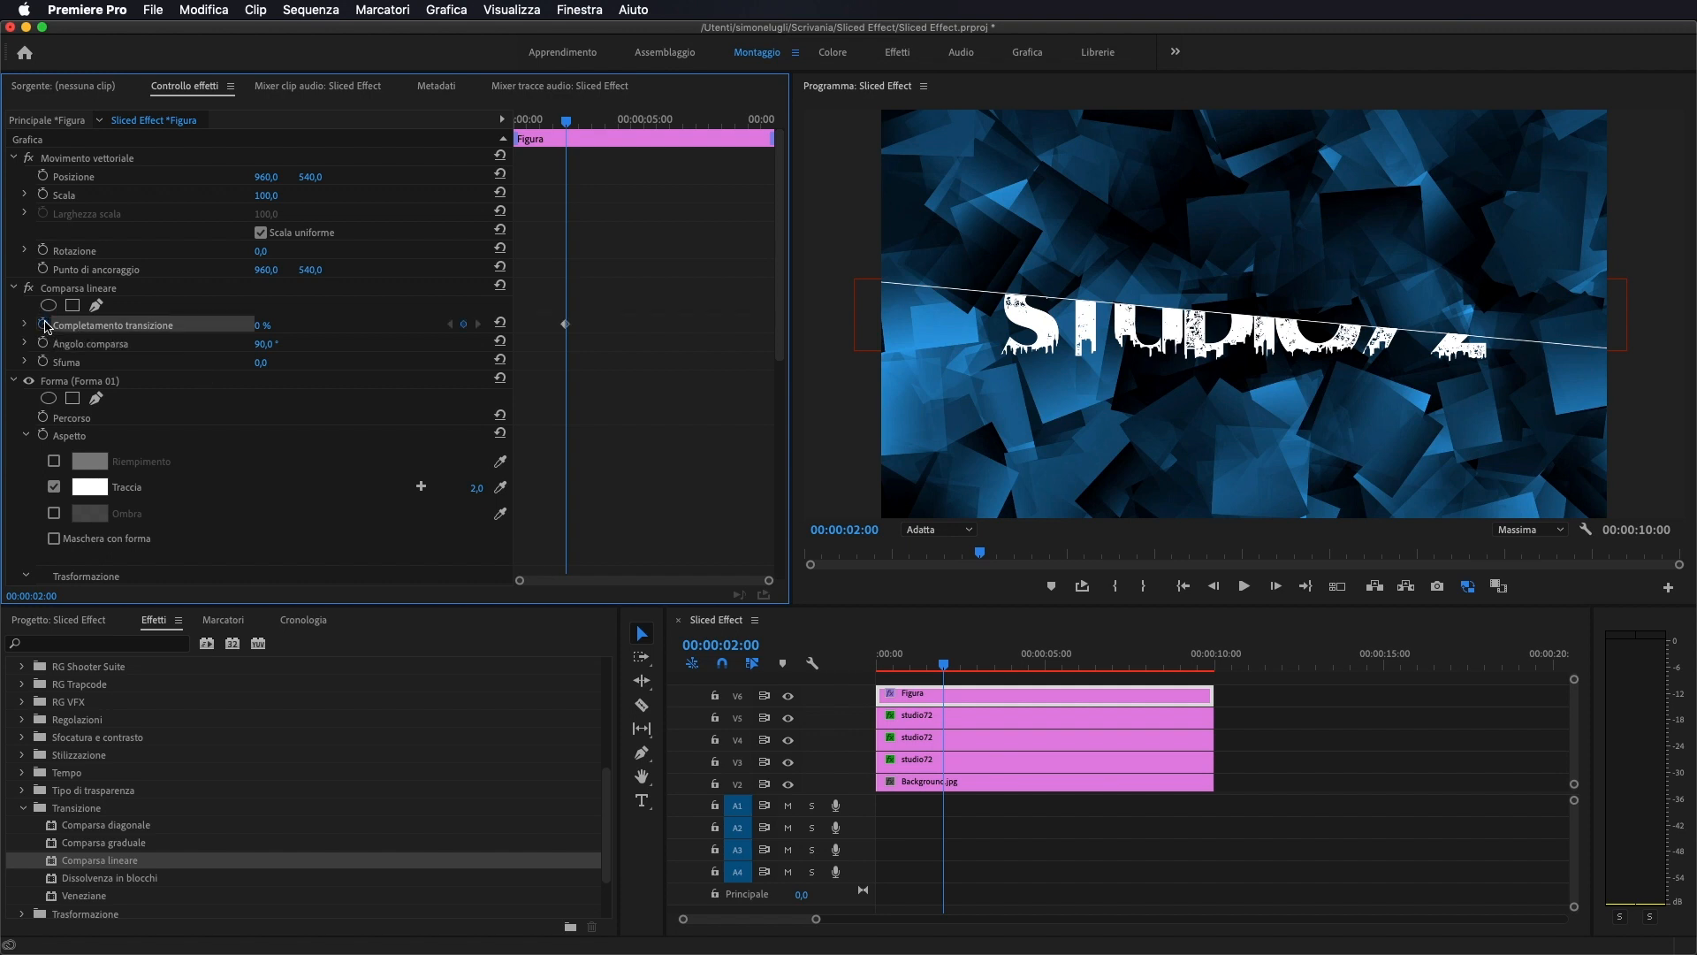
pyautogui.moveTo(570, 121); pyautogui.dragTo(563, 128)
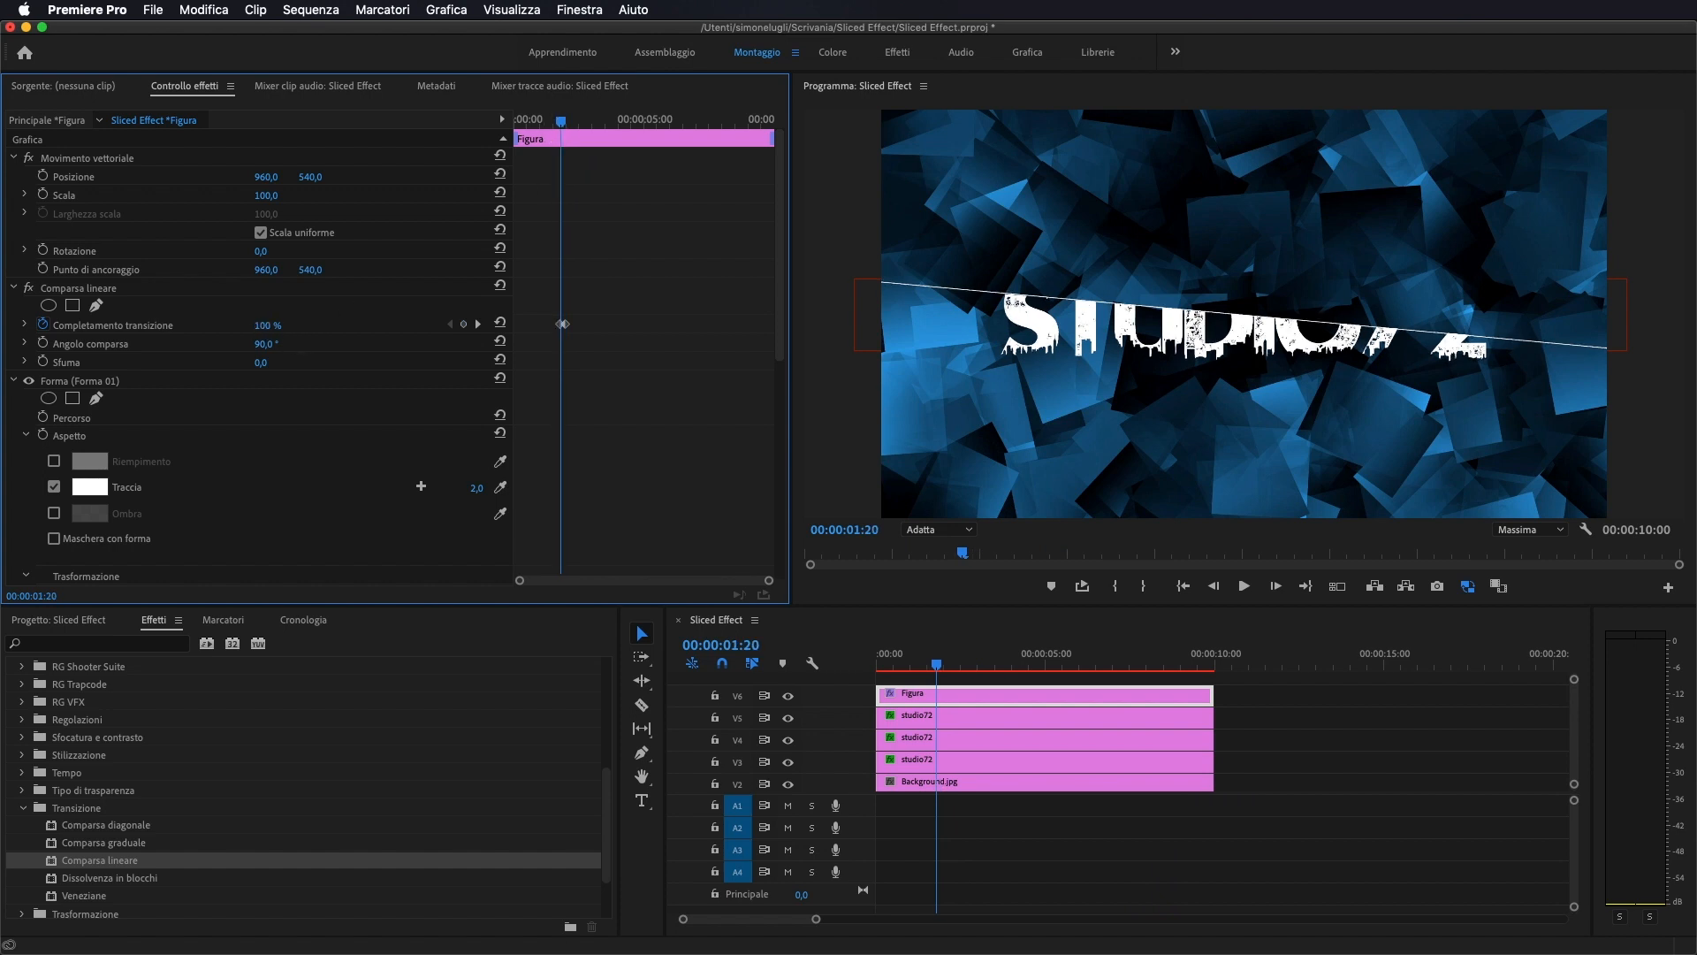
# - Shift the 0% transition completion keyframe slightly closer to the 100% keyframe and return the playhead to the start
pyautogui.moveTo(569, 121)
pyautogui.mouseDown()
pyautogui.moveTo(553, 124)
pyautogui.moveTo(587, 131)
pyautogui.moveTo(551, 129)
pyautogui.moveTo(581, 132)
pyautogui.mouseUp()
pyautogui.moveTo(769, 580); pyautogui.dragTo(677, 587)
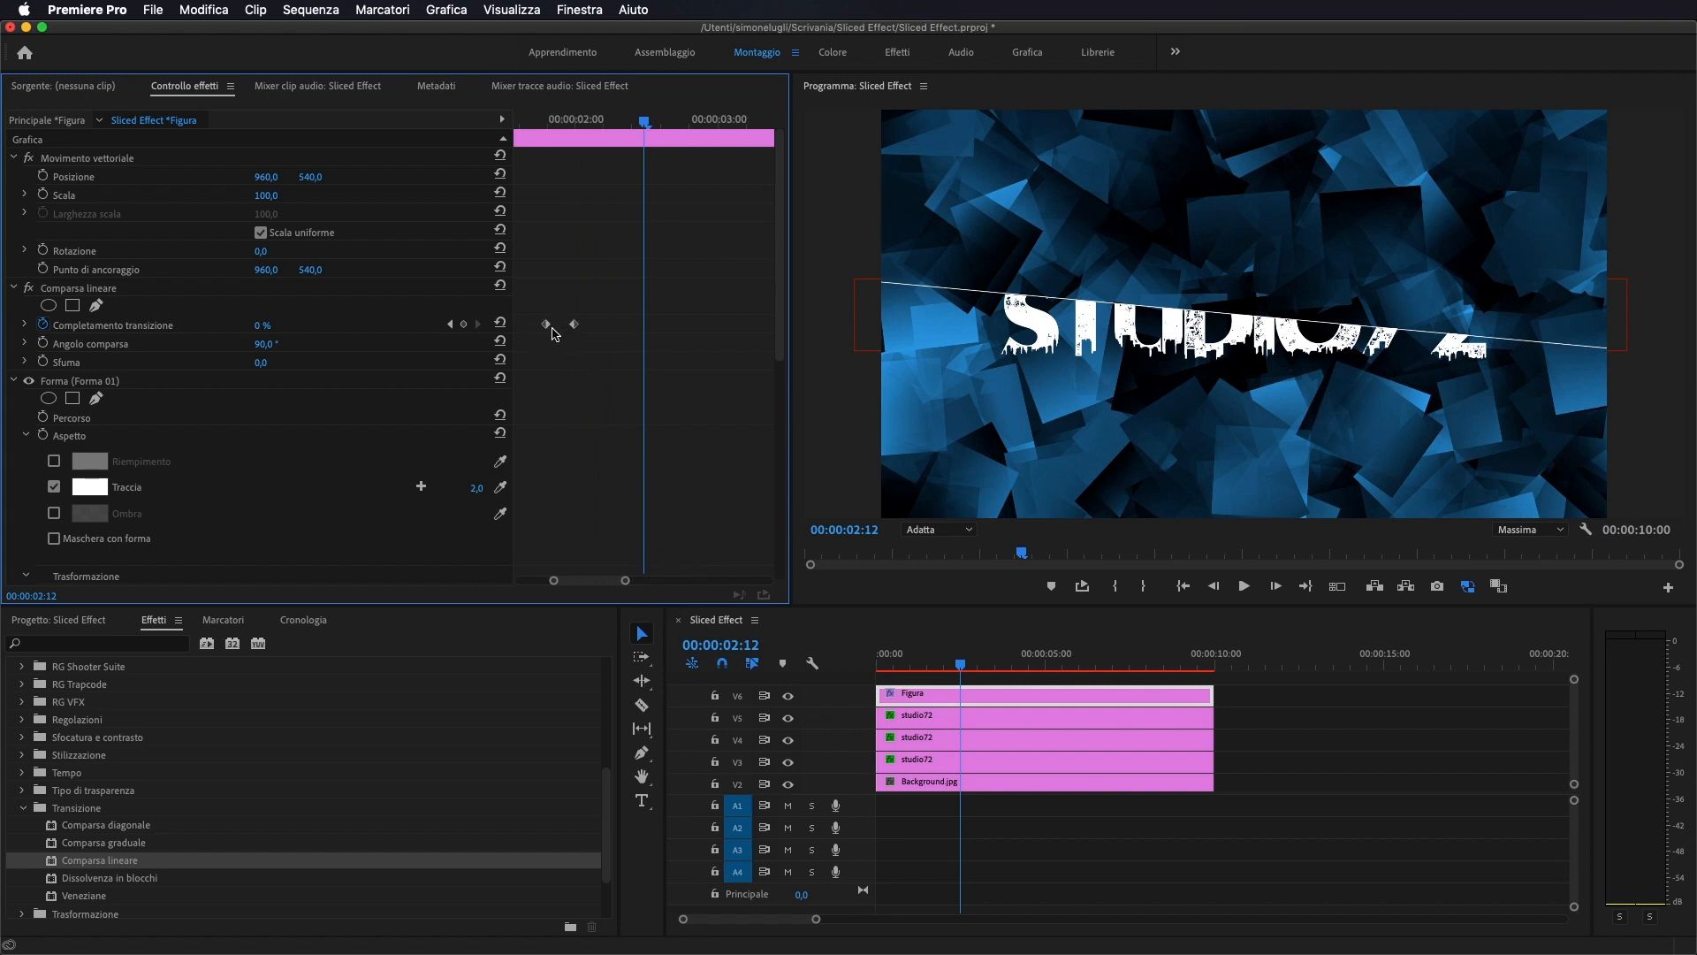
pyautogui.moveTo(573, 331); pyautogui.dragTo(569, 329)
pyautogui.moveTo(645, 123); pyautogui.dragTo(515, 151)
pyautogui.moveTo(618, 580); pyautogui.dragTo(646, 580)
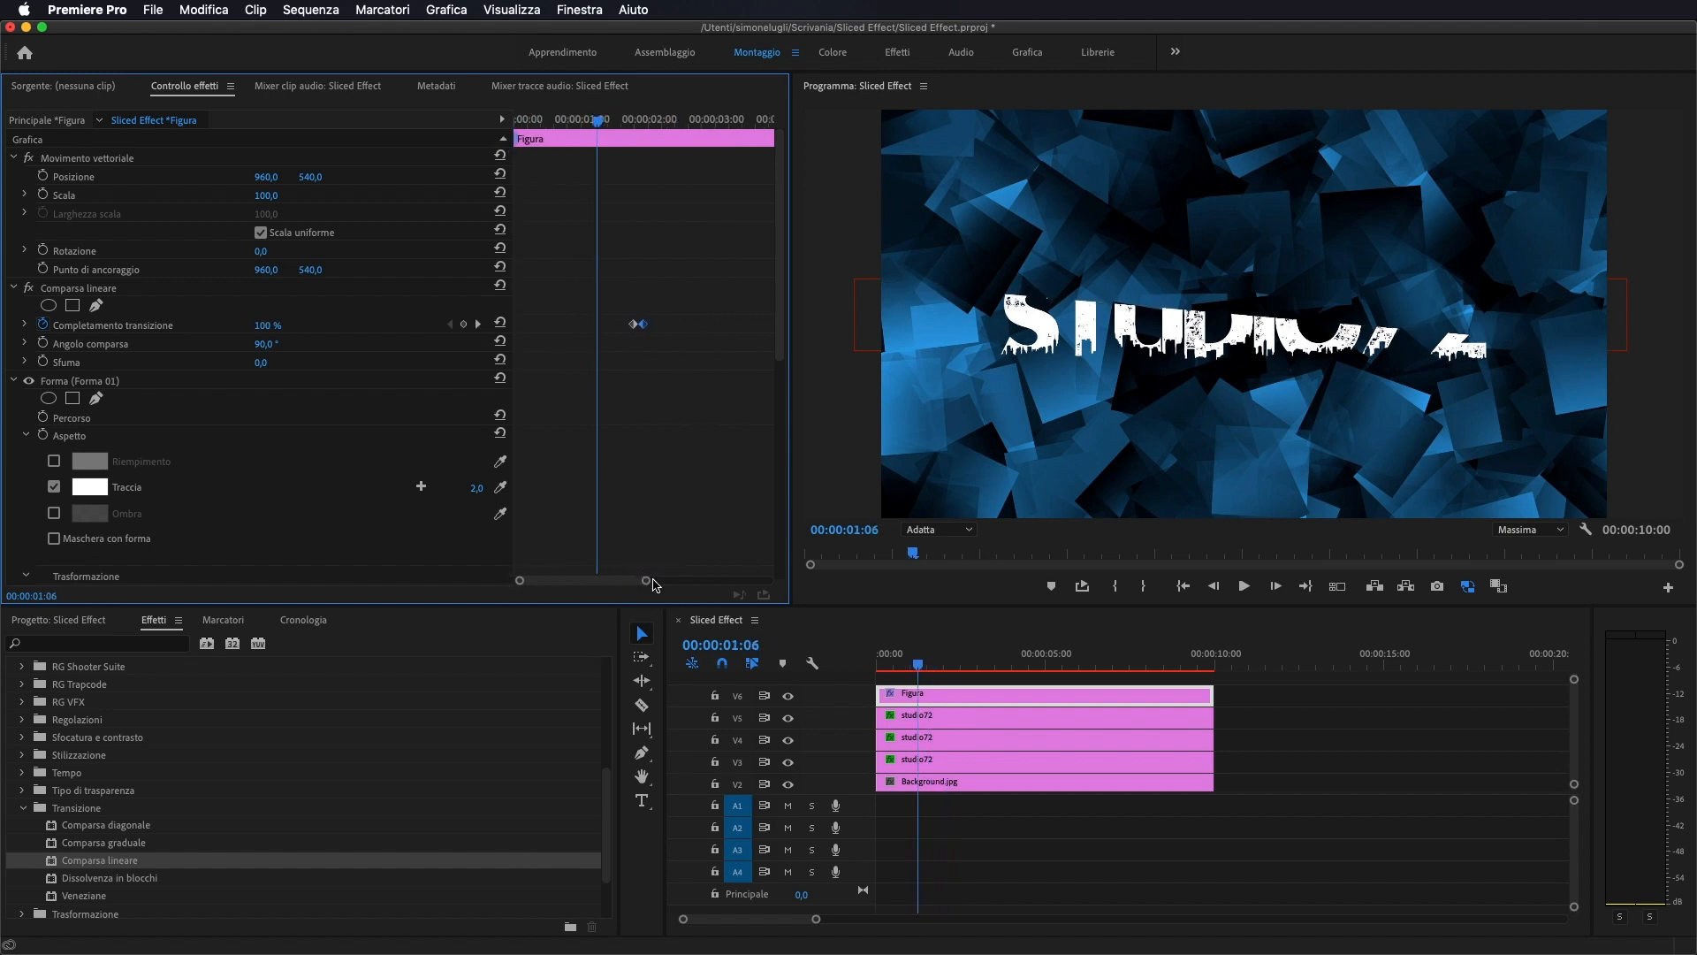
pyautogui.moveTo(599, 131); pyautogui.dragTo(519, 137)
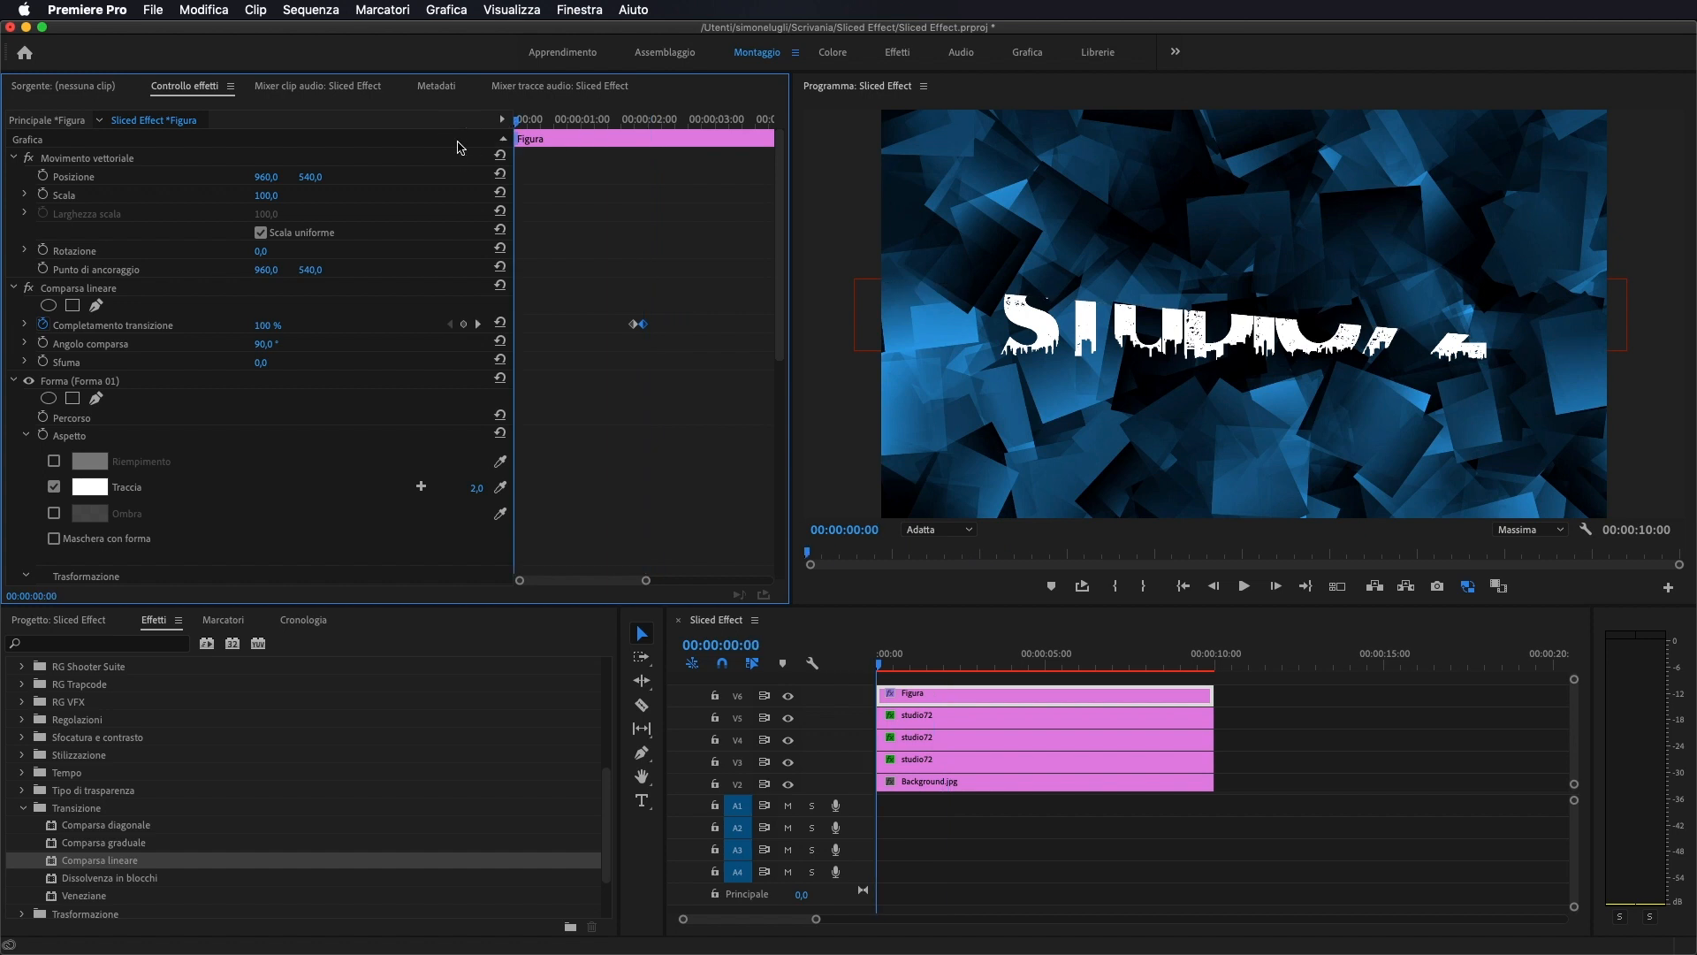
# - Invert the opacity mask of the studio72 title clip on V5
pyautogui.click(931, 717)
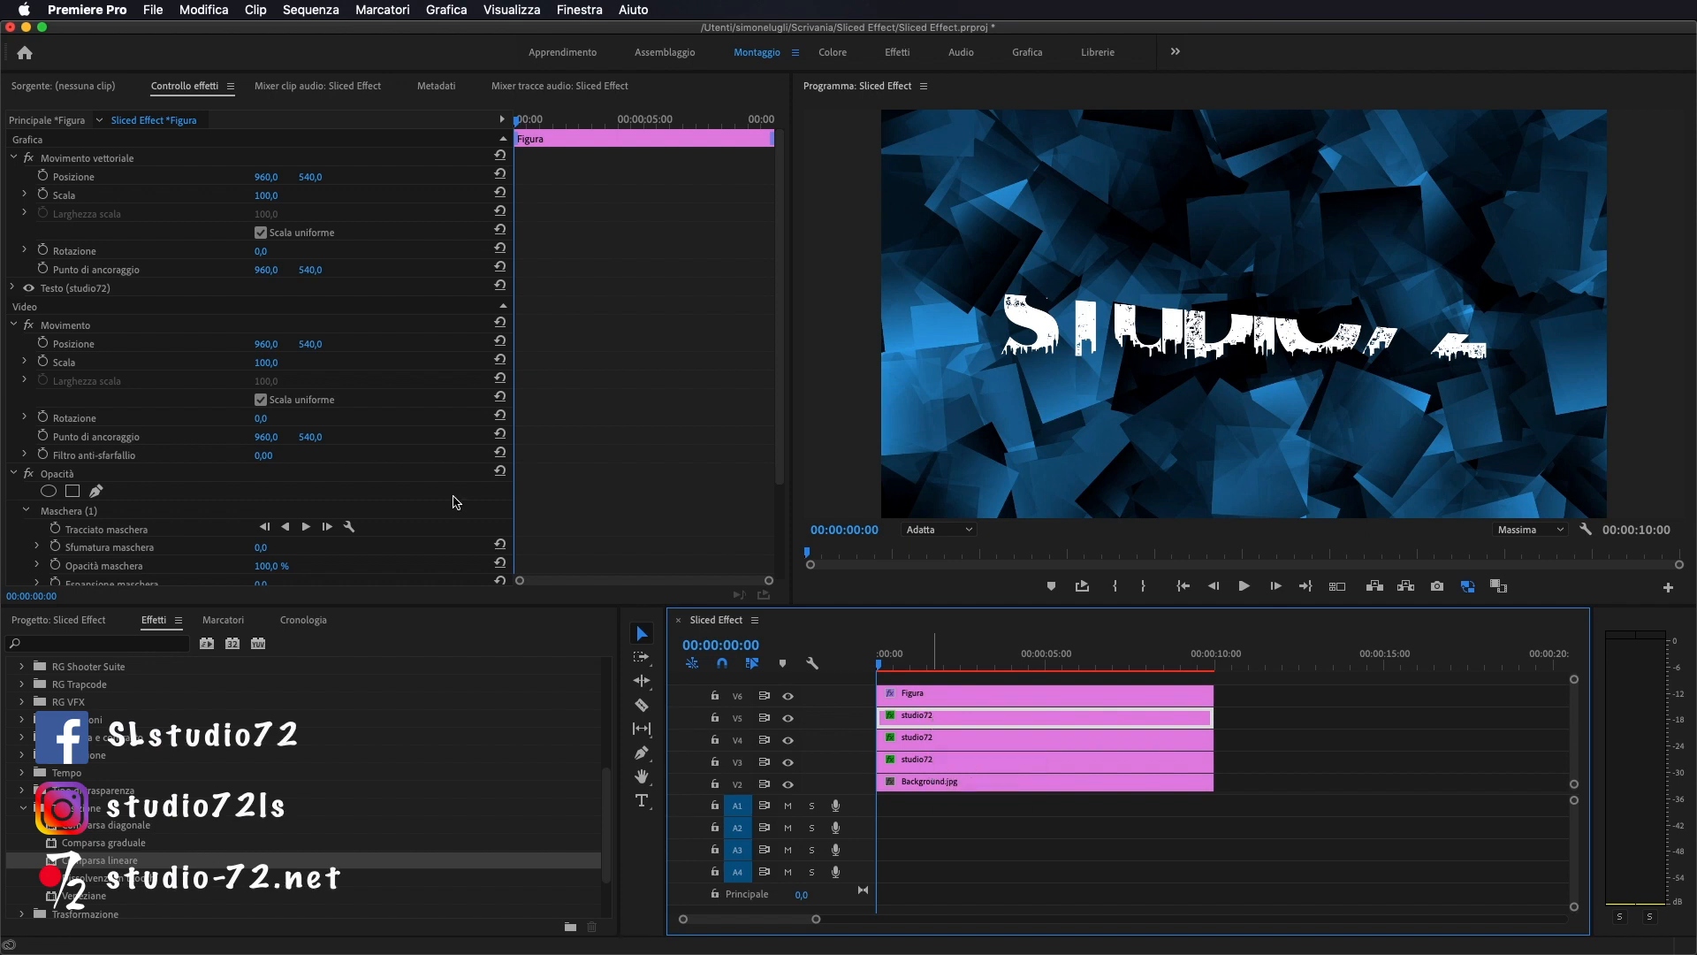
pyautogui.scroll(-3, 419, 367)
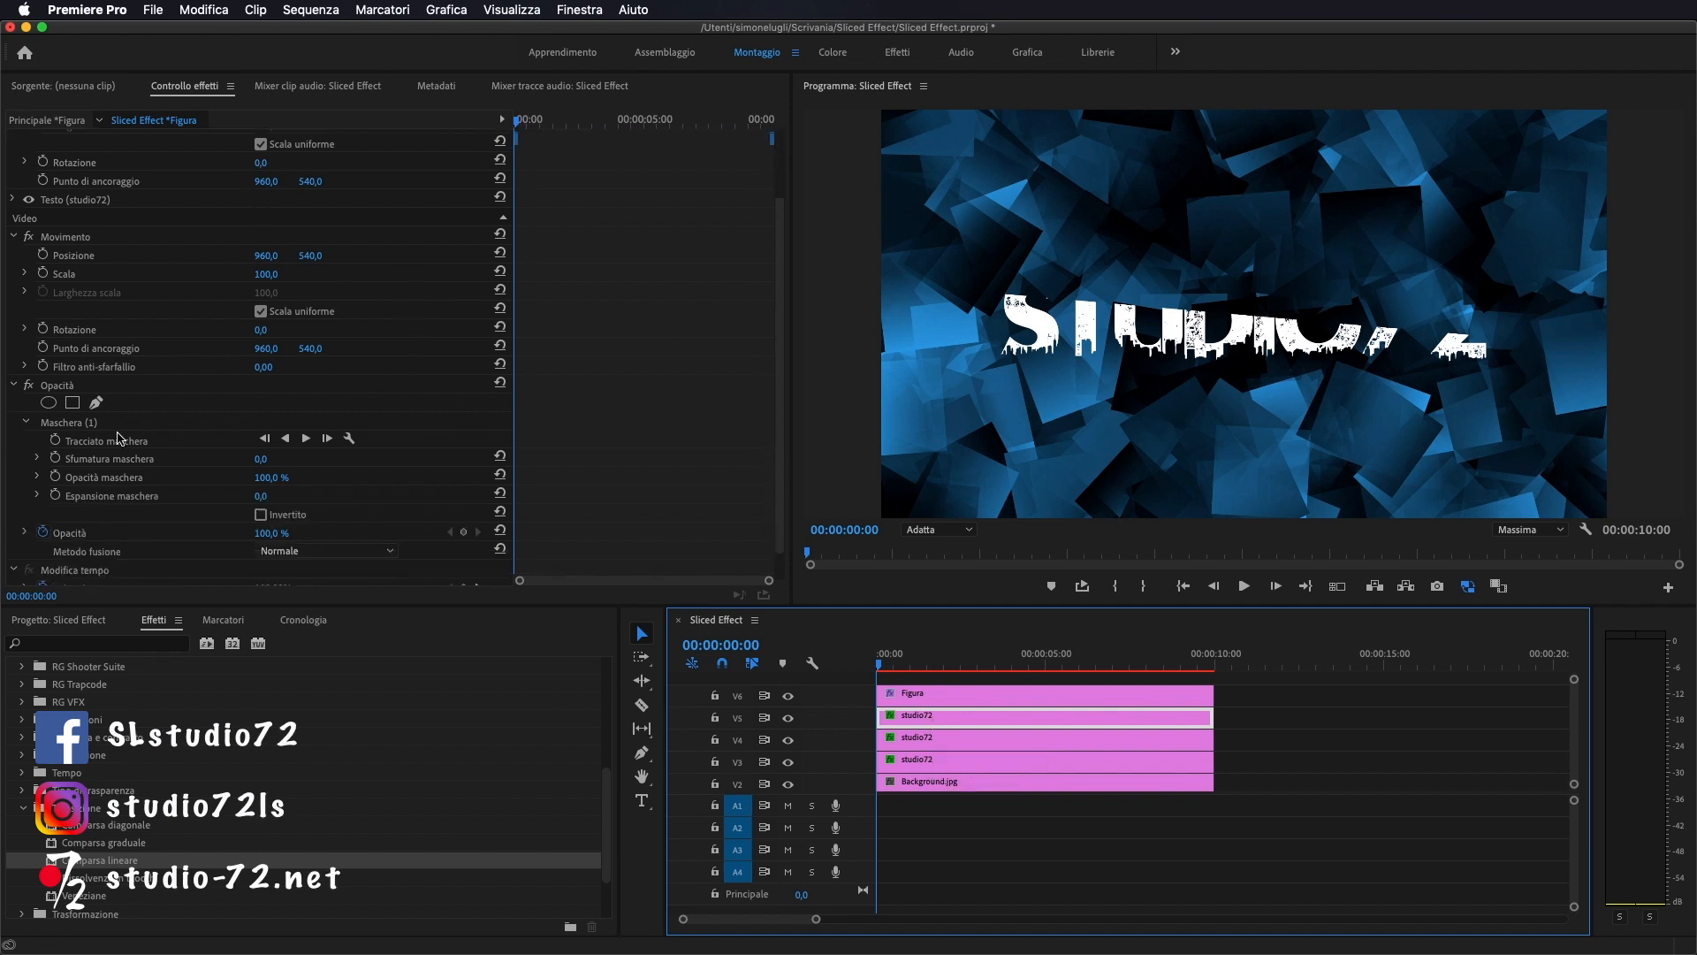
pyautogui.scroll(-1, 130, 393)
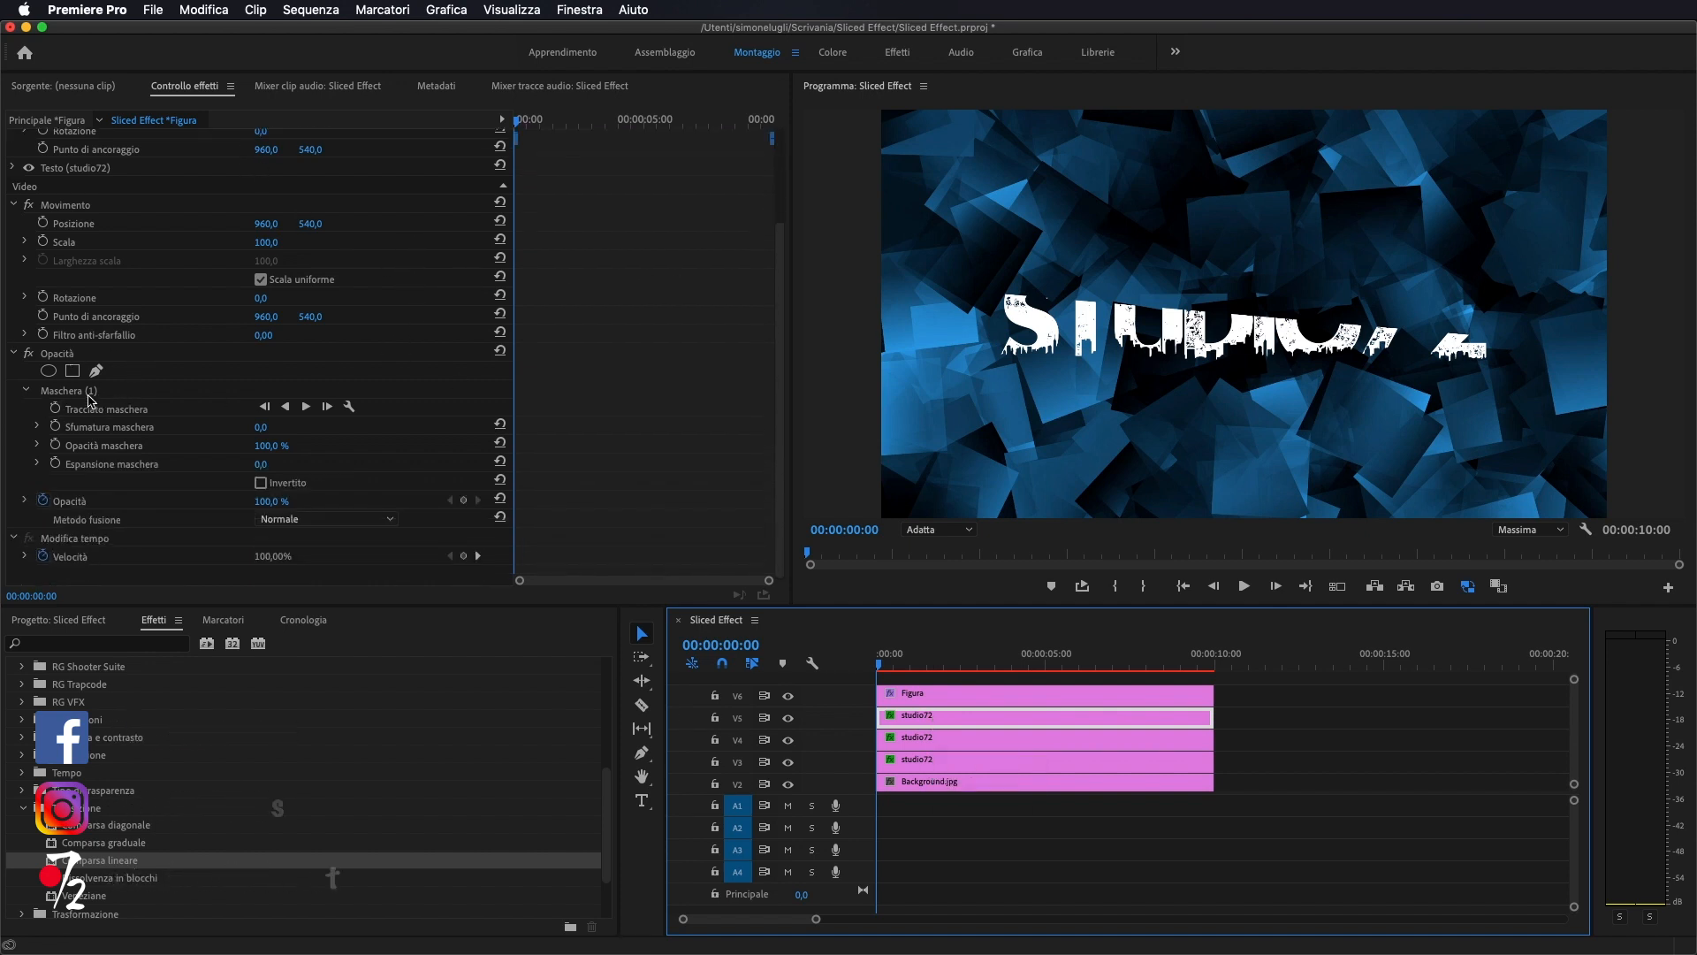
pyautogui.click(260, 483)
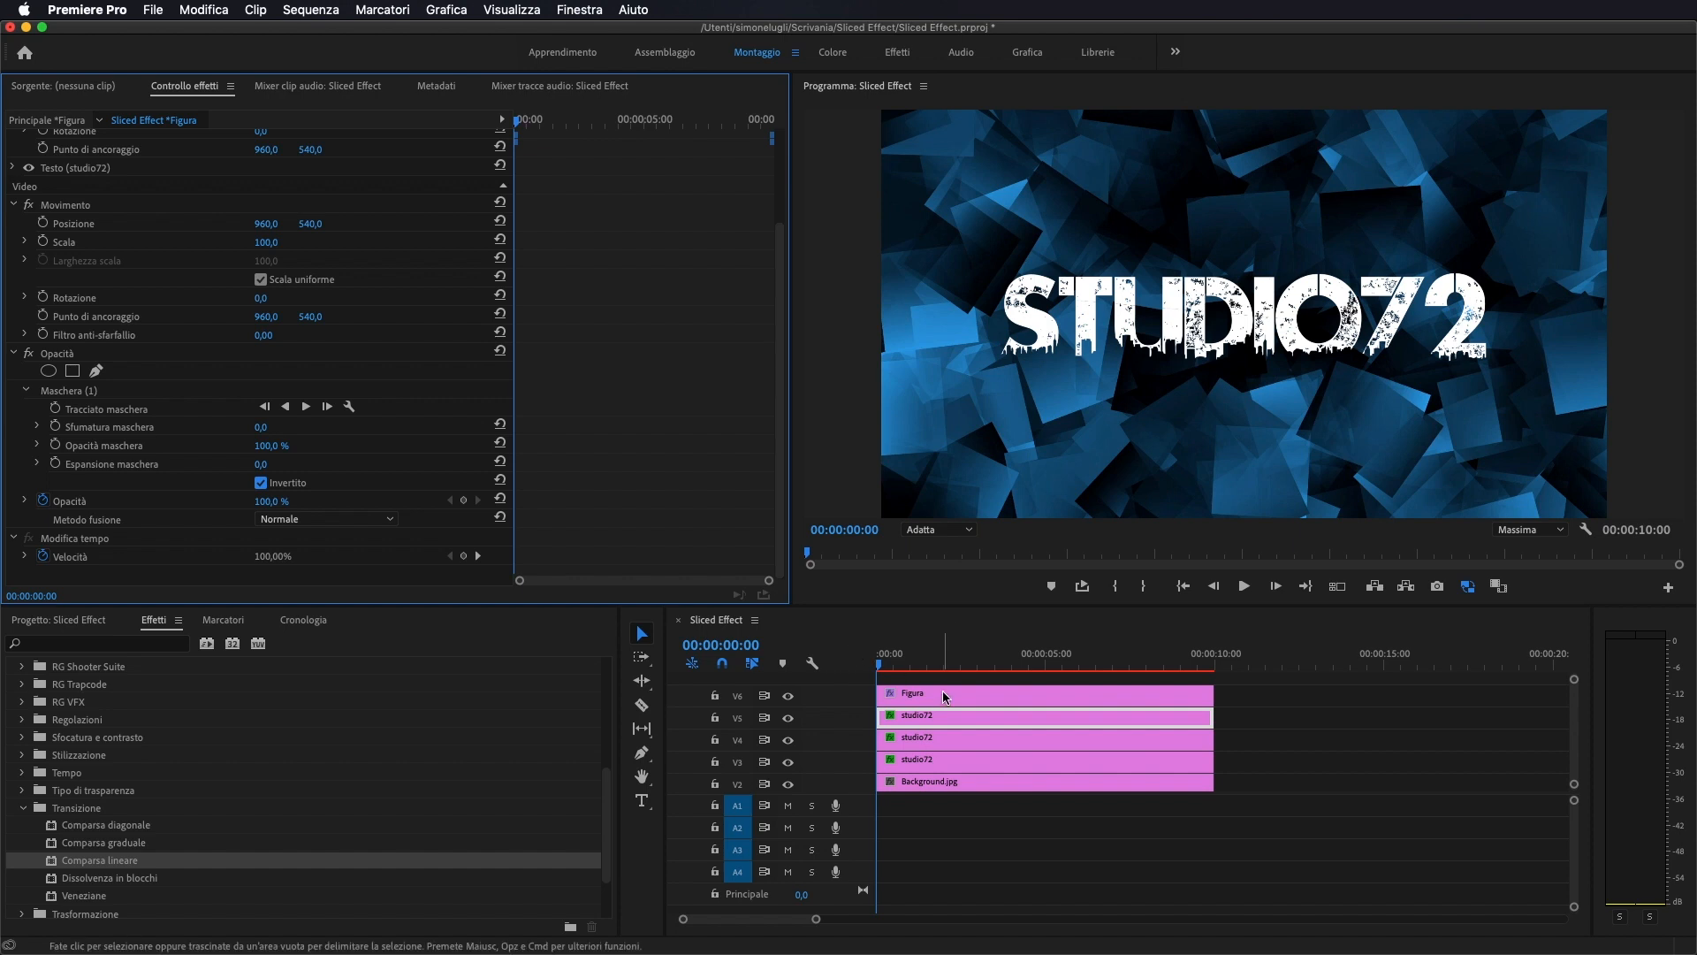
# - Toggle the visibility of tracks V4 and V5 to check which title clip holds the lower slice, and select the V4 clip
pyautogui.click(929, 748)
pyautogui.click(916, 766)
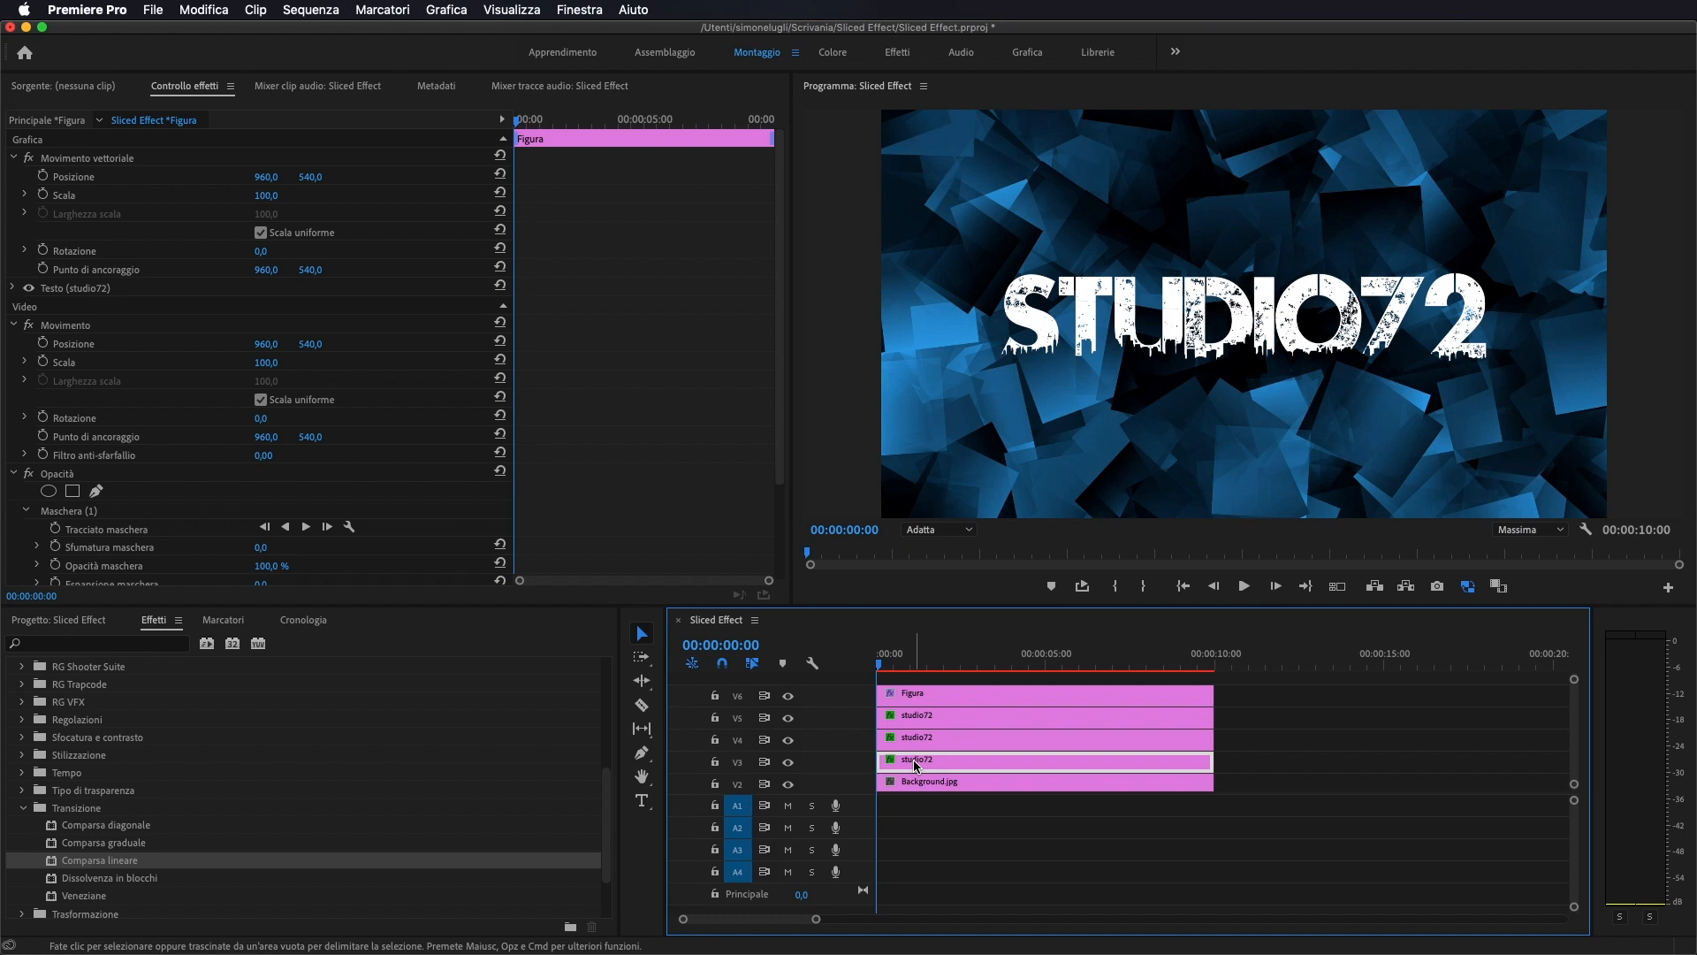
pyautogui.click(788, 740)
pyautogui.click(789, 719)
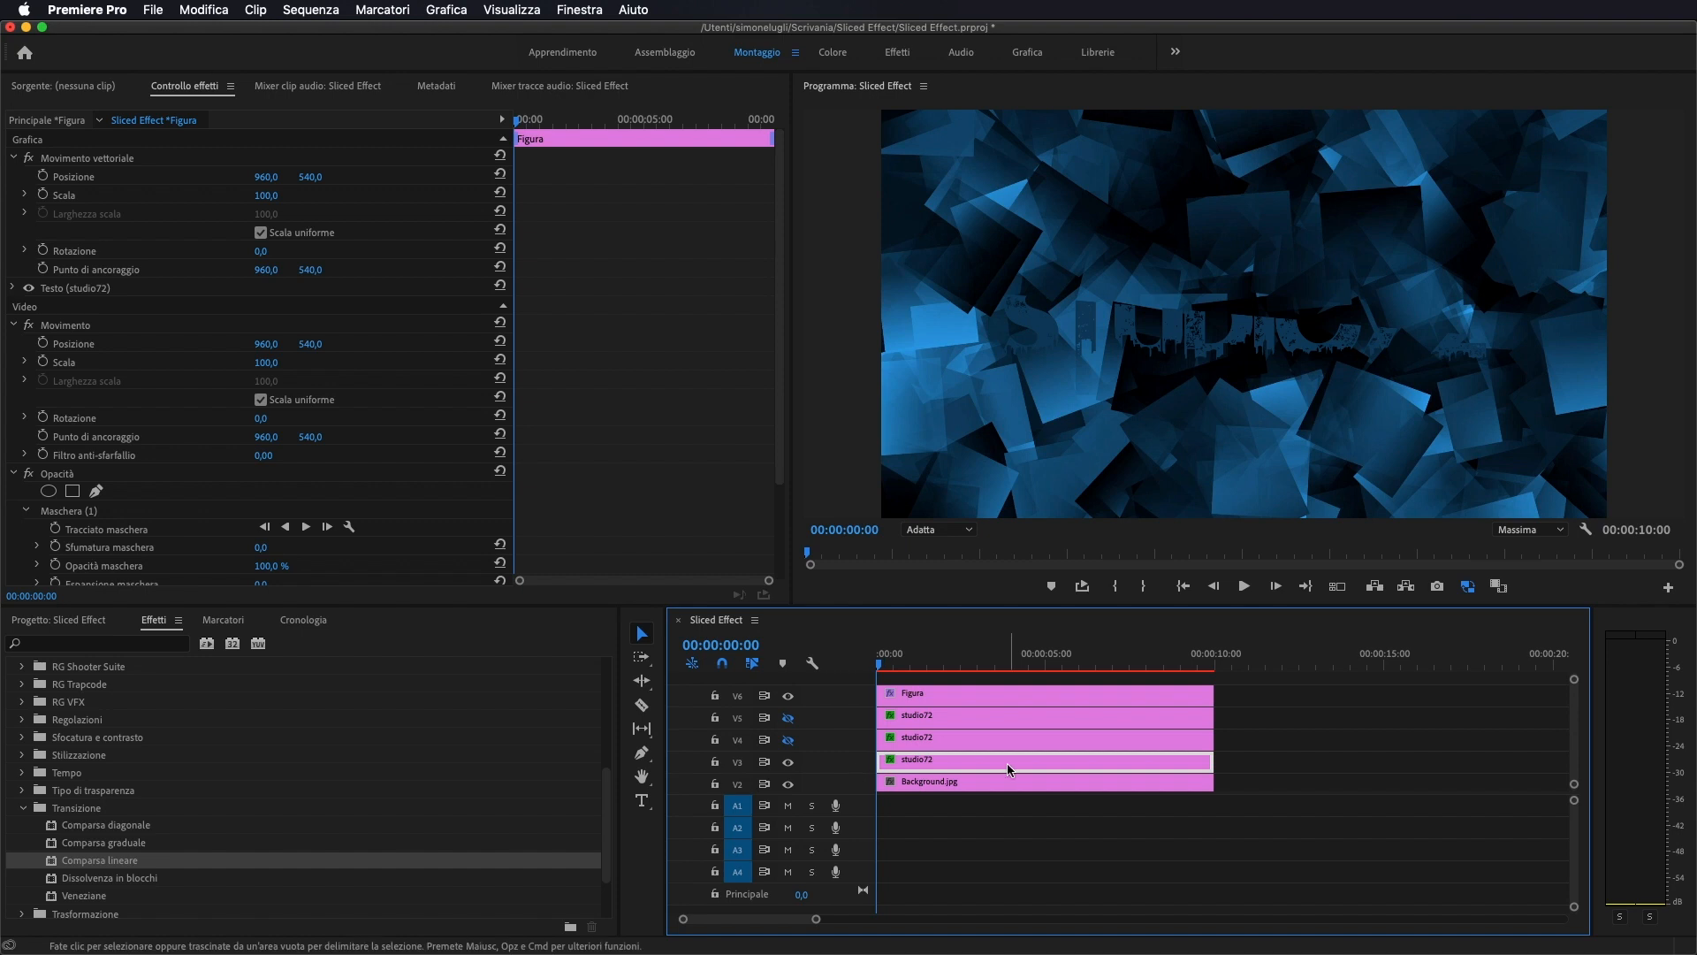
pyautogui.click(789, 740)
pyautogui.click(920, 737)
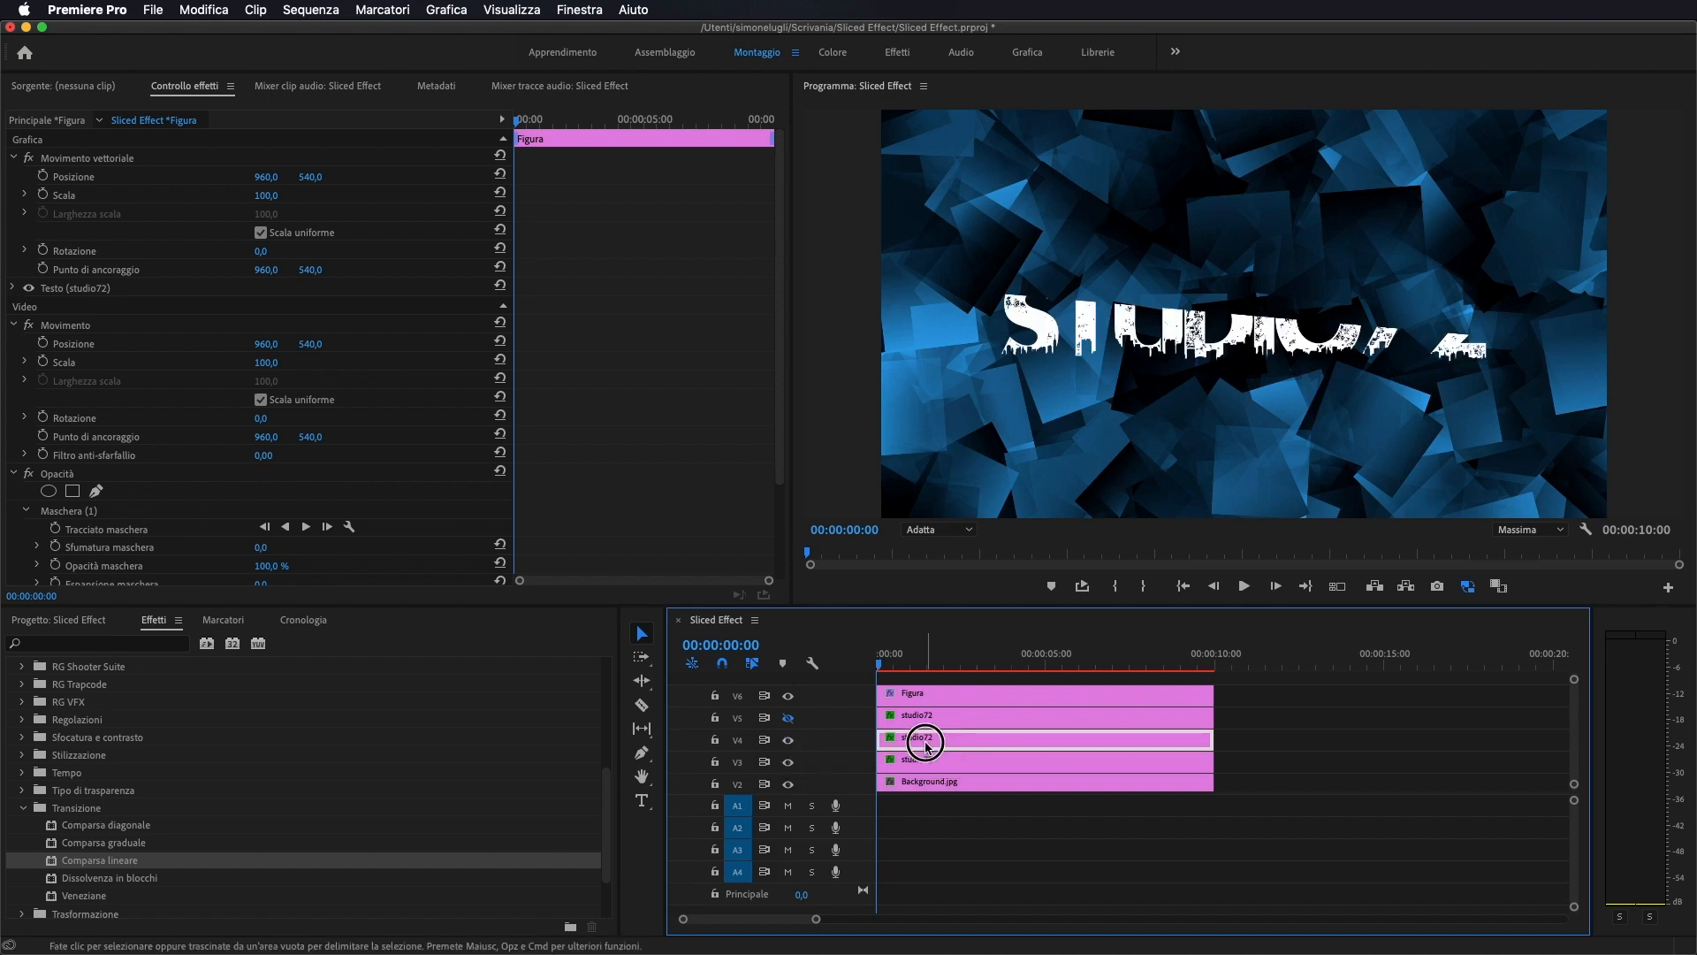
pyautogui.click(788, 719)
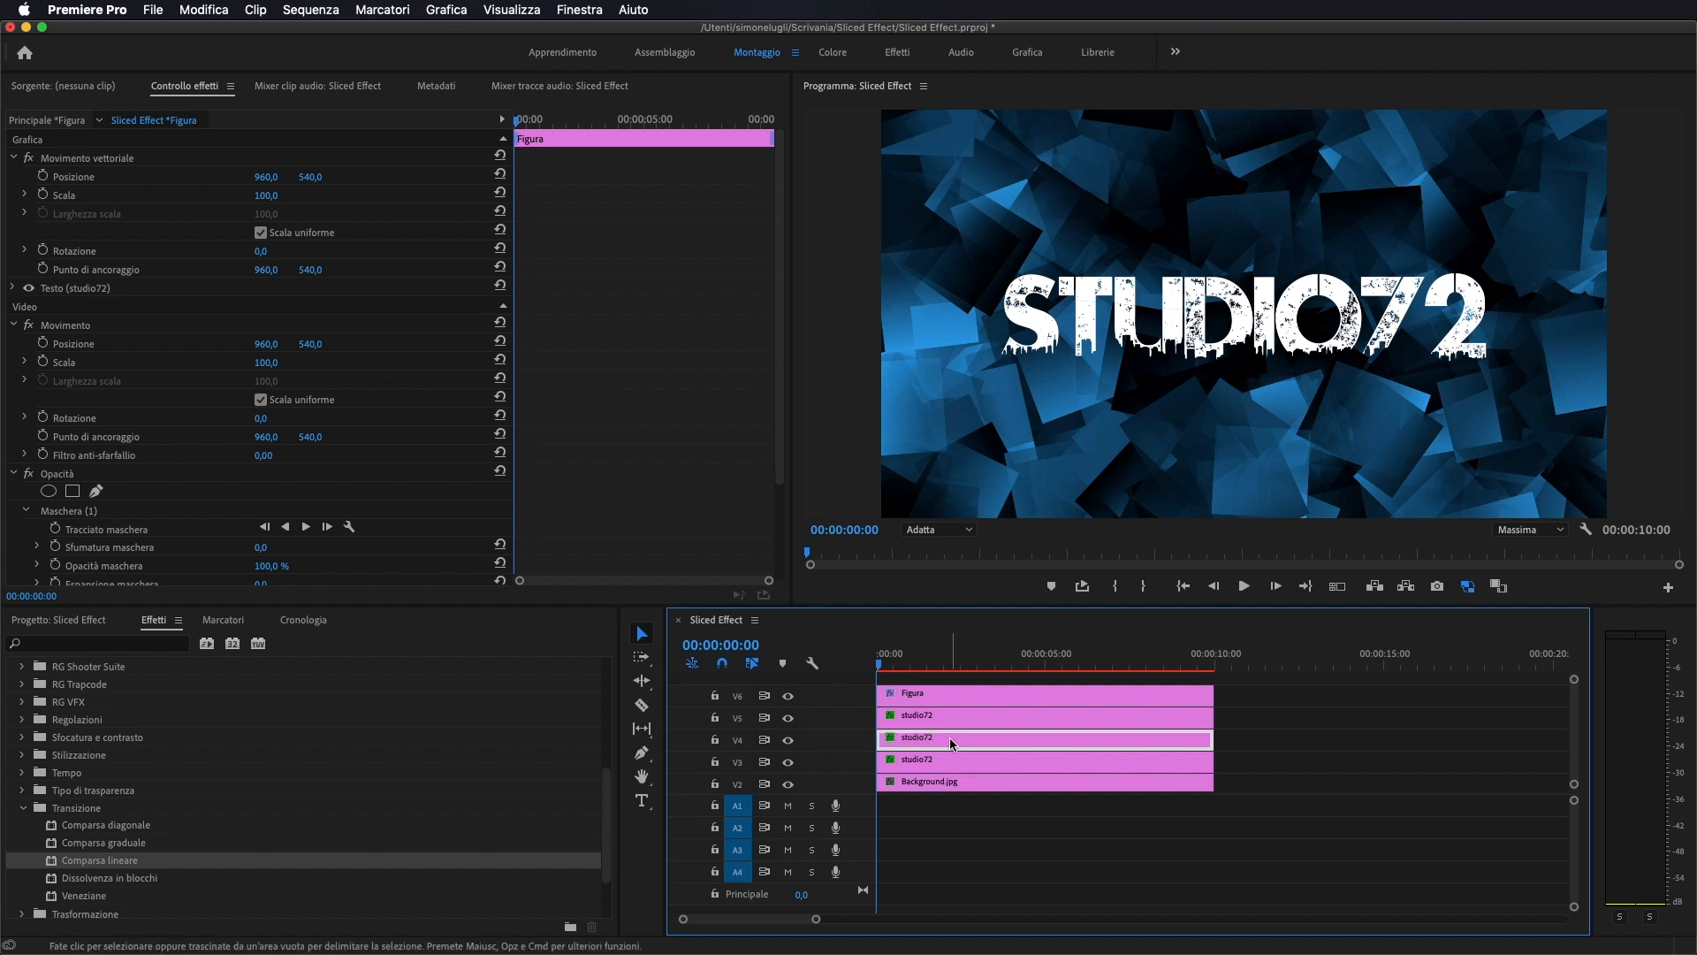
# - Nest the studio72 clip on V4 as Sequenza nidificata 03
pyautogui.rightClick(1061, 745)
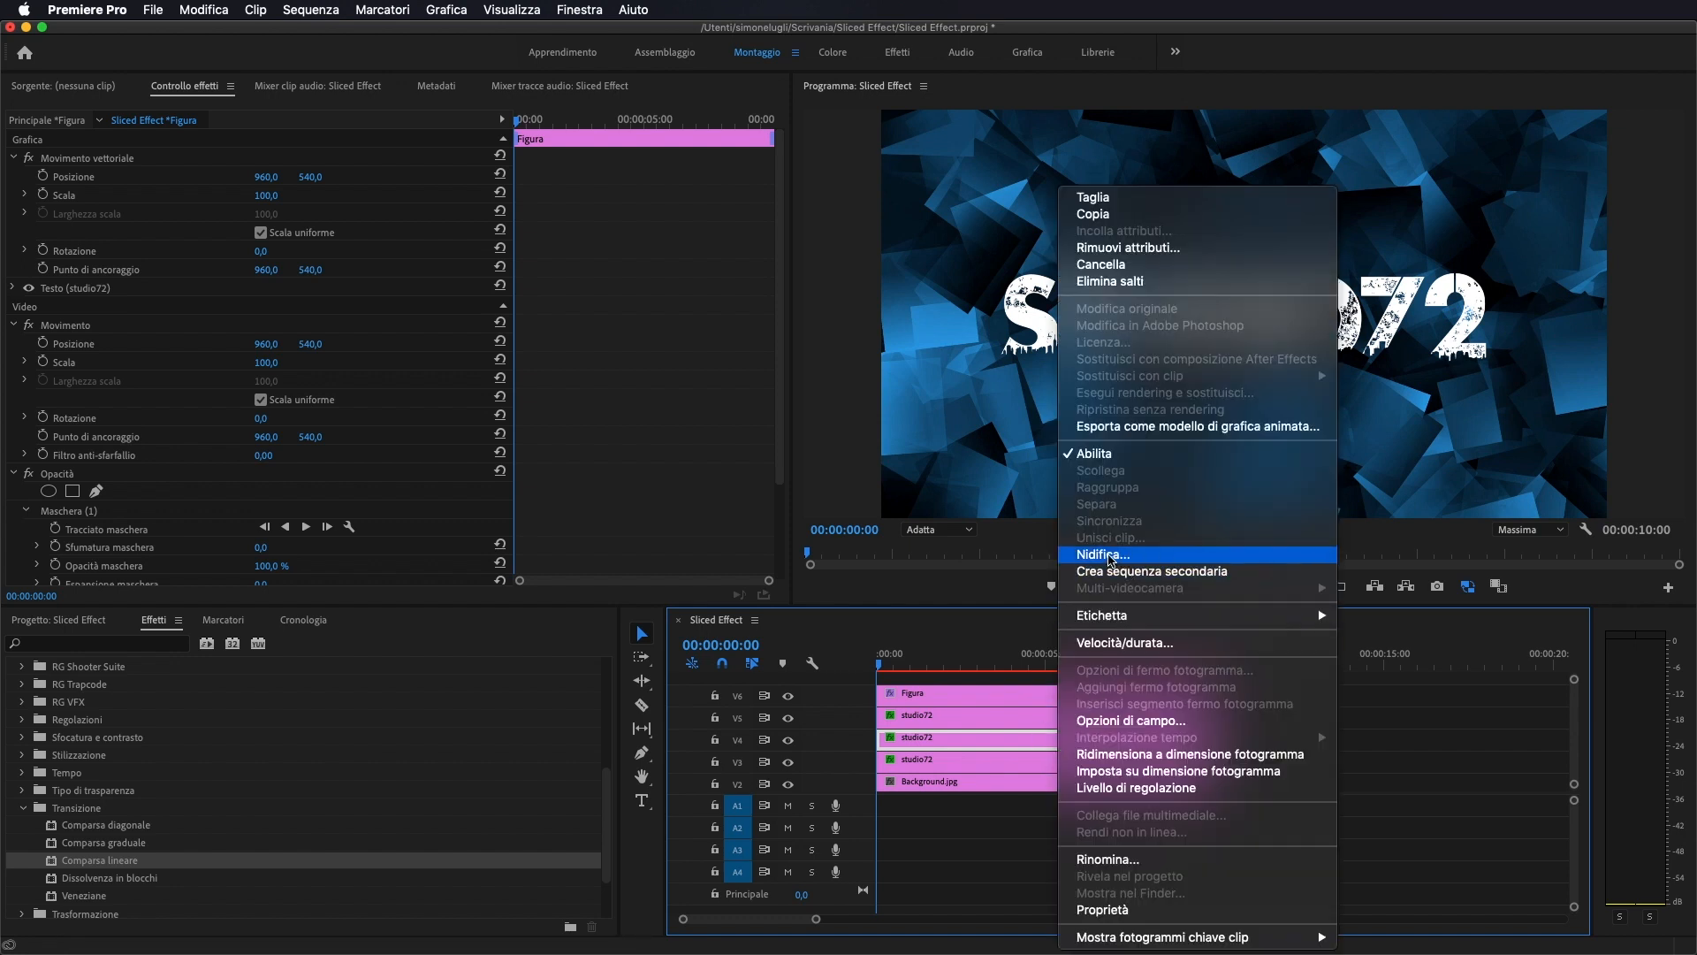
pyautogui.click(1143, 555)
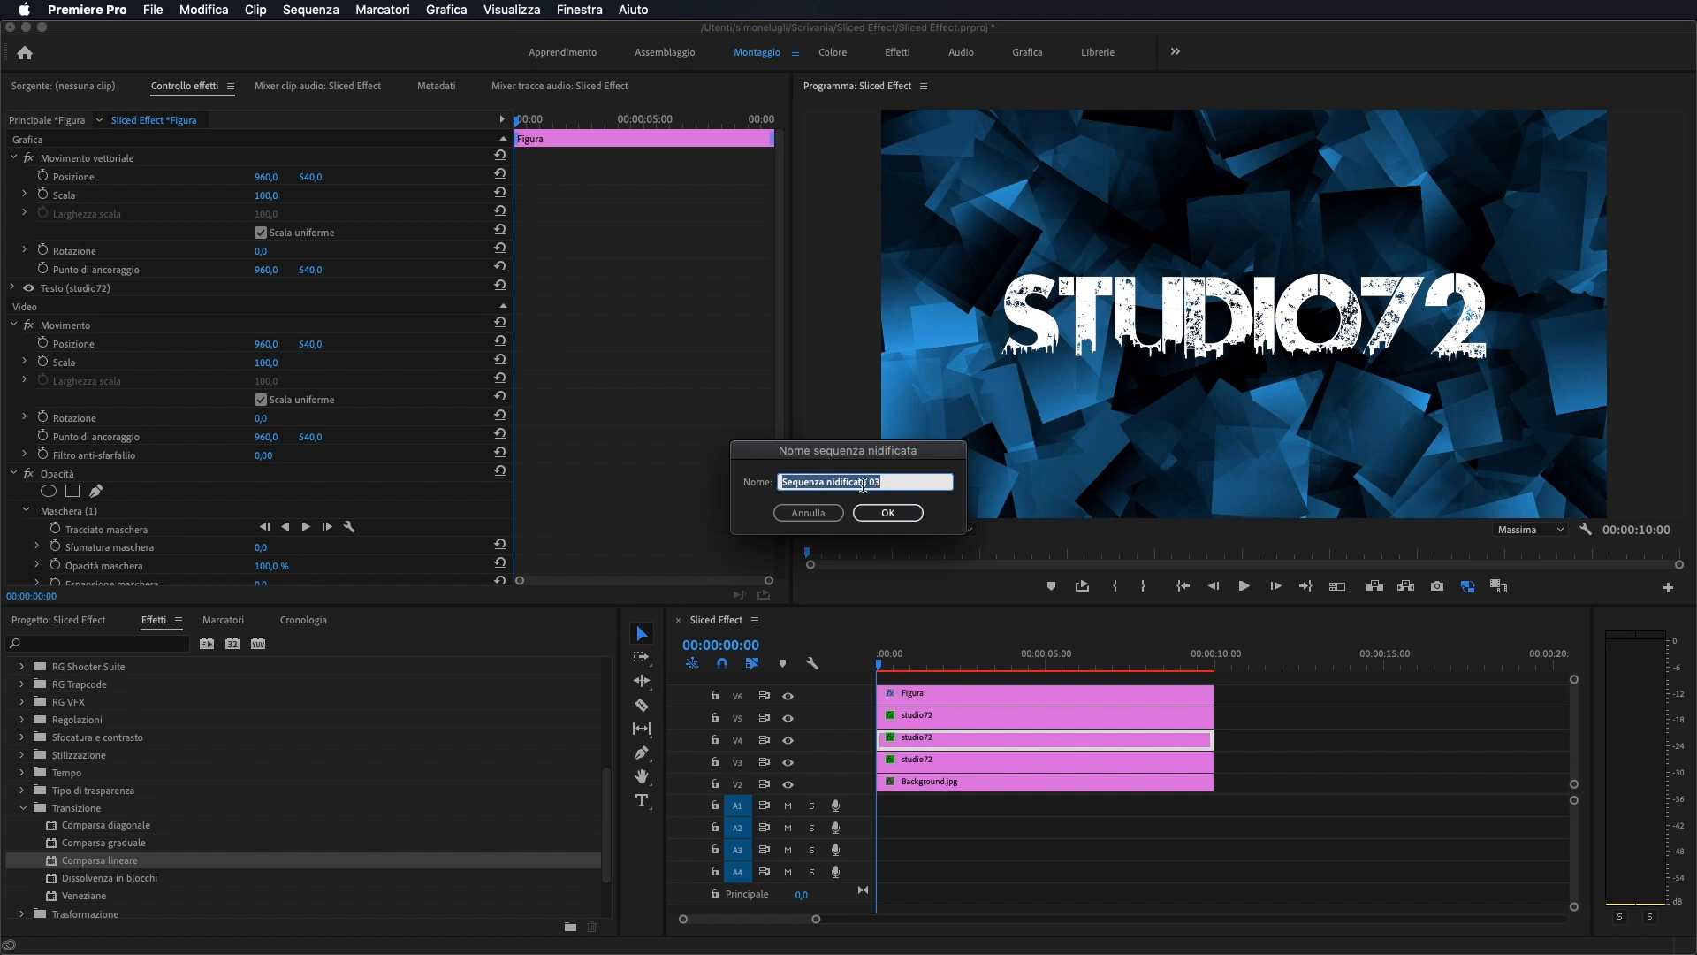
pyautogui.click(877, 512)
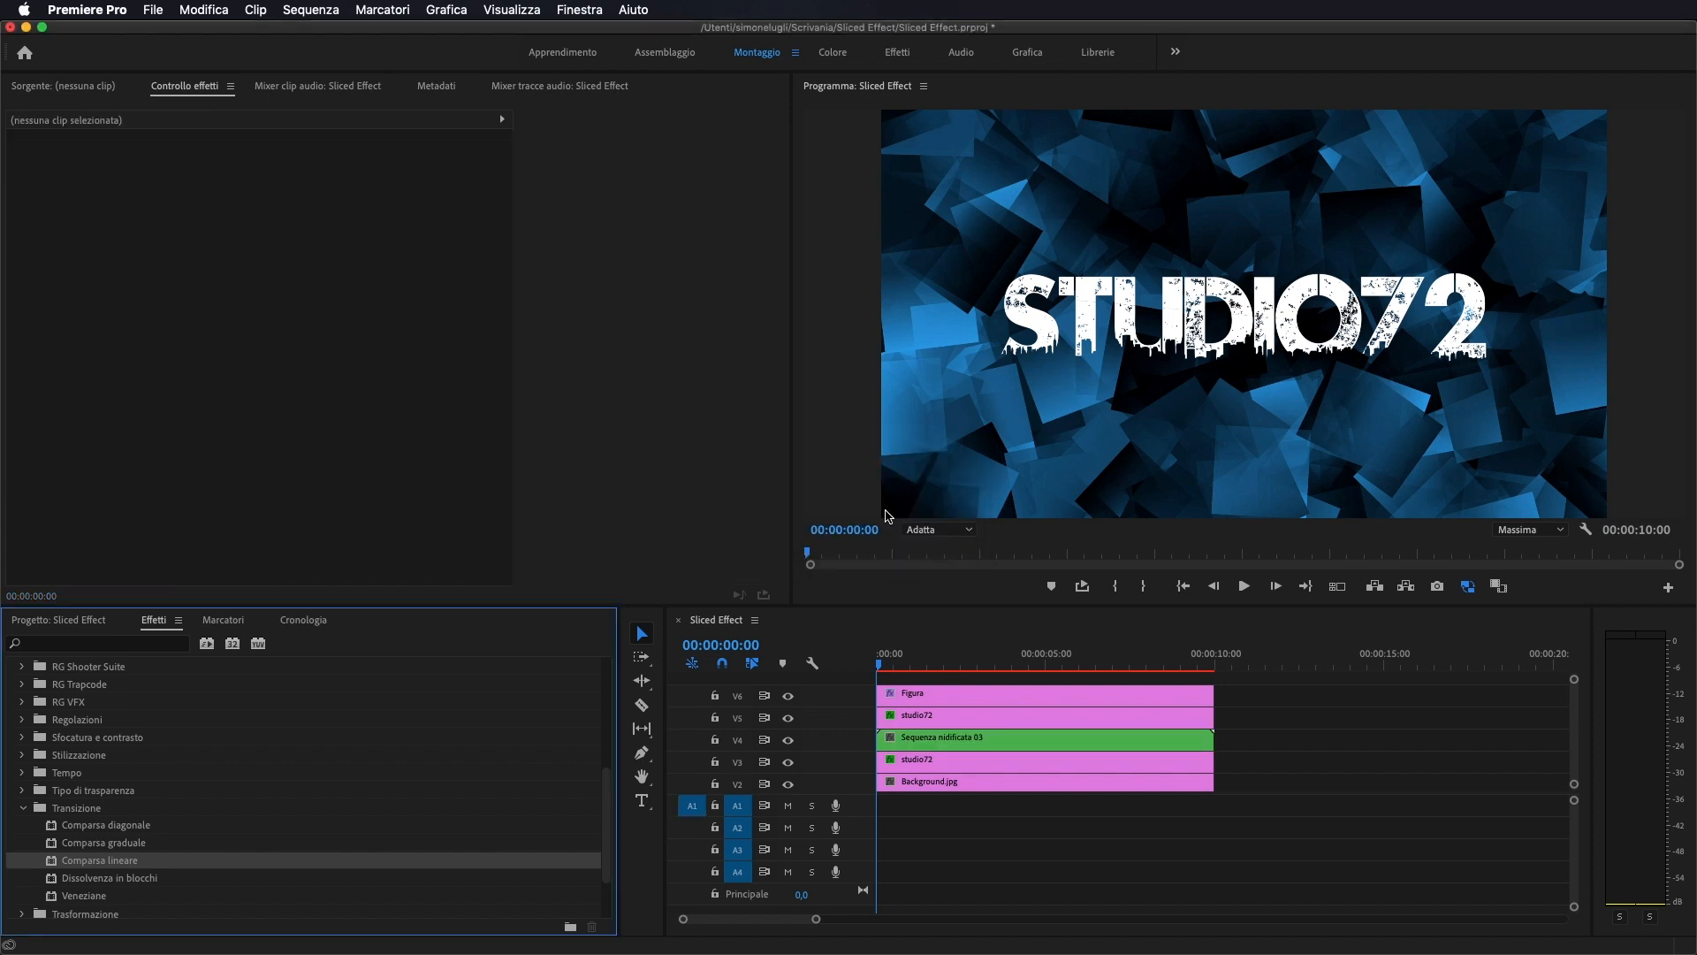
# - Place the playhead at 00:00:02:00 and apply the Transform (Trasformazione) effect from the Distorsione group to the nested sequence on V4
pyautogui.click(953, 748)
pyautogui.moveTo(882, 669); pyautogui.dragTo(947, 677)
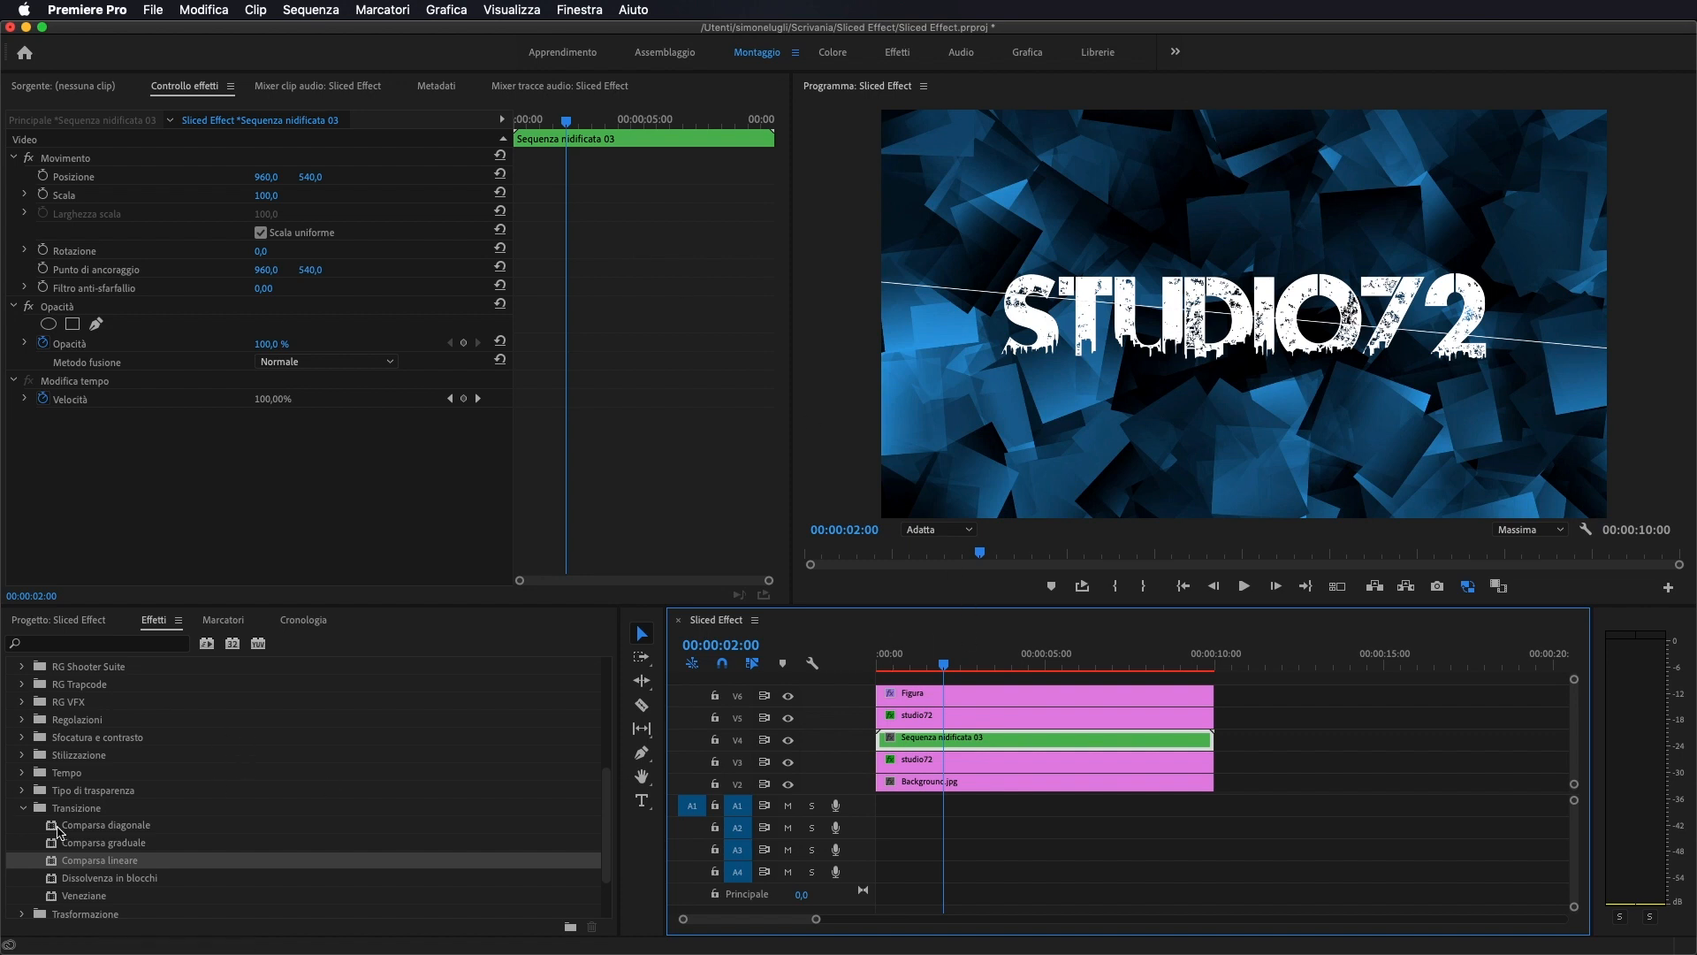
pyautogui.click(23, 808)
pyautogui.scroll(5, 140, 767)
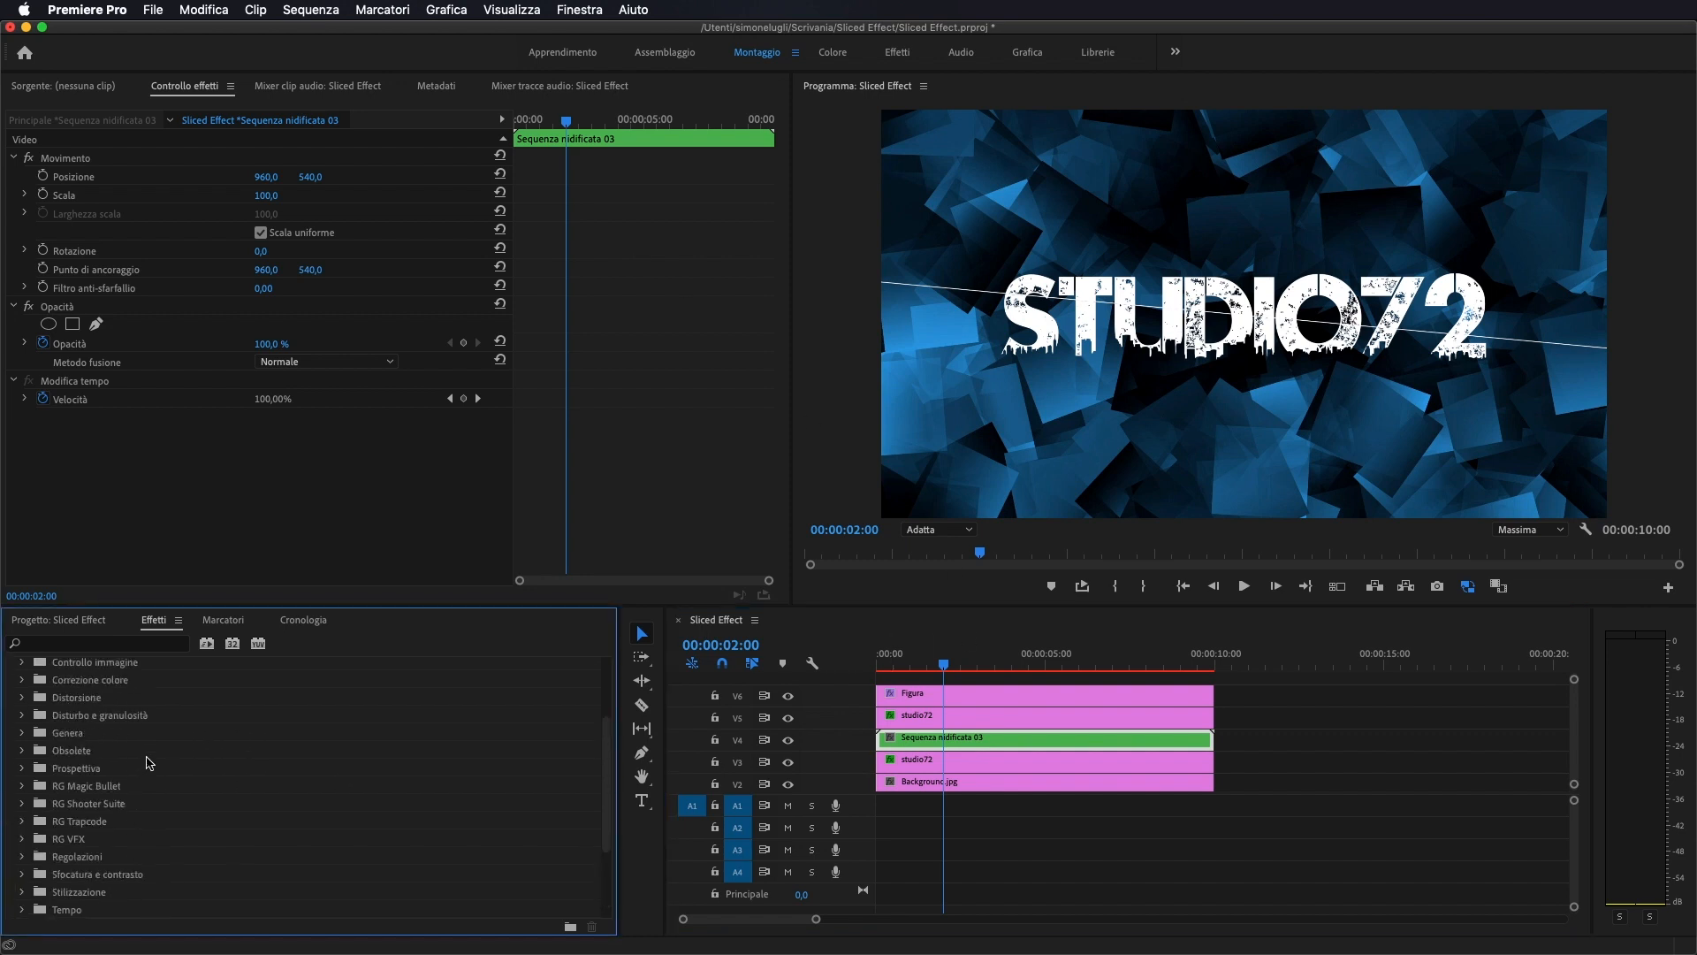
pyautogui.scroll(-1, 70, 811)
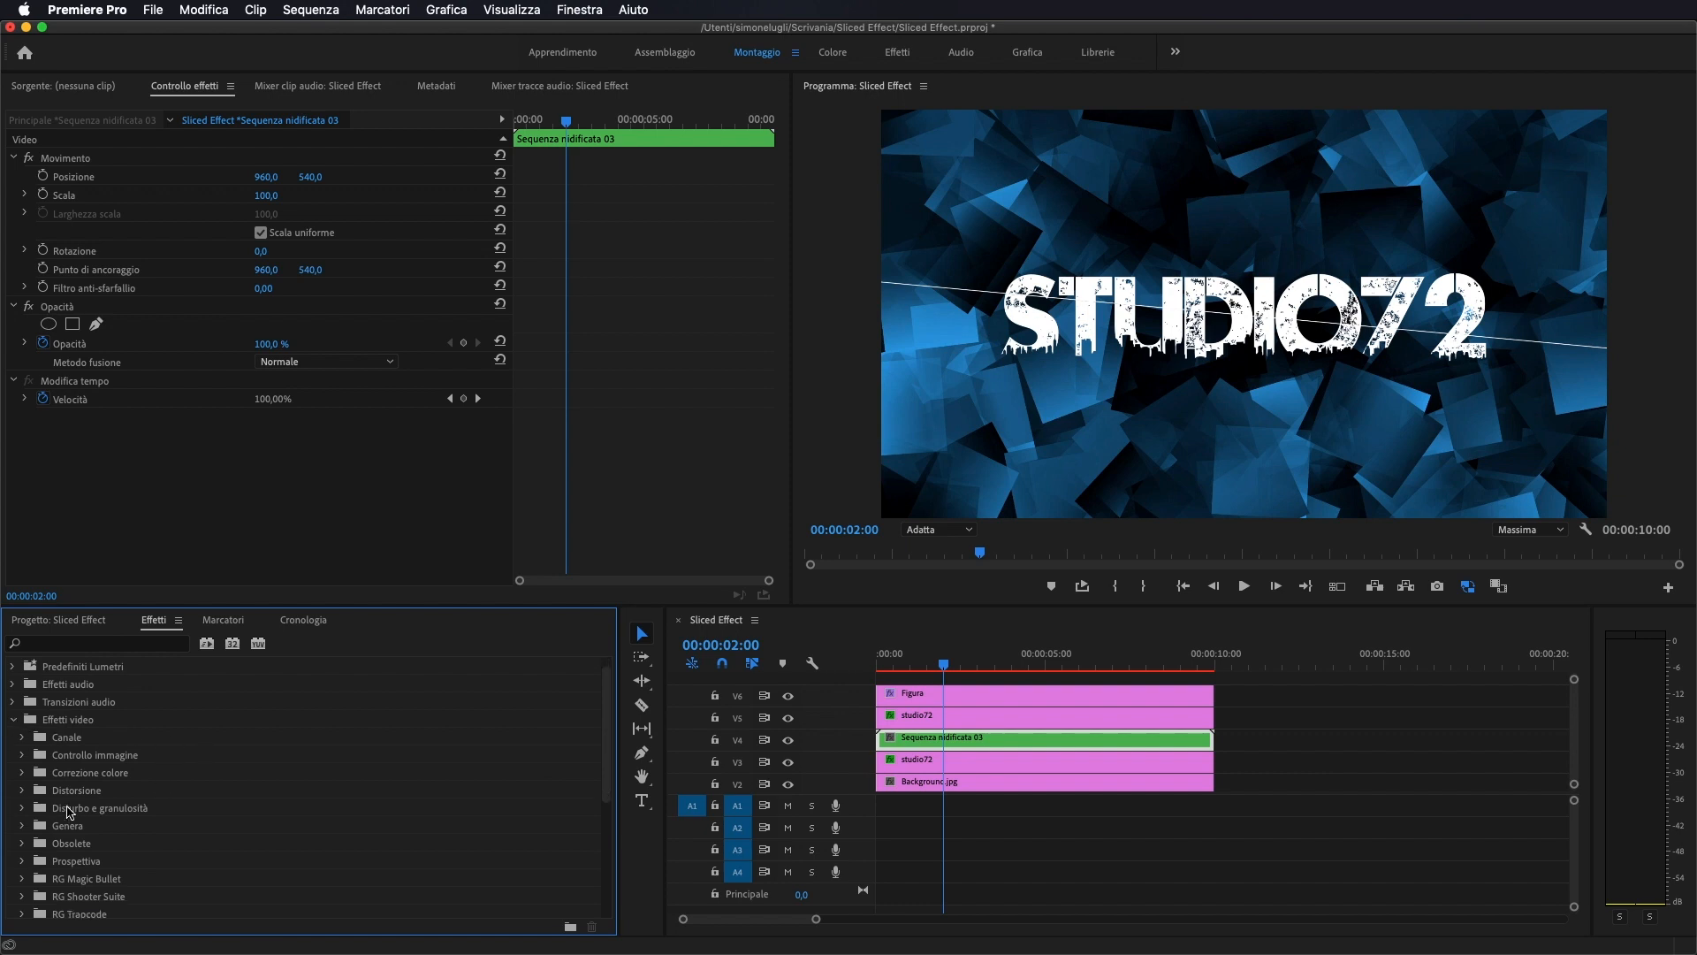
pyautogui.click(23, 792)
pyautogui.scroll(-5, 243, 764)
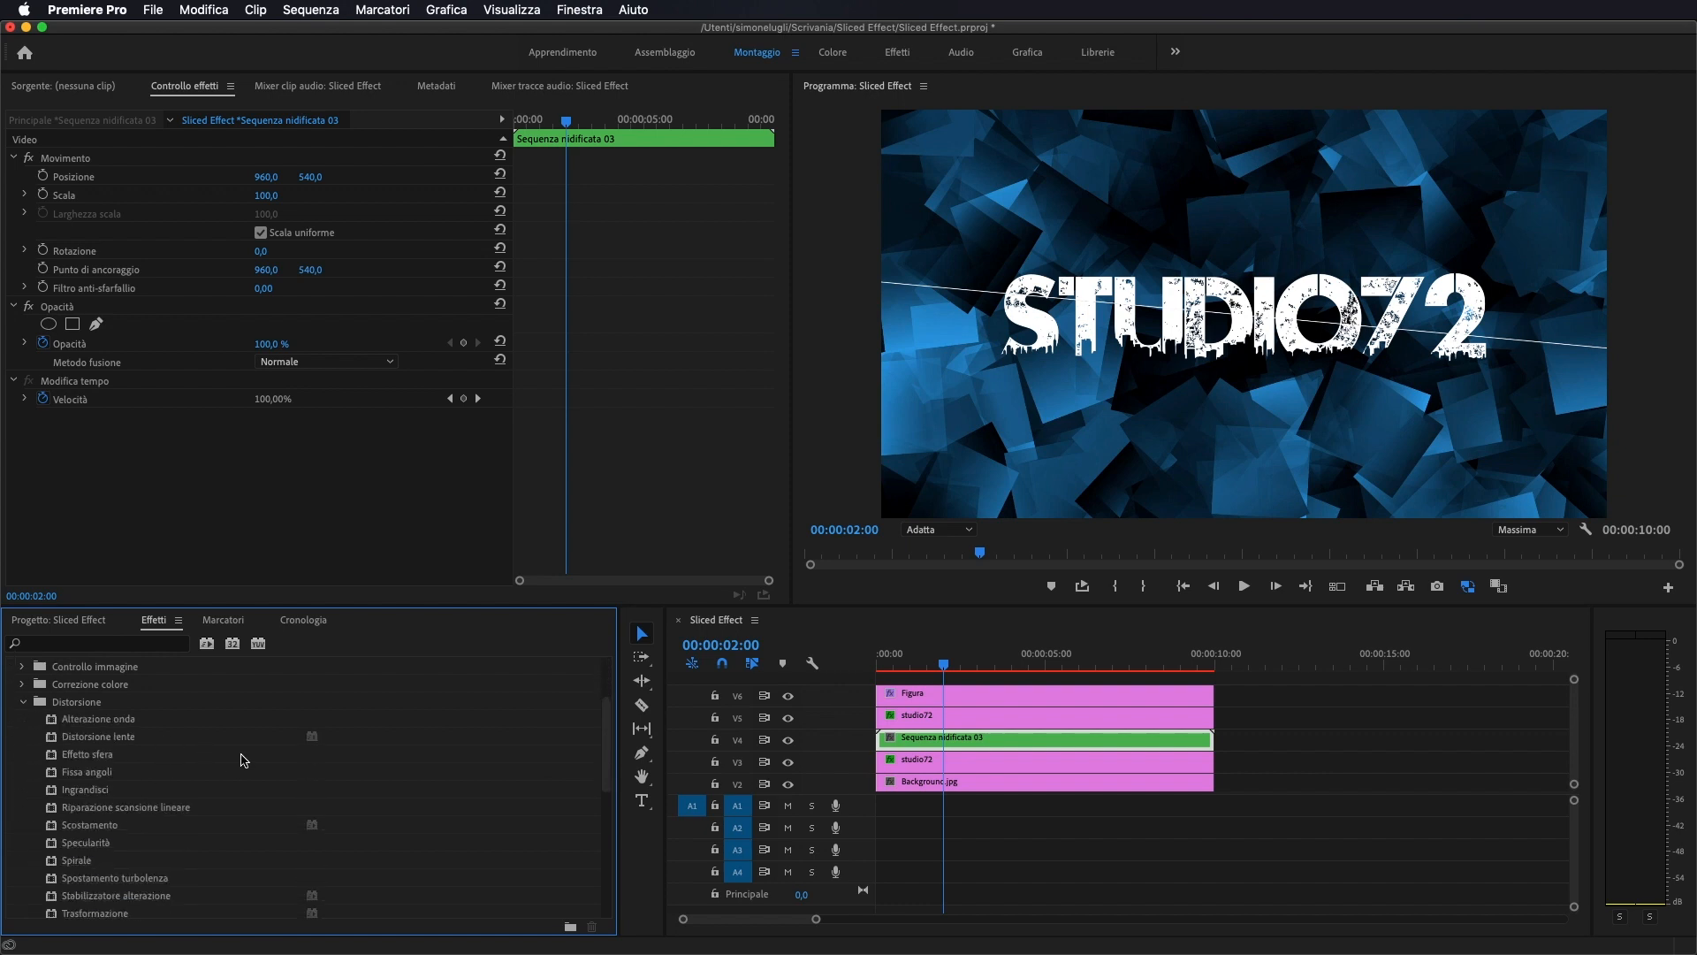
pyautogui.moveTo(106, 808); pyautogui.dragTo(1008, 741)
# - Enable keyframing for the Transform effect's Position and Rotation at 00:00:02:00
pyautogui.scroll(-2, 567, 223)
pyautogui.scroll(-1, 567, 223)
pyautogui.scroll(-3, 569, 222)
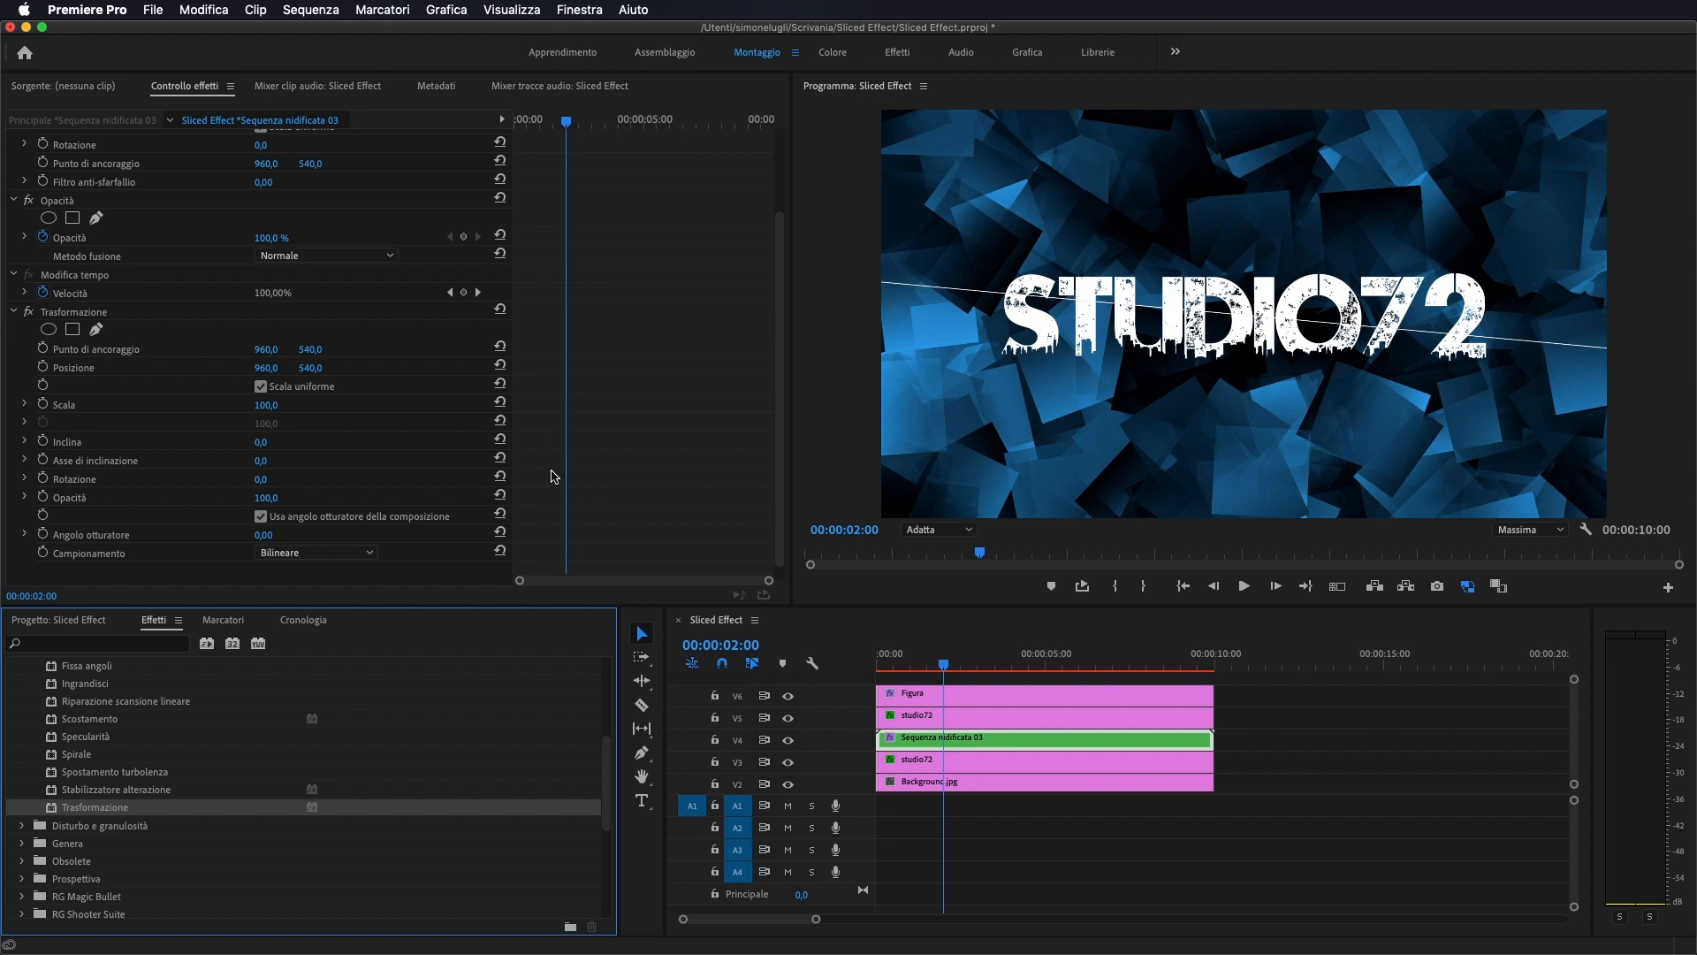
pyautogui.click(42, 368)
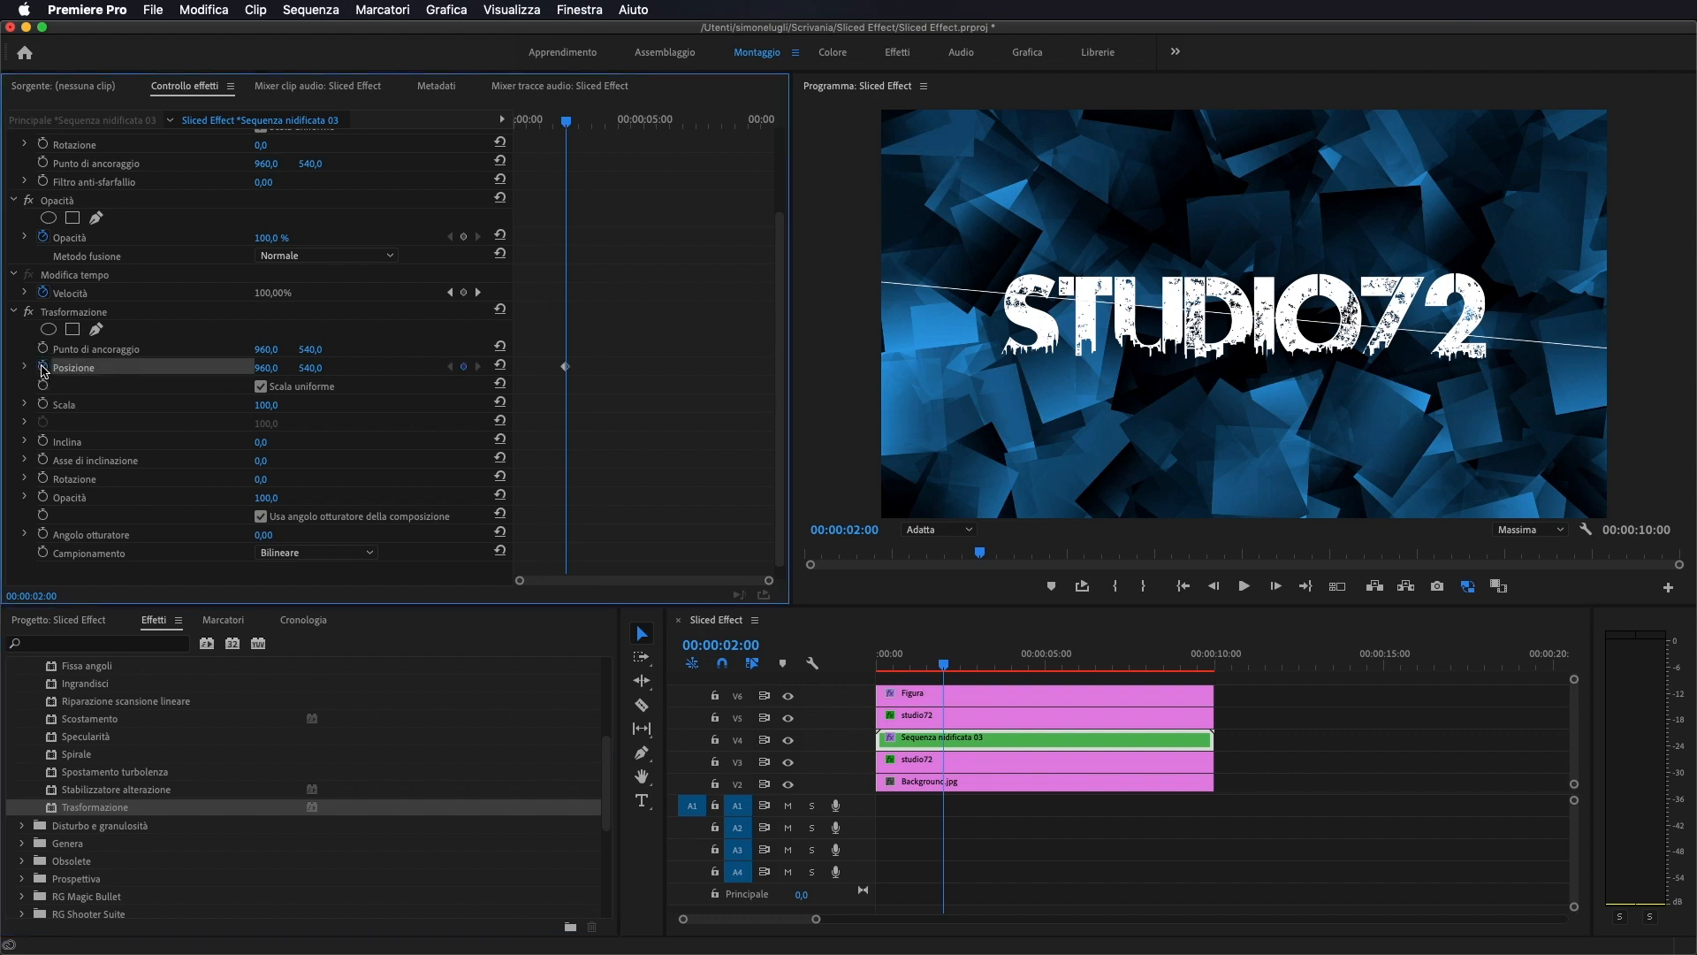
pyautogui.click(43, 478)
# - At 00:00:03:10, set the Transform effect's rotation to -27° and its vertical position to 1307
pyautogui.moveTo(566, 121); pyautogui.dragTo(604, 121)
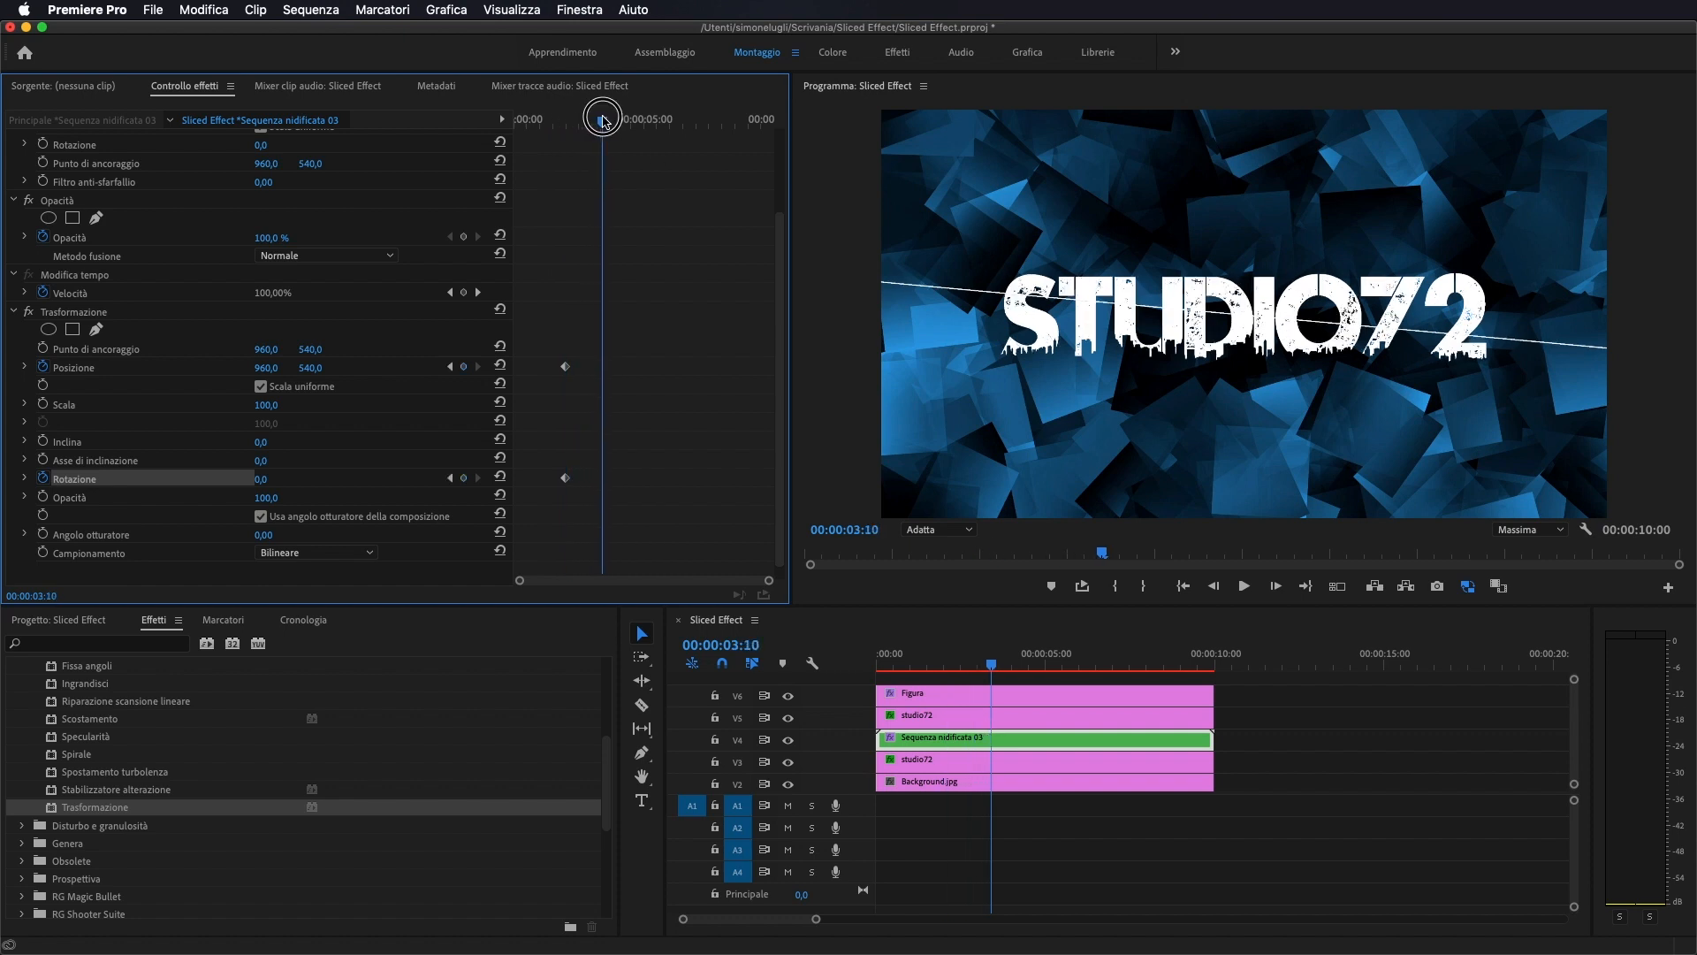
pyautogui.moveTo(261, 479)
pyautogui.mouseDown()
pyautogui.moveTo(229, 479)
pyautogui.moveTo(272, 481)
pyautogui.mouseUp()
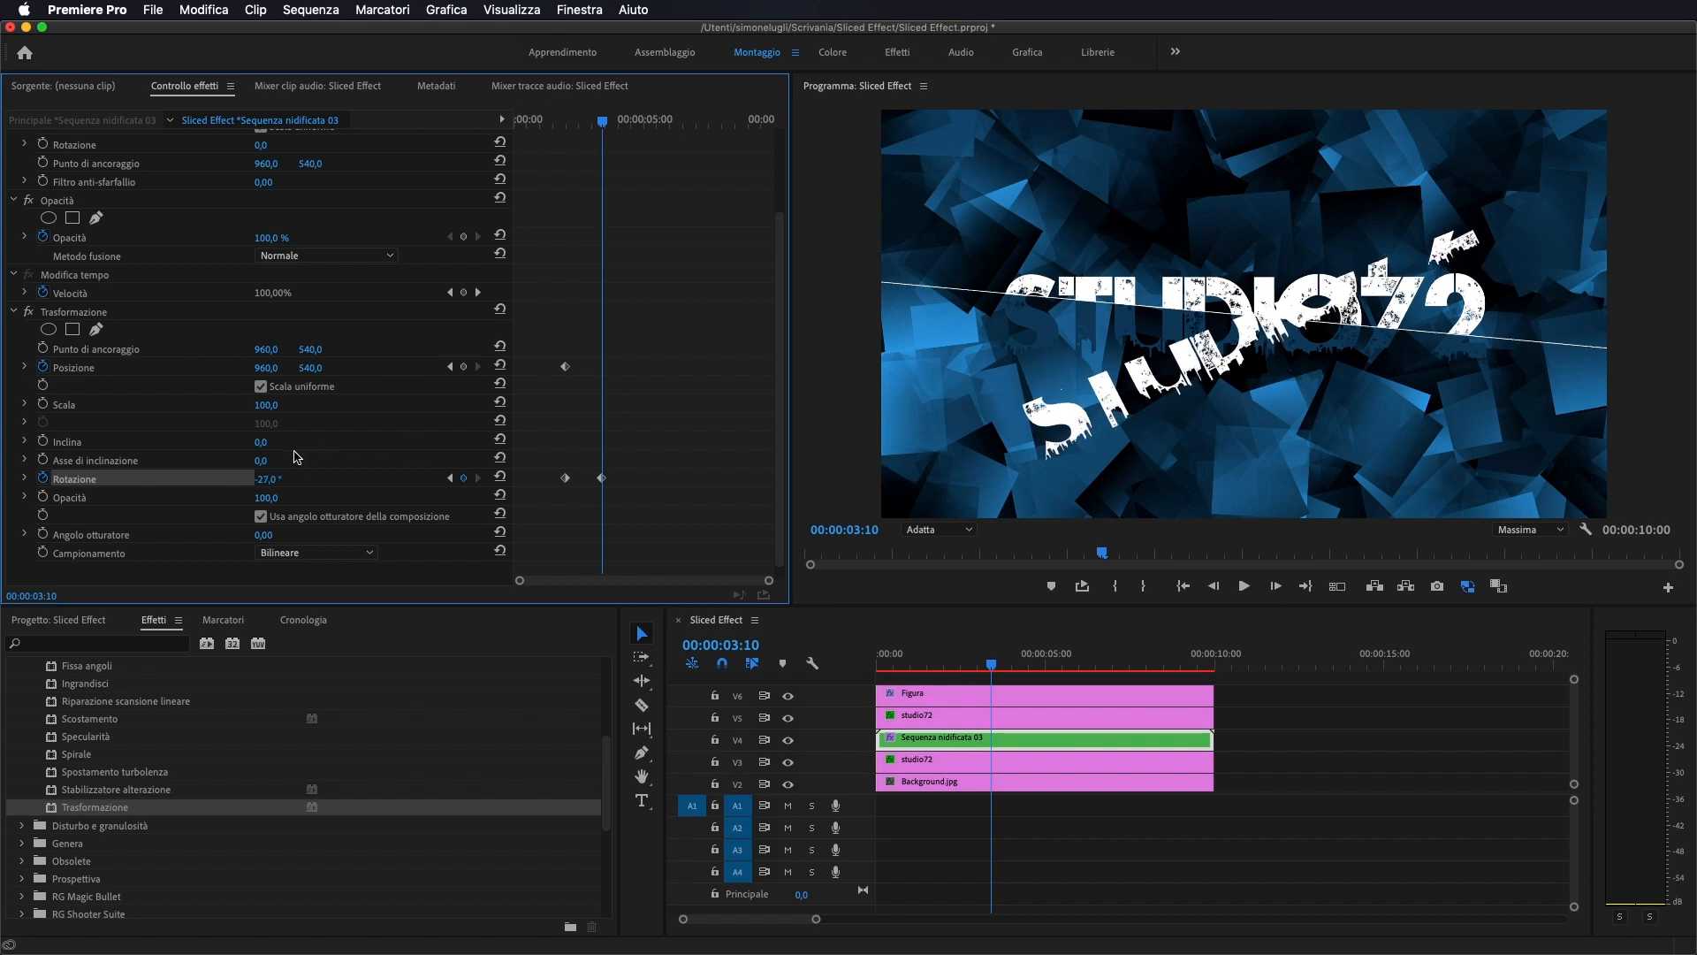
pyautogui.scroll(-1, 433, 333)
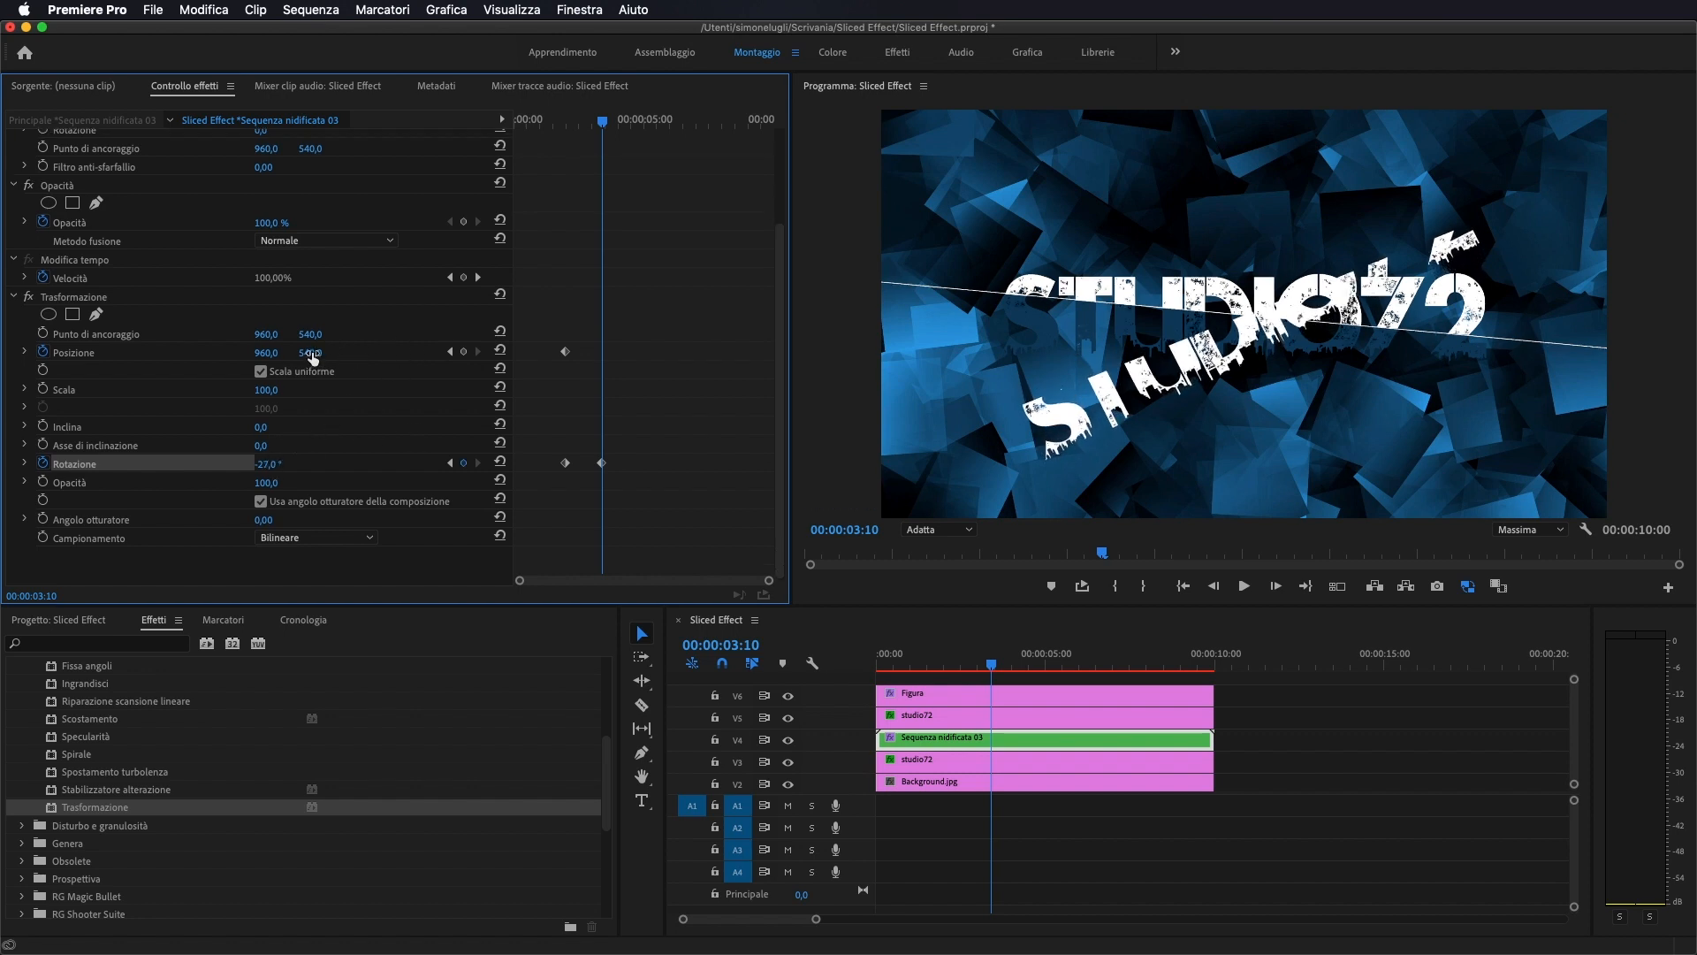
pyautogui.moveTo(310, 352); pyautogui.dragTo(431, 352)
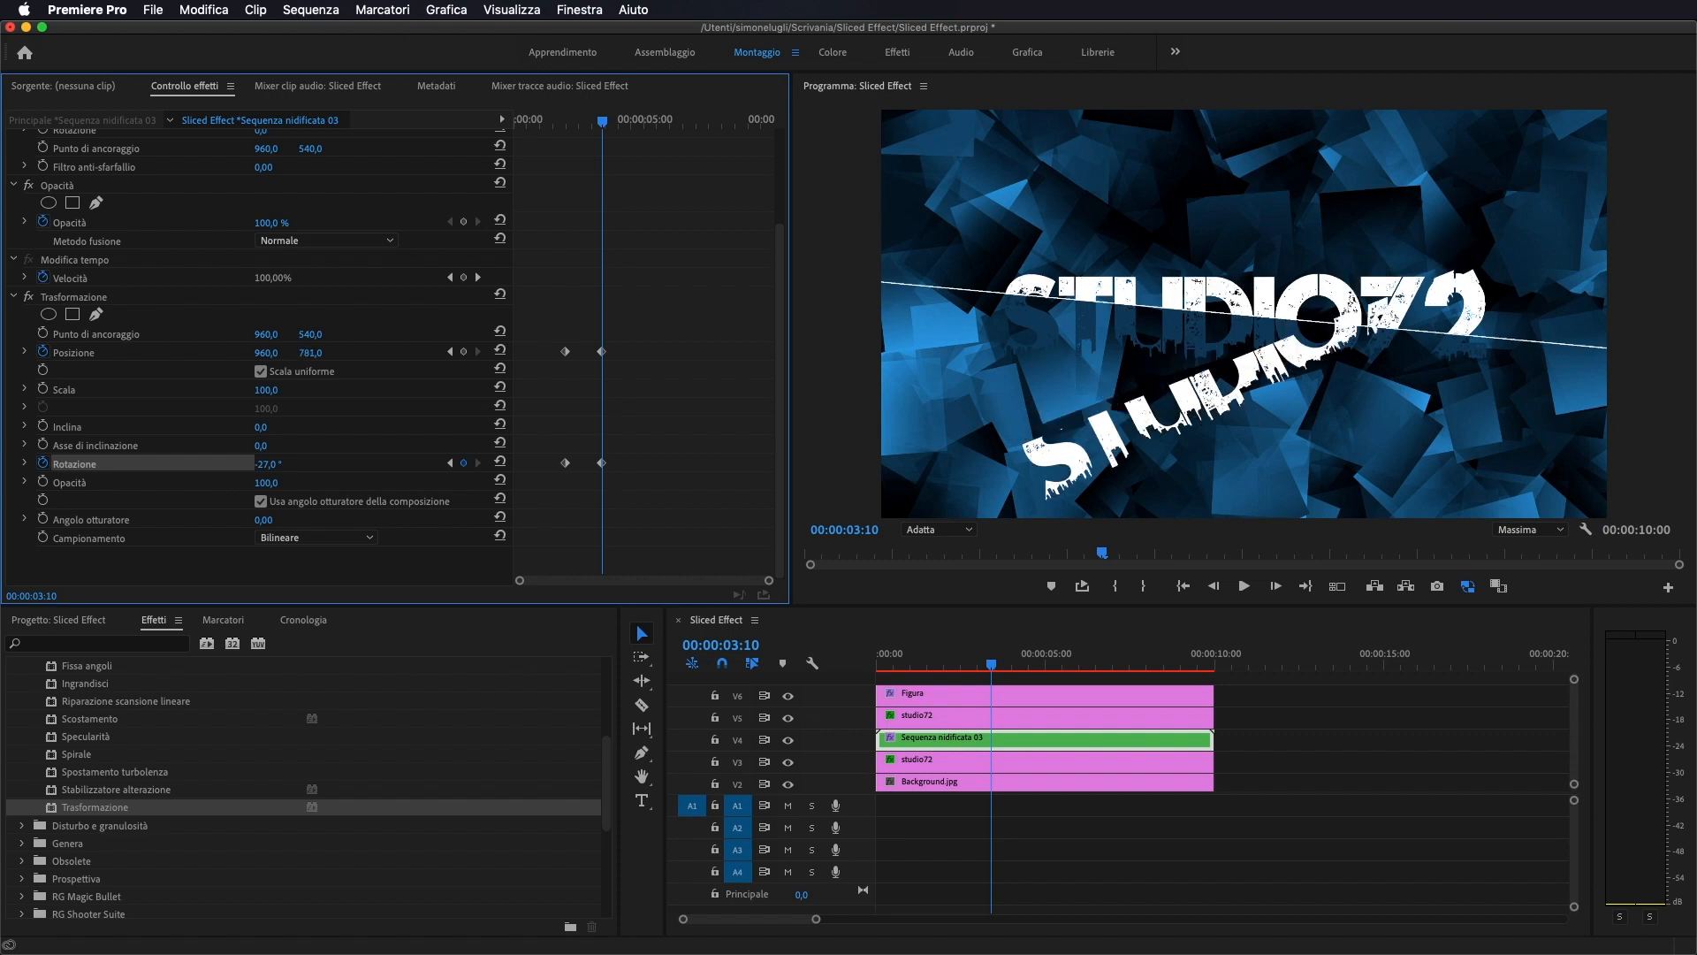
pyautogui.moveTo(310, 351); pyautogui.dragTo(711, 352)
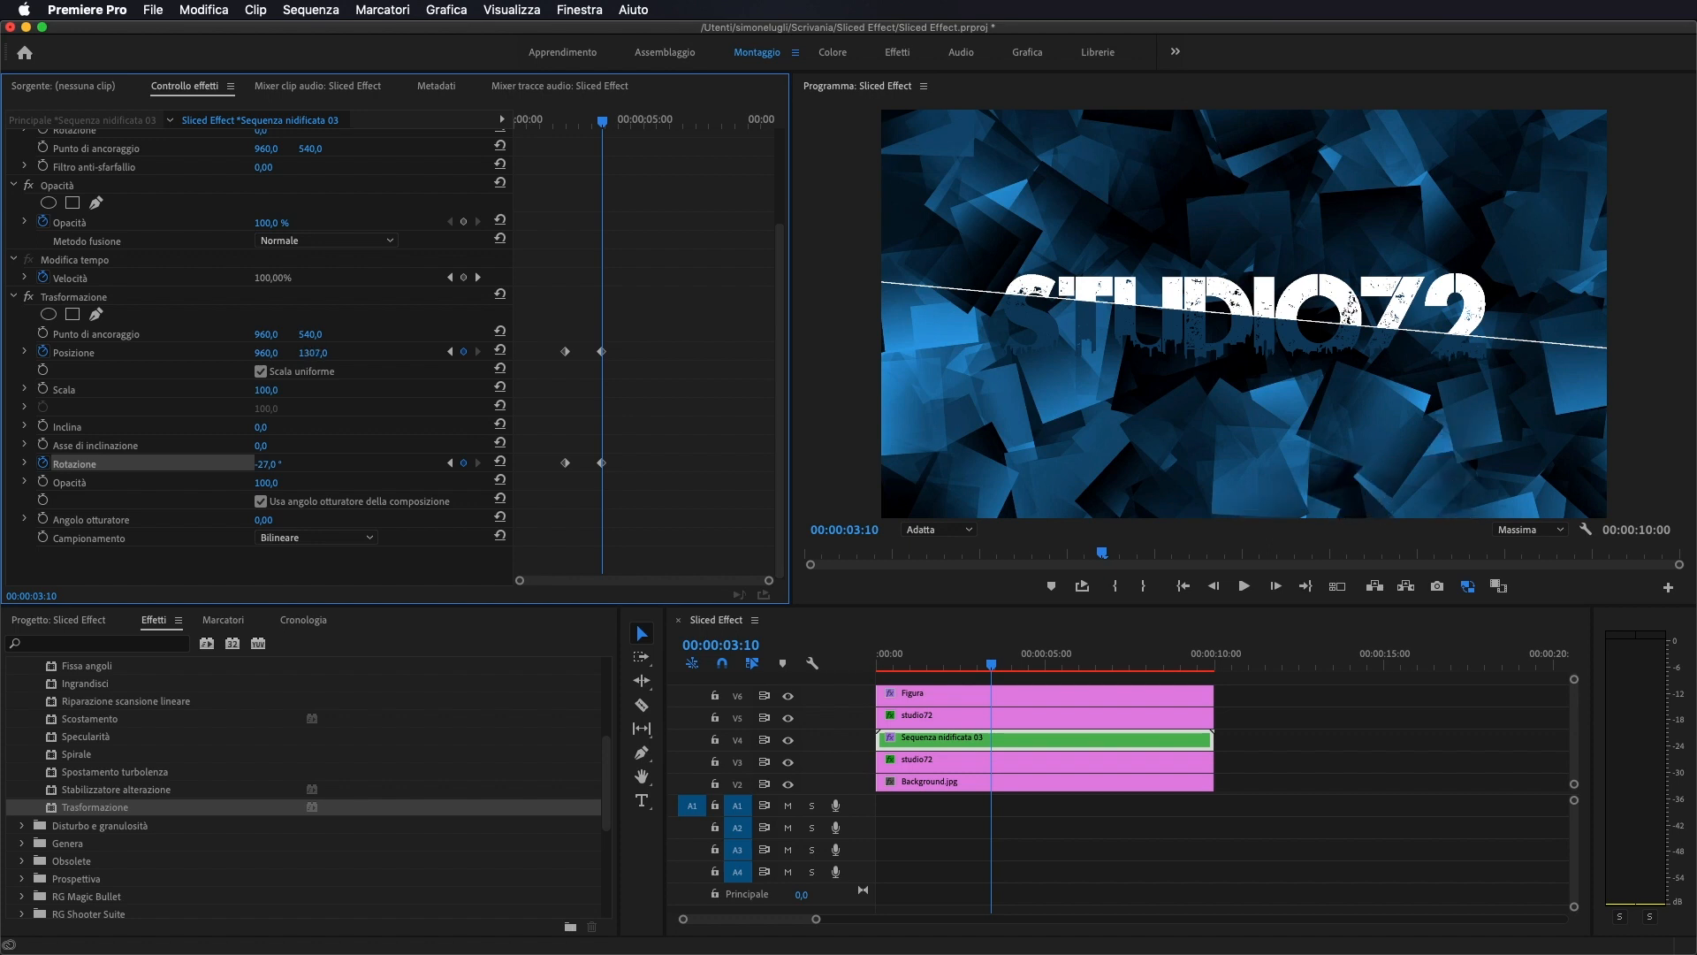
# - Scrub back to 00:00:02:02 and set the first Position and Rotation keyframes to Ease Out (Uscita graduale) temporal interpolation
pyautogui.click(979, 663)
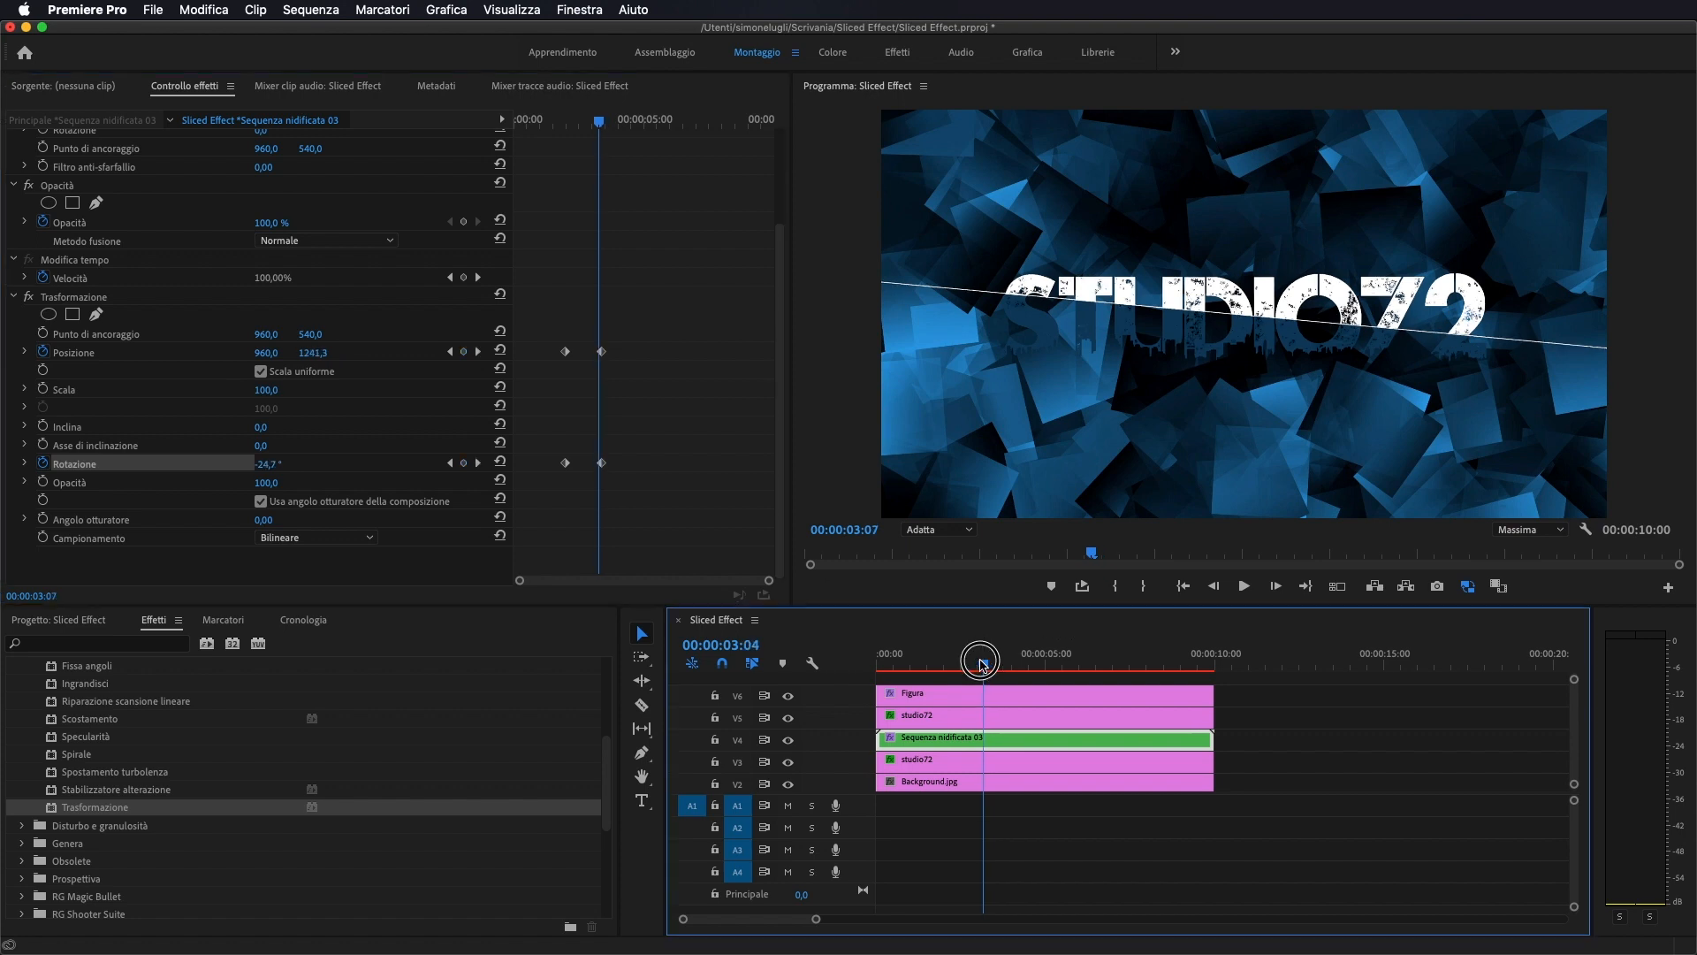
pyautogui.moveTo(978, 663)
pyautogui.mouseDown()
pyautogui.moveTo(909, 665)
pyautogui.moveTo(972, 663)
pyautogui.moveTo(947, 665)
pyautogui.mouseUp()
pyautogui.click(546, 364)
pyautogui.moveTo(538, 340); pyautogui.dragTo(574, 481)
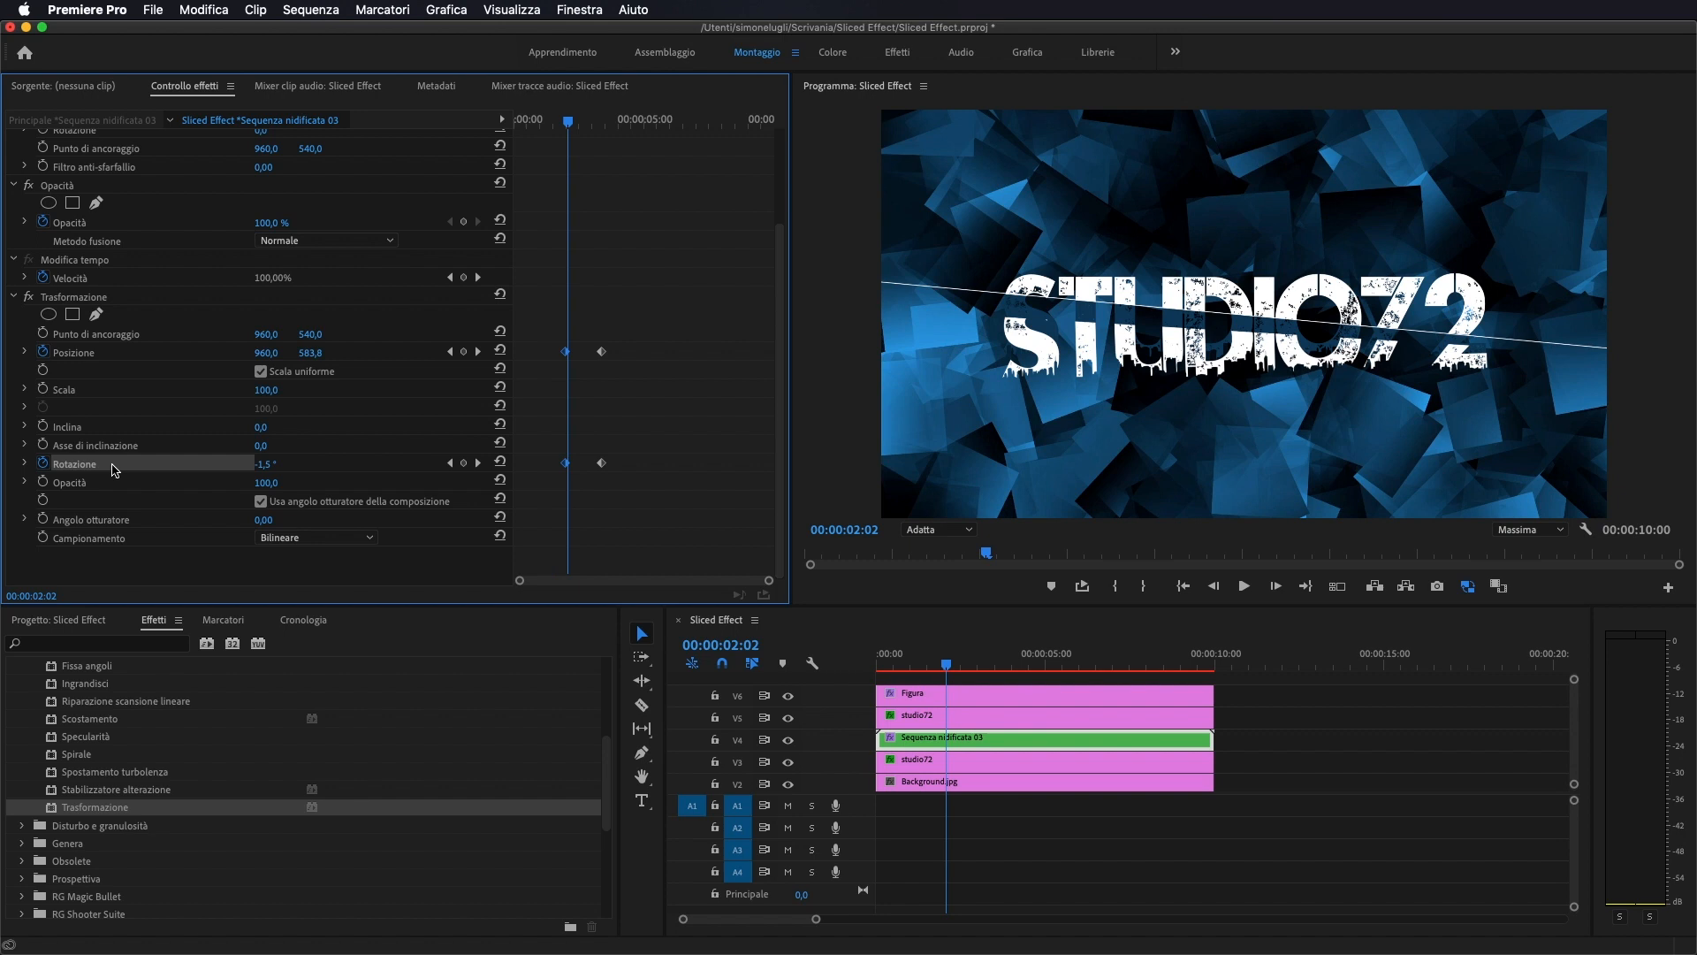
pyautogui.rightClick(566, 465)
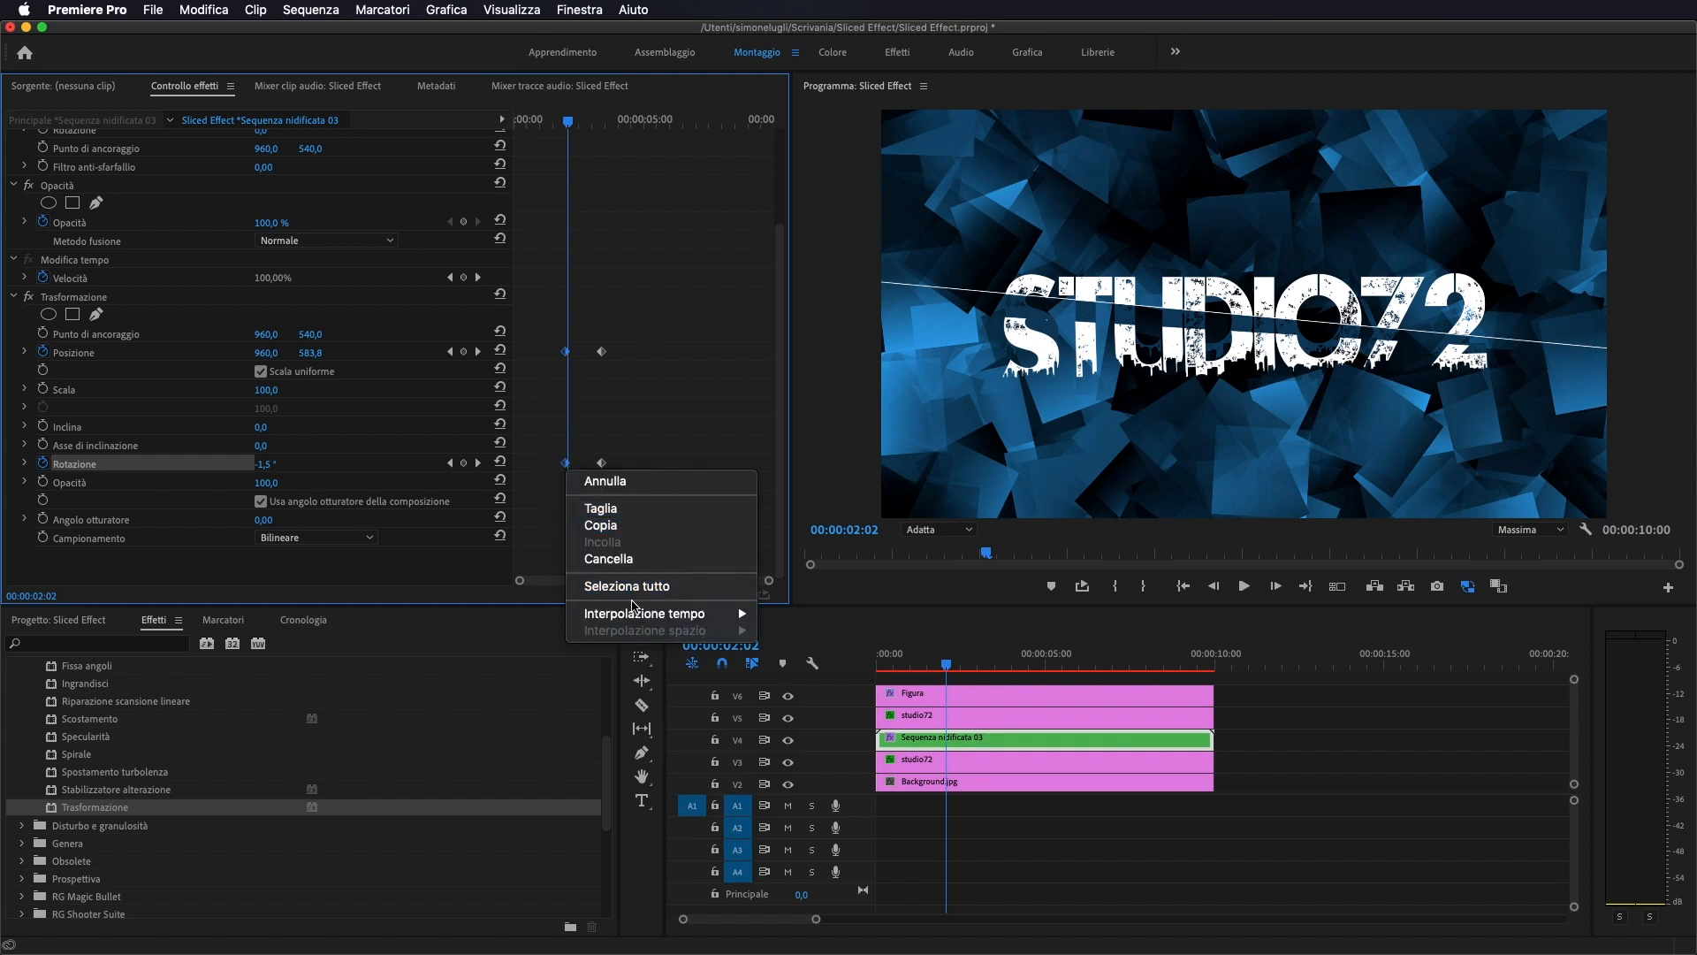
pyautogui.moveTo(664, 618)
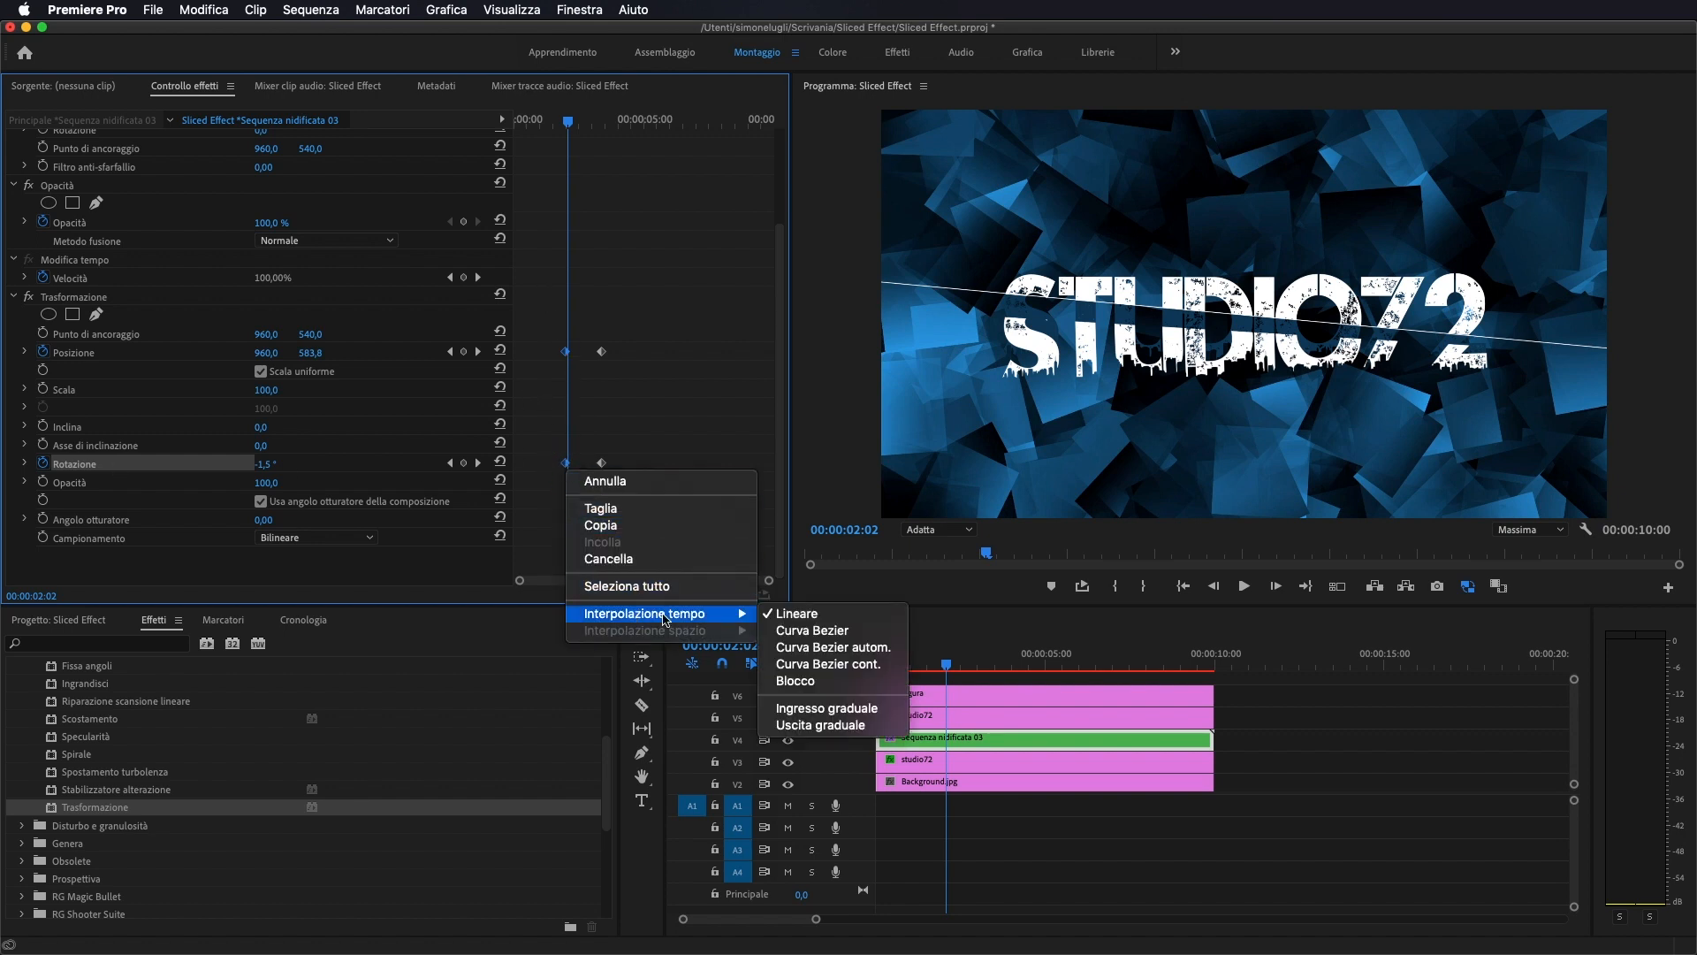
pyautogui.click(820, 726)
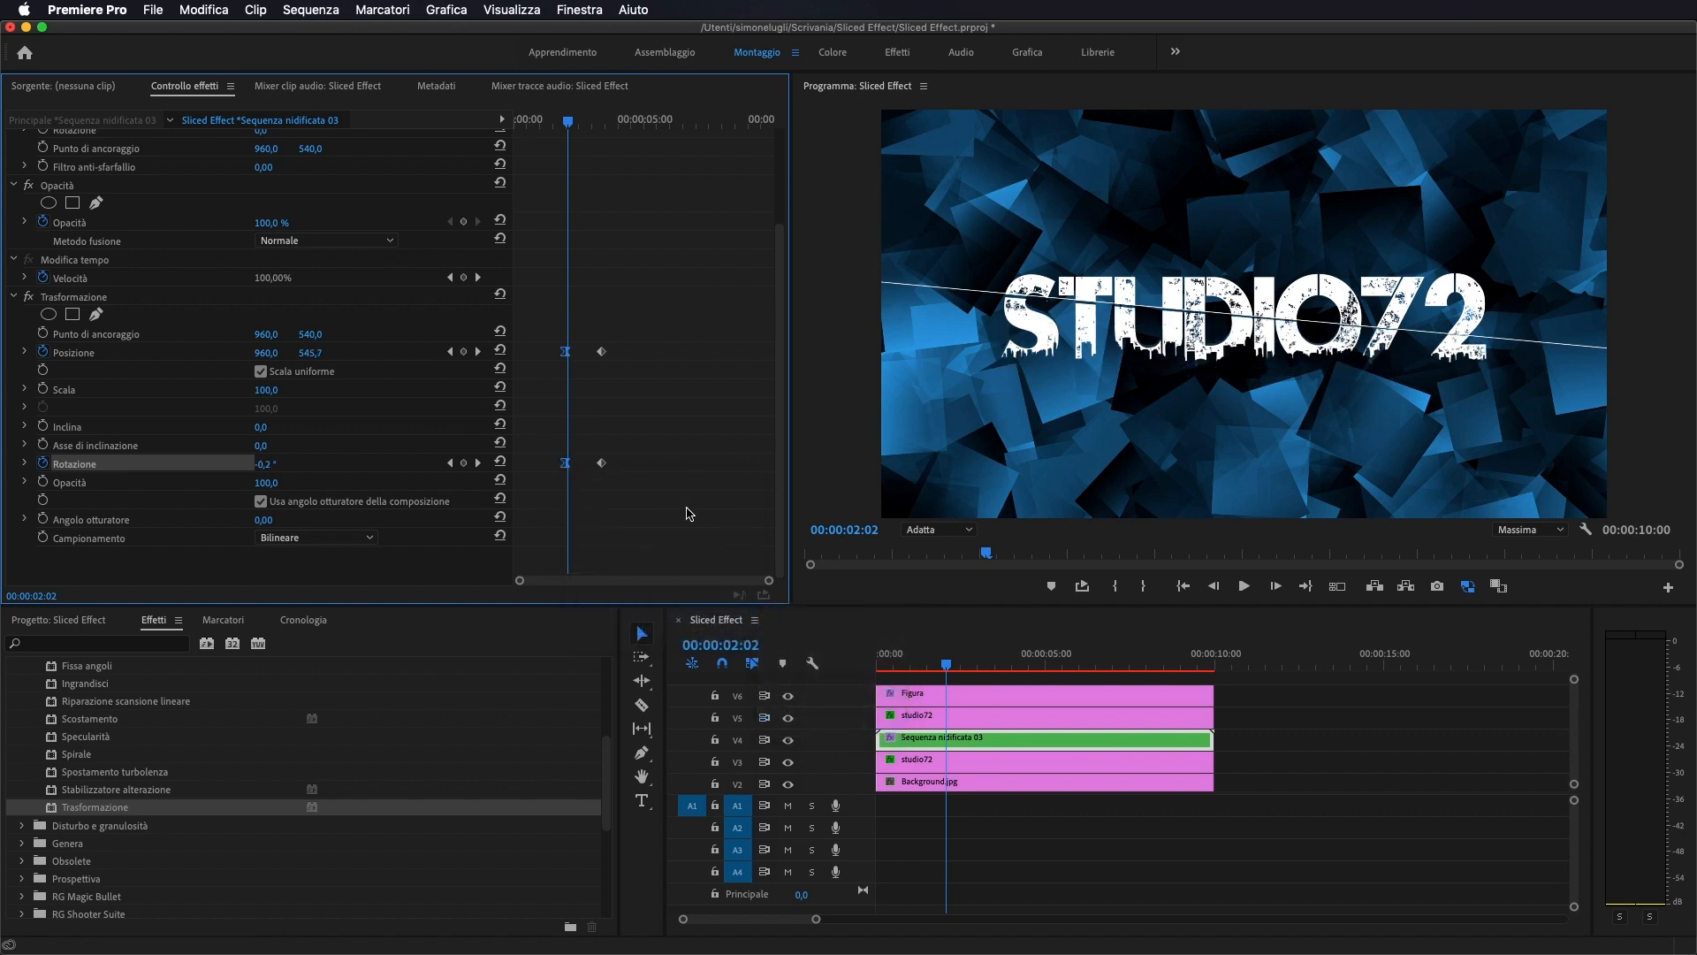
# - Reshape the Rotation velocity curve by lengthening the first keyframe's outgoing handle so the speed peaks near the second keyframe
pyautogui.click(60, 467)
pyautogui.click(24, 465)
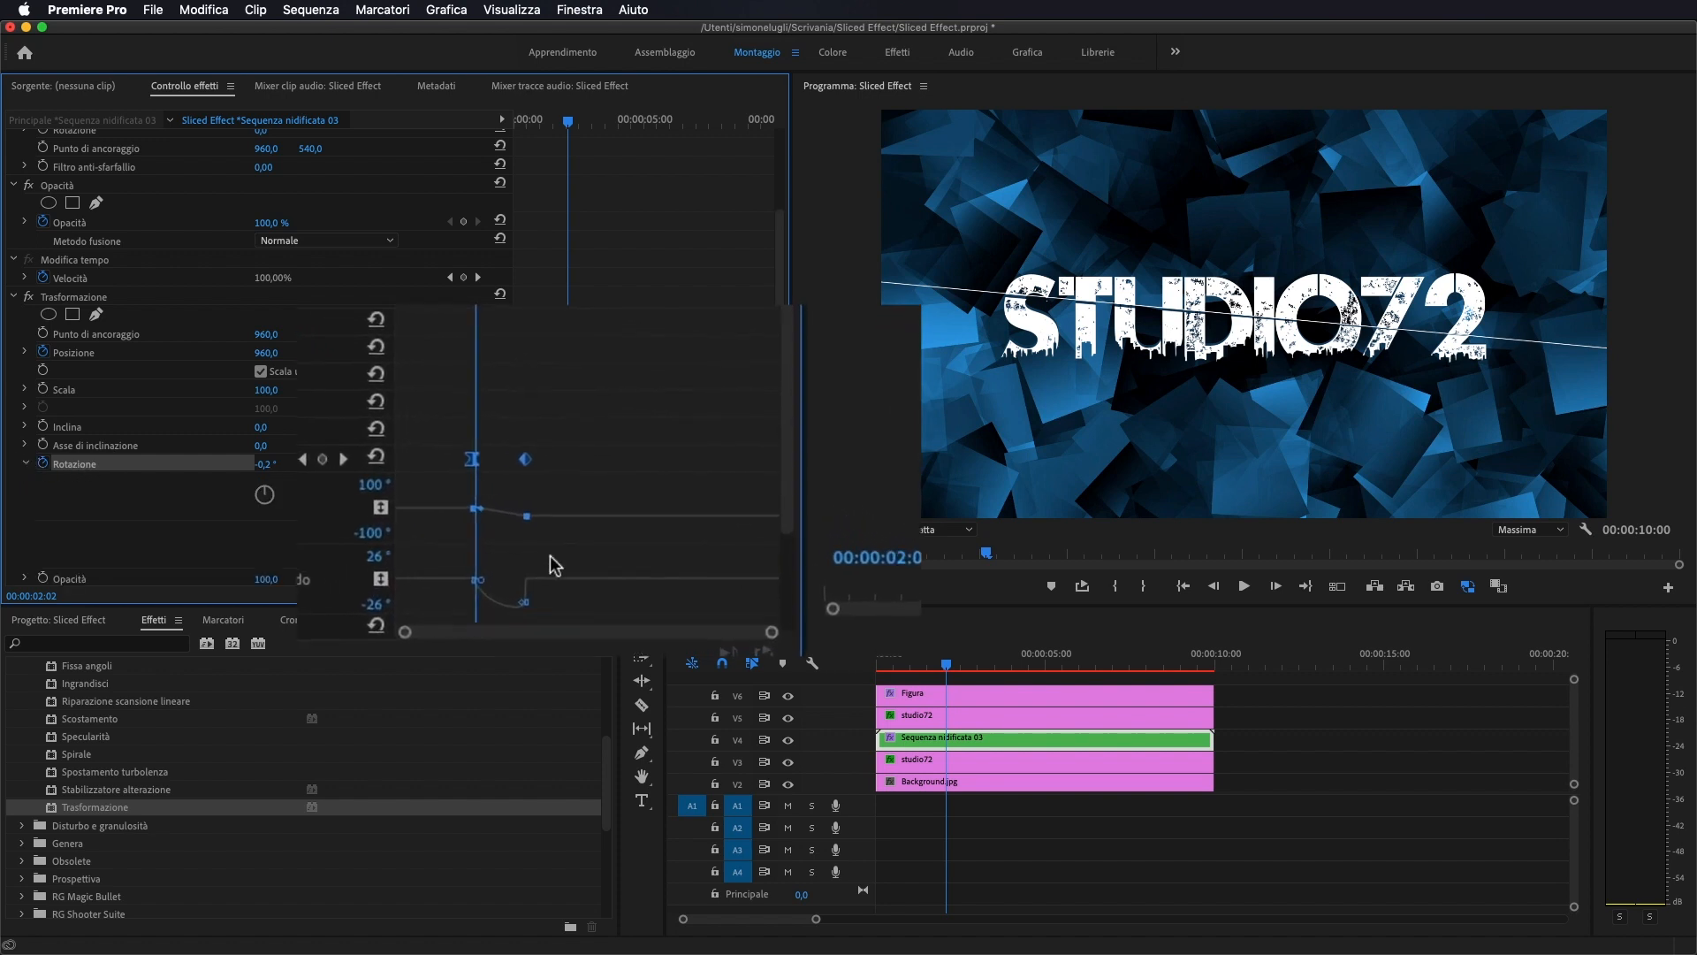
pyautogui.moveTo(772, 657); pyautogui.dragTo(676, 671)
pyautogui.scroll(-3, 626, 455)
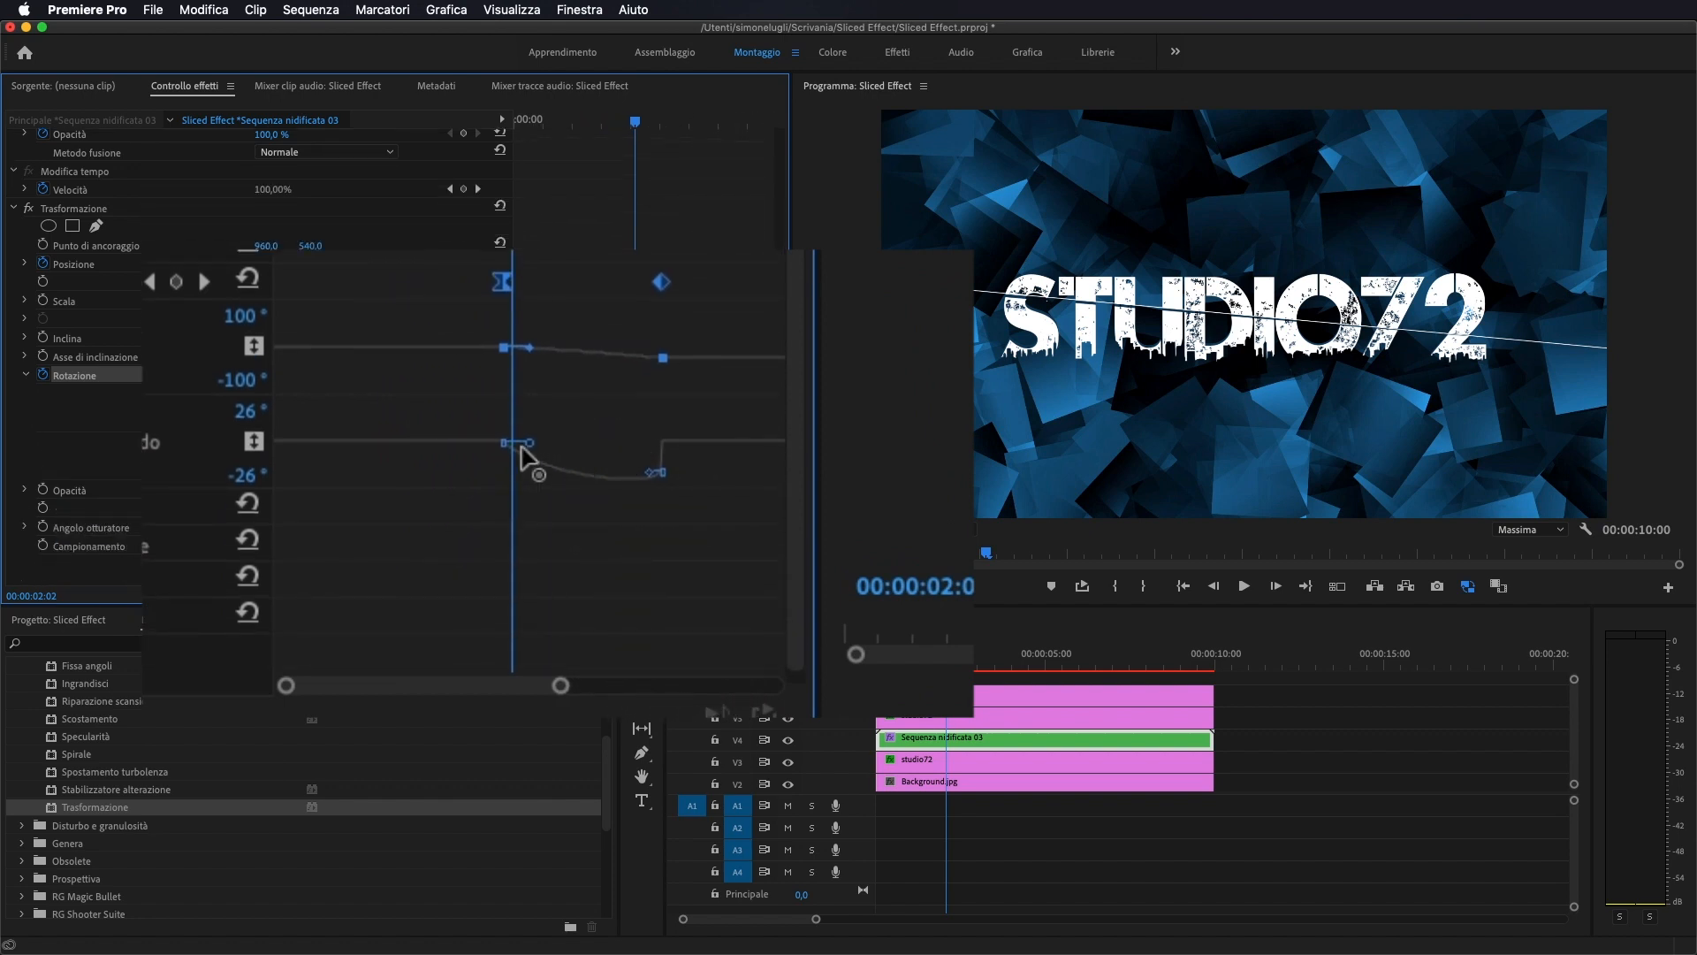
pyautogui.moveTo(530, 450); pyautogui.dragTo(698, 462)
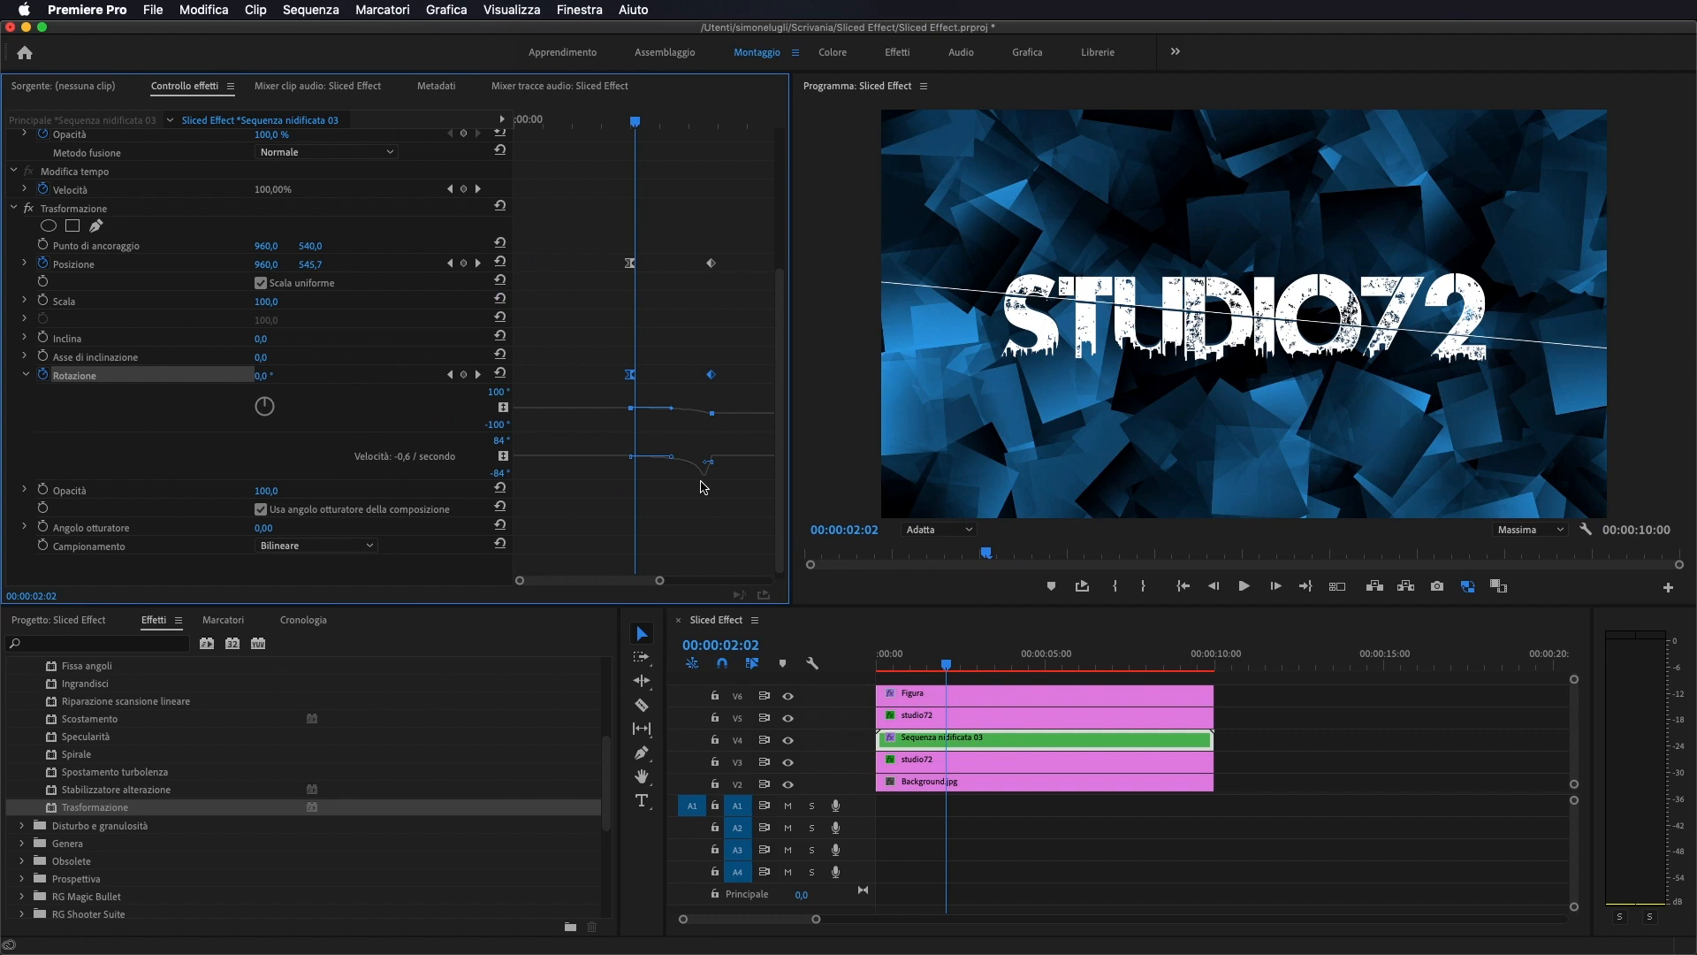
# - Reshape the Position velocity curve by lengthening the first keyframe's outgoing handle so the movement accelerates near the end
pyautogui.click(25, 264)
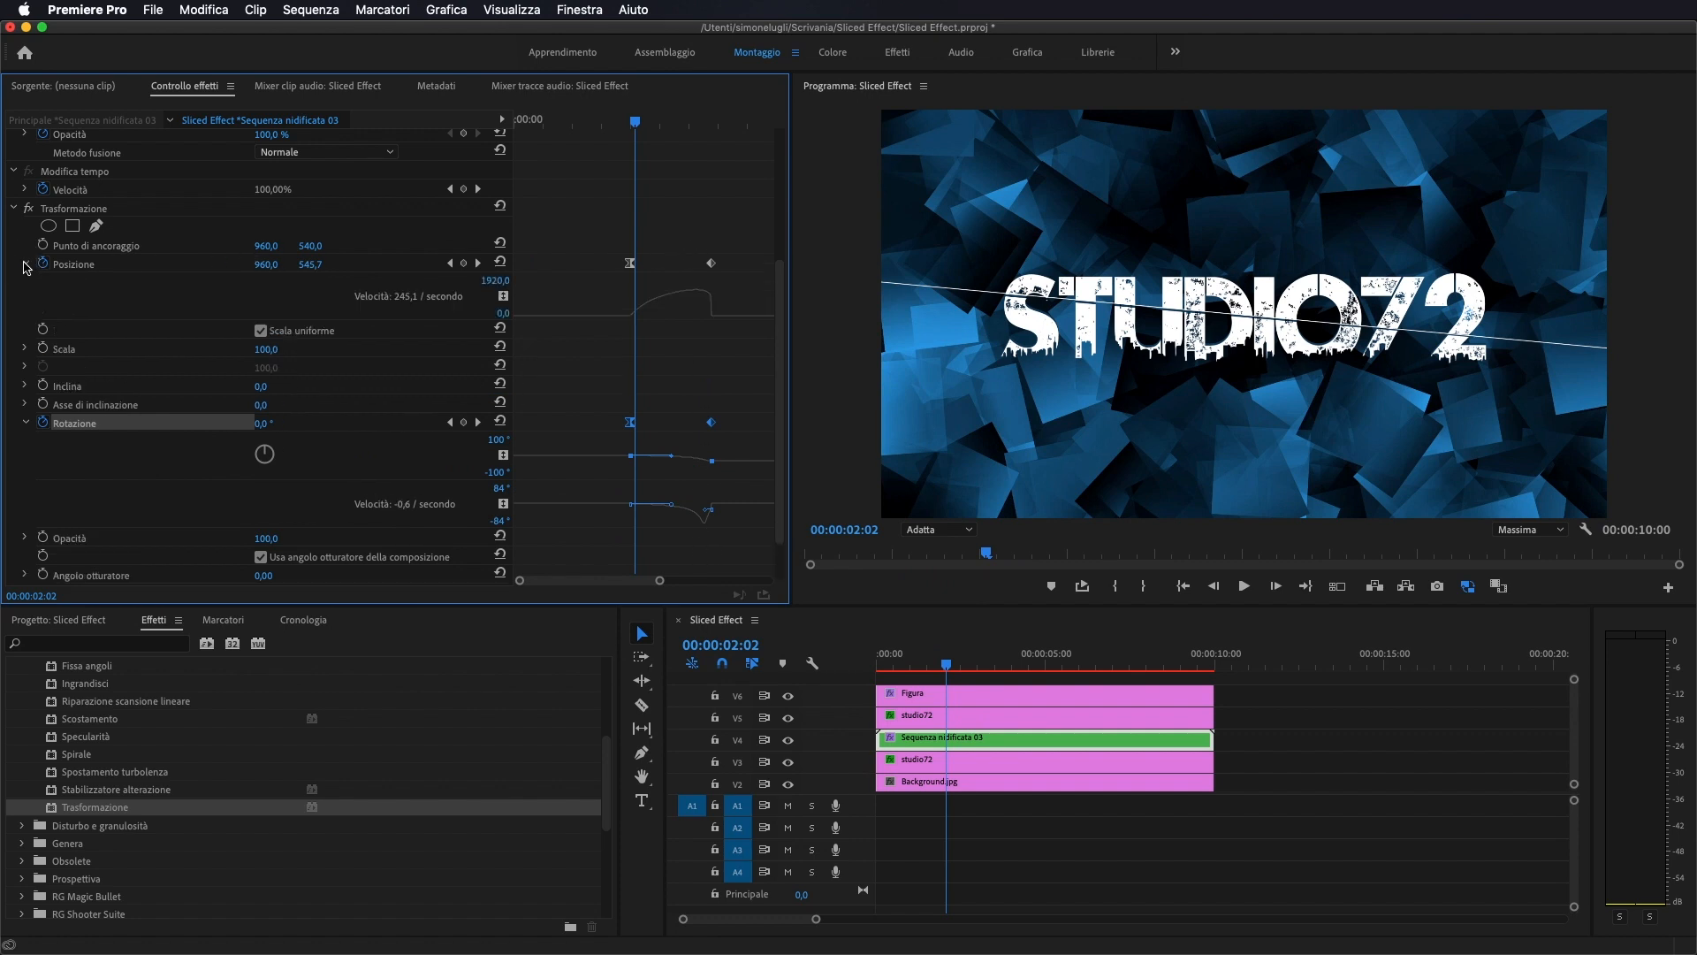
pyautogui.click(75, 265)
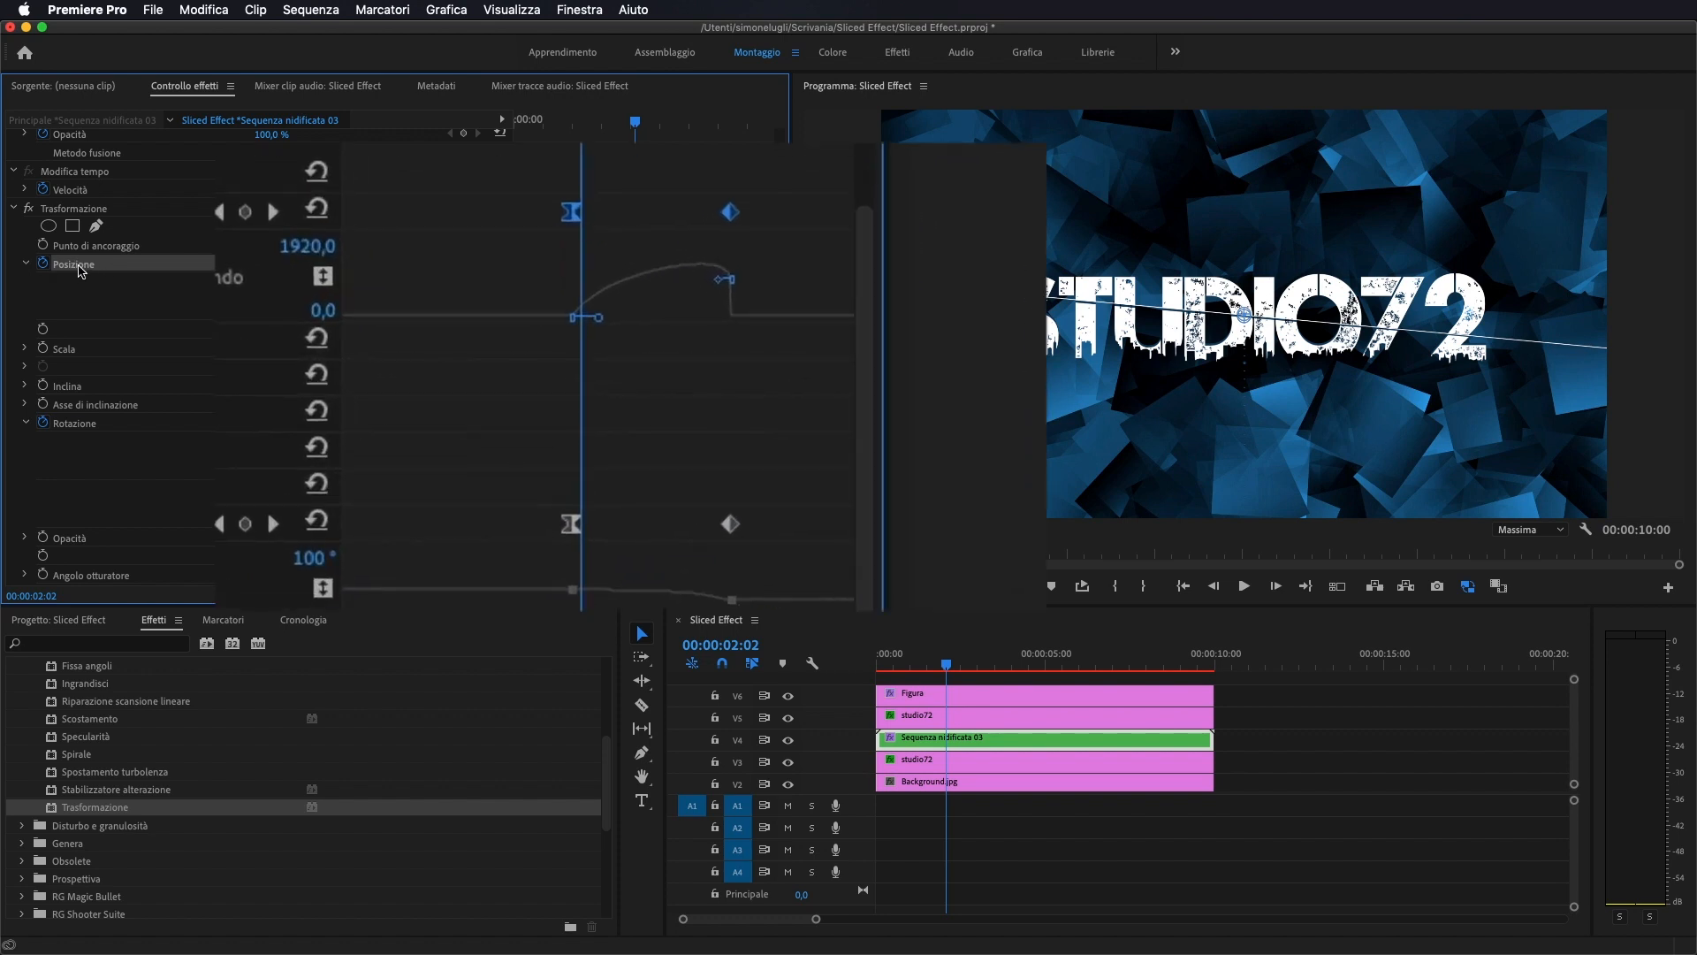
pyautogui.moveTo(600, 316); pyautogui.dragTo(680, 327)
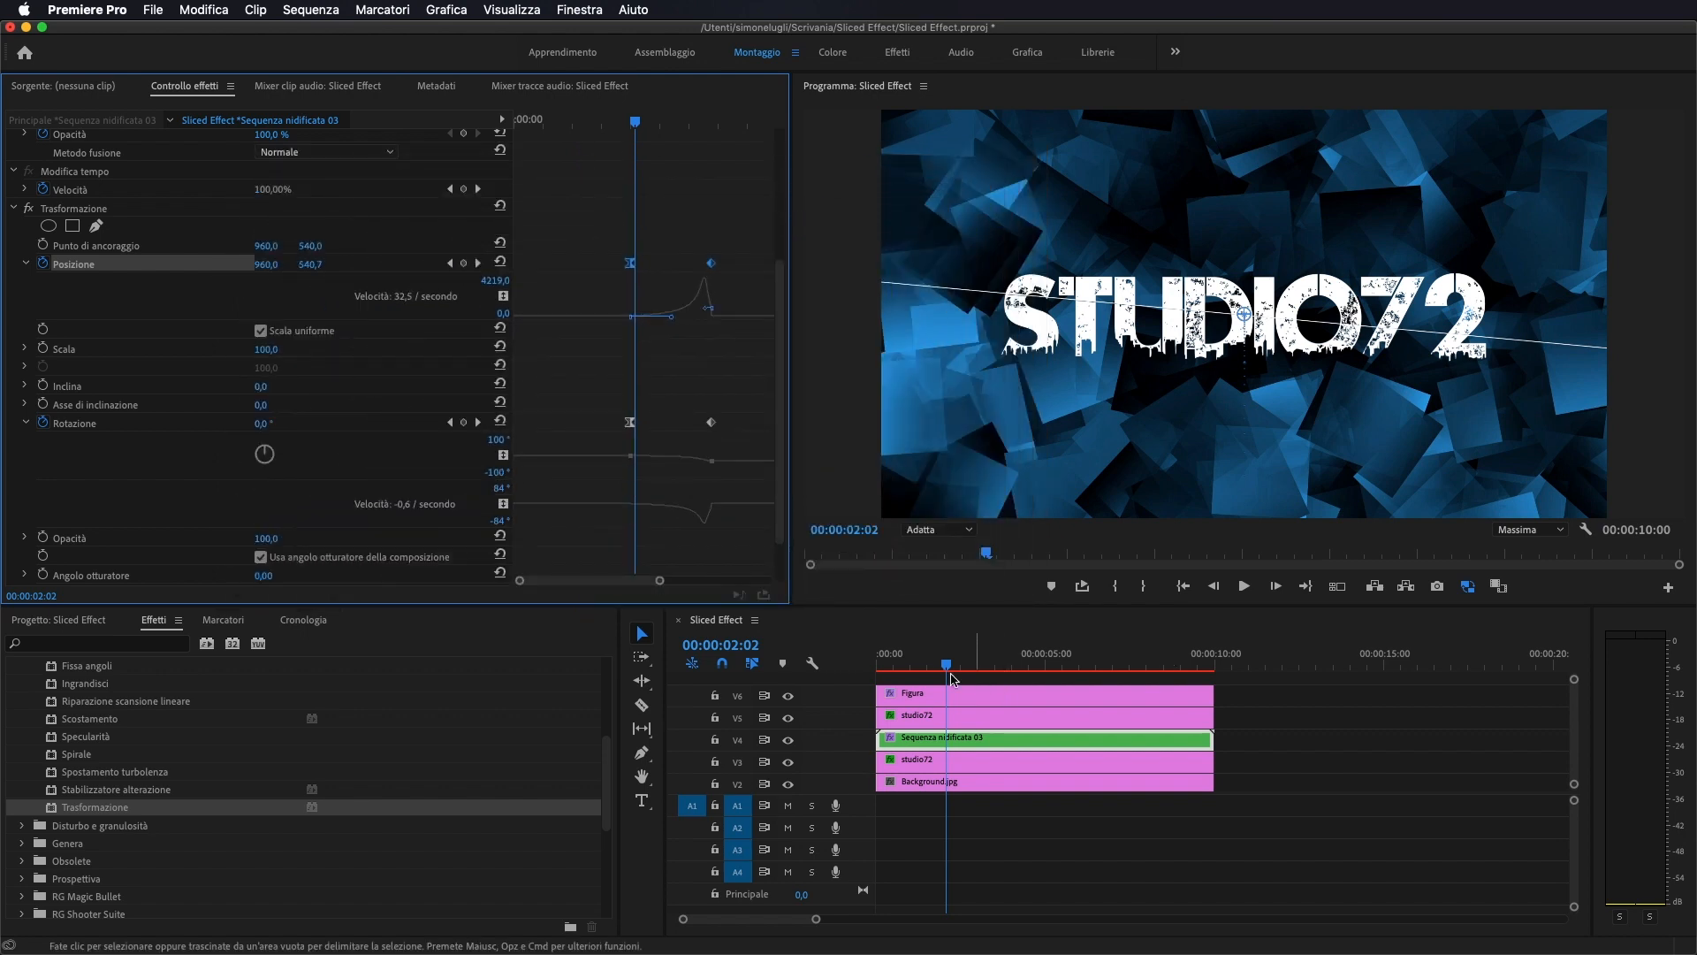
# - At 00:00:02:24, turn off the Transform effect's composition shutter angle and set its shutter angle to 360 for motion blur
pyautogui.moveTo(948, 669)
pyautogui.mouseDown()
pyautogui.moveTo(1012, 679)
pyautogui.moveTo(961, 683)
pyautogui.moveTo(978, 684)
pyautogui.mouseUp()
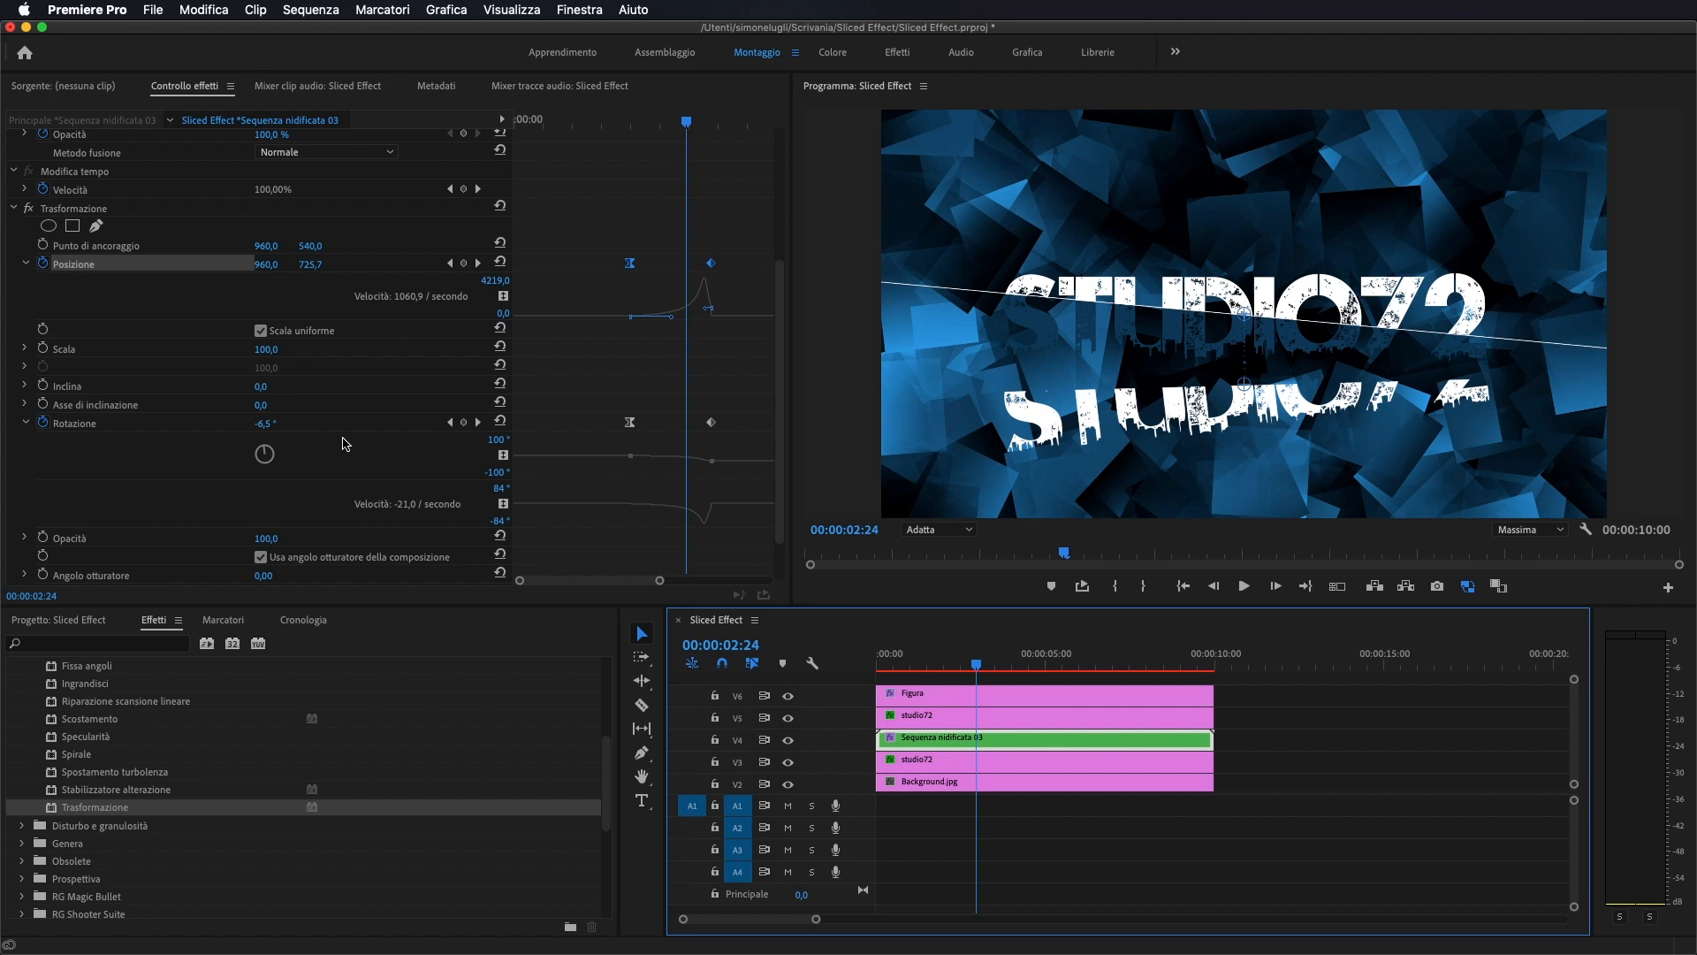
pyautogui.scroll(-3, 344, 444)
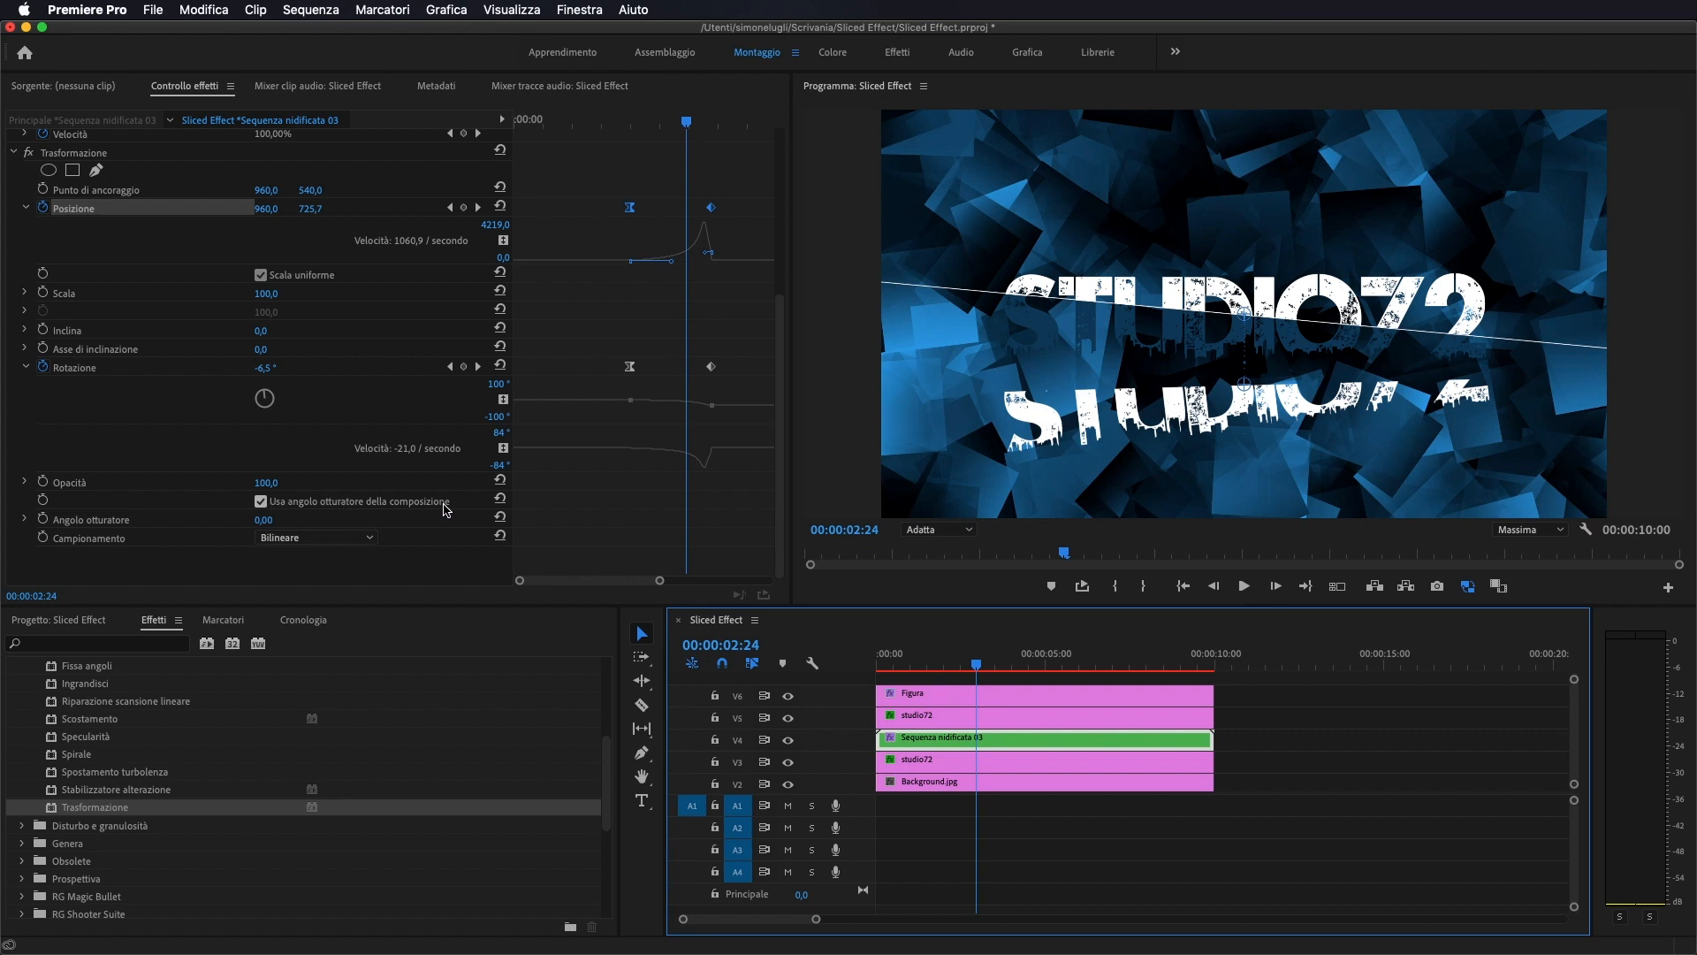
pyautogui.click(262, 502)
pyautogui.click(279, 516)
pyautogui.write('360')
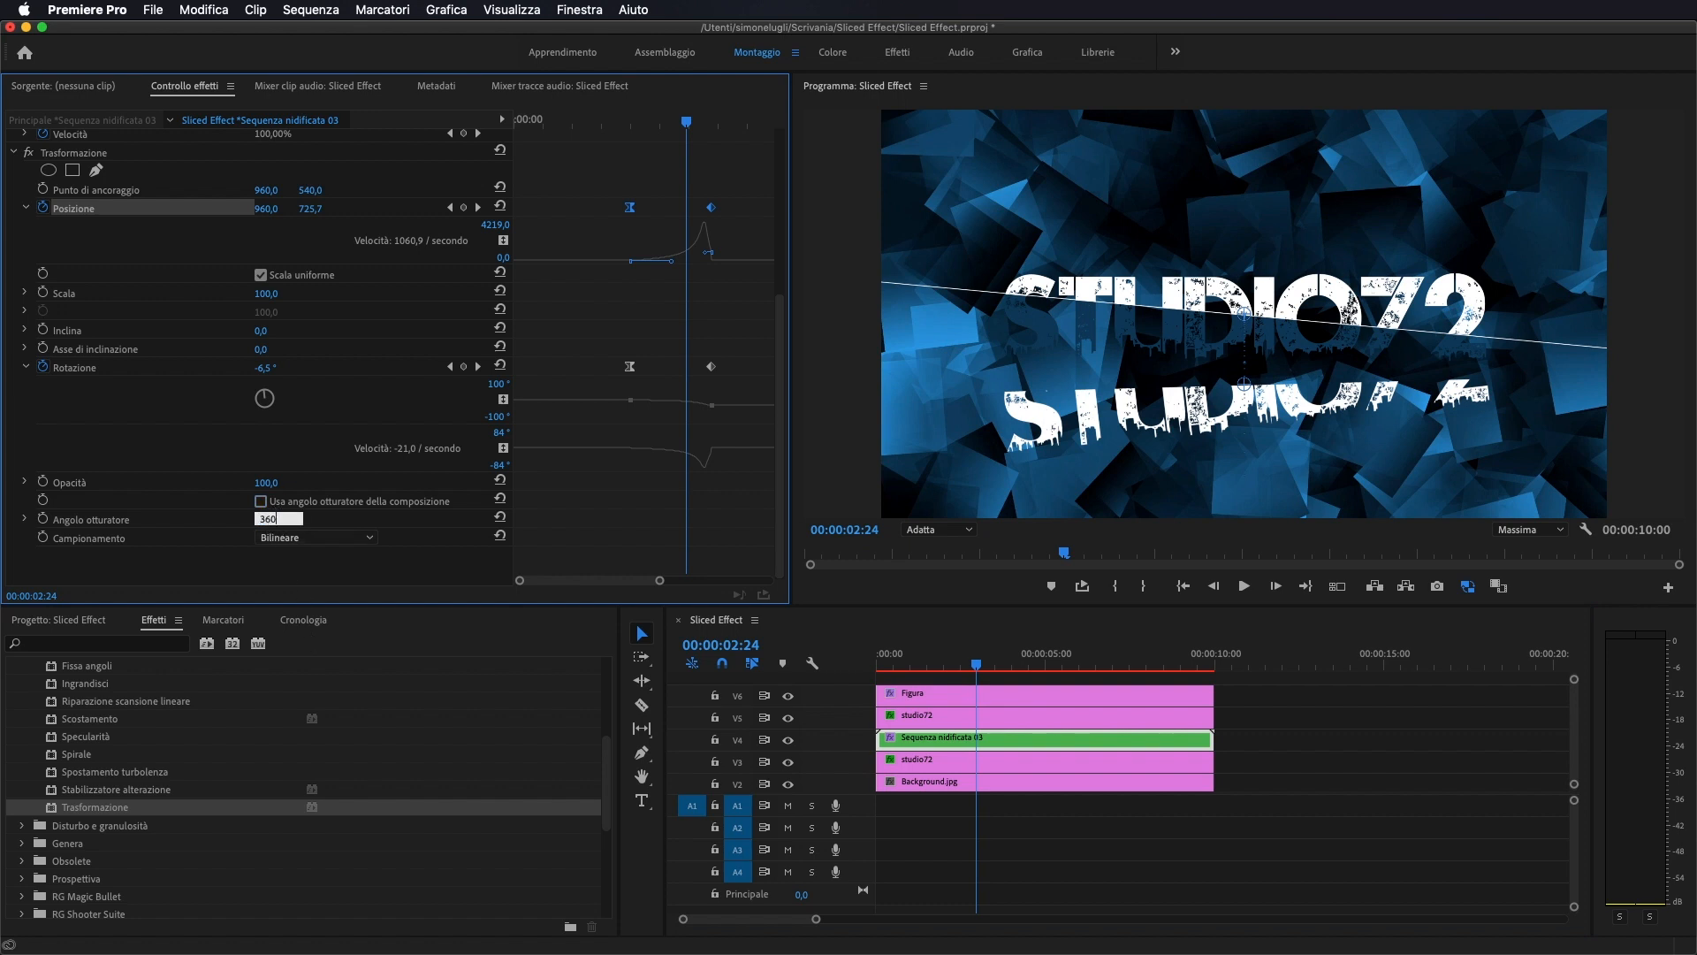
pyautogui.press('Return')
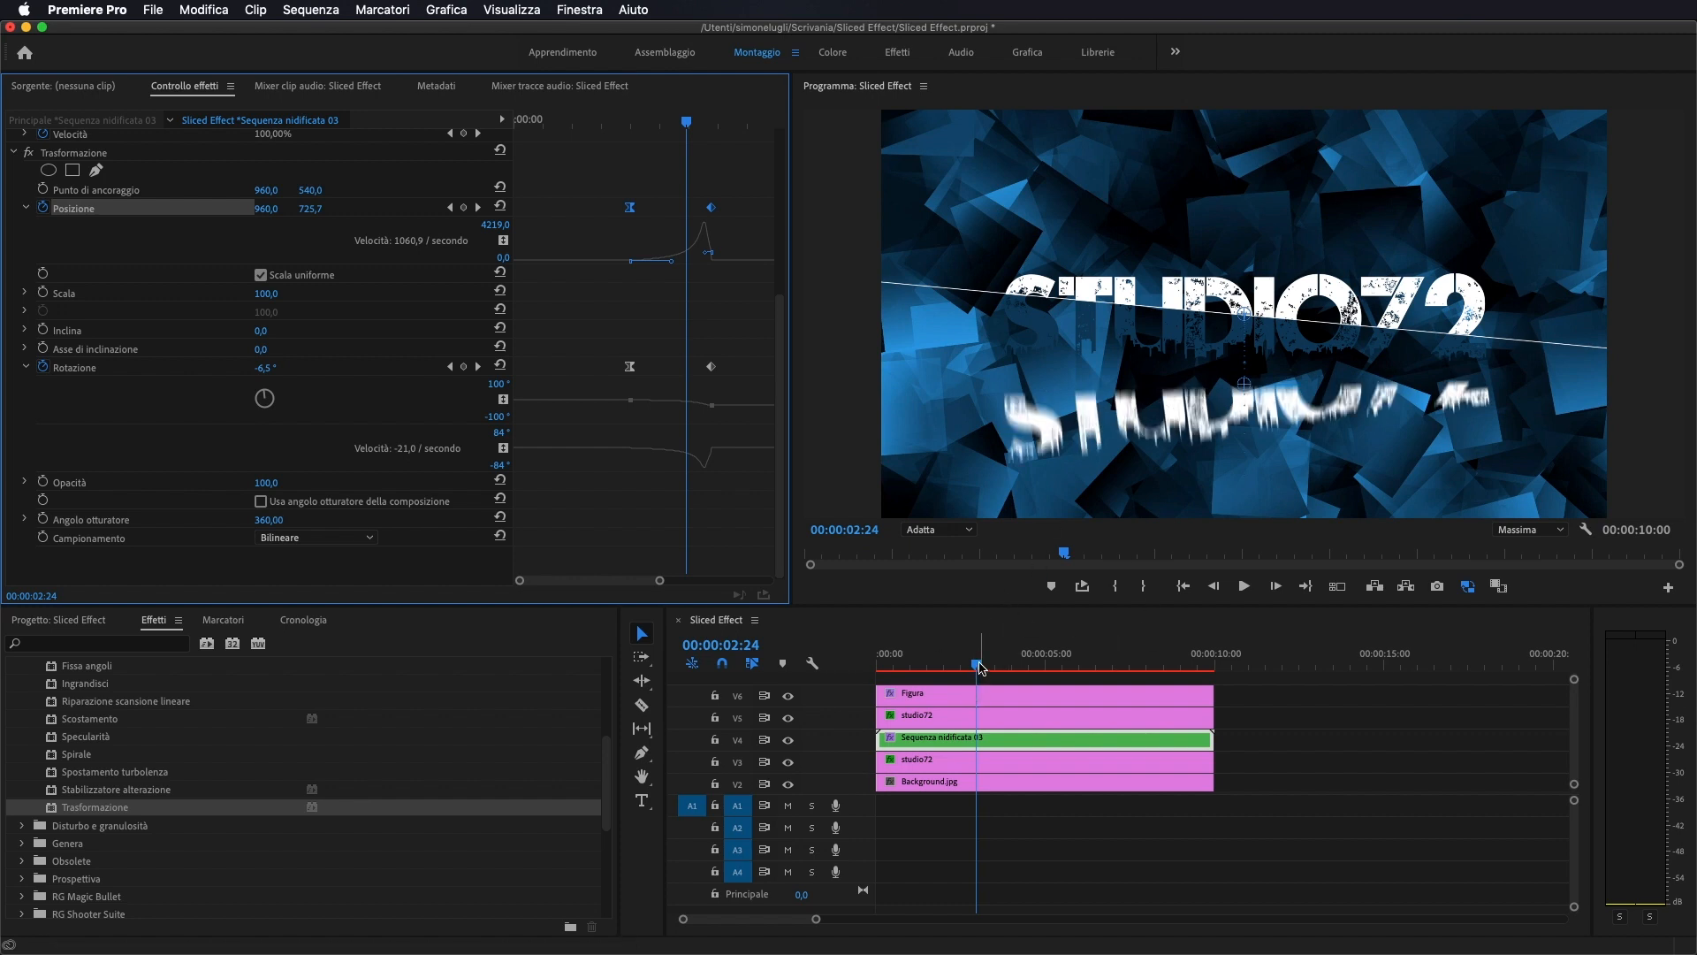
# - Render the sequence and play it from the start to check the falling slice's motion blur
pyautogui.moveTo(980, 664); pyautogui.dragTo(831, 678)
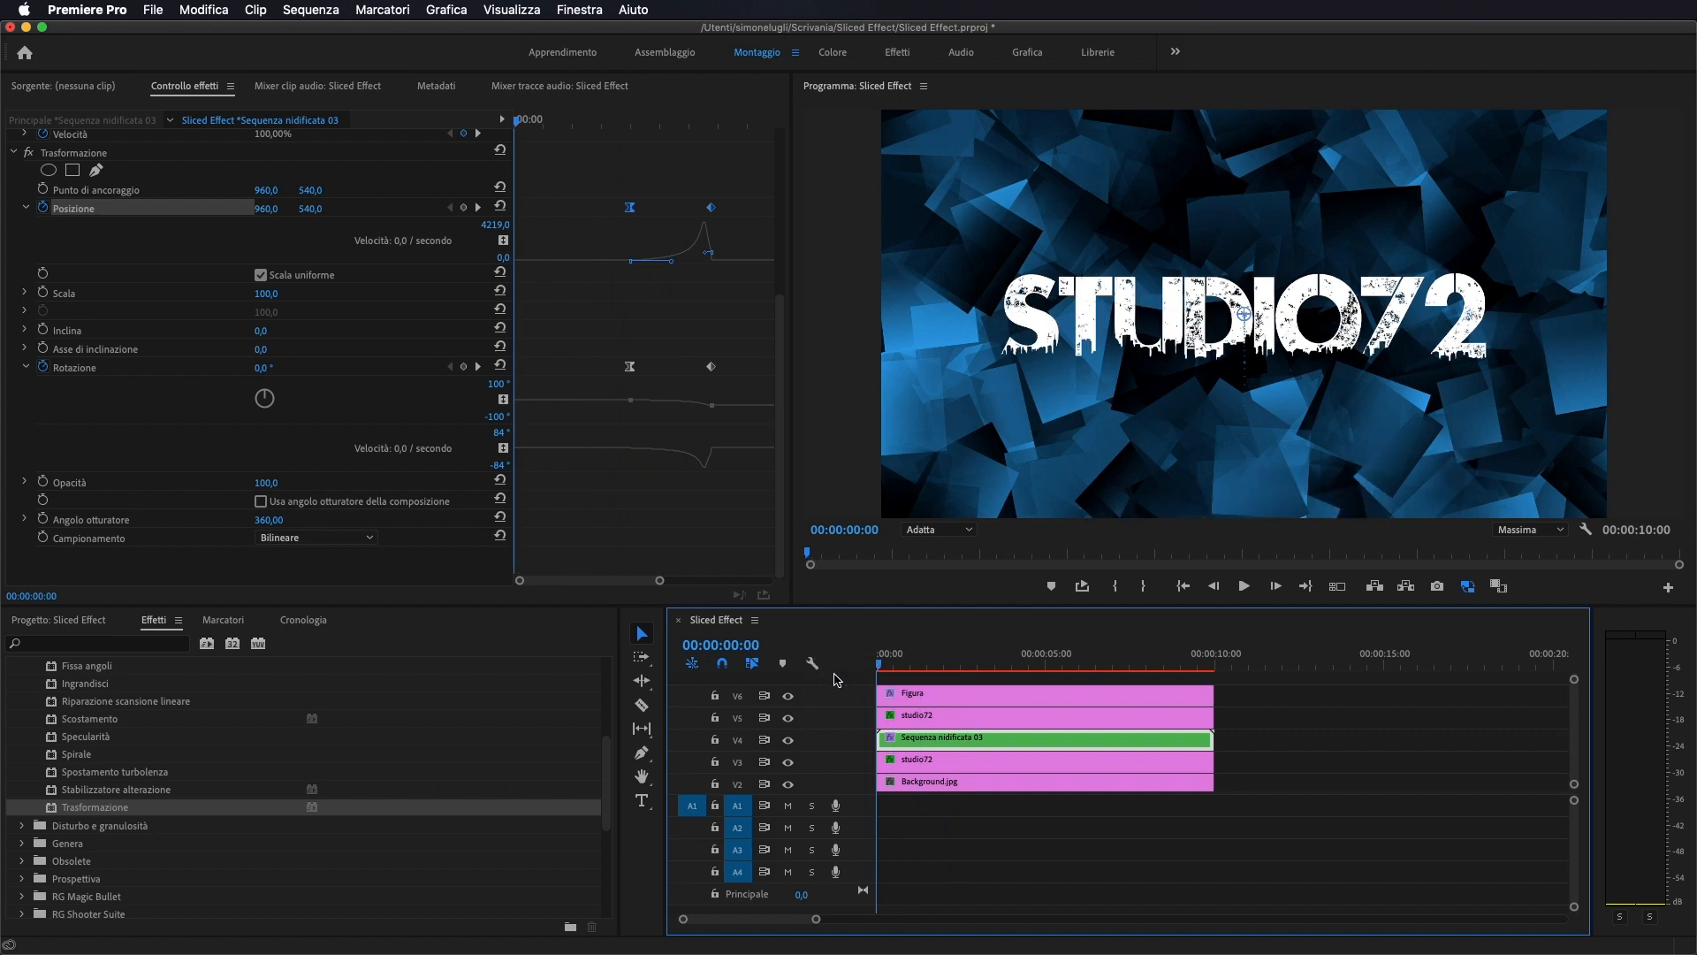
pyautogui.press('Return')
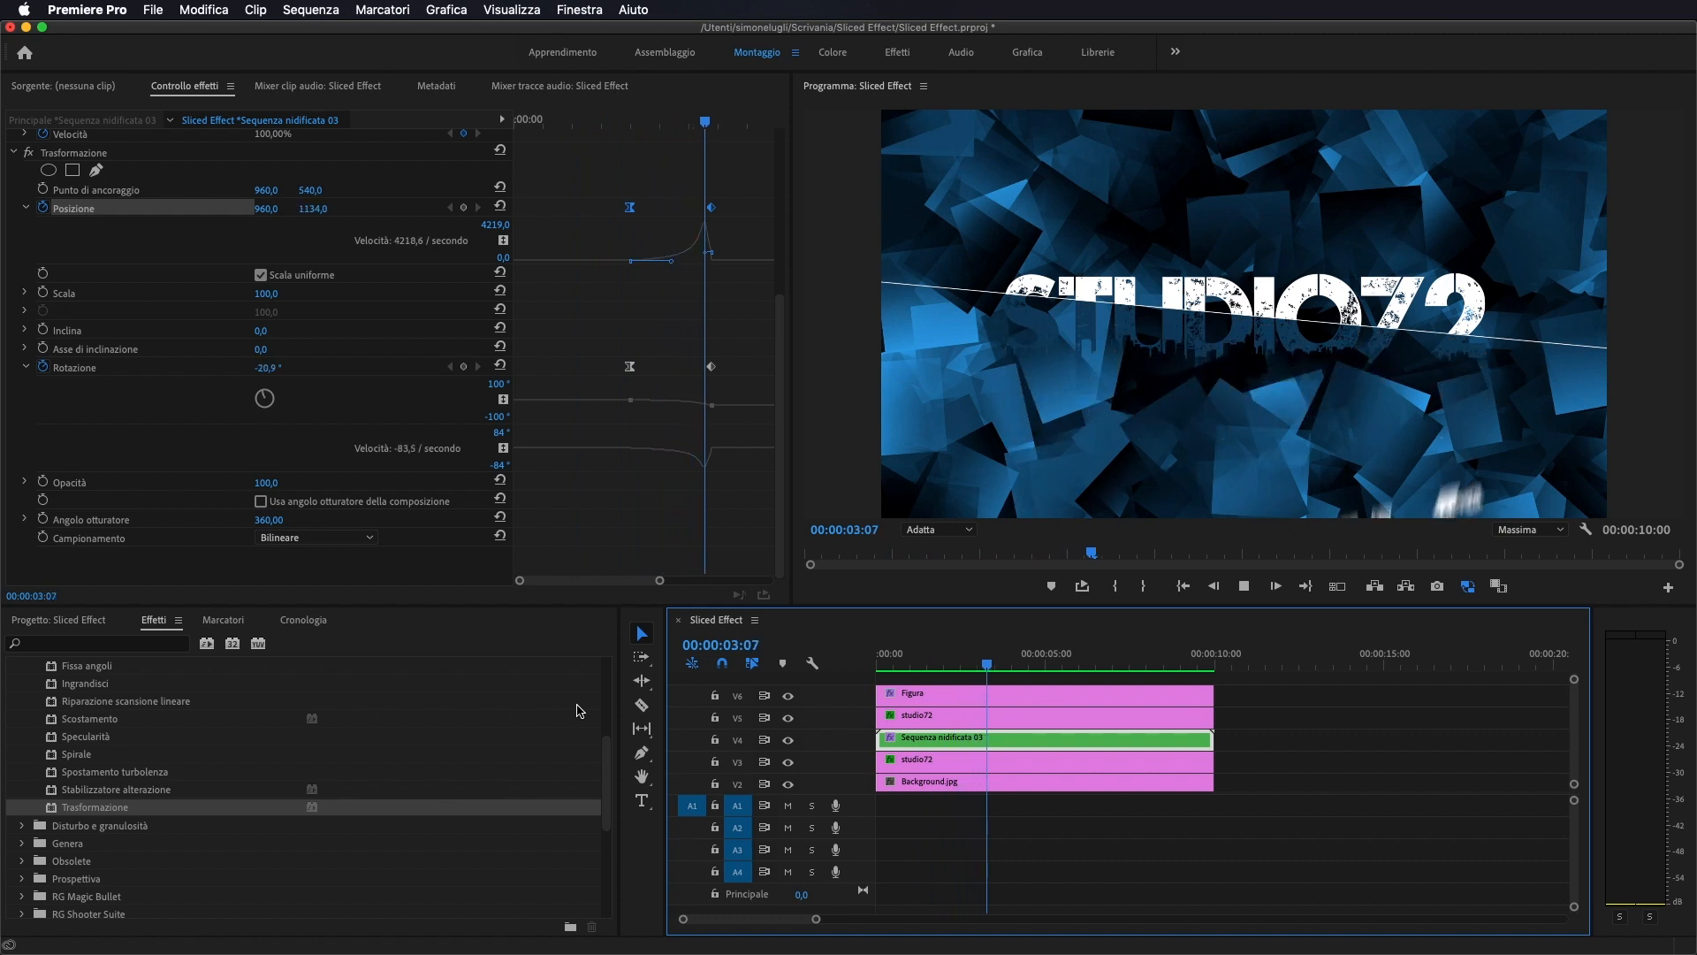
pyautogui.press('space')
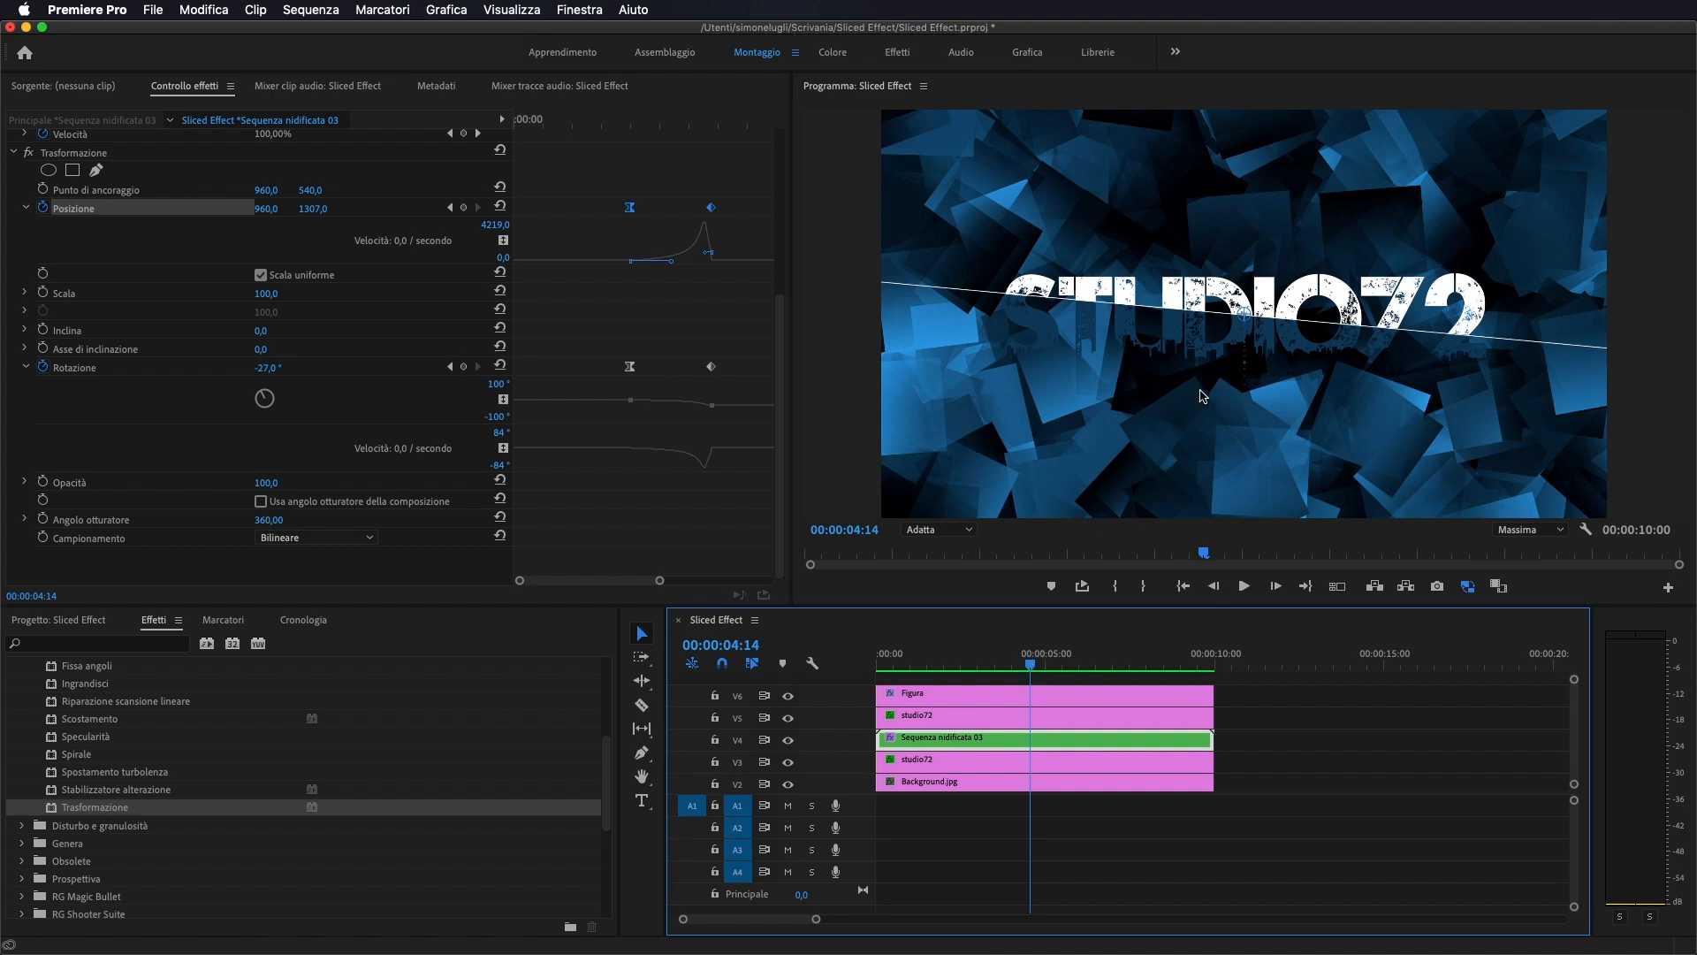
# - Desaturate the upper Background.jpg clip on V2 by setting its Lumetri creative saturation to 0, and return to the Editing (Montaggio) workspace
pyautogui.moveTo(1030, 664); pyautogui.dragTo(877, 679)
pyautogui.scroll(-1, 992, 718)
pyautogui.click(944, 759)
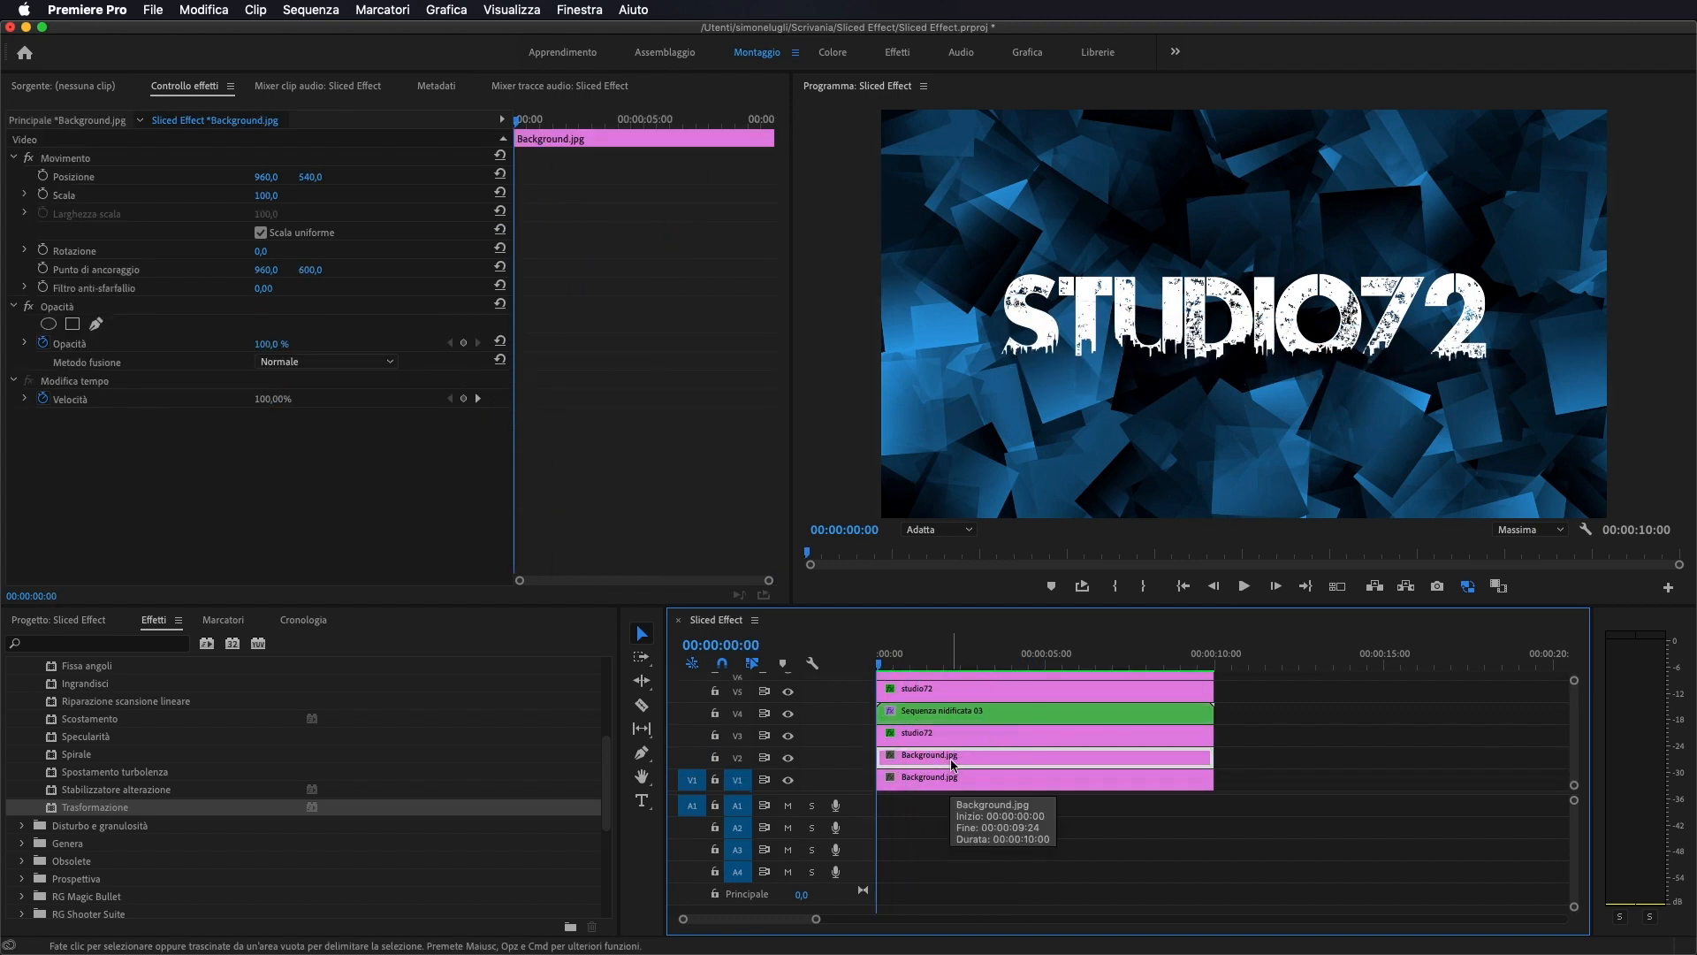
pyautogui.click(939, 784)
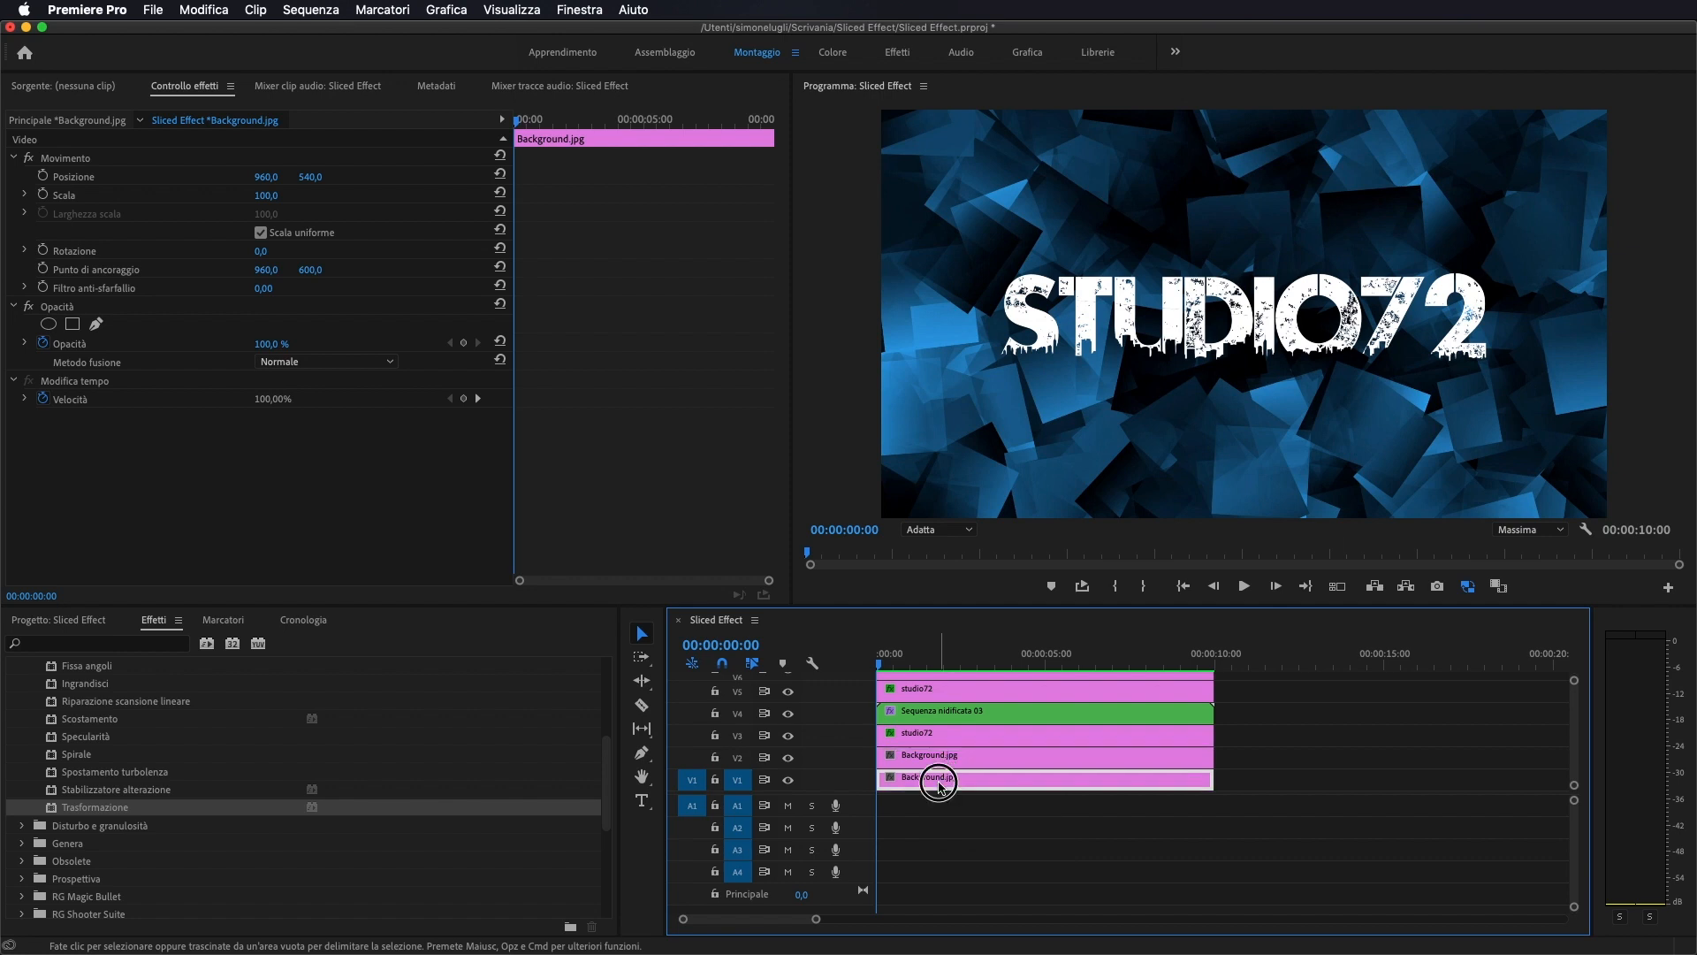
pyautogui.click(942, 758)
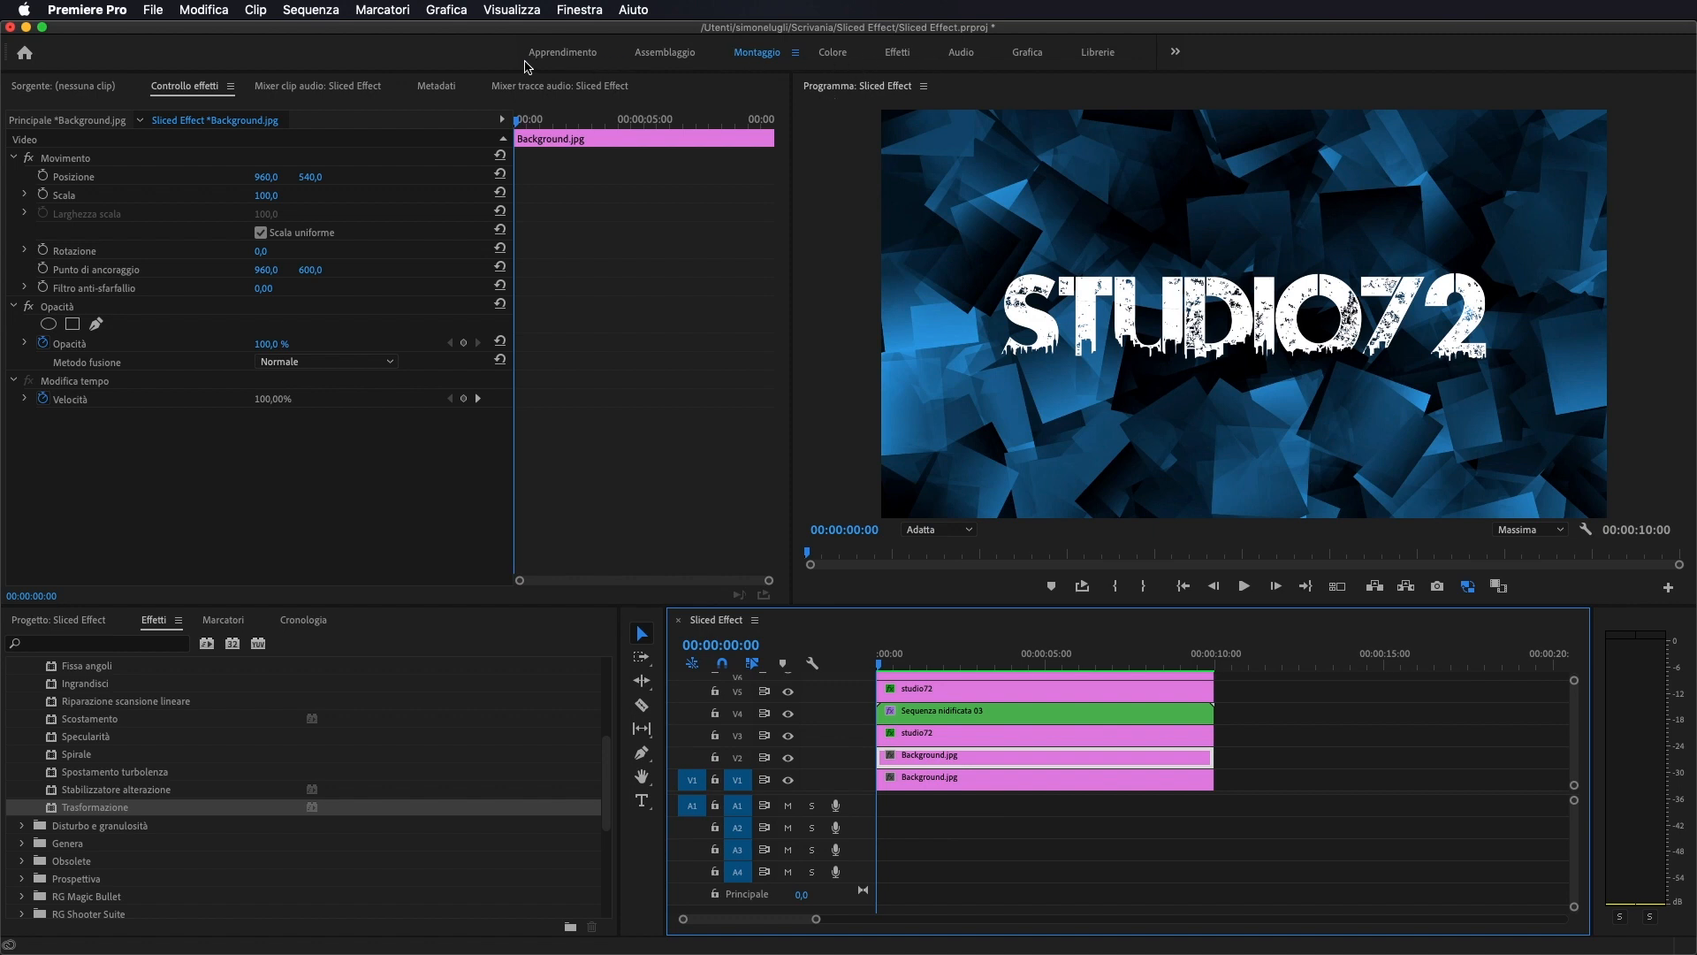
pyautogui.click(833, 53)
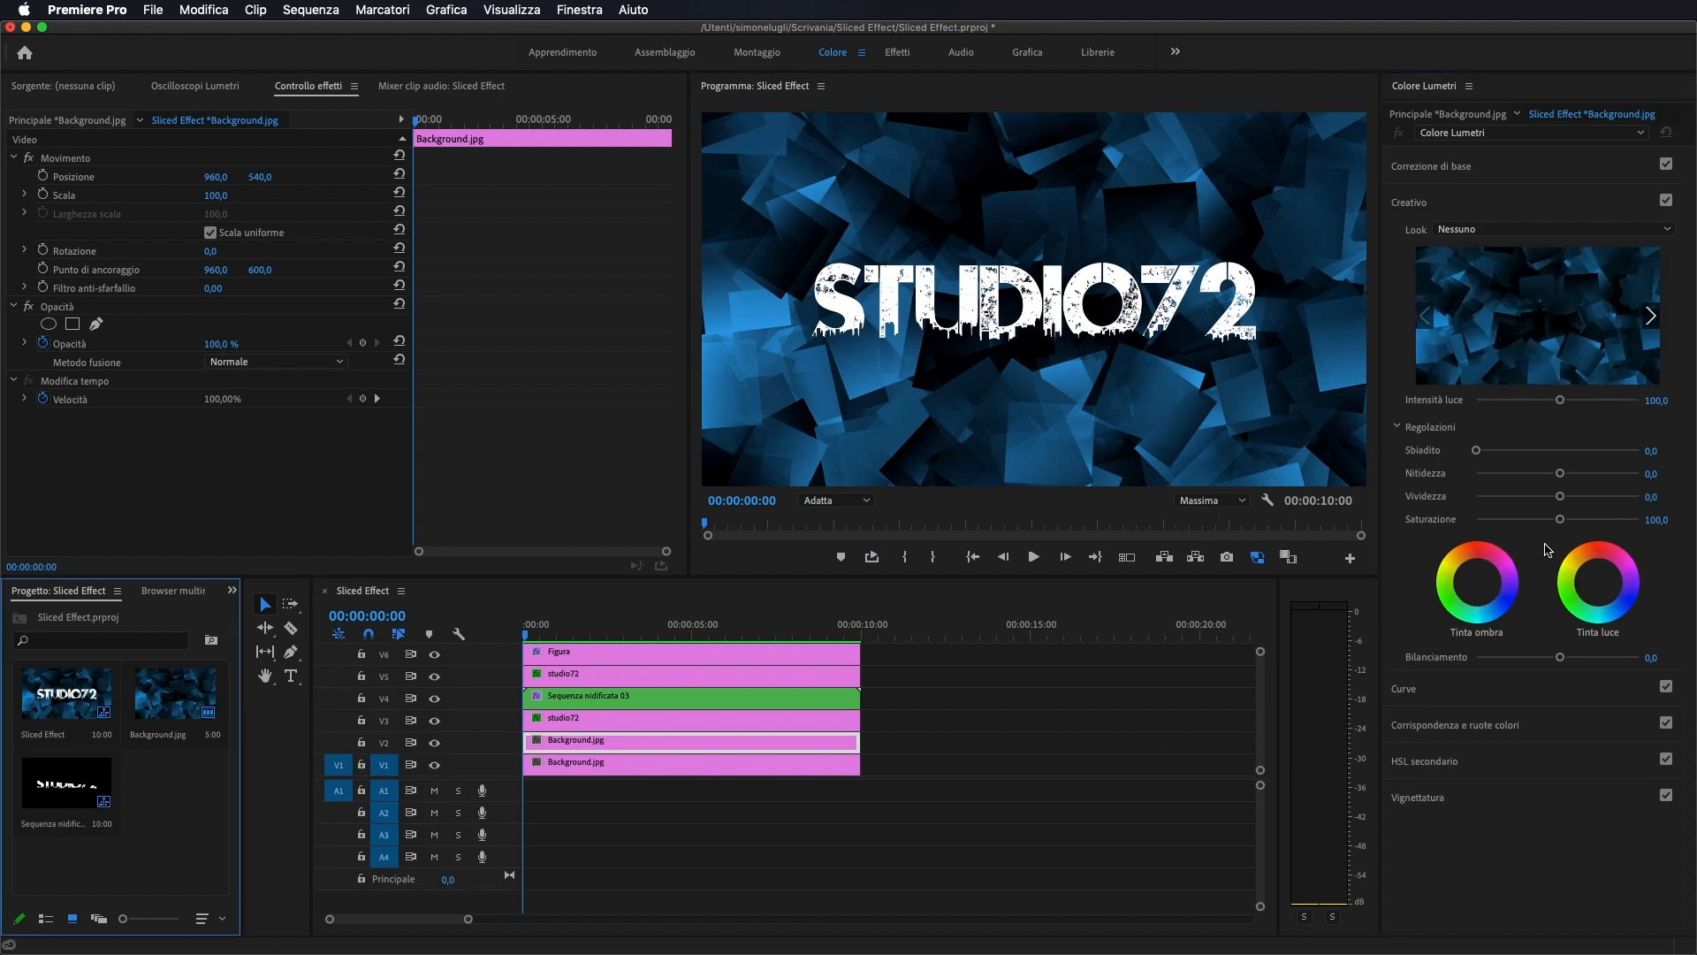
pyautogui.moveTo(1562, 522); pyautogui.dragTo(1379, 521)
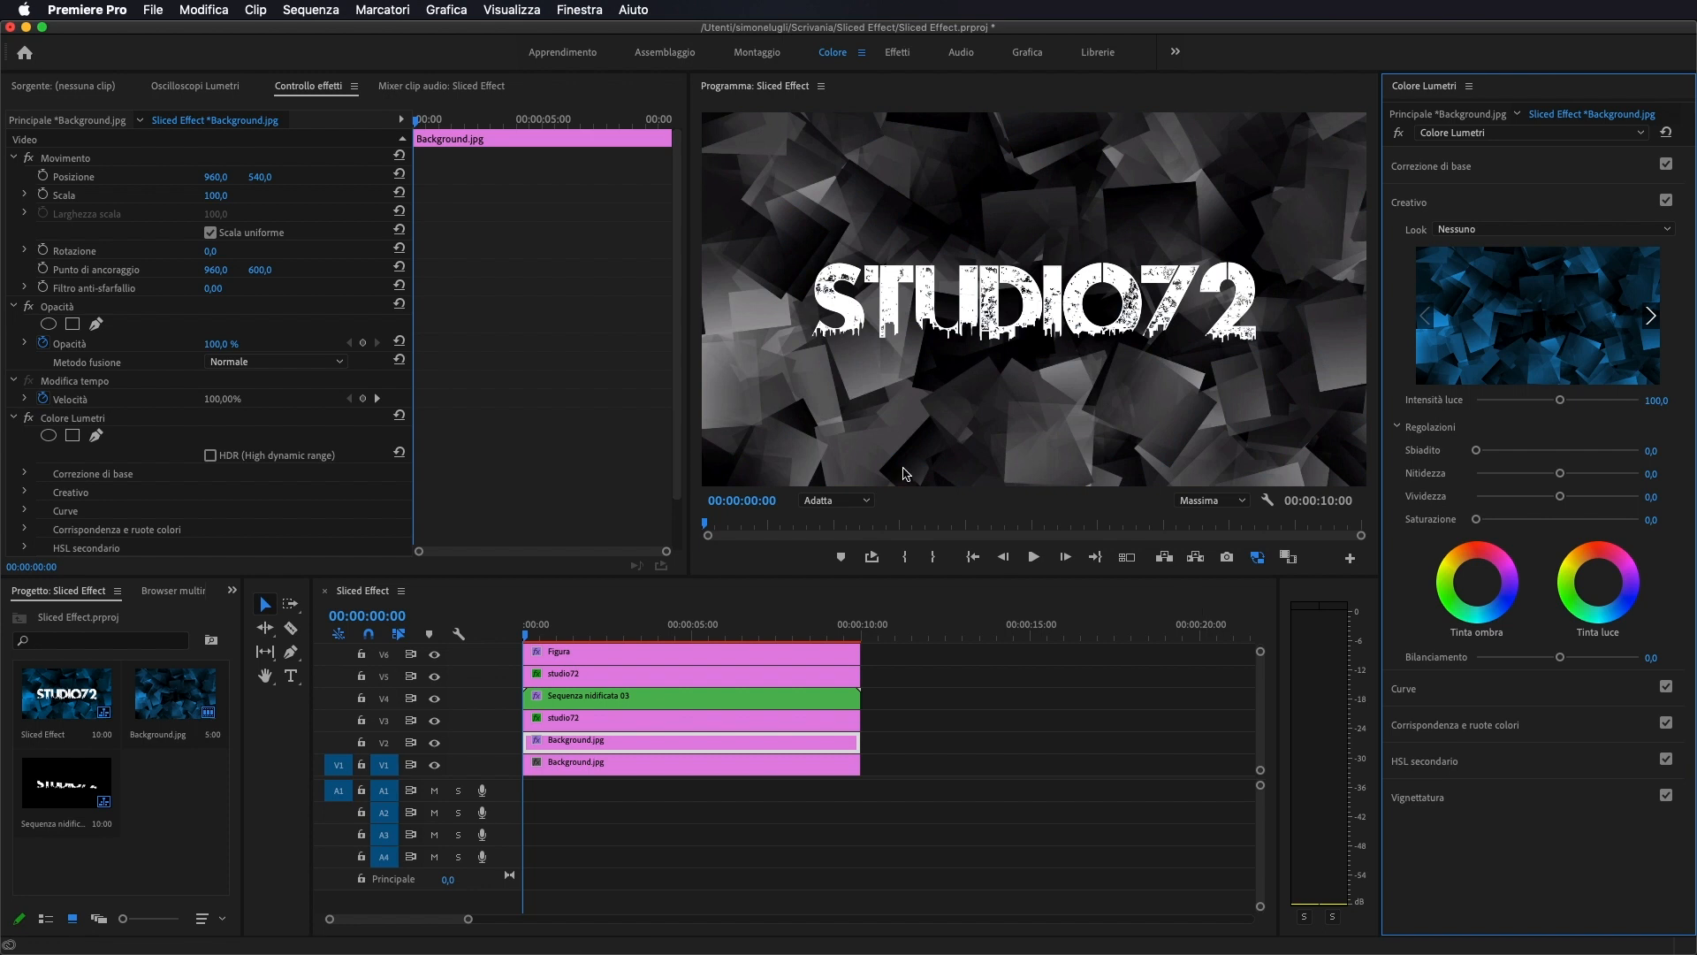
pyautogui.click(757, 55)
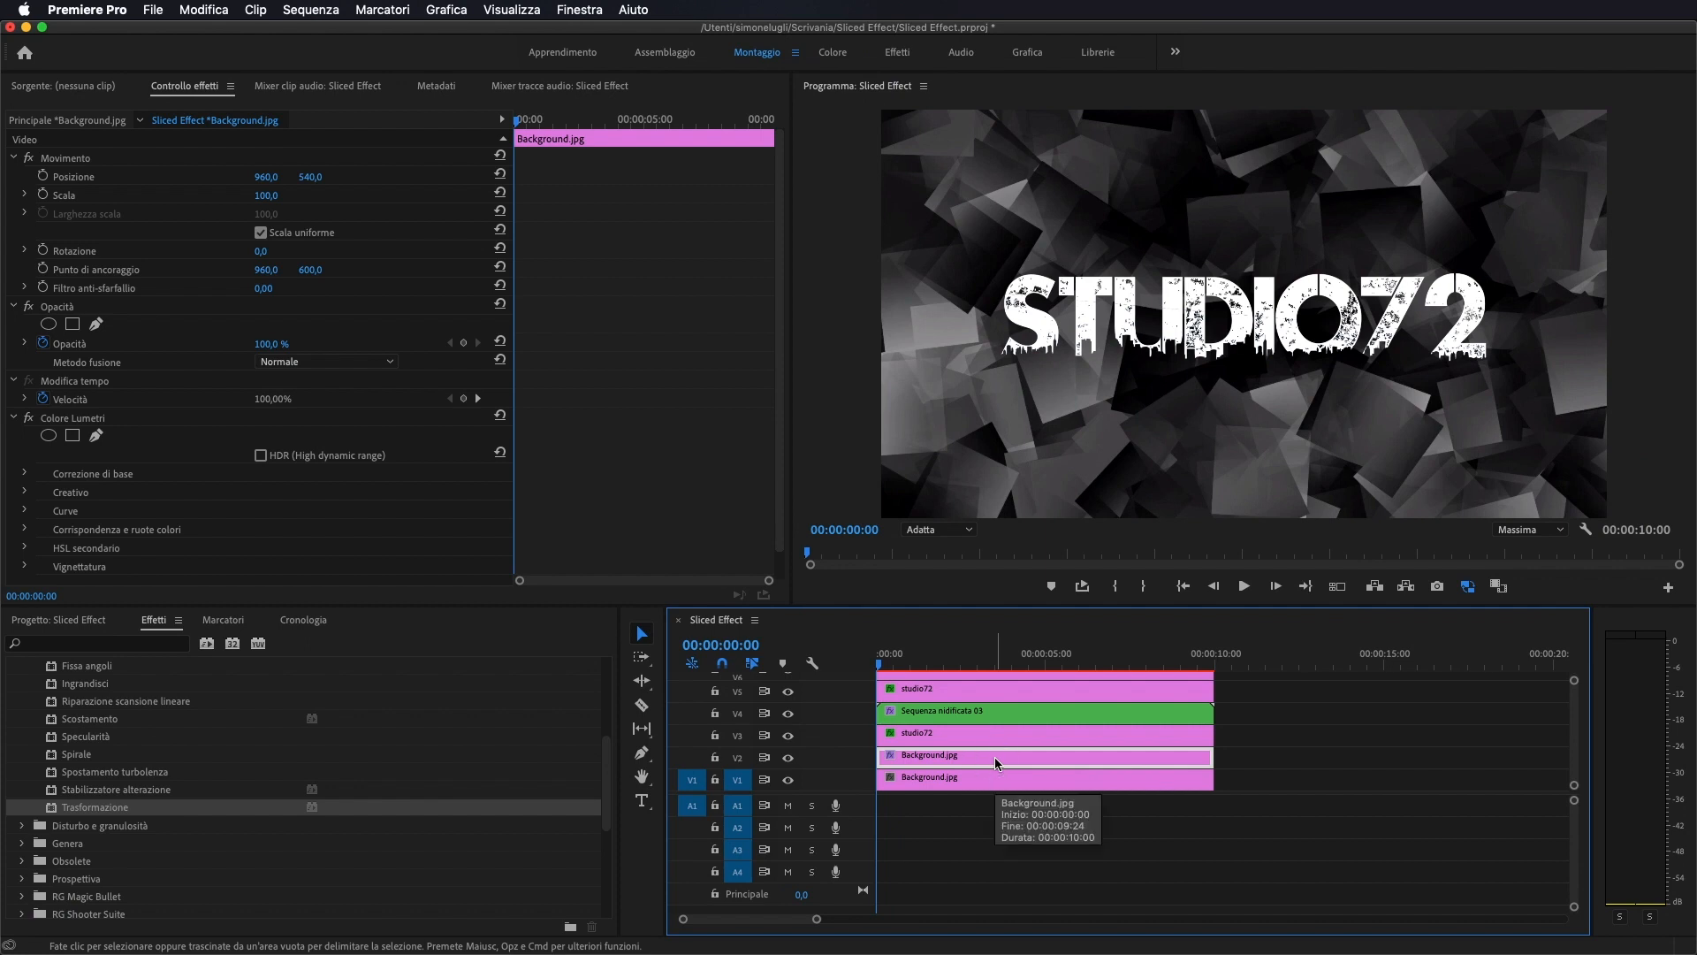
# - At 00:00:03:04, begin a pen-drawn opacity mask on the V2 Background.jpg clip, aligning its top edge with the diagonal cut line
pyautogui.moveTo(879, 658); pyautogui.dragTo(986, 668)
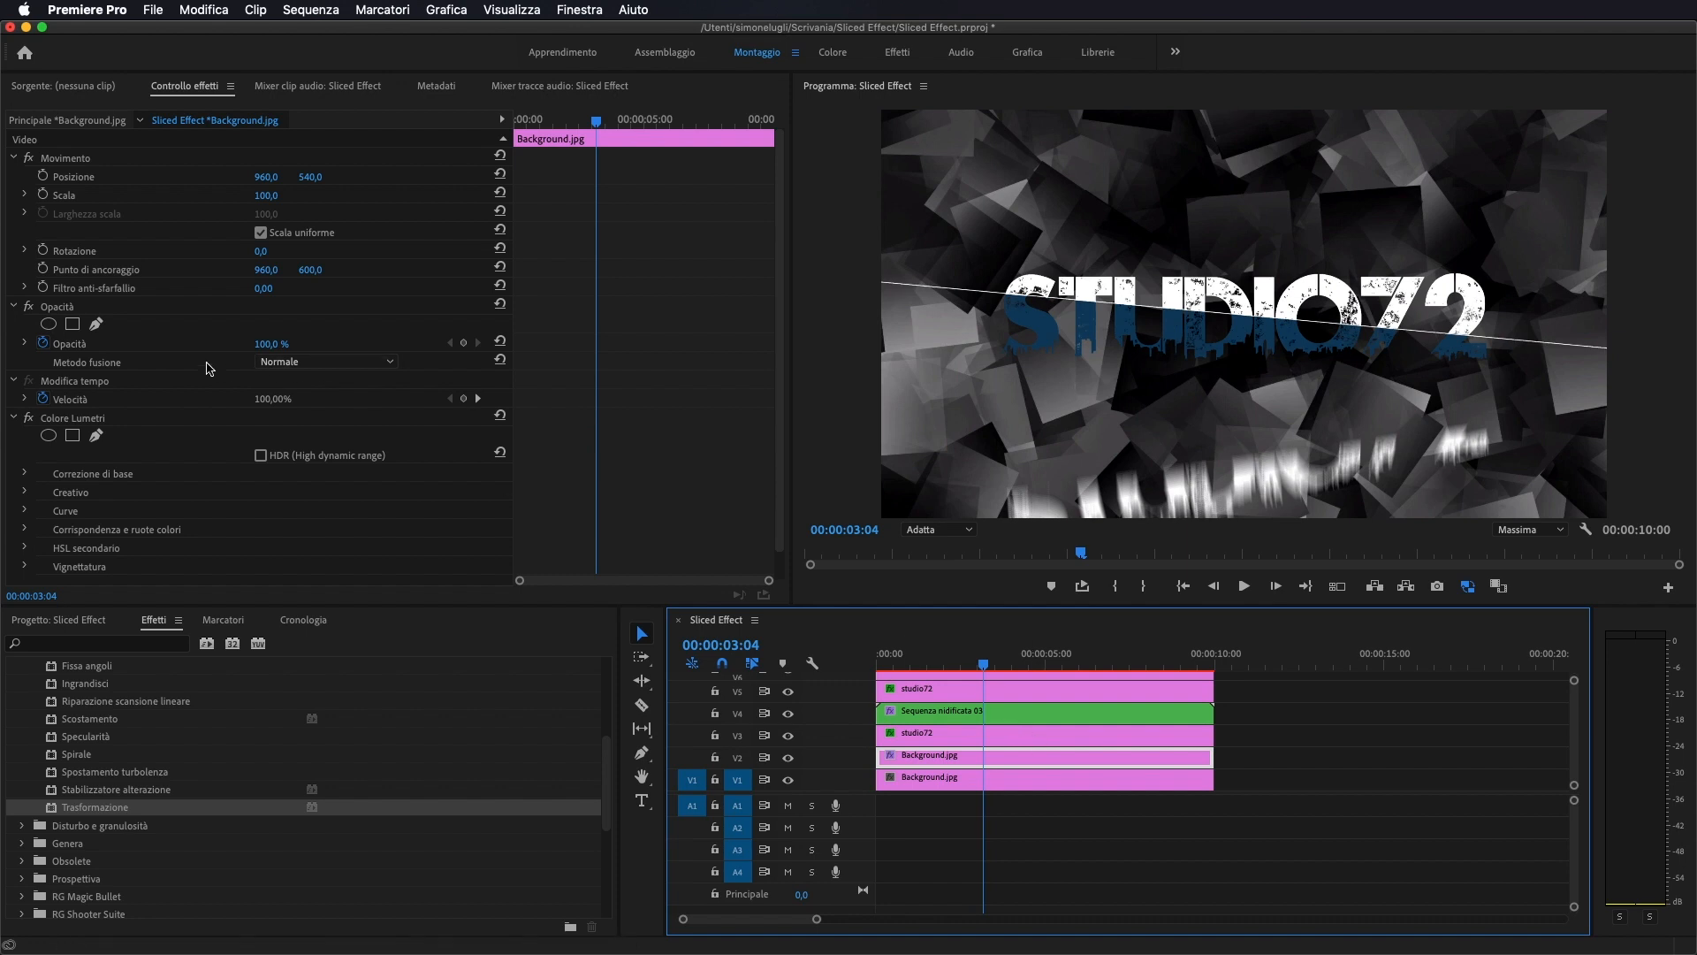
pyautogui.scroll(-1, 111, 316)
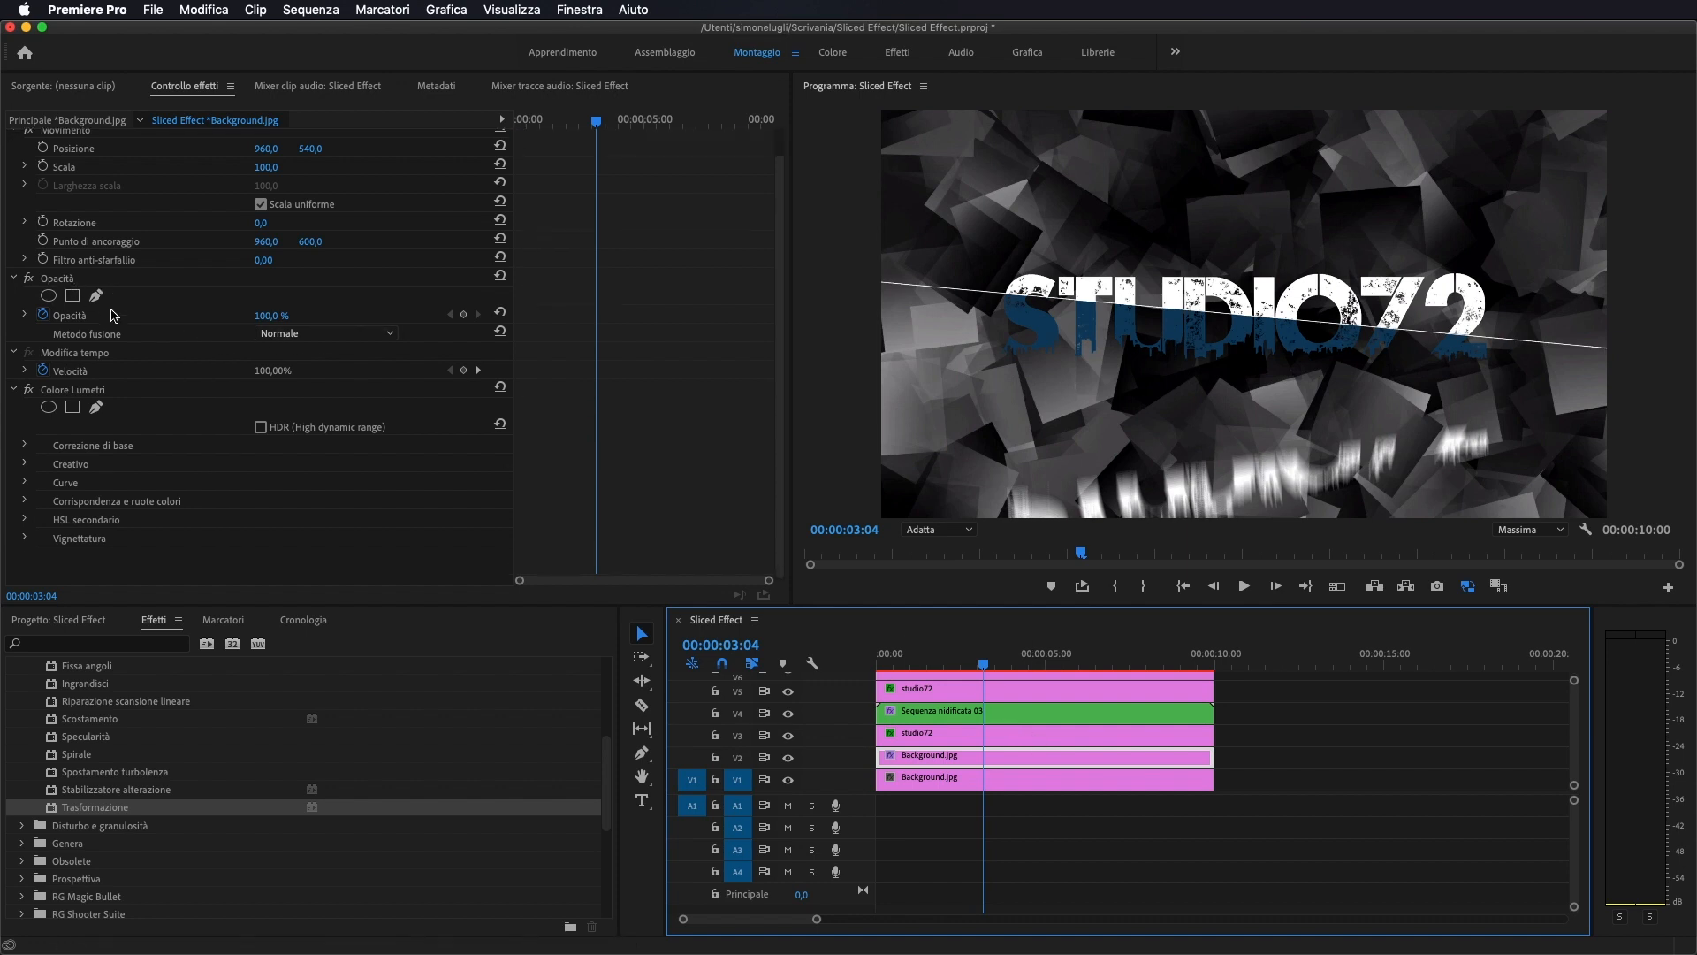
pyautogui.click(66, 279)
pyautogui.click(96, 296)
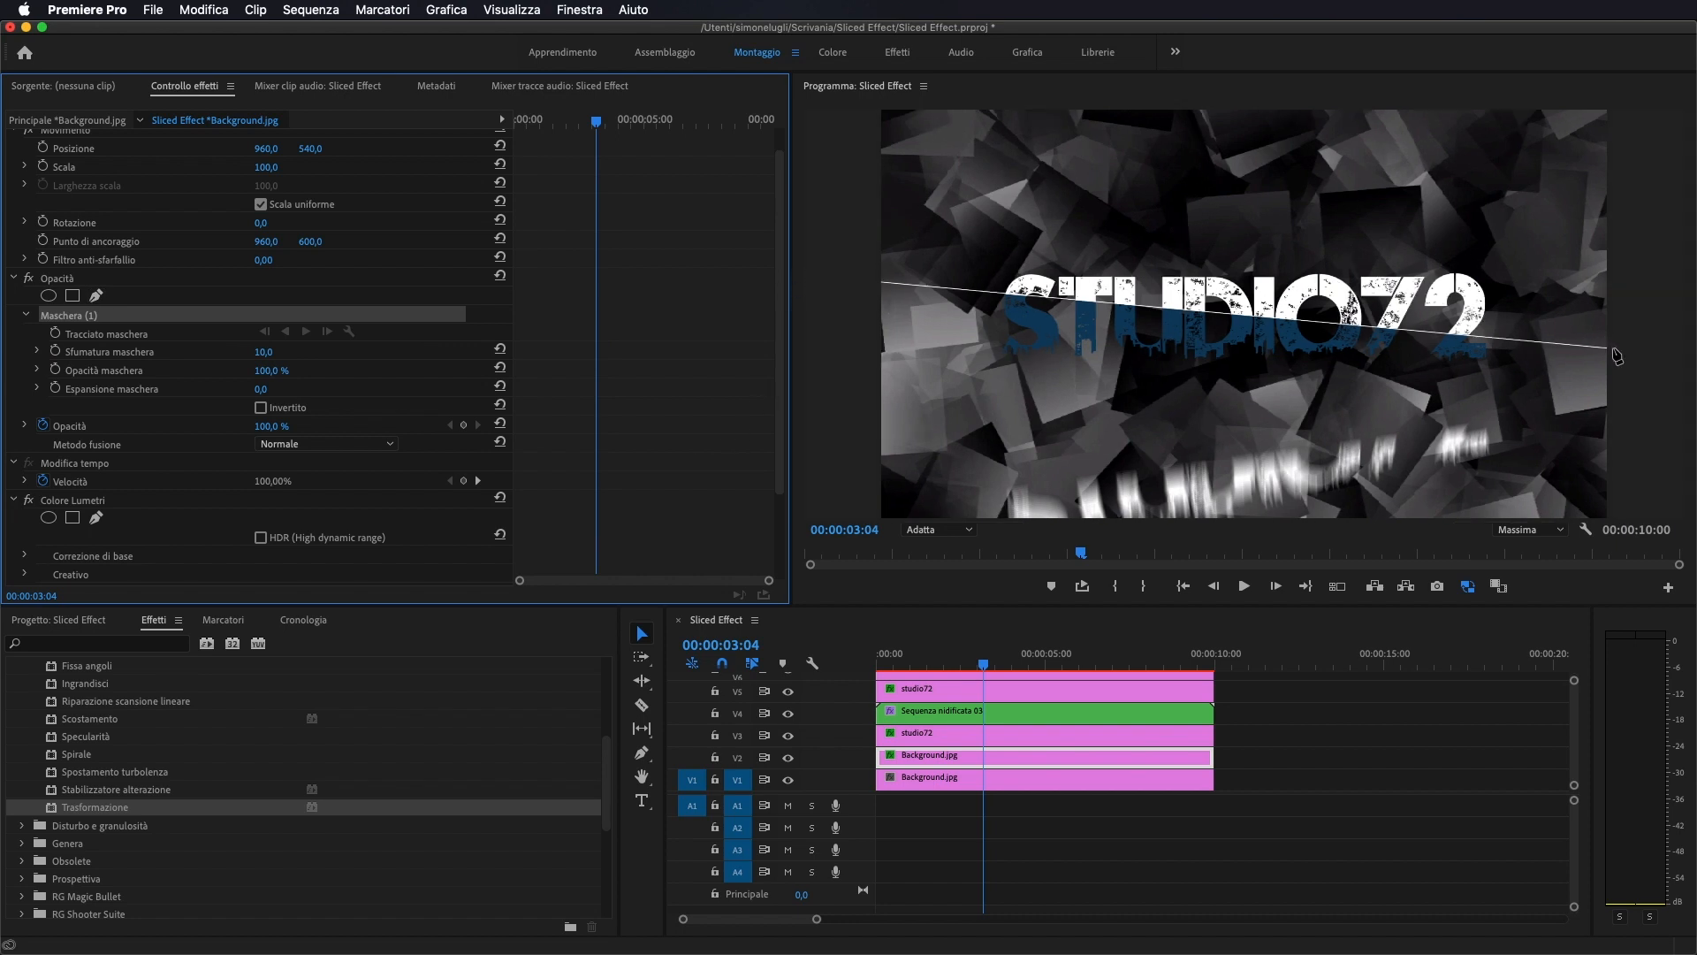
pyautogui.click(856, 289)
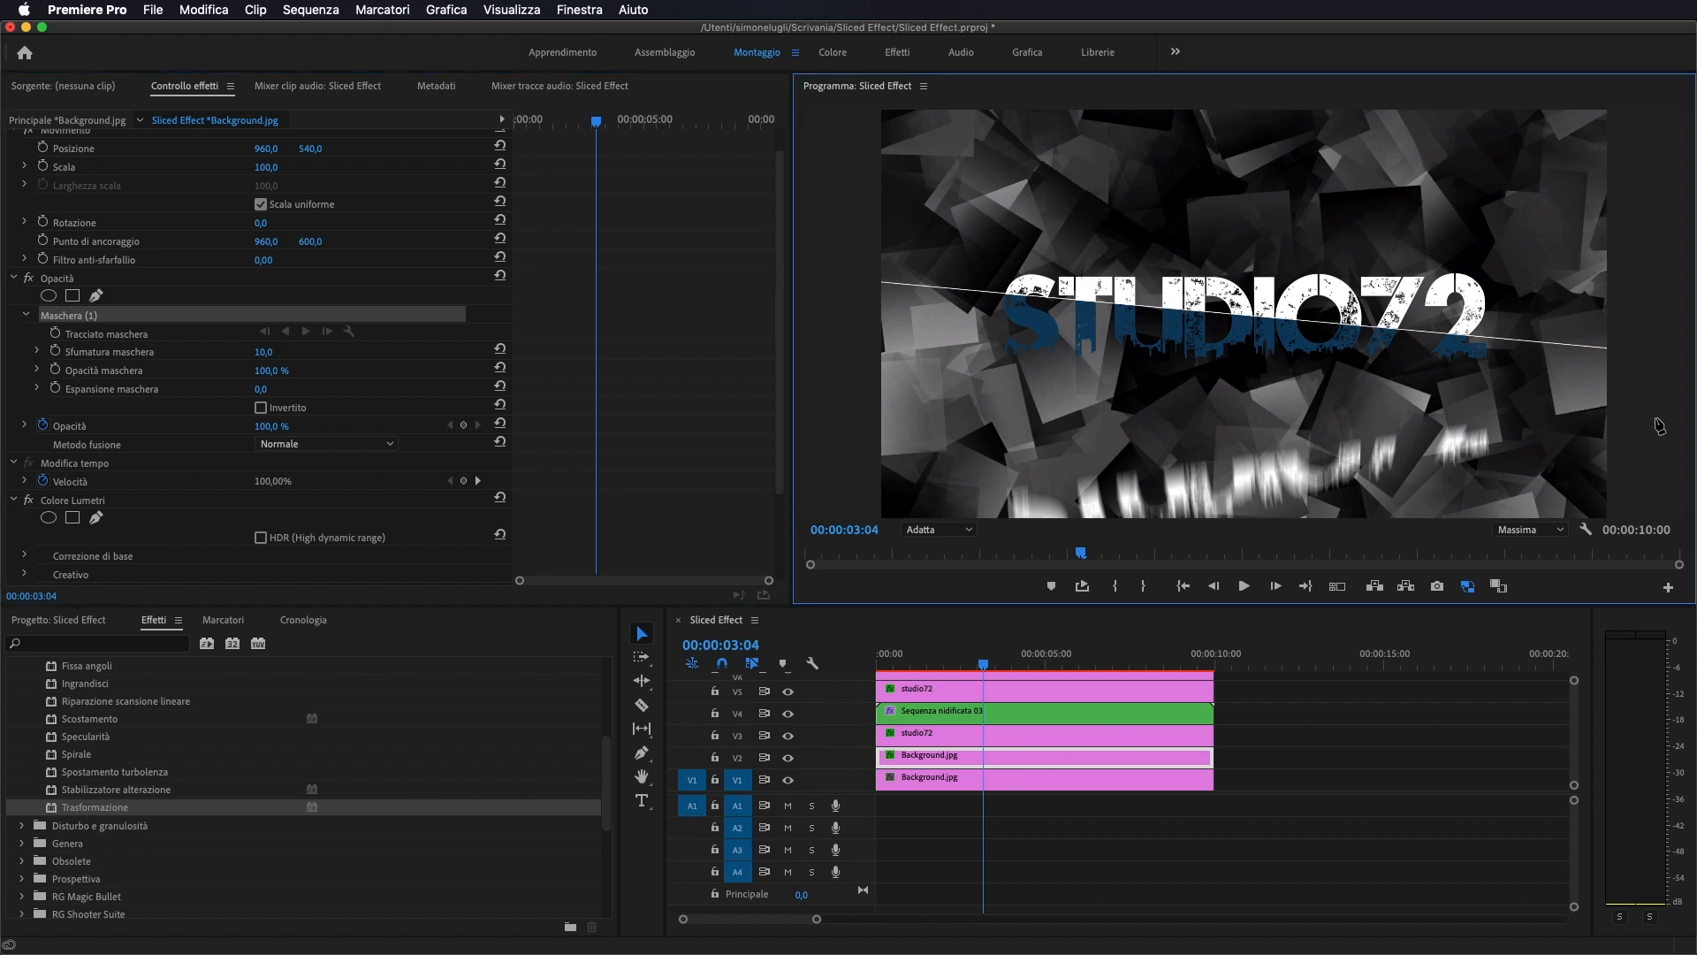
pyautogui.moveTo(1626, 354); pyautogui.dragTo(1625, 346)
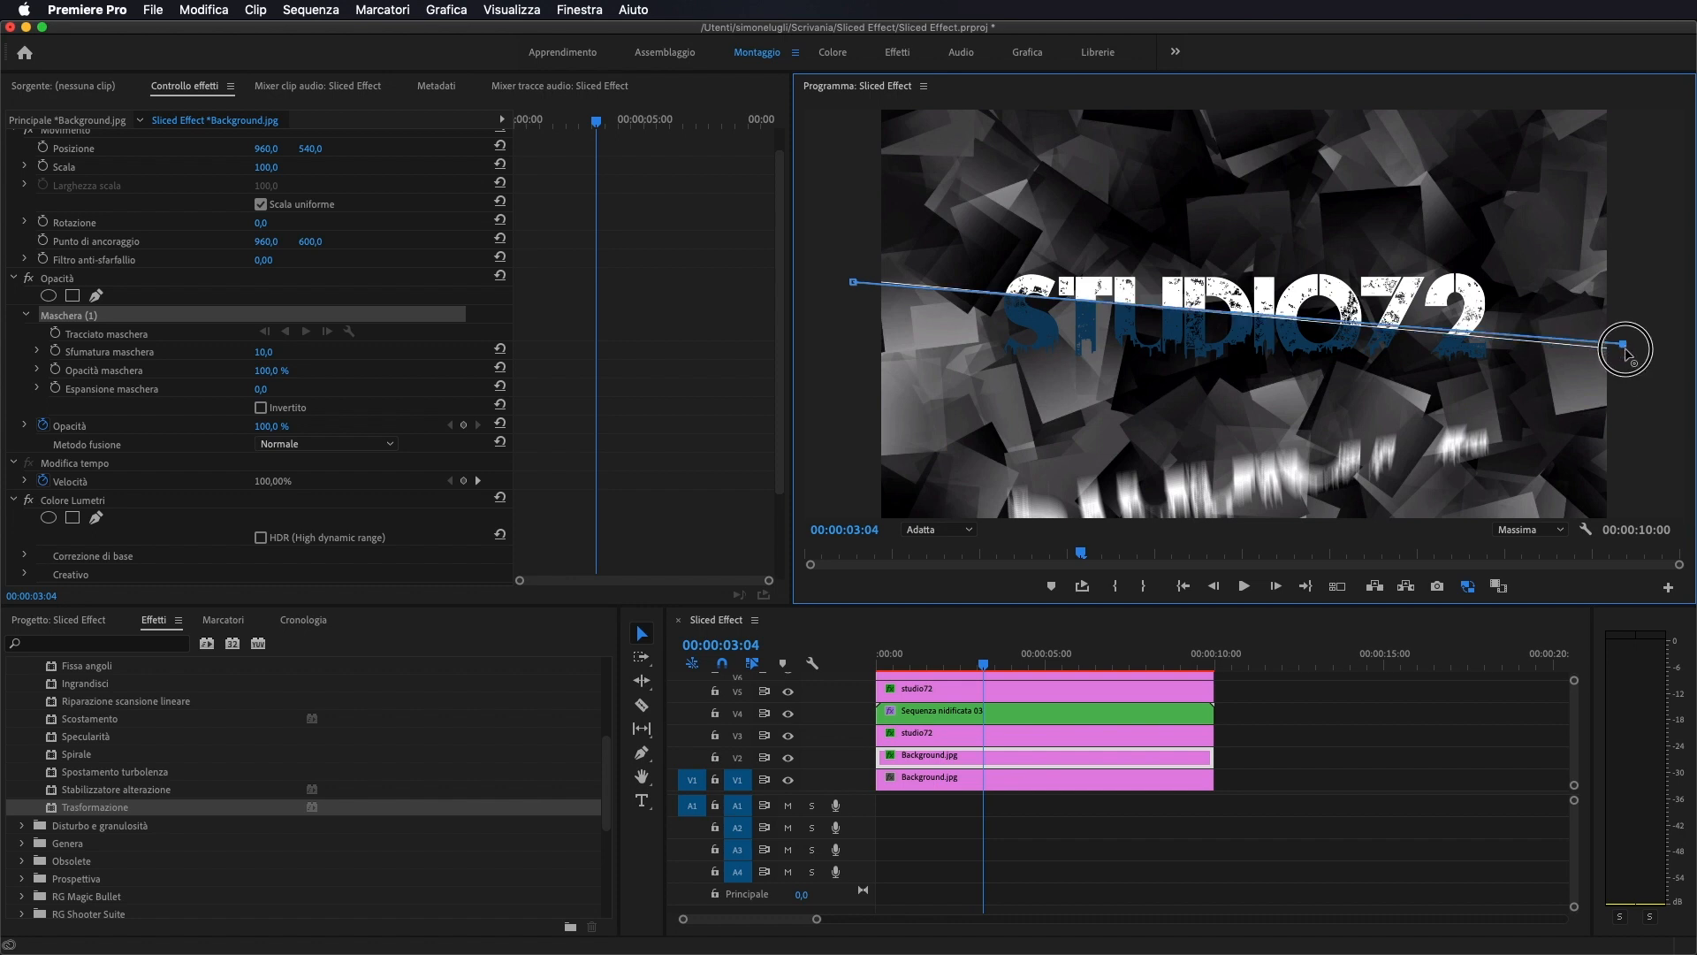
pyautogui.moveTo(1626, 357); pyautogui.dragTo(1626, 356)
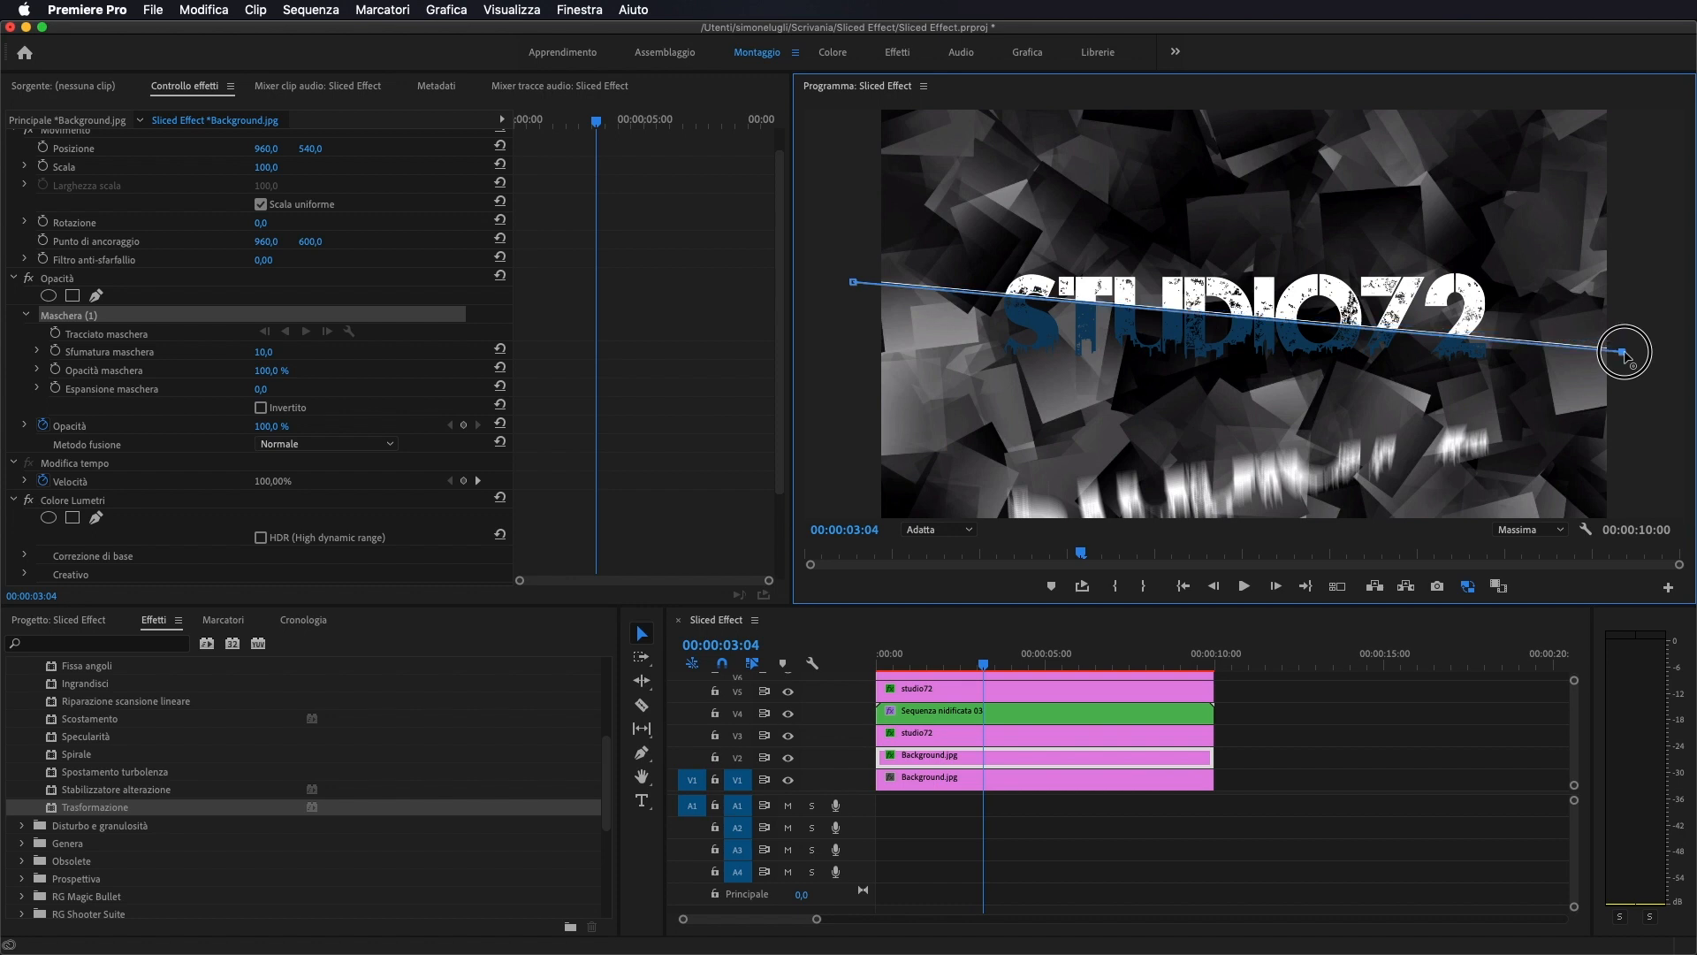
pyautogui.moveTo(1627, 356); pyautogui.dragTo(1621, 349)
pyautogui.moveTo(855, 286); pyautogui.dragTo(858, 283)
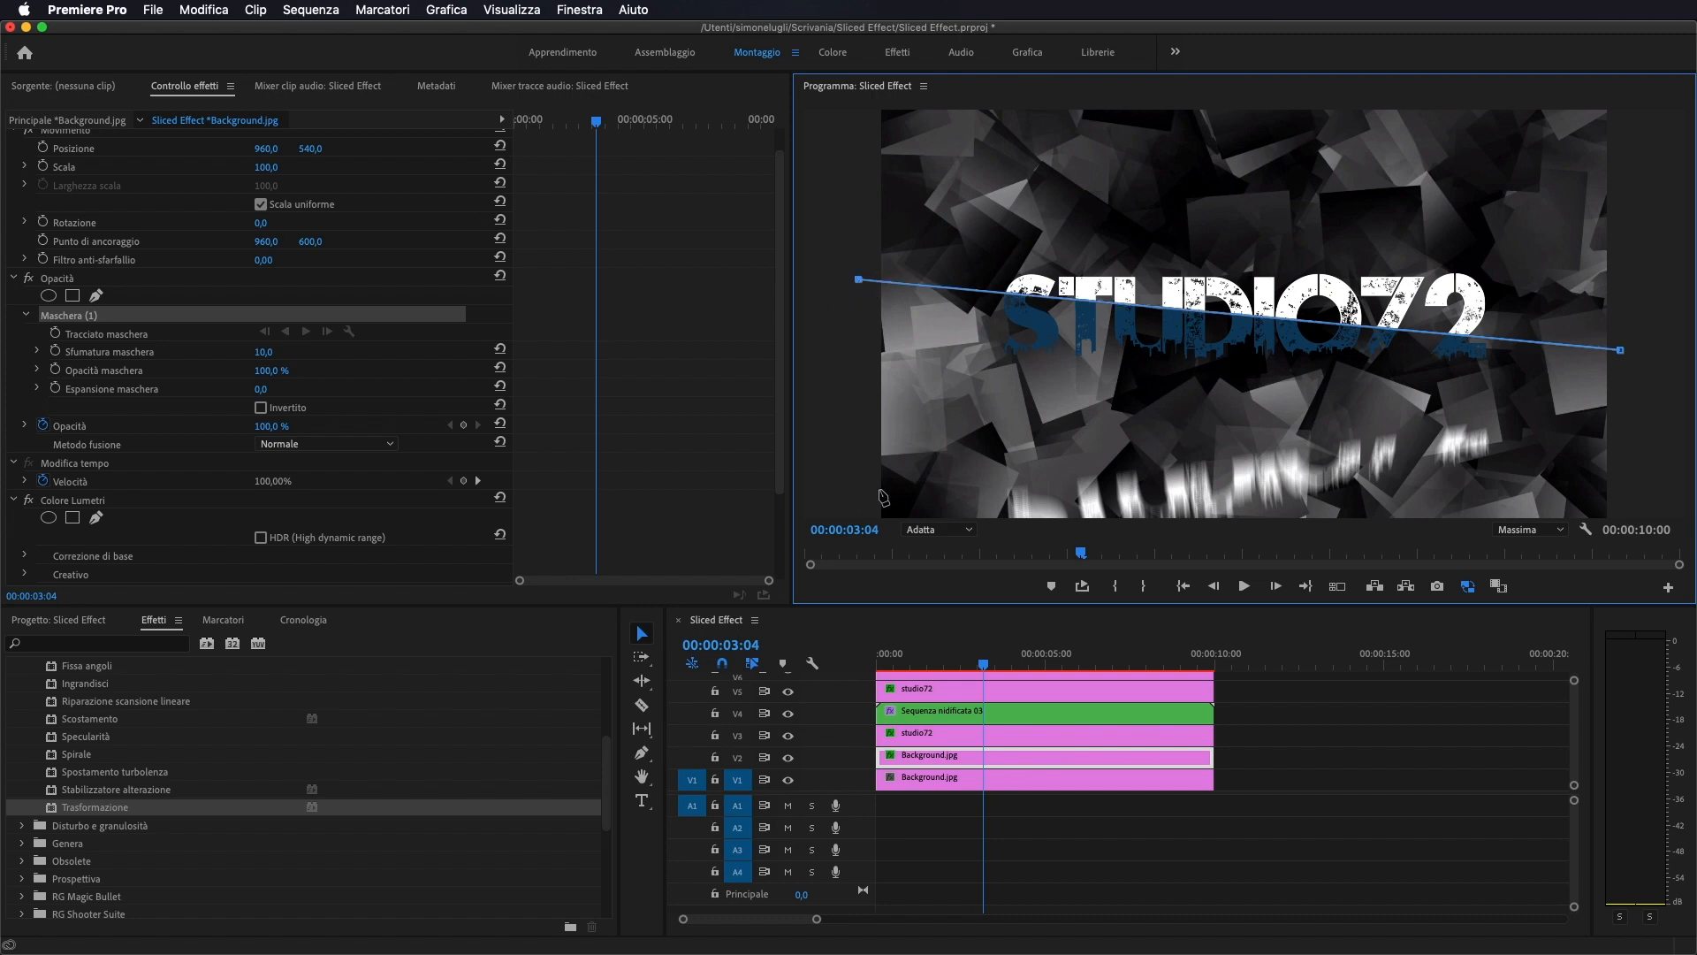
# - Reduce the preview zoom to 25%, close the mask around the area below the cut line, and set its feather to 0
pyautogui.click(926, 531)
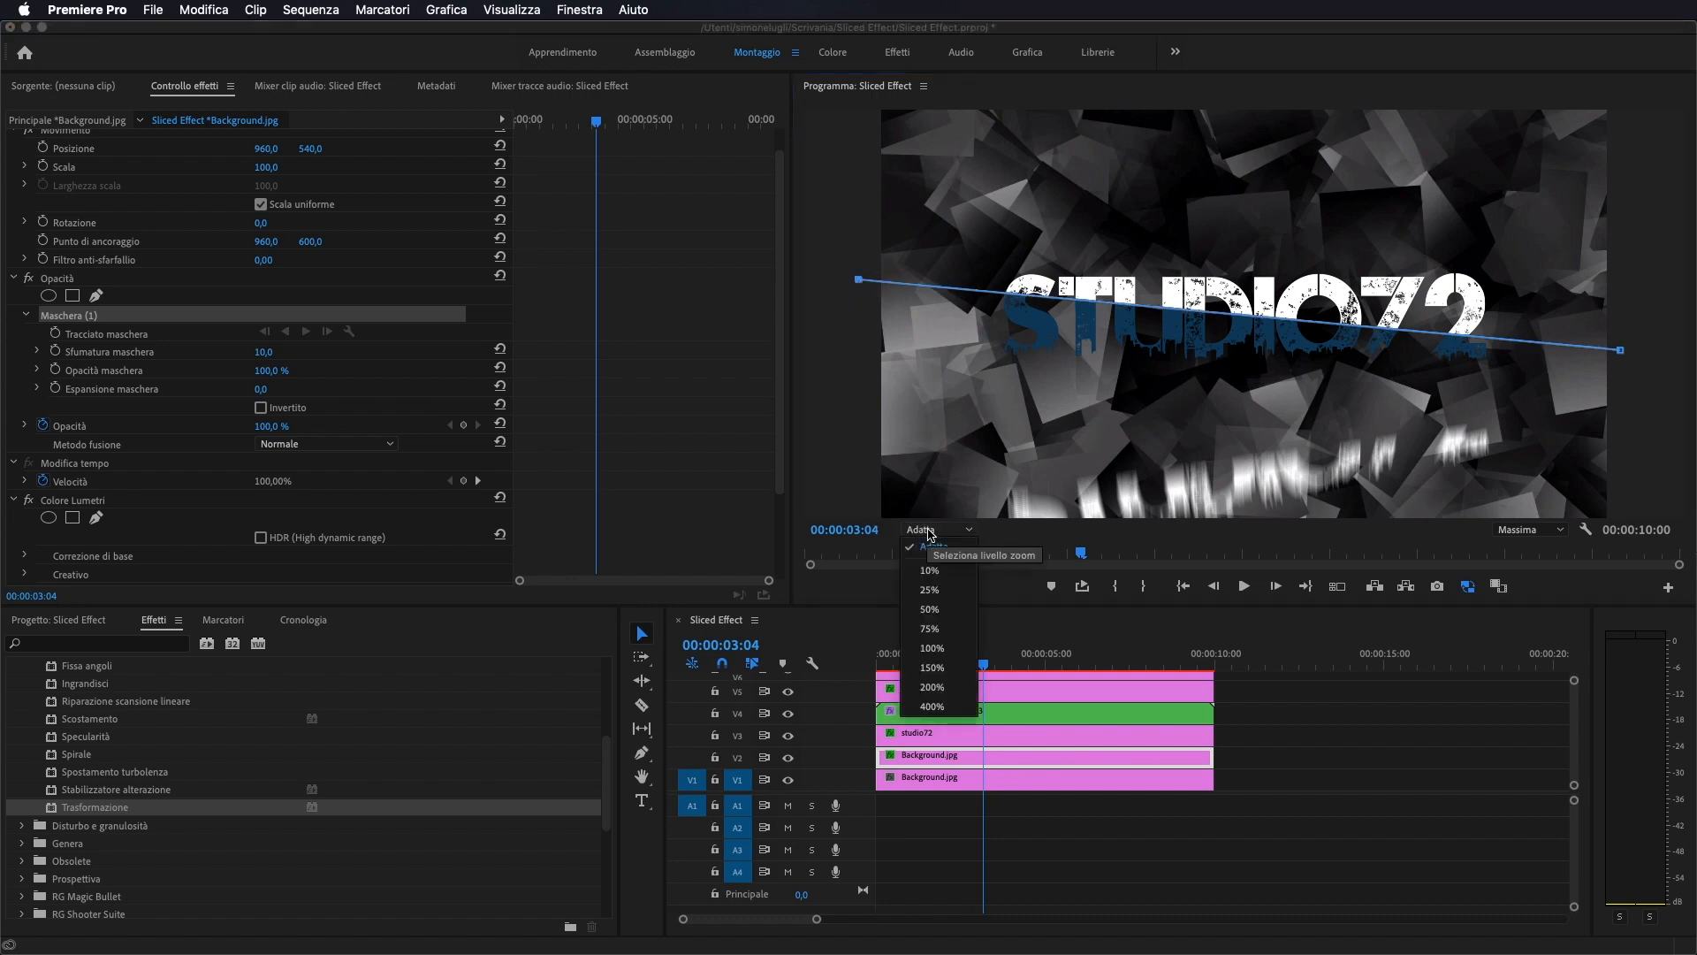
pyautogui.click(930, 610)
pyautogui.click(940, 529)
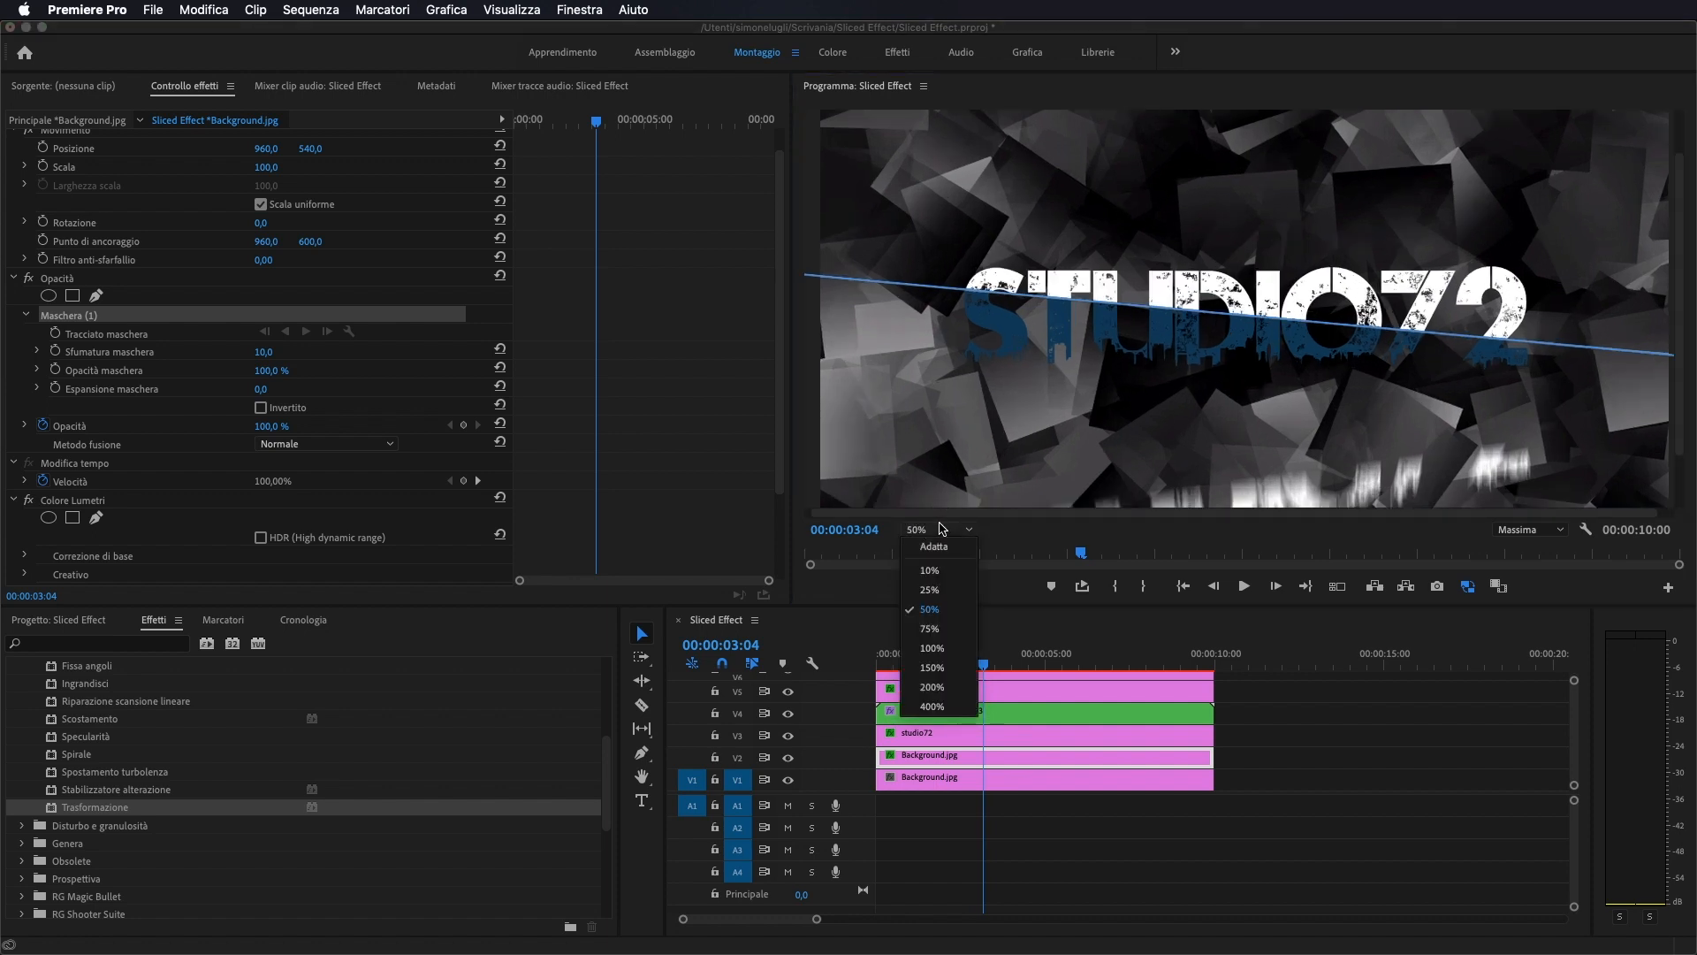
pyautogui.click(937, 594)
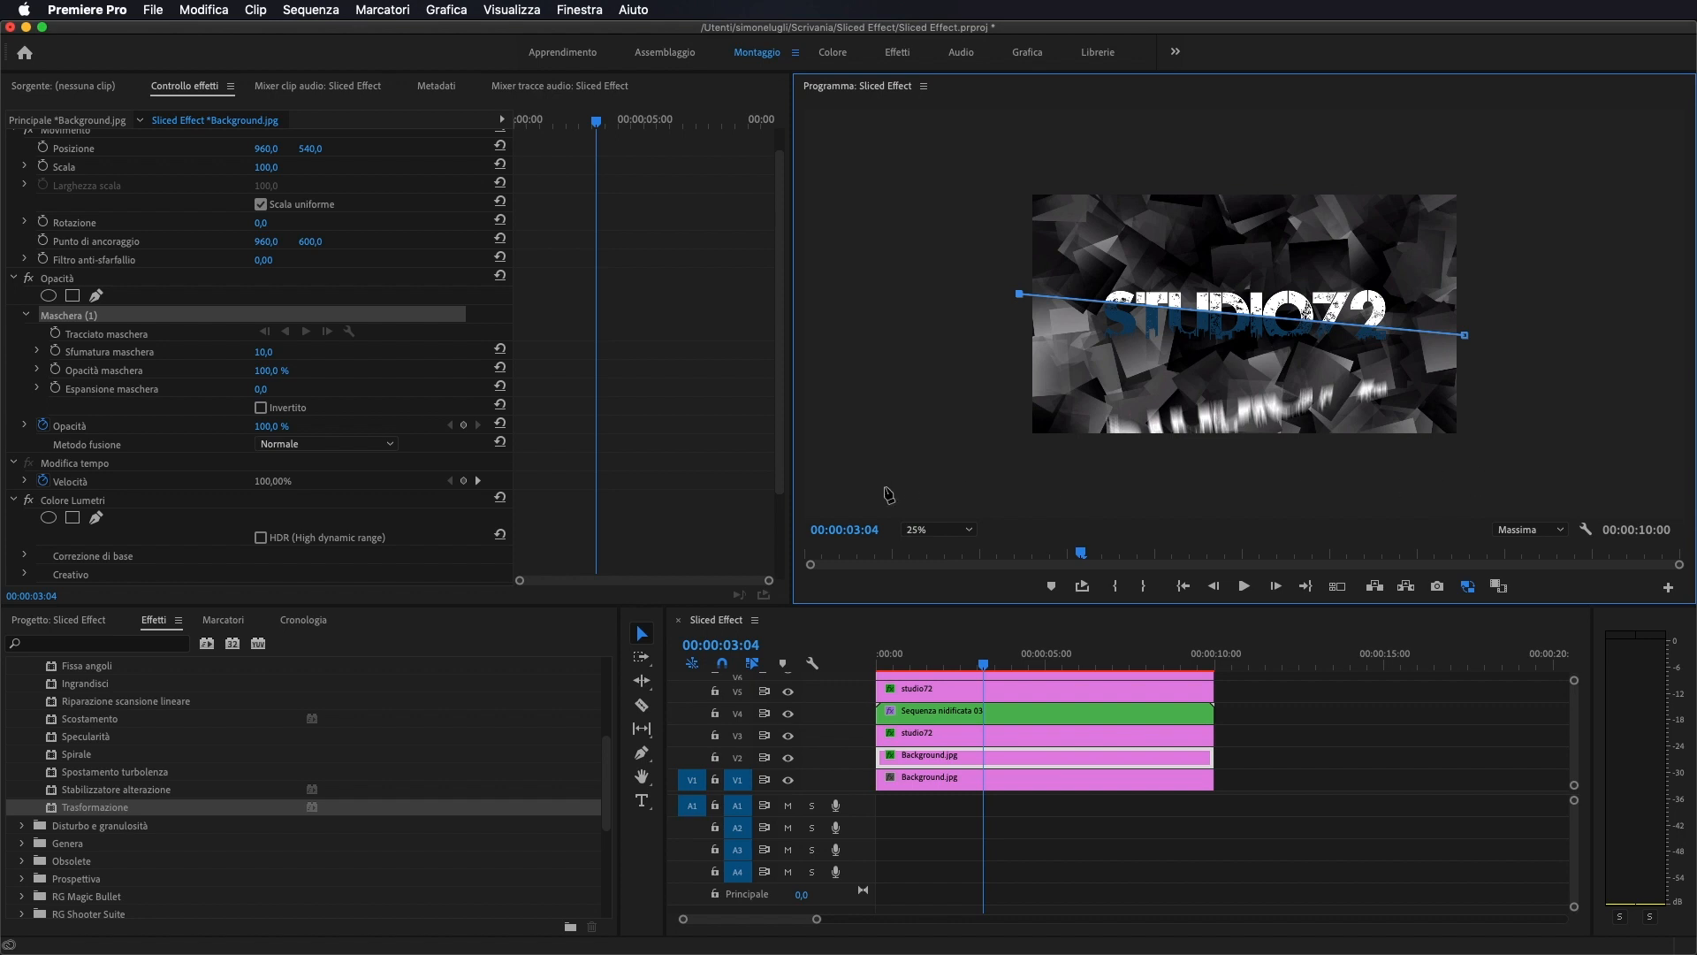
pyautogui.click(1021, 298)
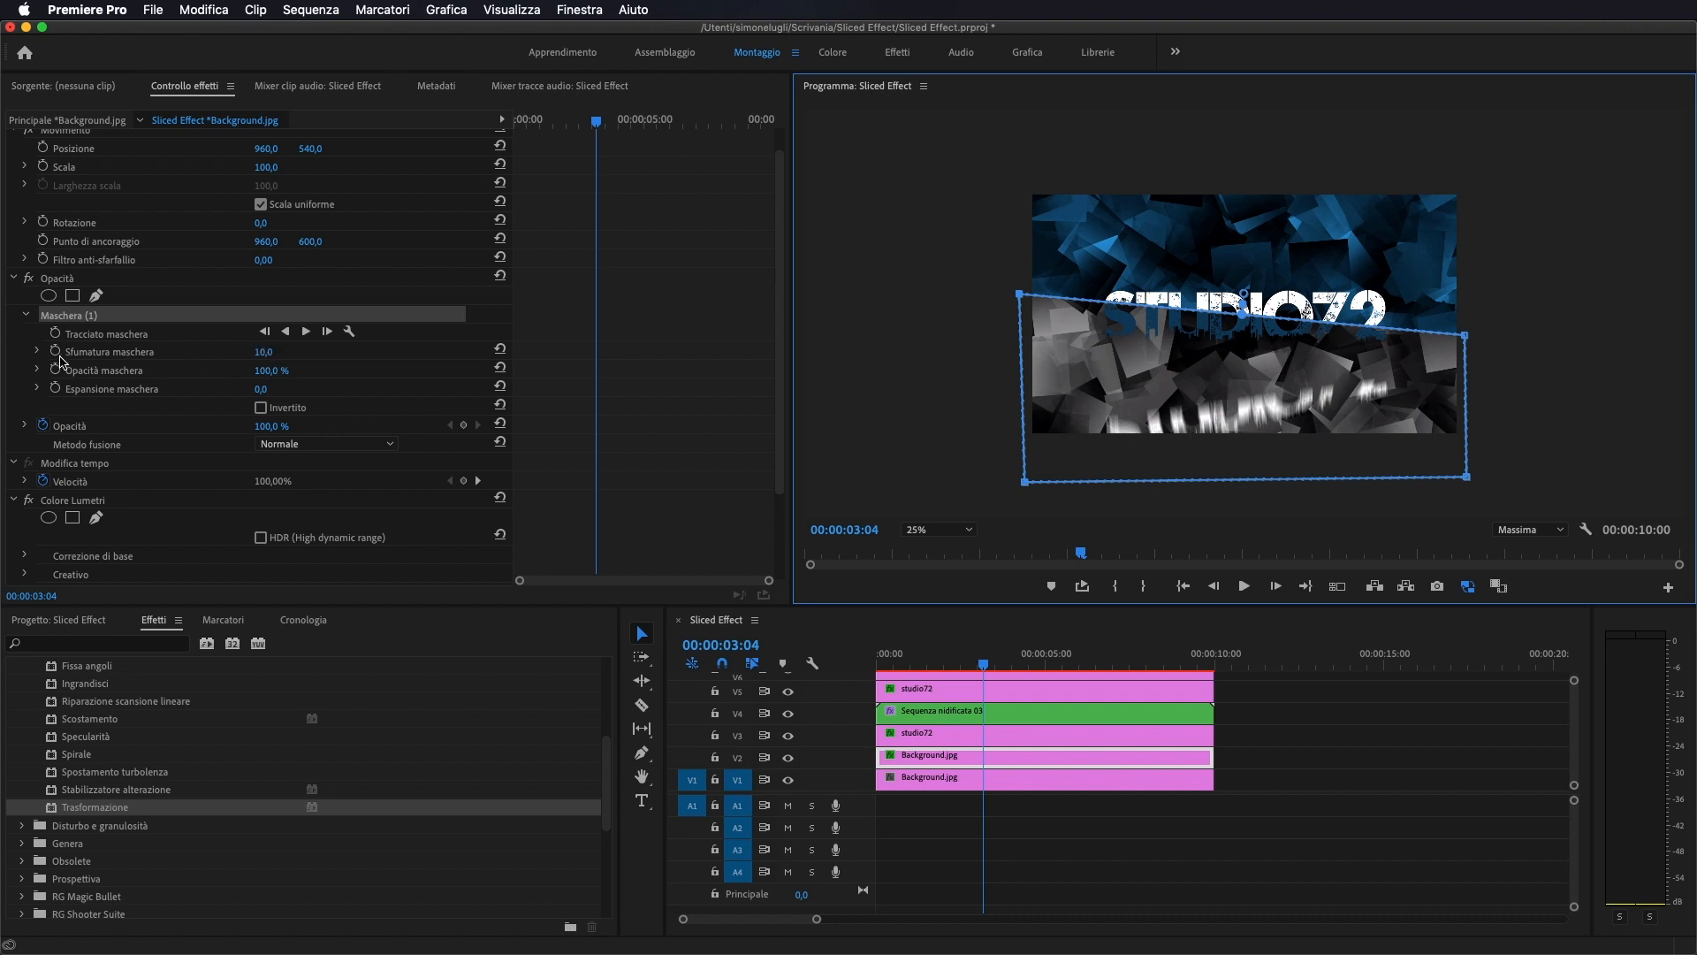
pyautogui.moveTo(266, 356); pyautogui.dragTo(247, 356)
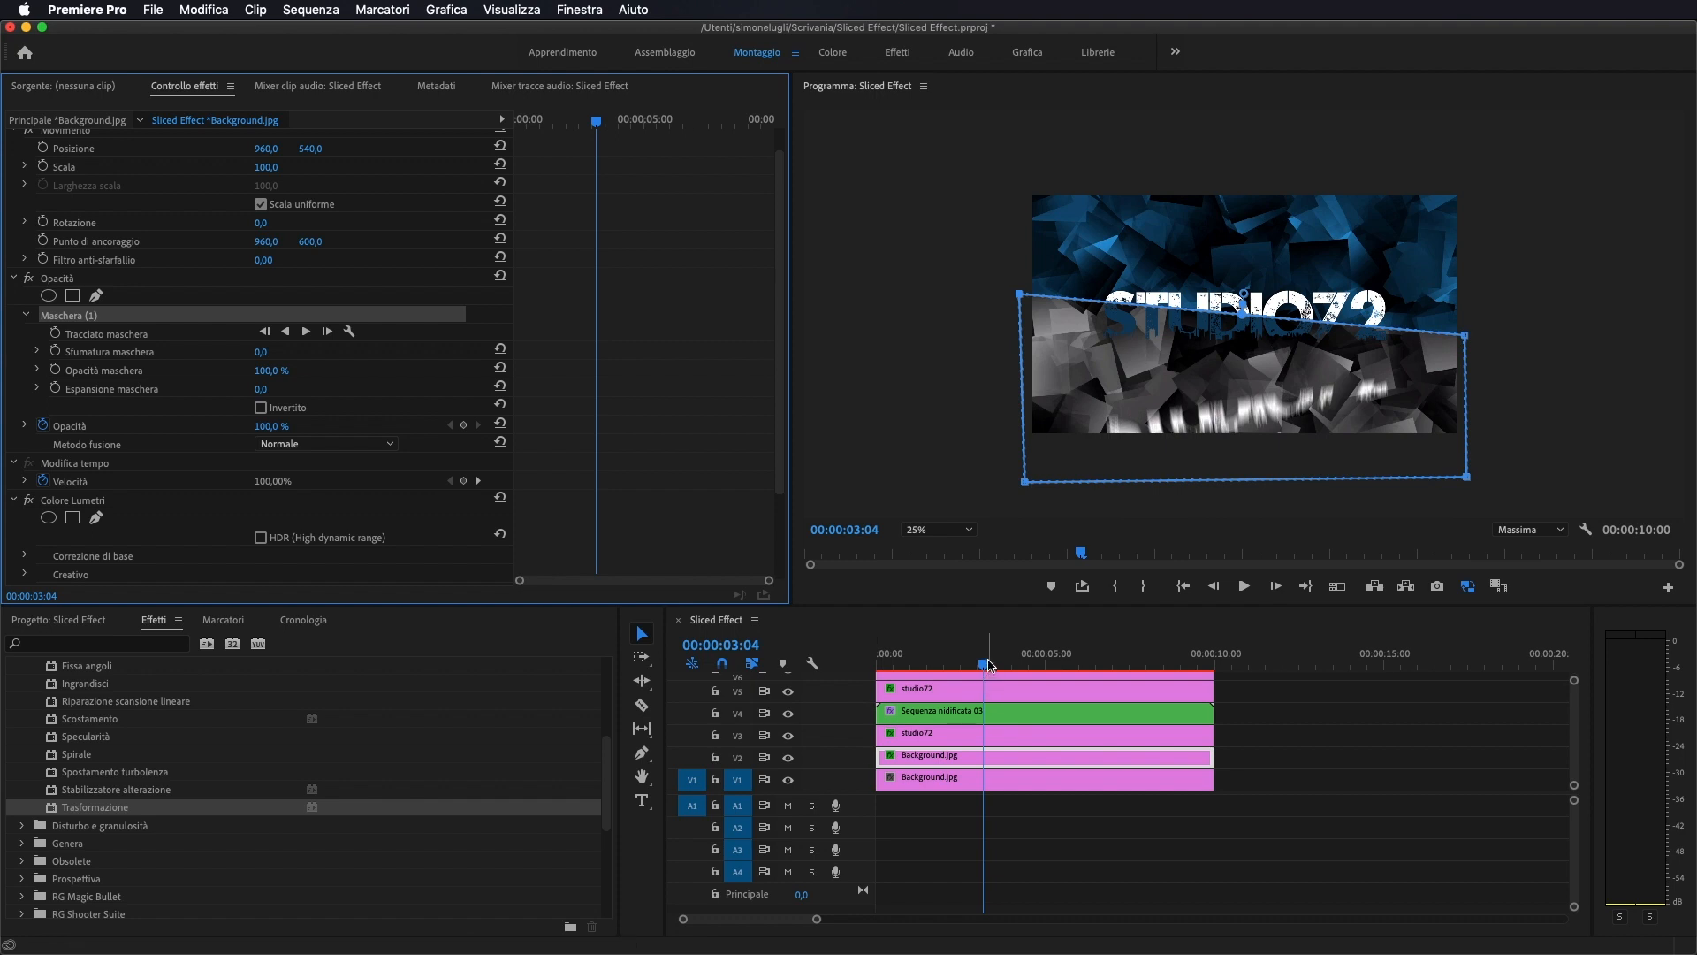
# - Expand track V2 and trim the start of its Background.jpg clip to 00:00:02:00
pyautogui.moveTo(984, 666); pyautogui.dragTo(944, 672)
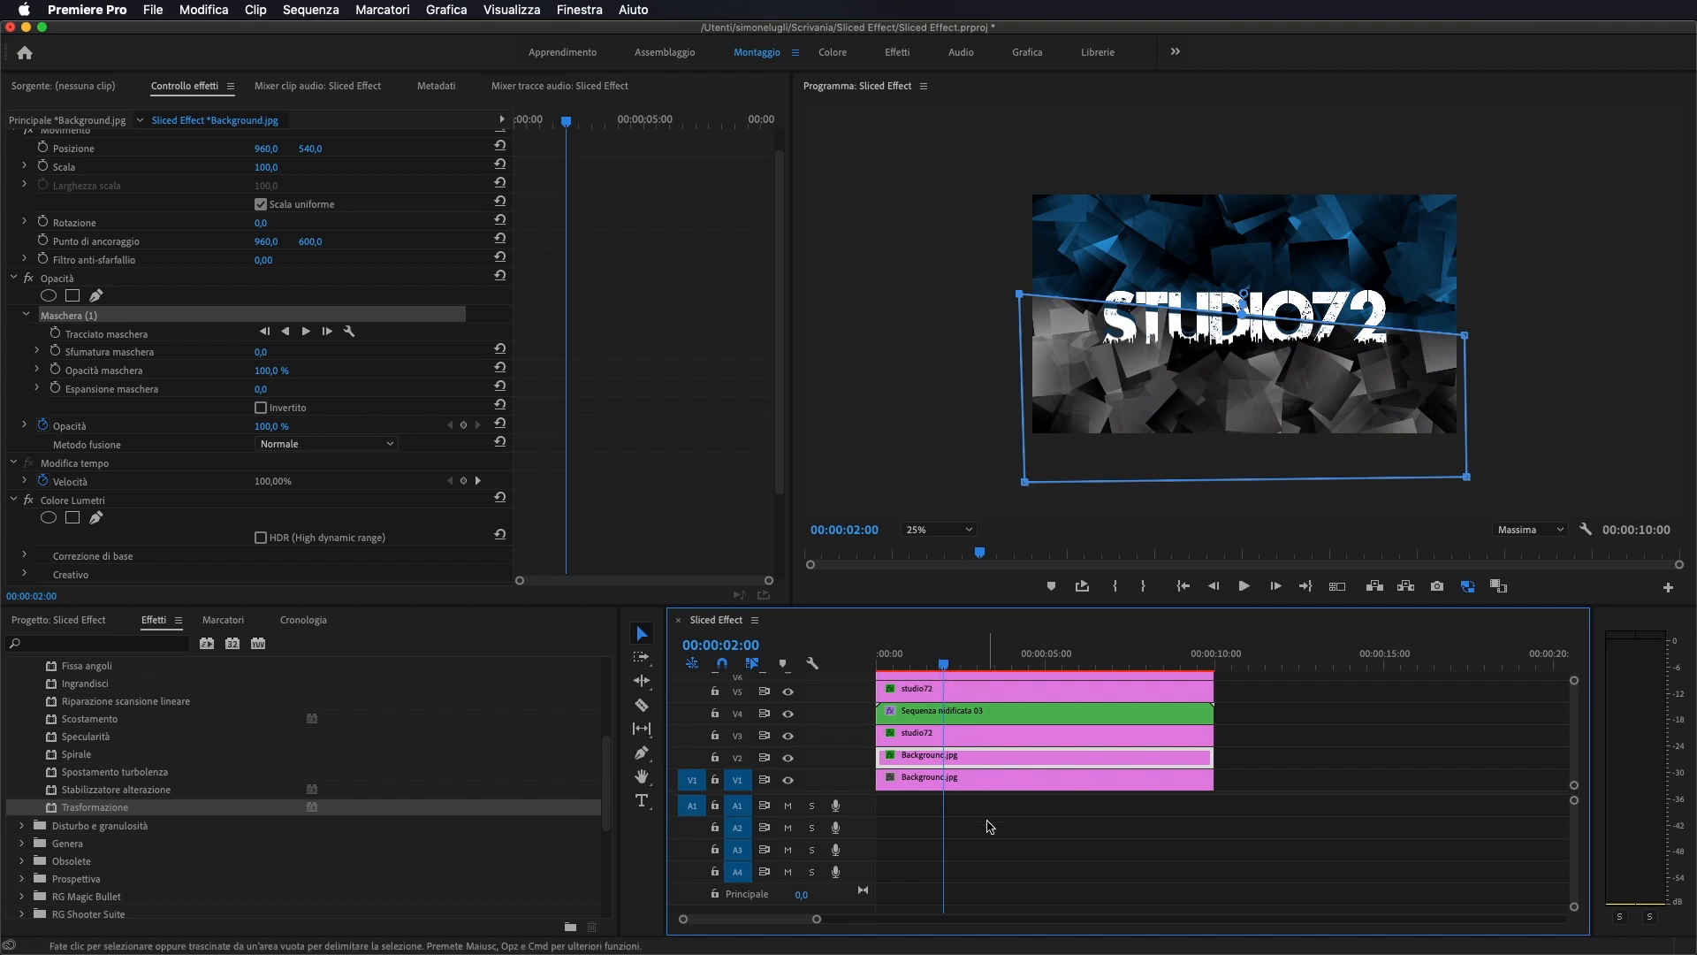
pyautogui.doubleClick(841, 765)
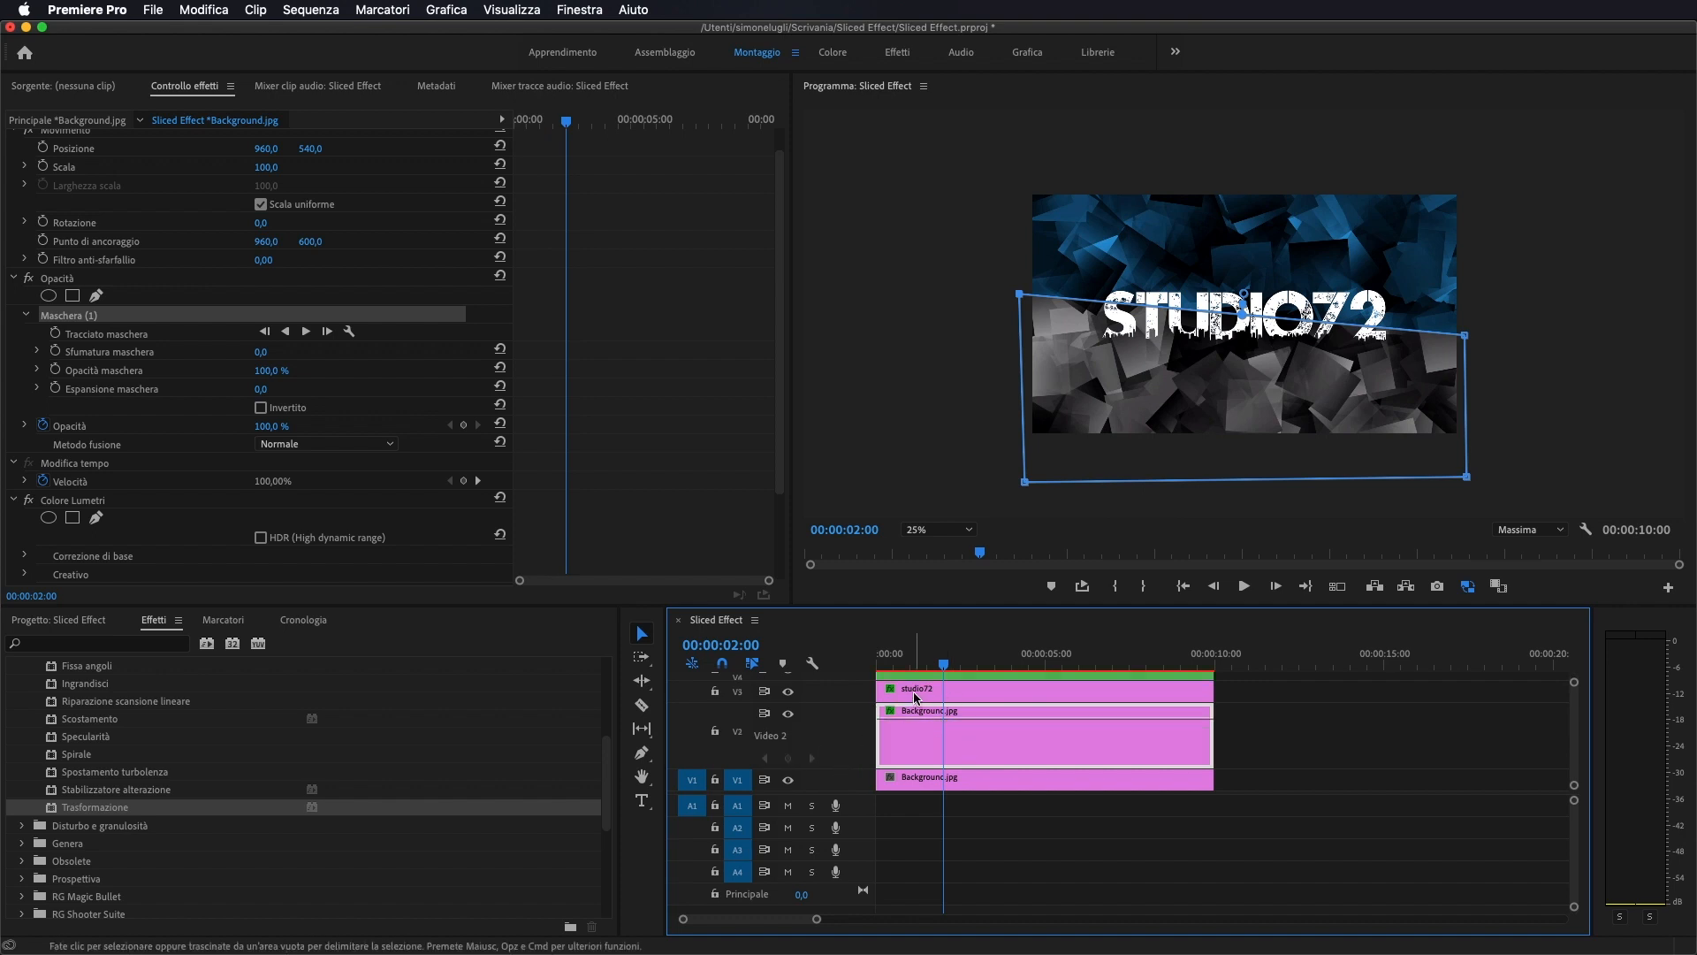
pyautogui.moveTo(824, 922); pyautogui.dragTo(777, 919)
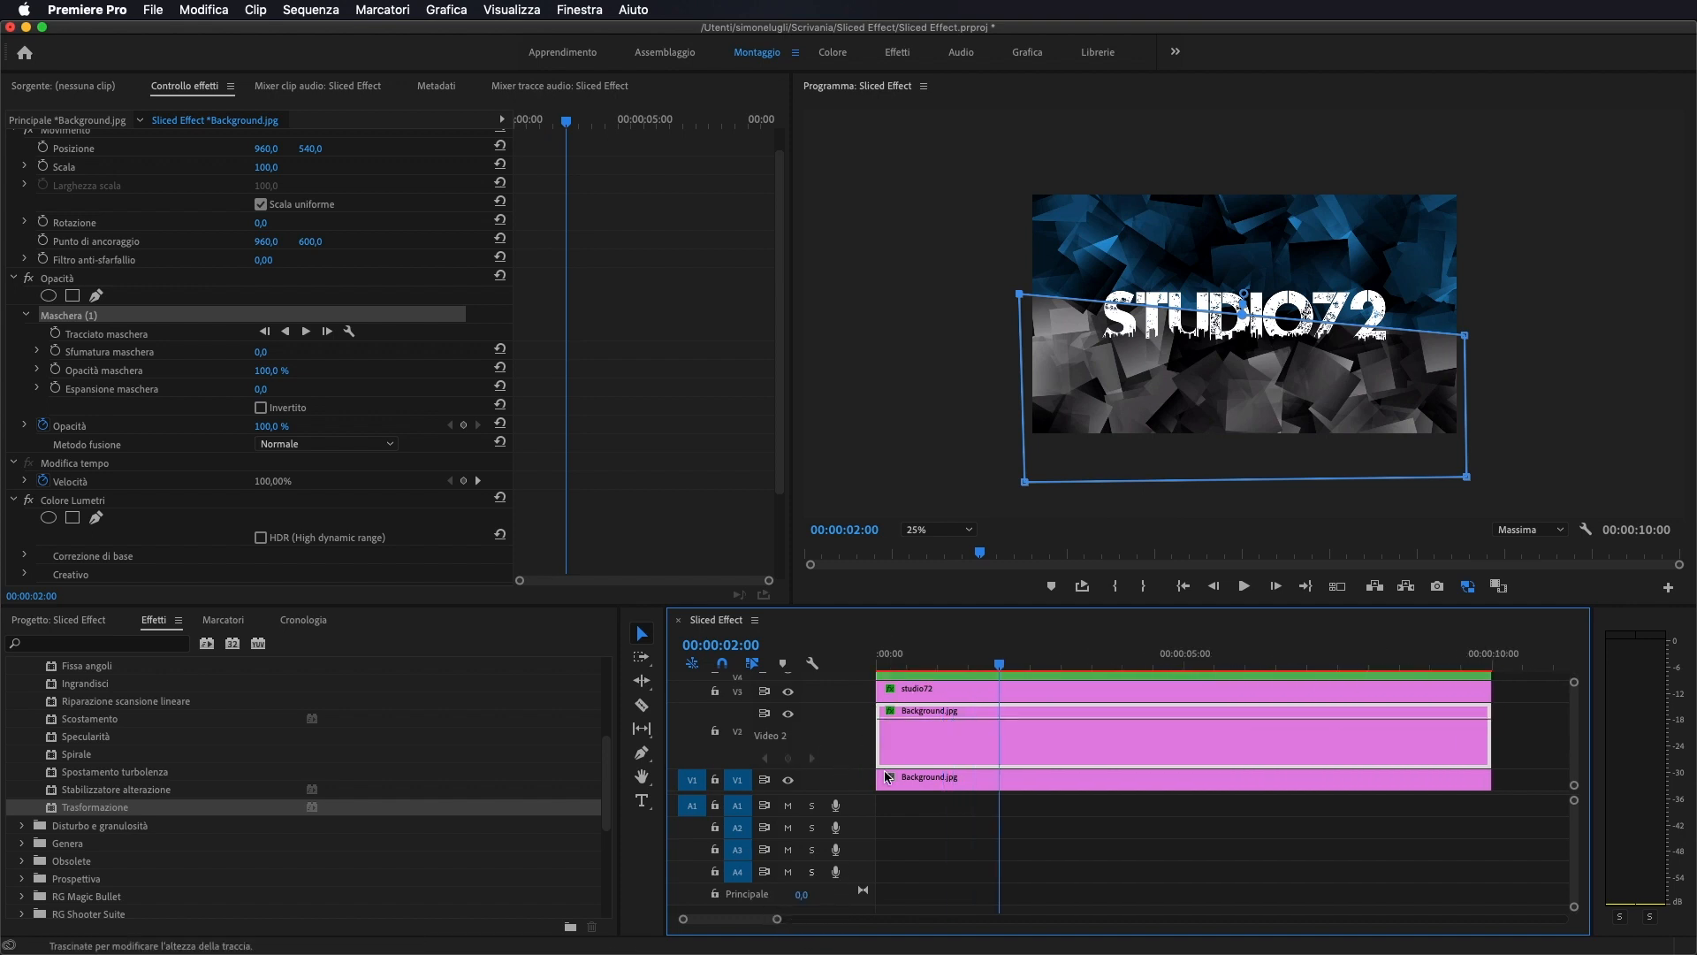
pyautogui.moveTo(884, 735); pyautogui.dragTo(1000, 735)
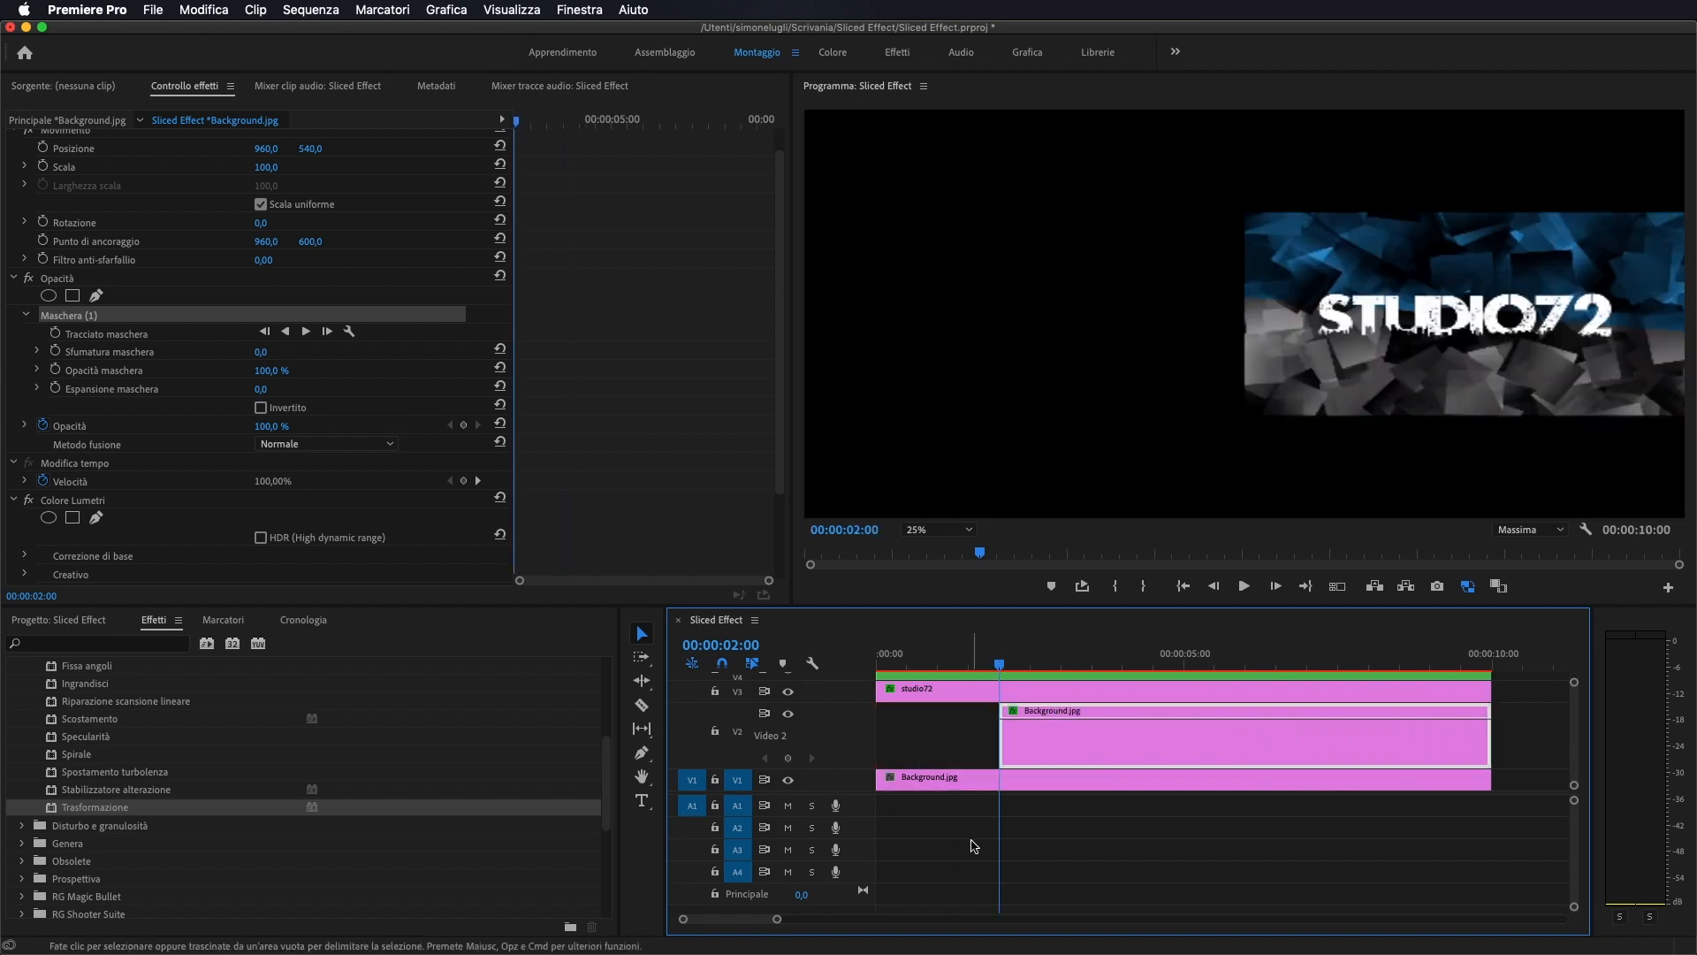
# - Keyframe the V2 Background.jpg clip's opacity to fade in from 0% at its start to full opacity at 00:00:03:10
pyautogui.moveTo(999, 663); pyautogui.dragTo(1089, 668)
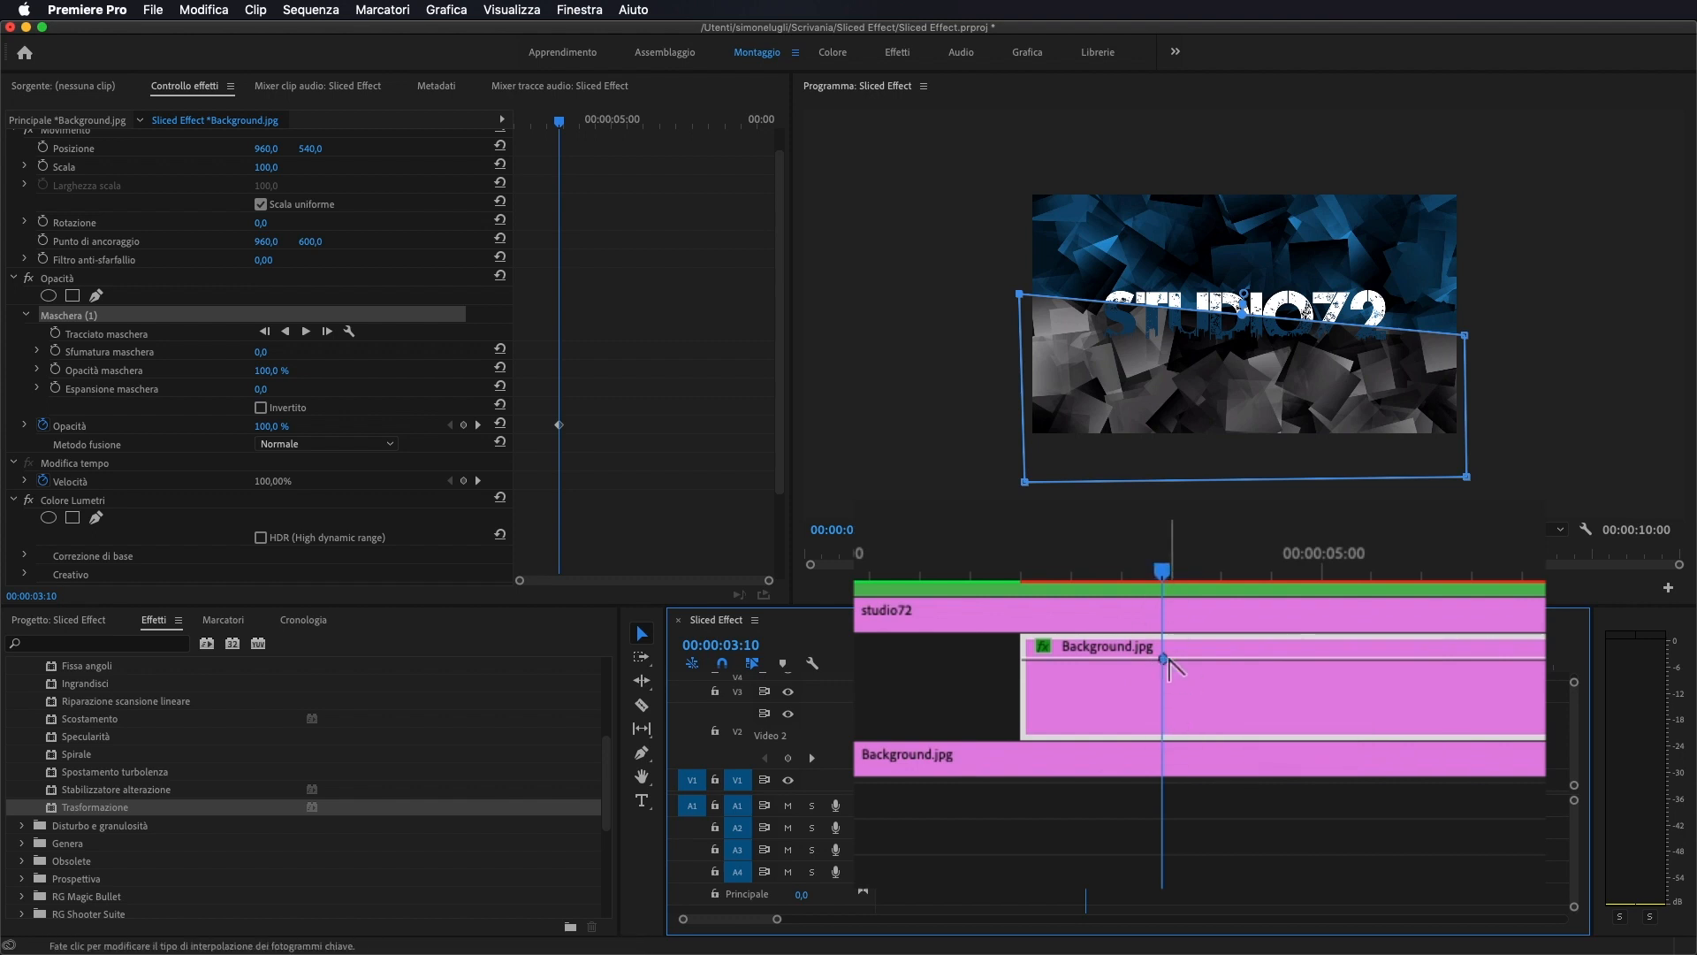
pyautogui.keyDown('super'); pyautogui.click(1026, 660); pyautogui.keyUp('super')
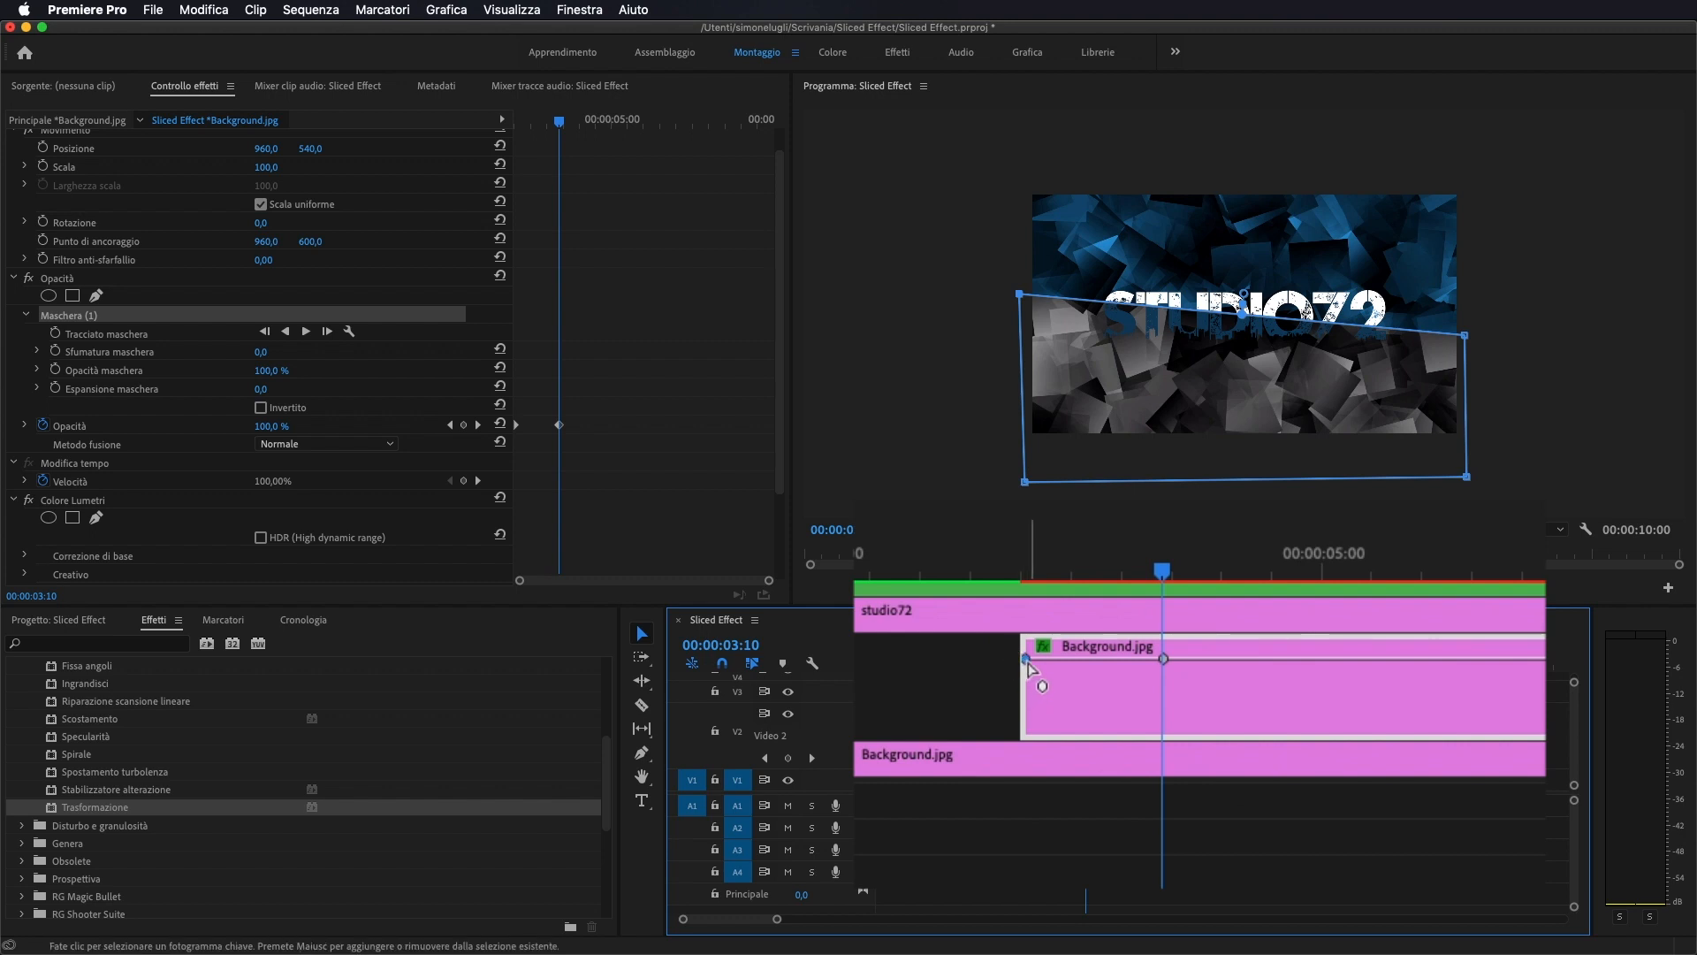
pyautogui.moveTo(1027, 662); pyautogui.dragTo(1024, 731)
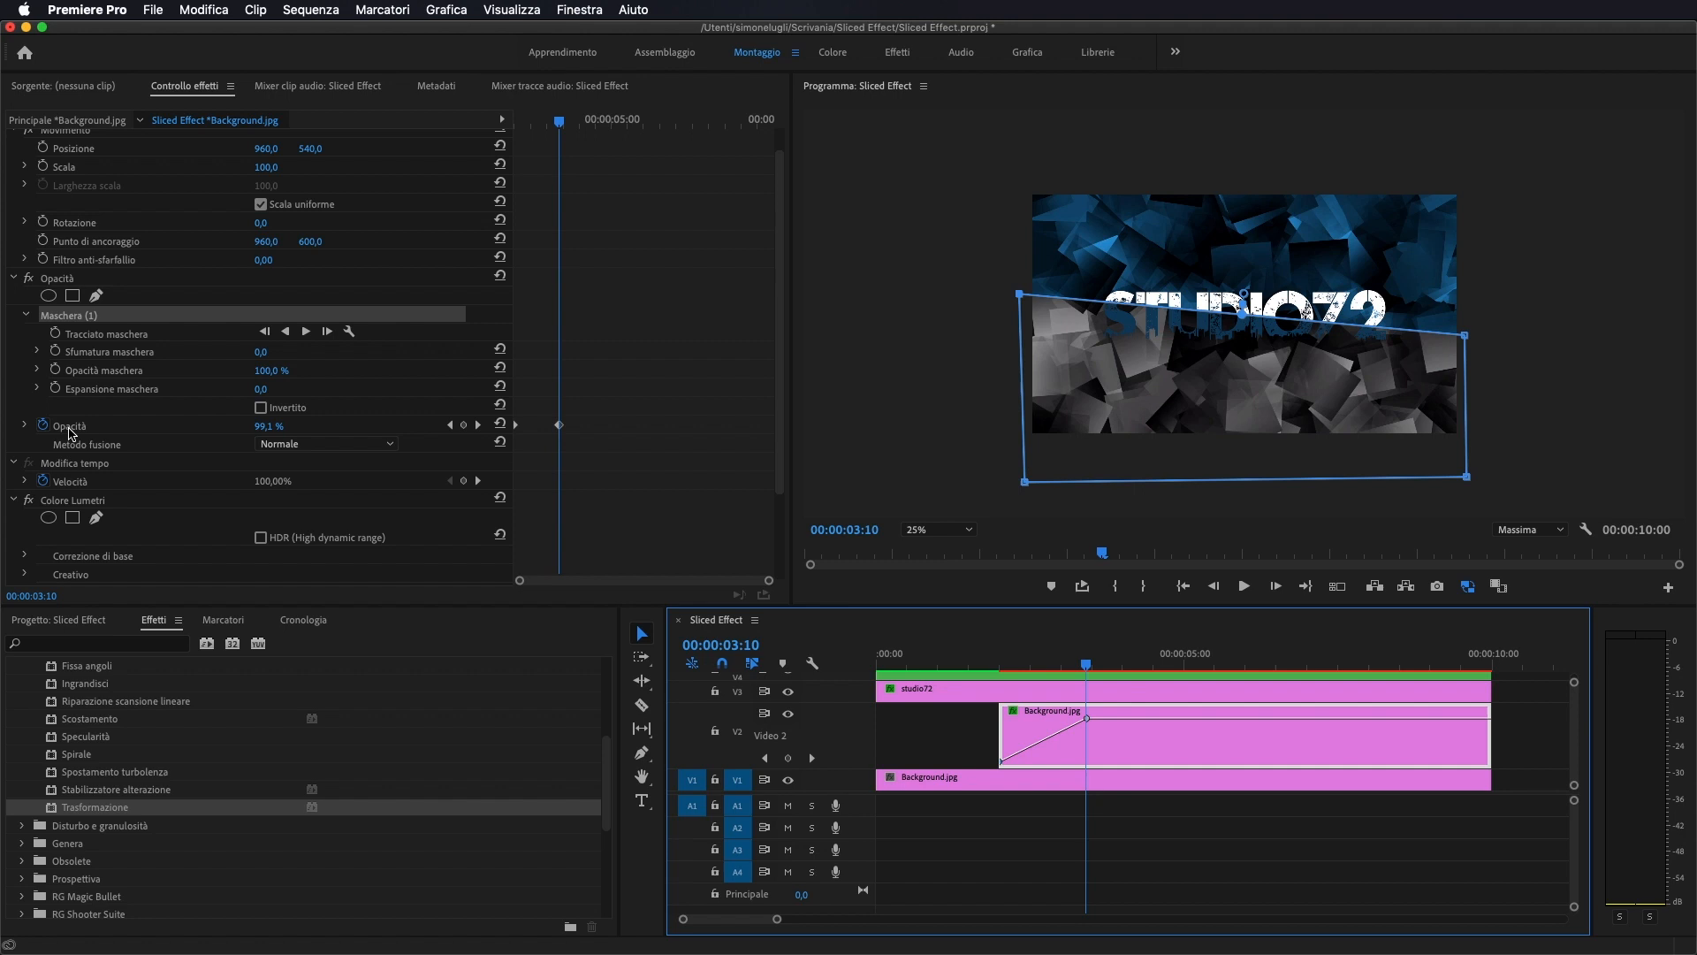
# - Render the sequence and play it from the start to check the desaturated background's fade-in
pyautogui.moveTo(1087, 665); pyautogui.dragTo(846, 672)
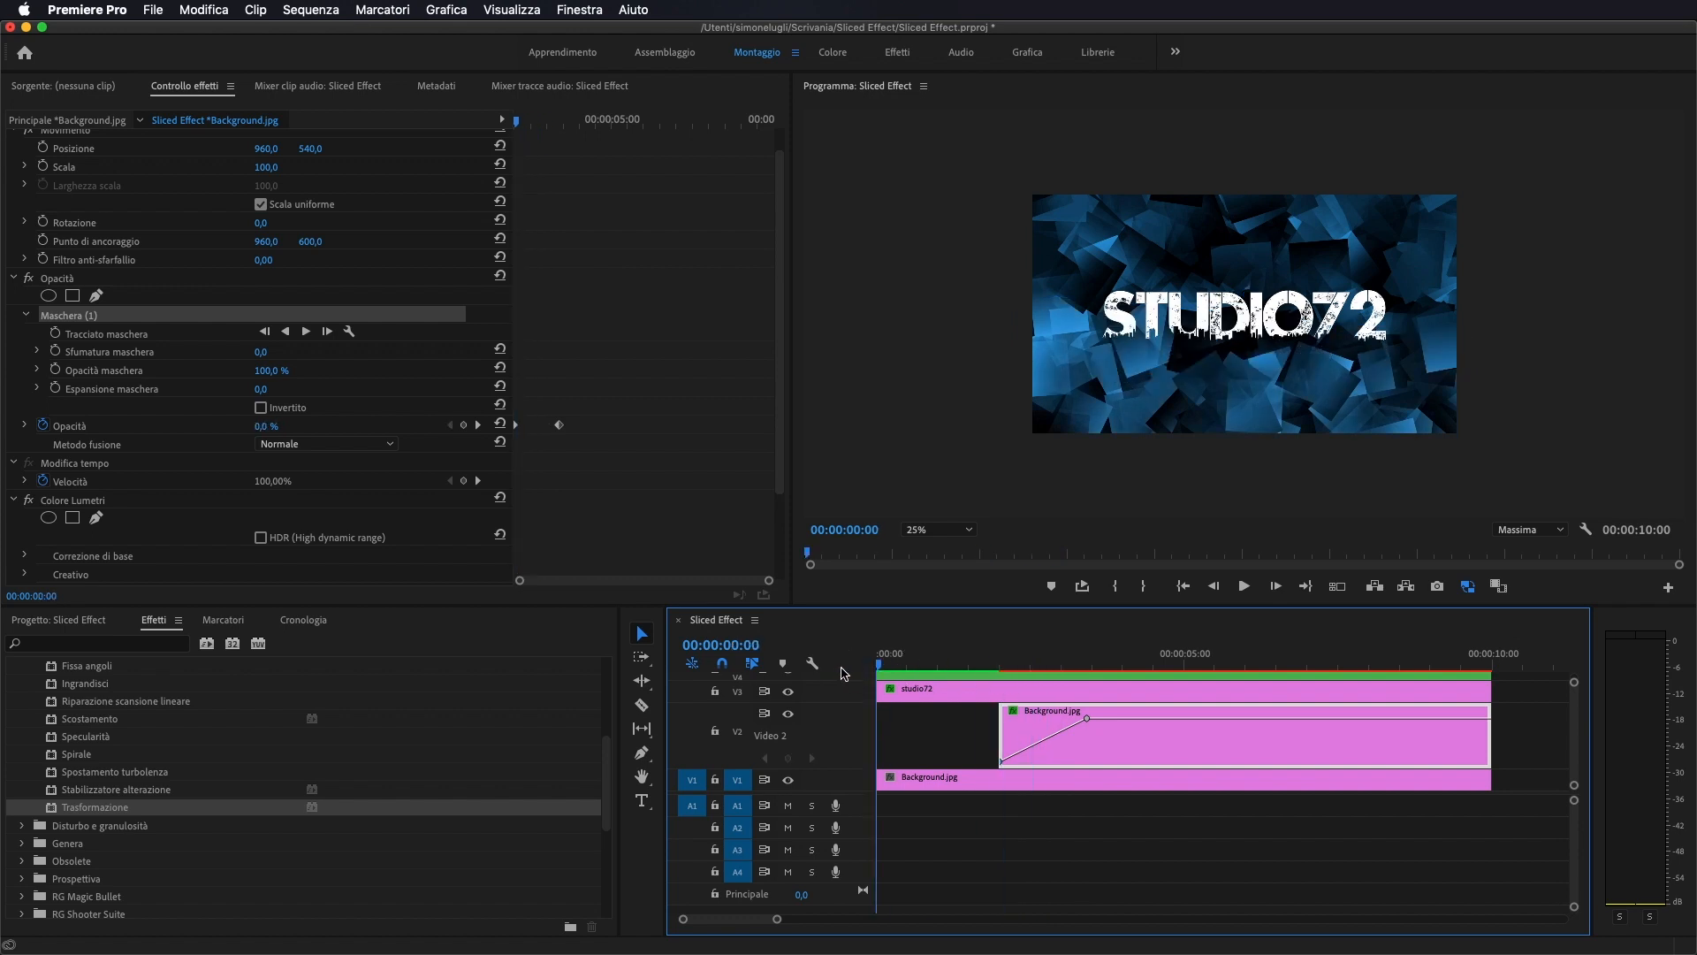
pyautogui.press('Return')
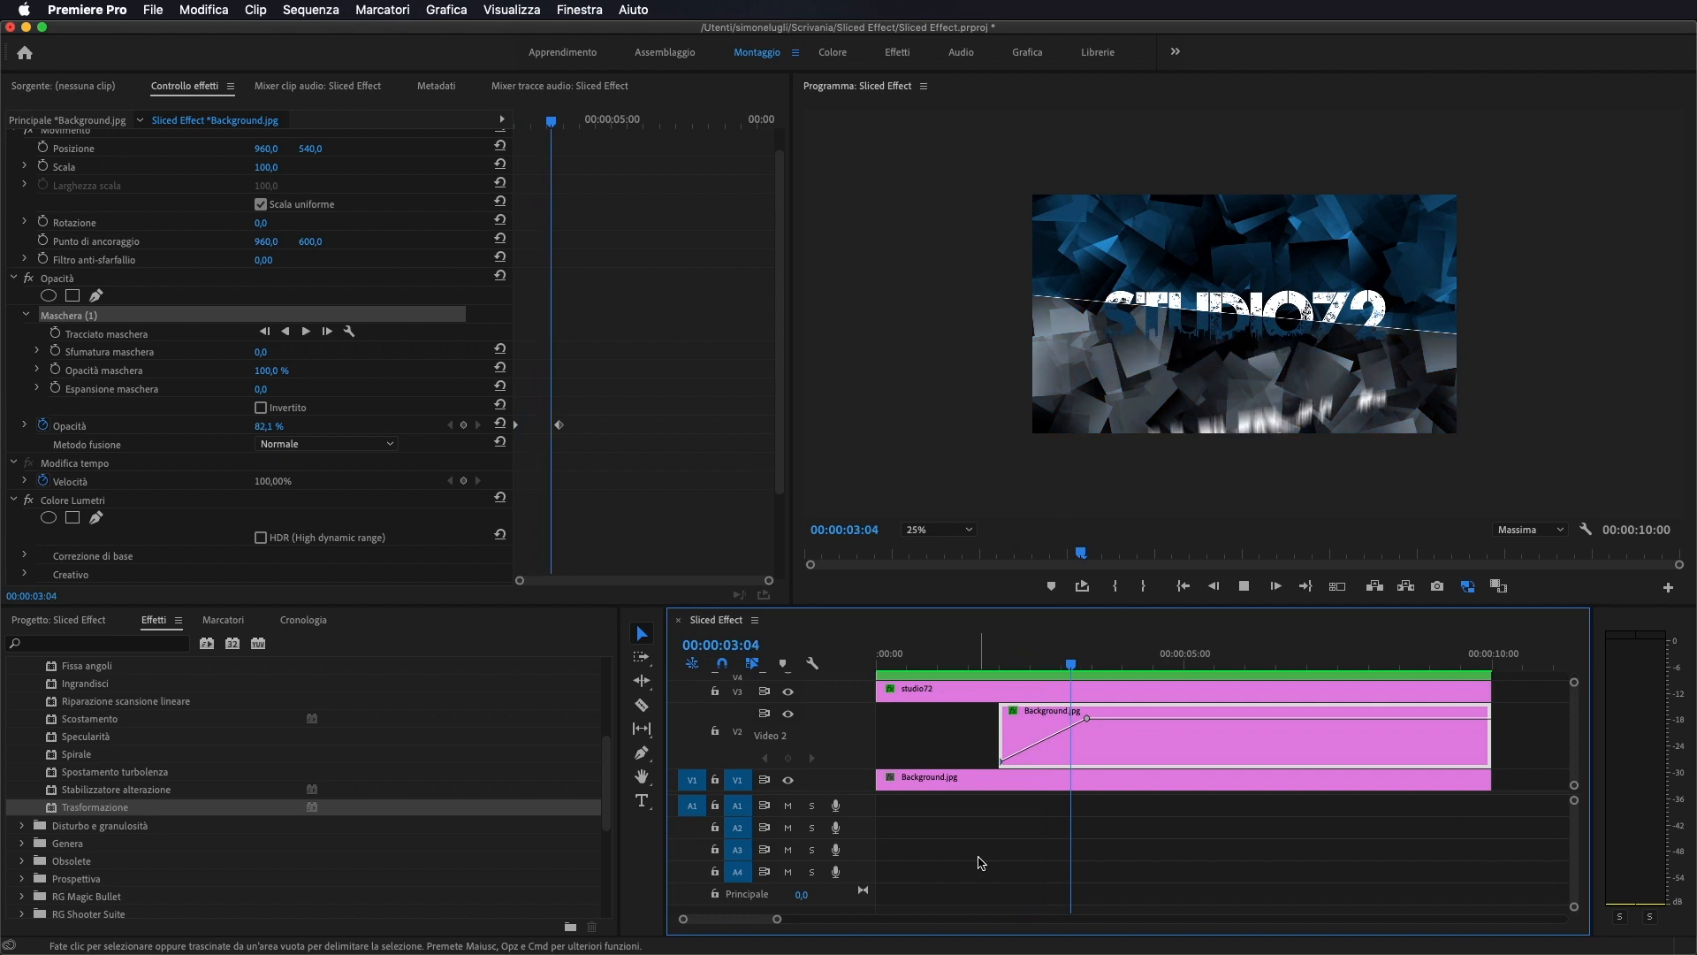
pyautogui.press('space')
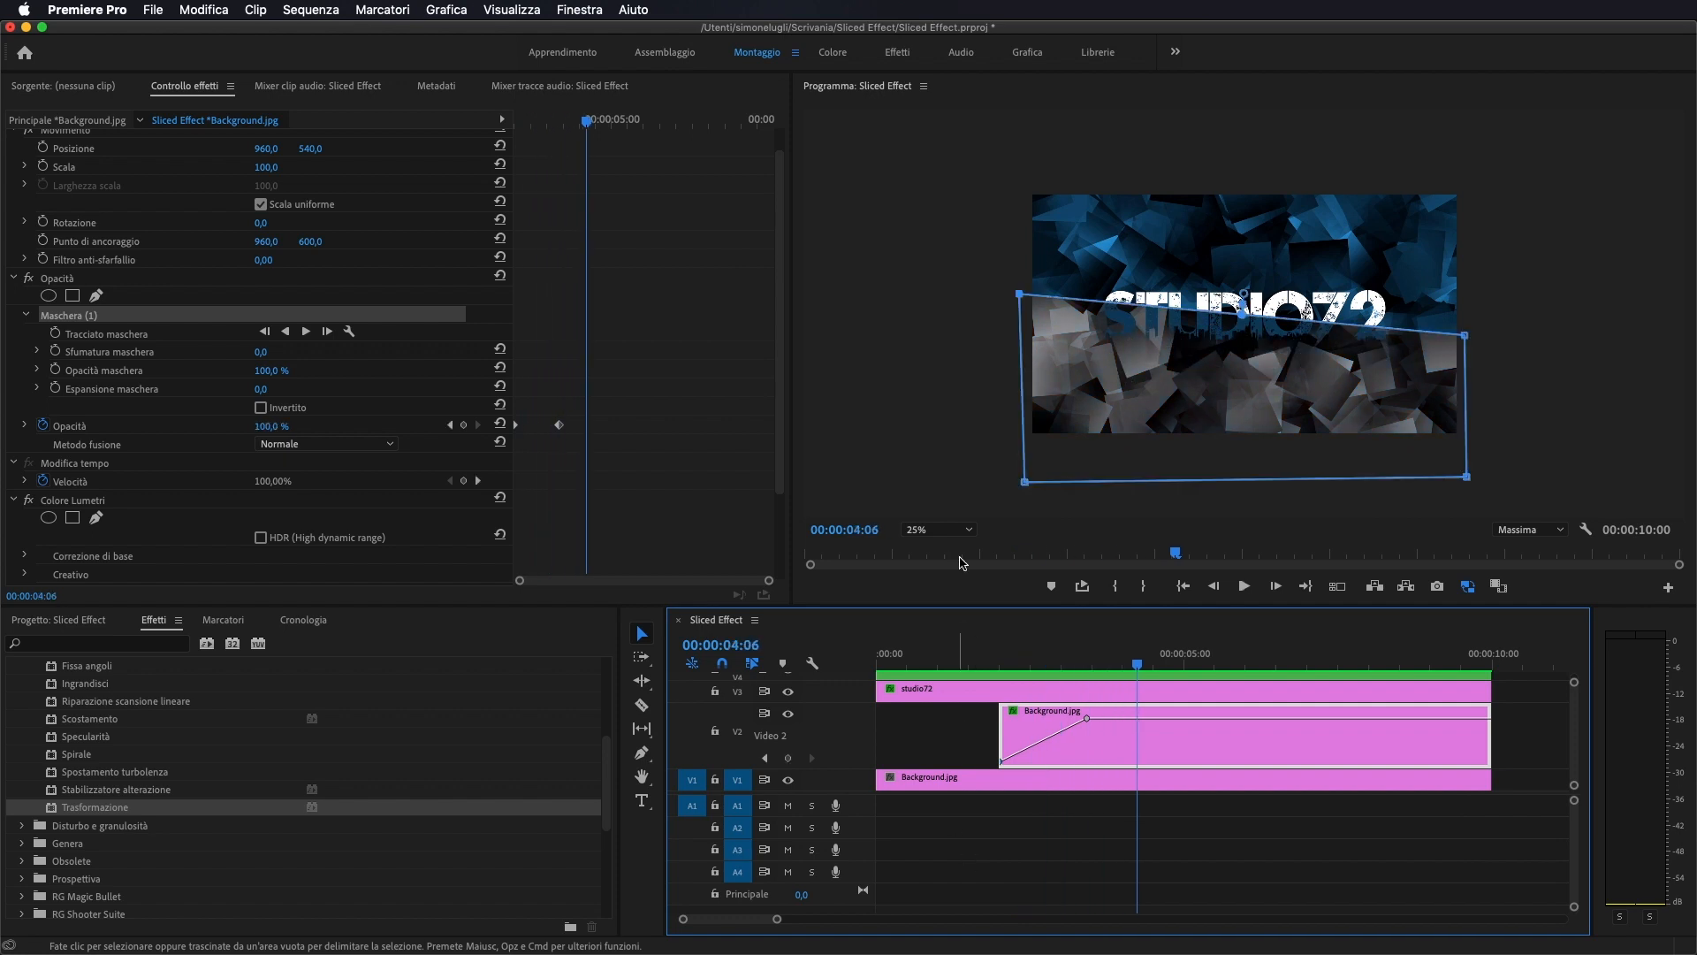
# - Fit the preview to its window, replay the finished animation from the start, deselect the clip and return to 00:00:00:00
pyautogui.click(919, 529)
pyautogui.click(933, 545)
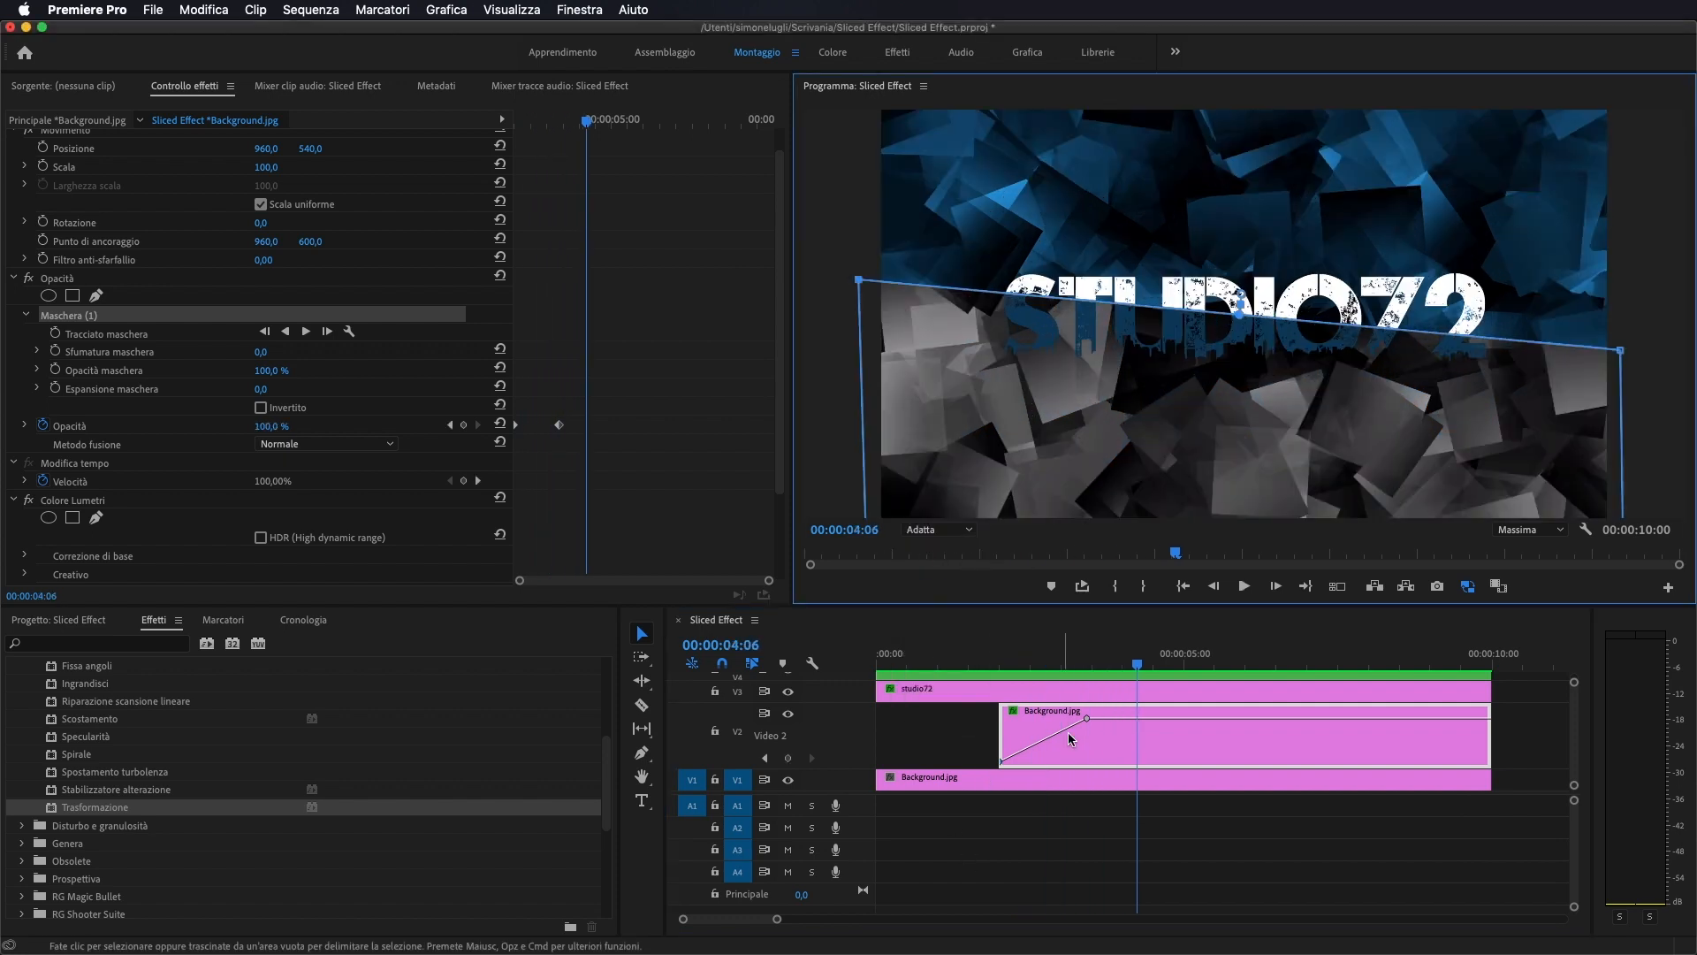
pyautogui.click(964, 677)
pyautogui.press('Home')
pyautogui.press('space')
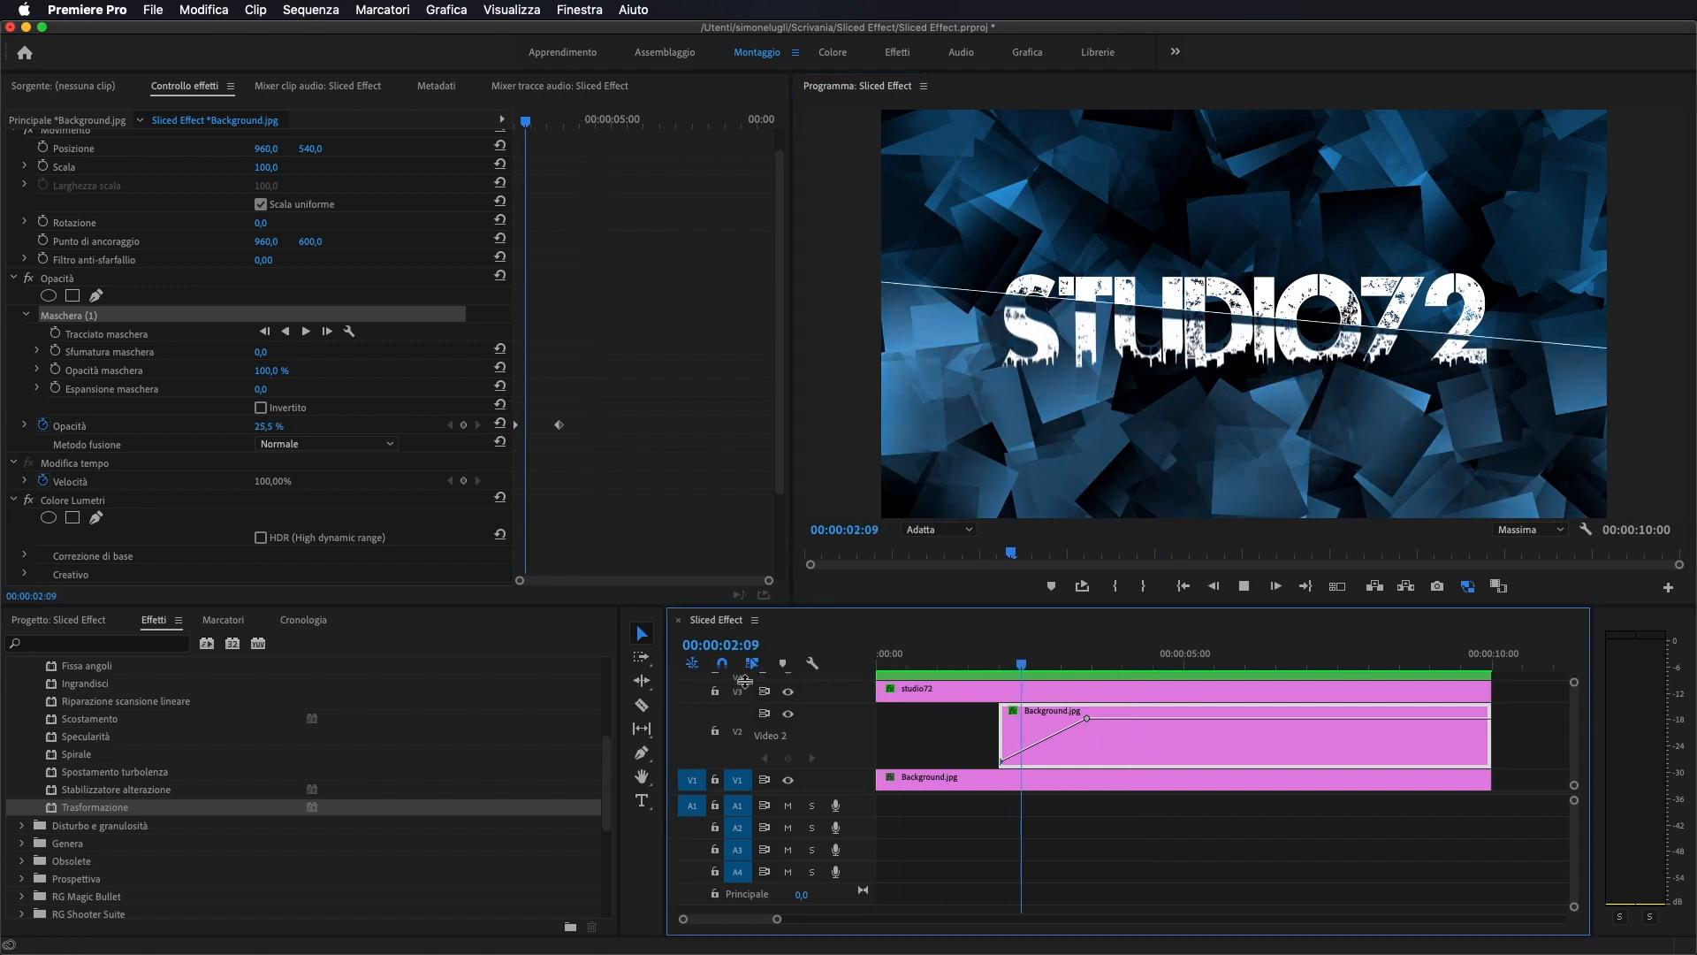
pyautogui.press('space')
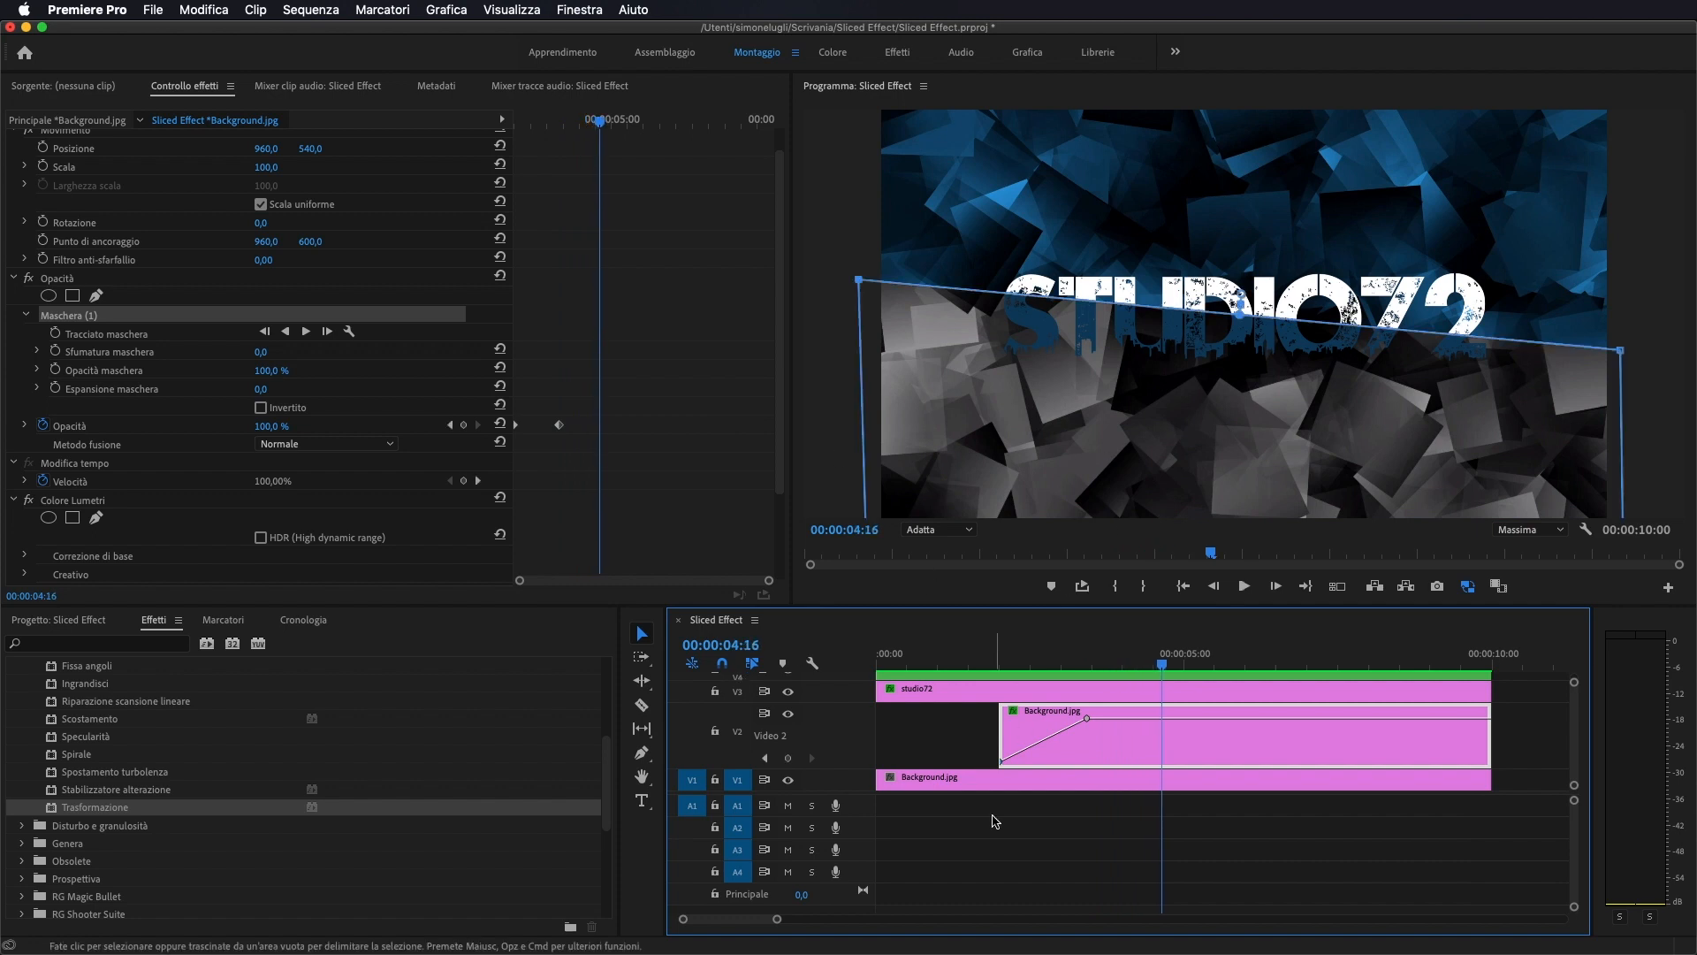
pyautogui.click(1004, 886)
pyautogui.moveTo(1163, 665); pyautogui.dragTo(822, 674)
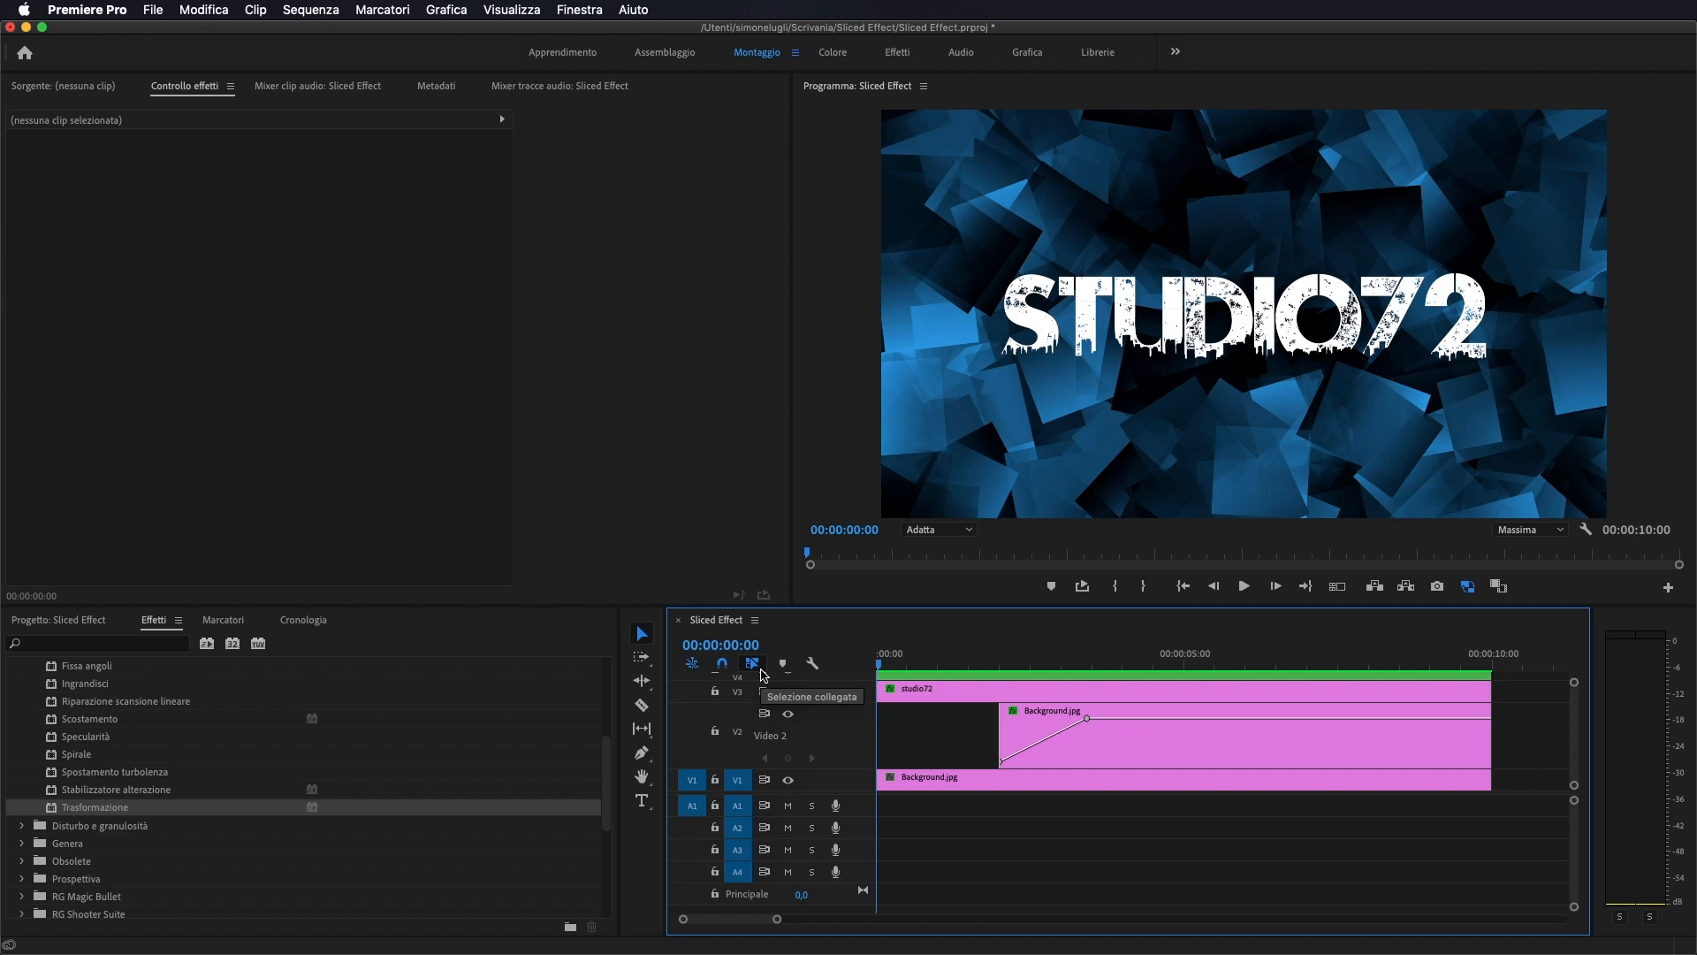